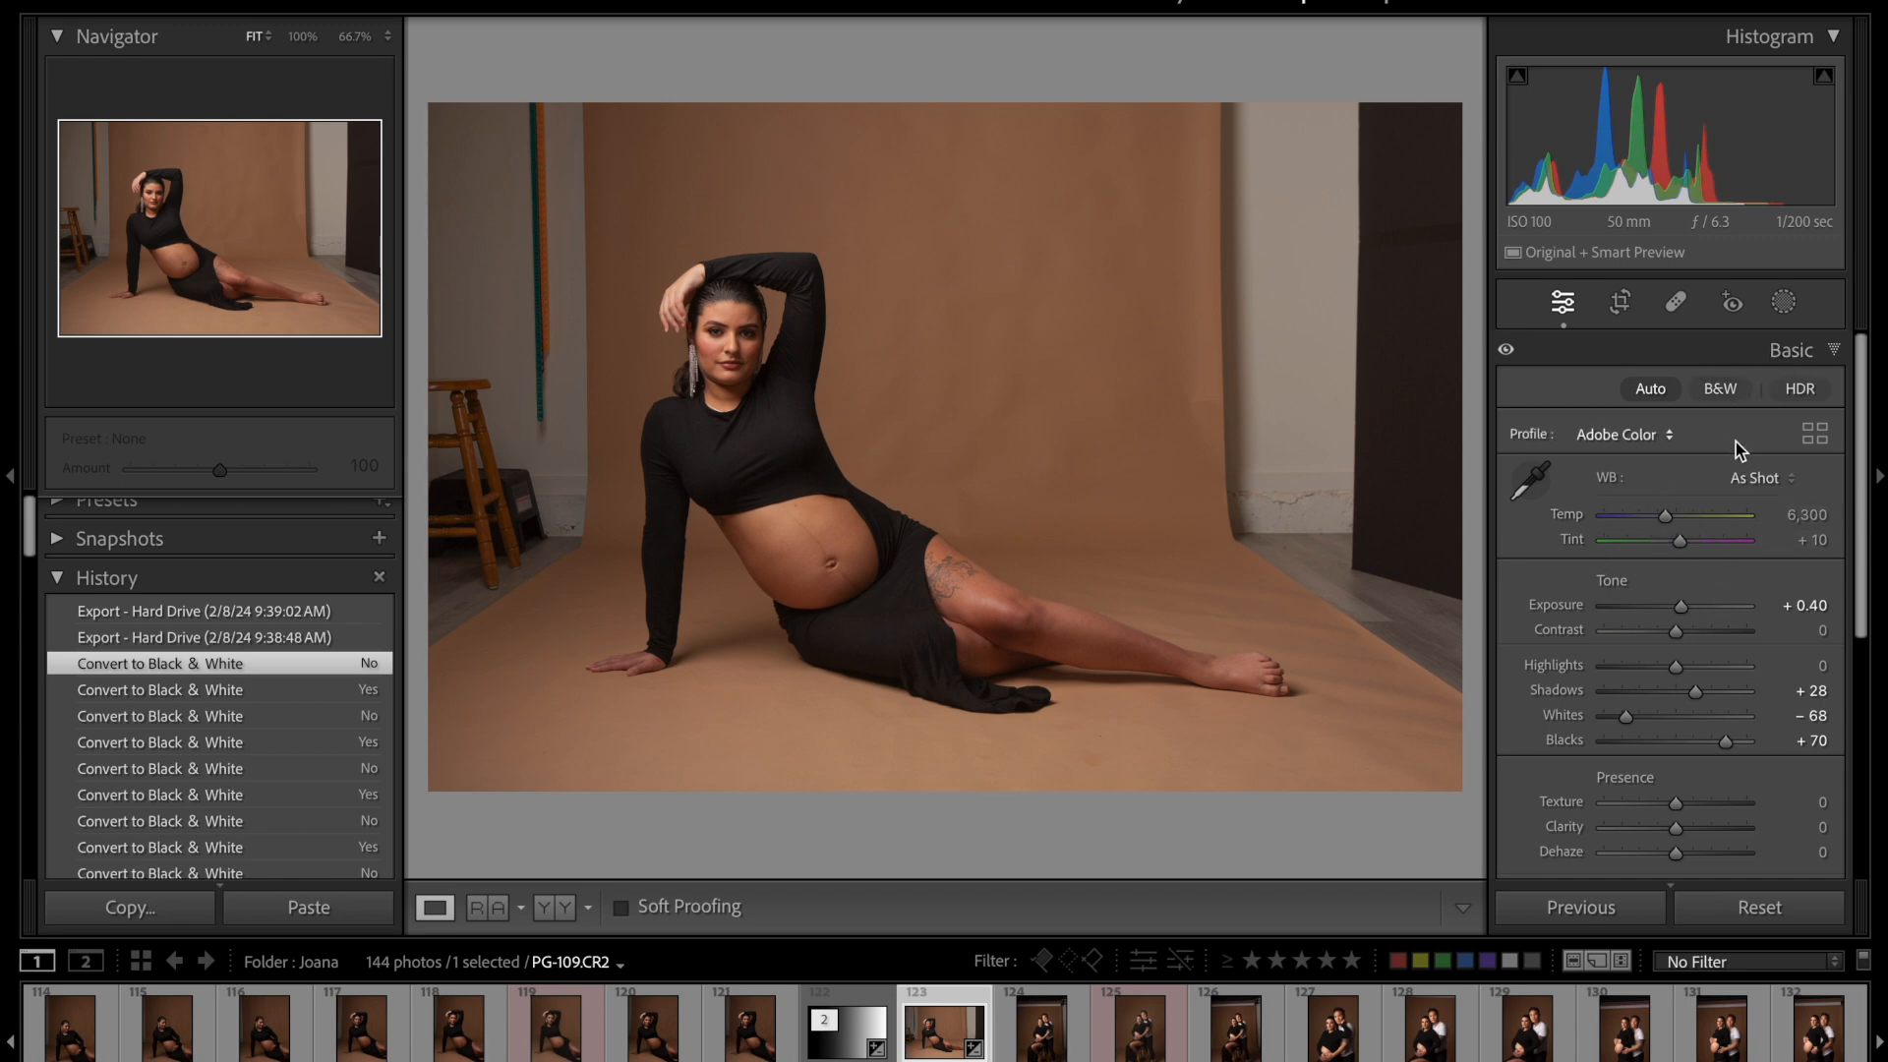
click(1739, 350)
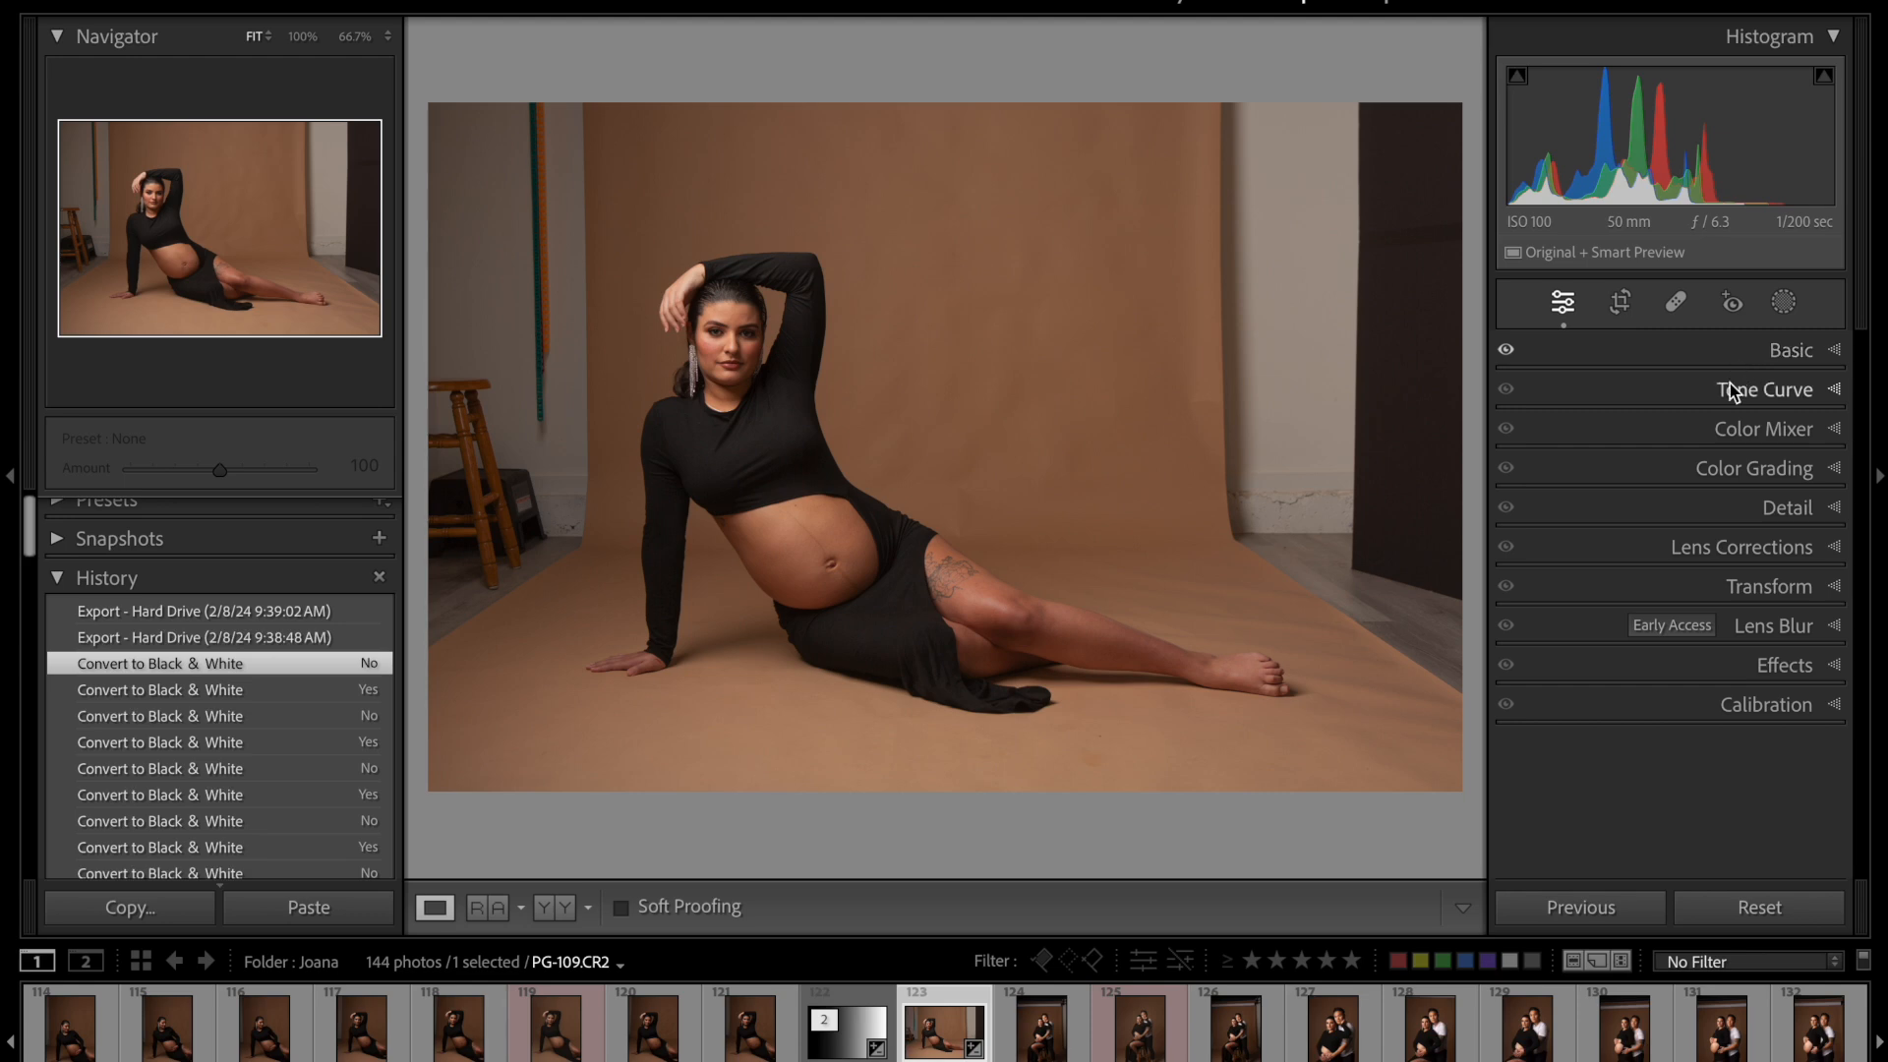
click(1681, 433)
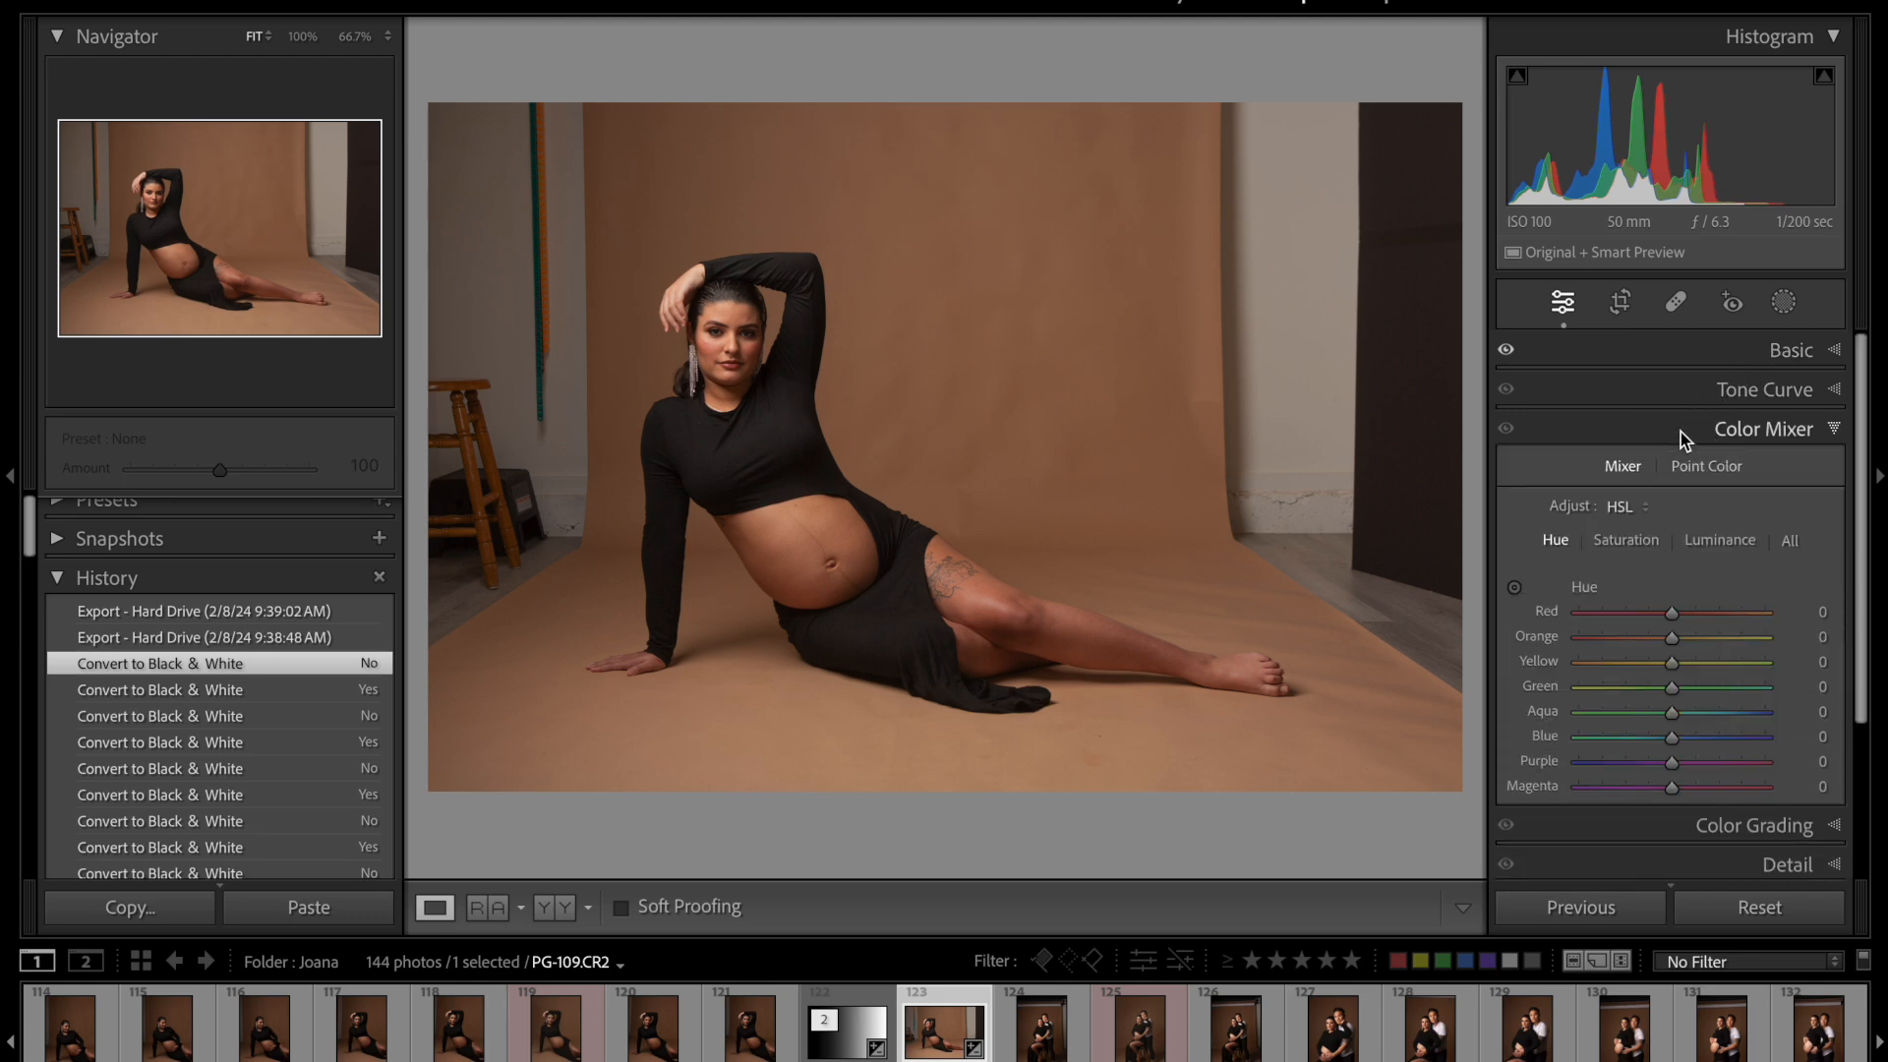
scroll(1630, 616, down, 1)
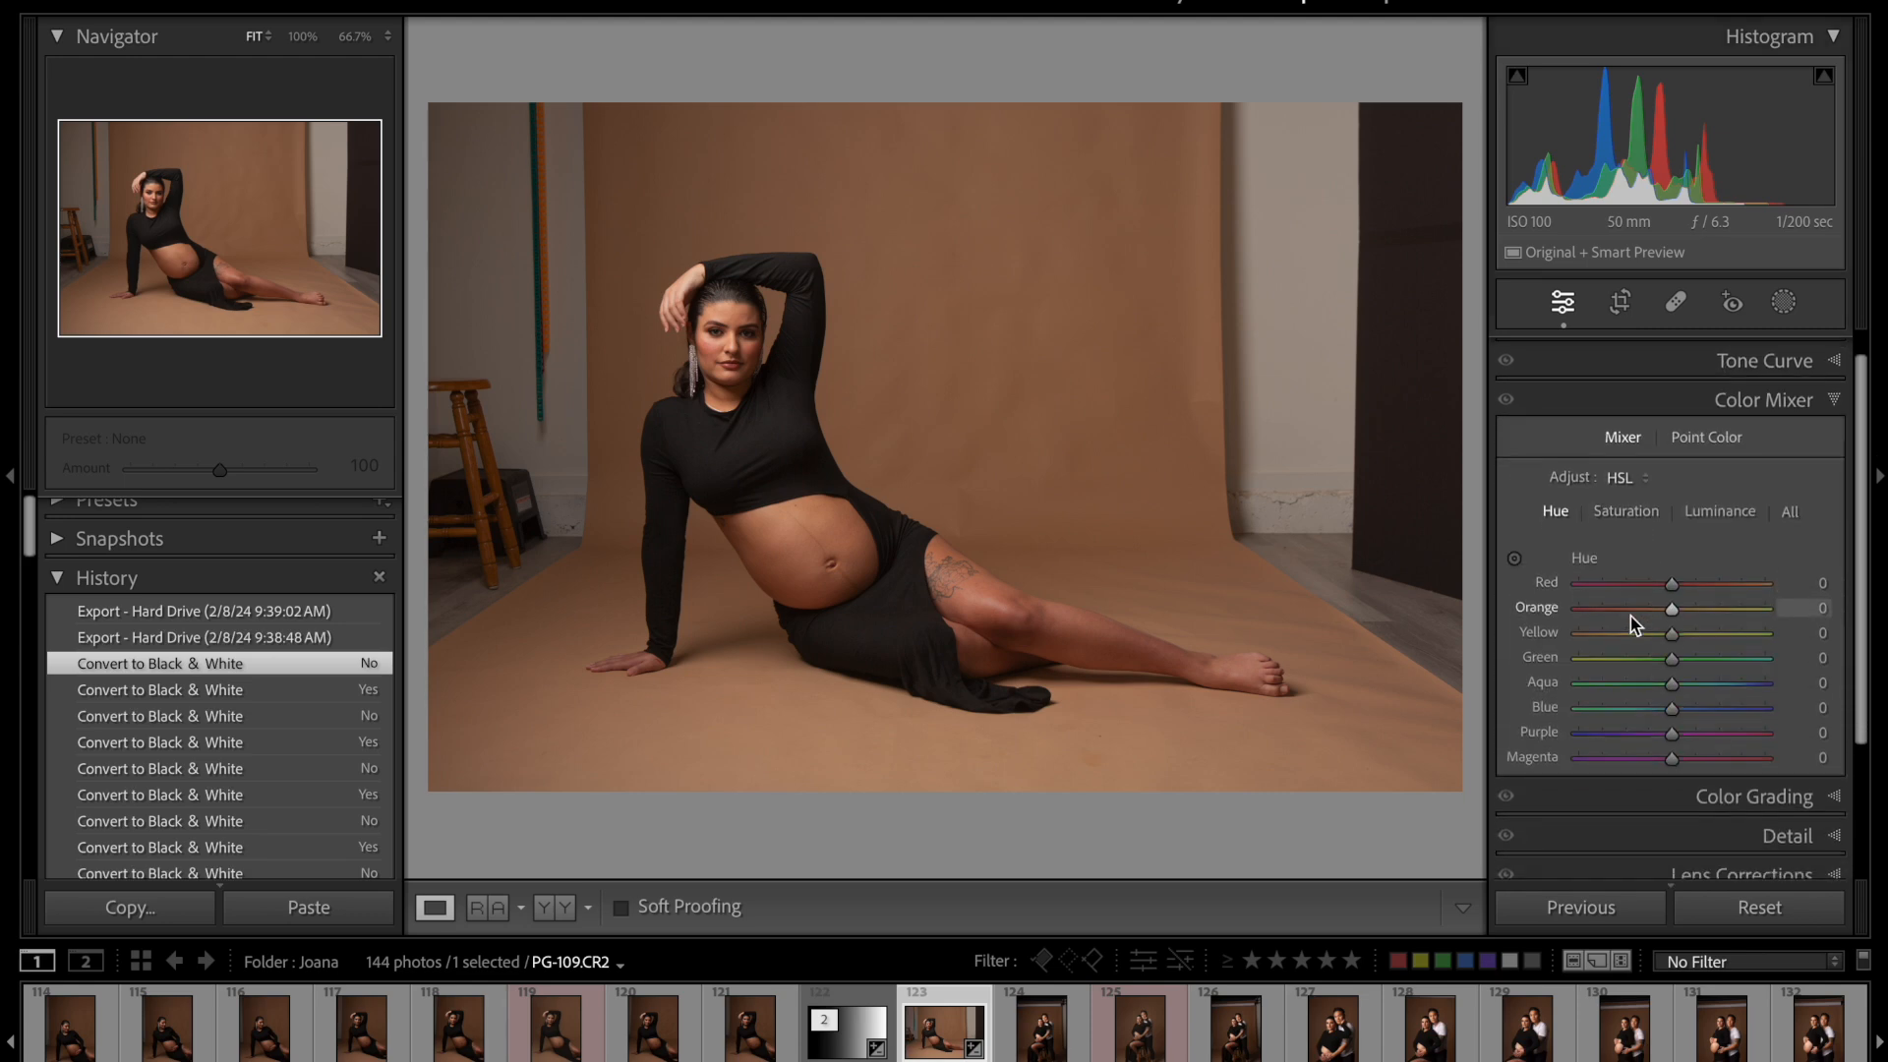
scroll(1631, 617, down, 1)
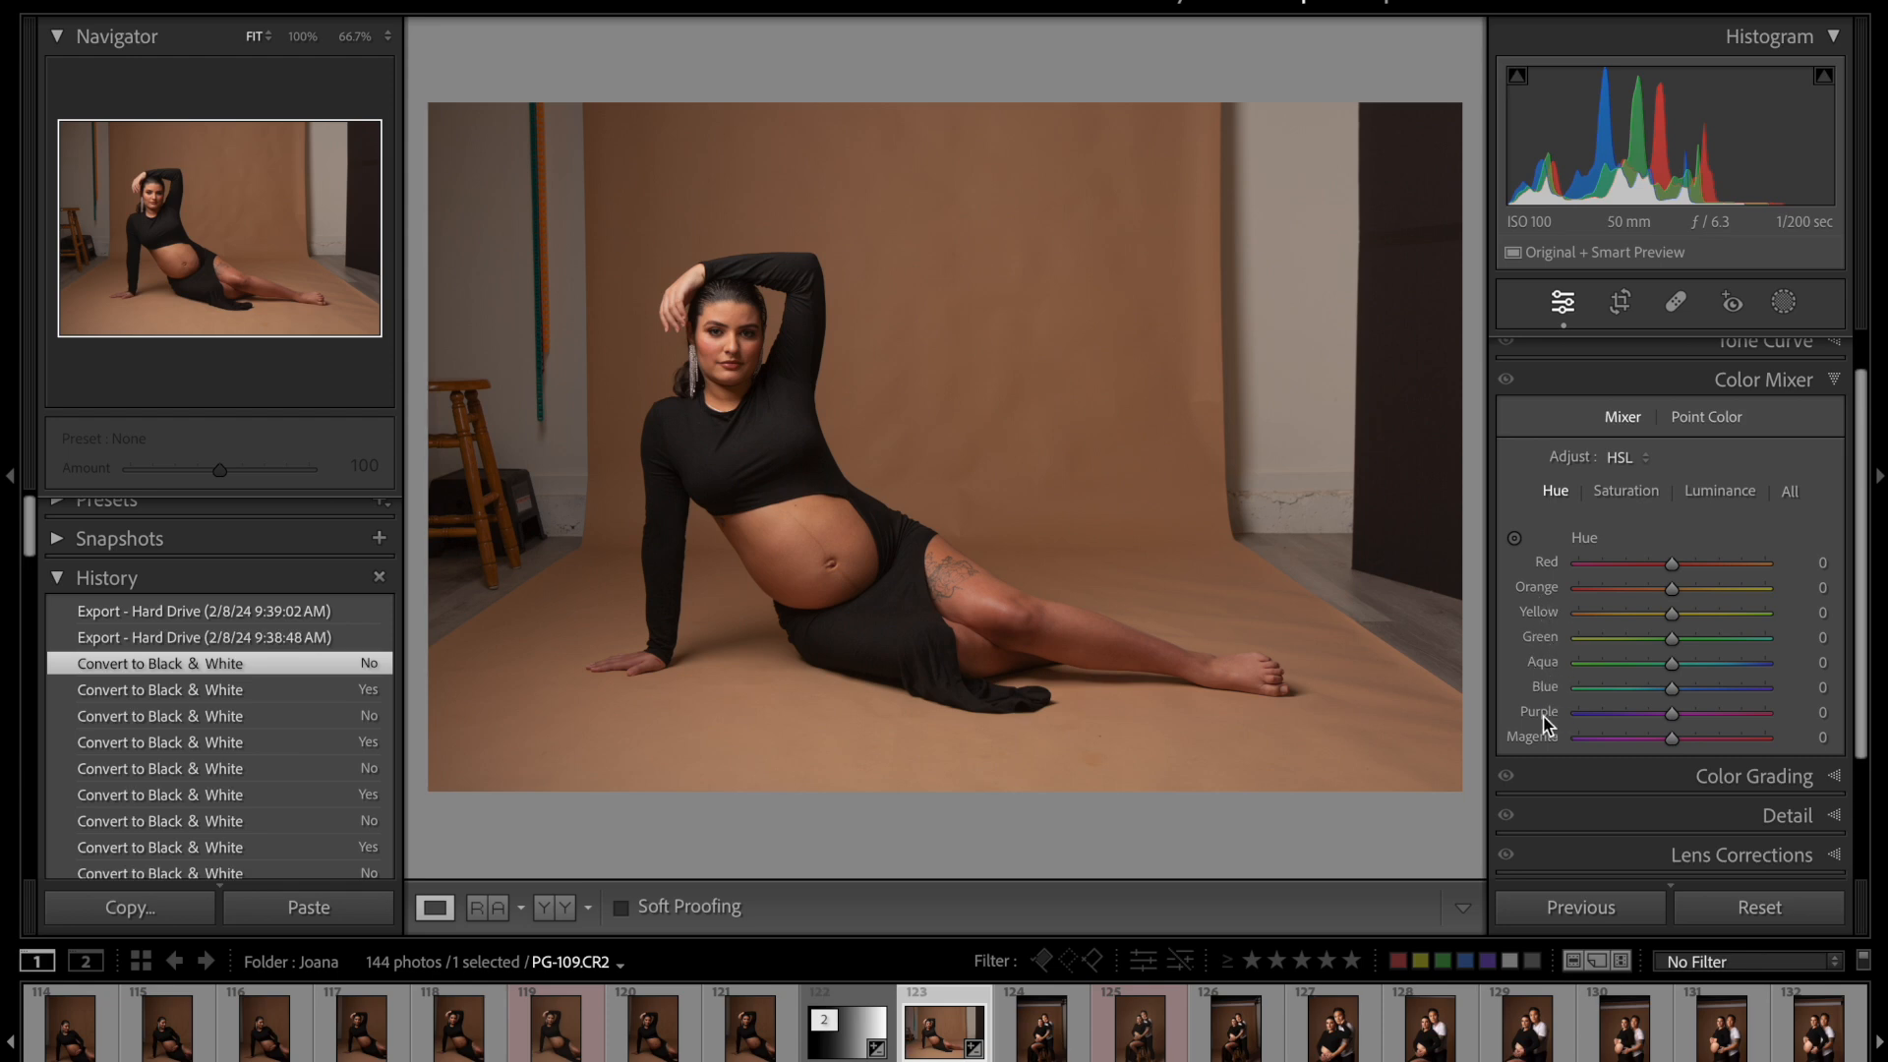
scroll(1544, 728, up, 2)
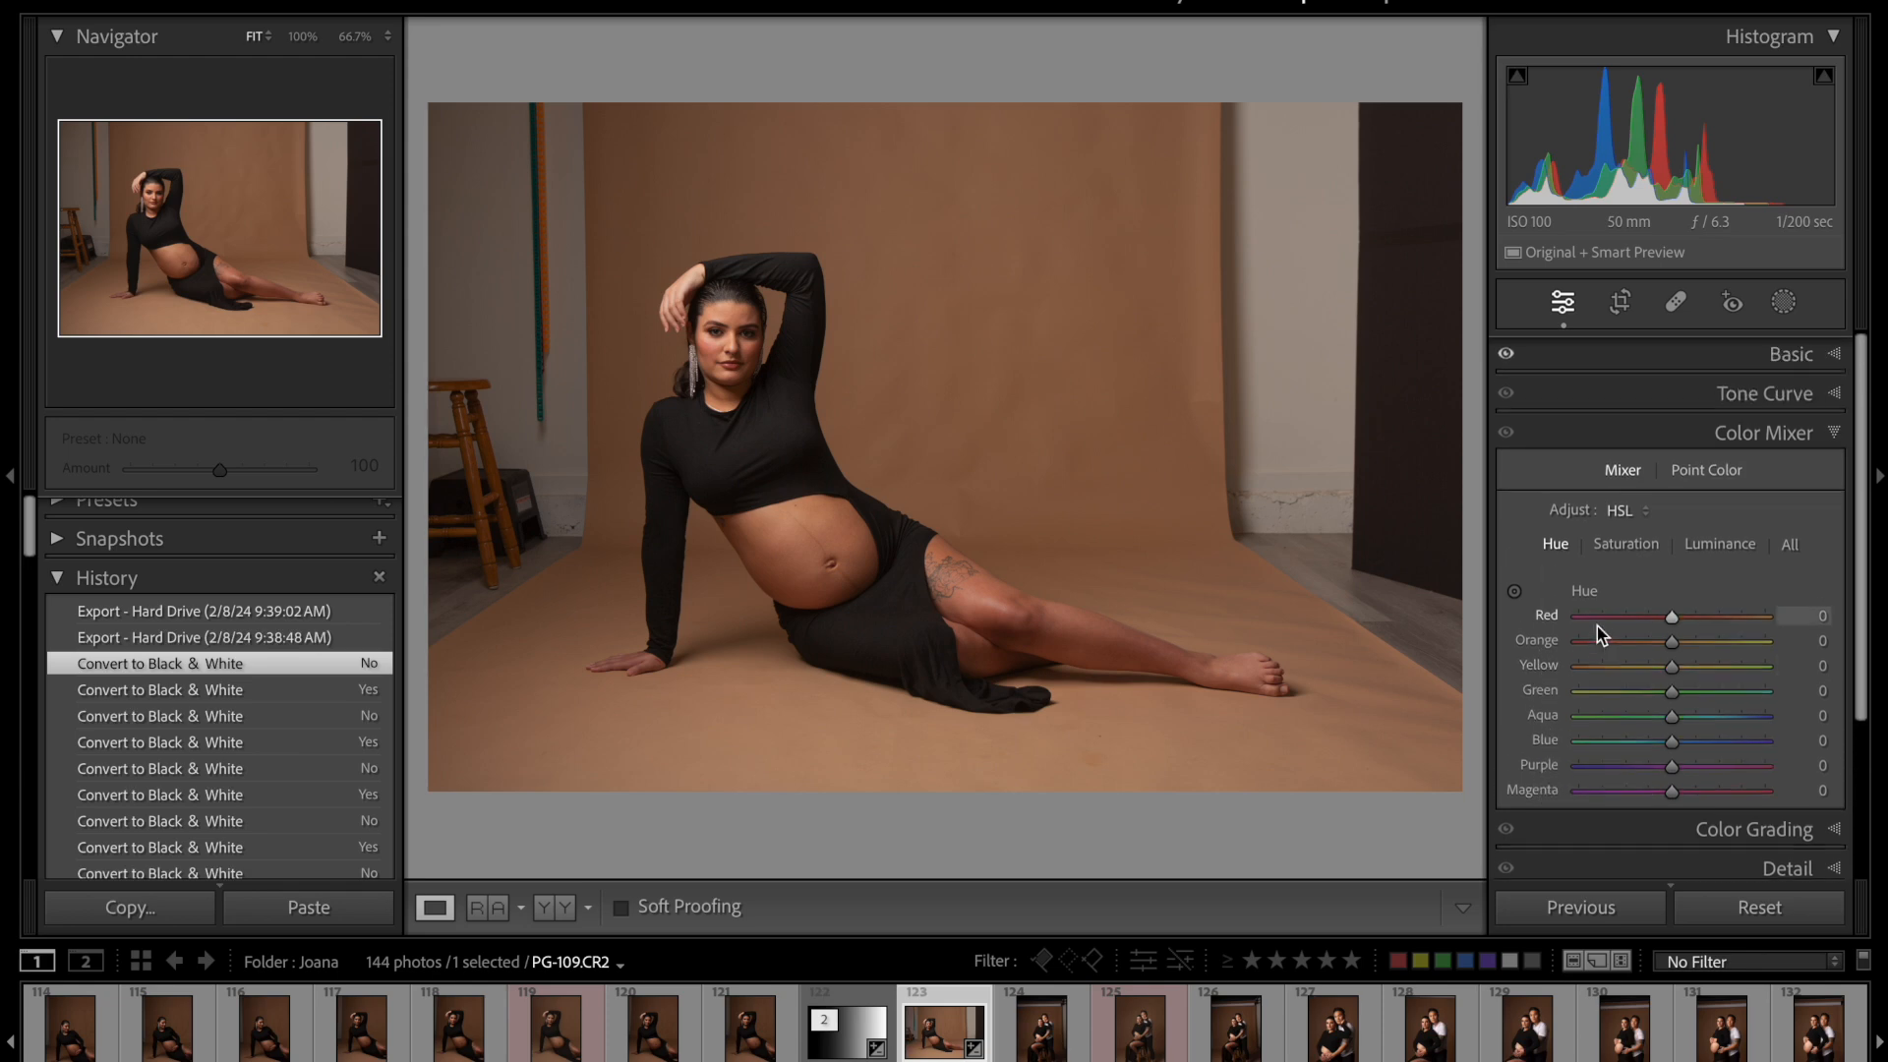
- Try shifting the white balance temperature and tint in the Basic adjustments, and return them to 6,300 and +10
click(1695, 344)
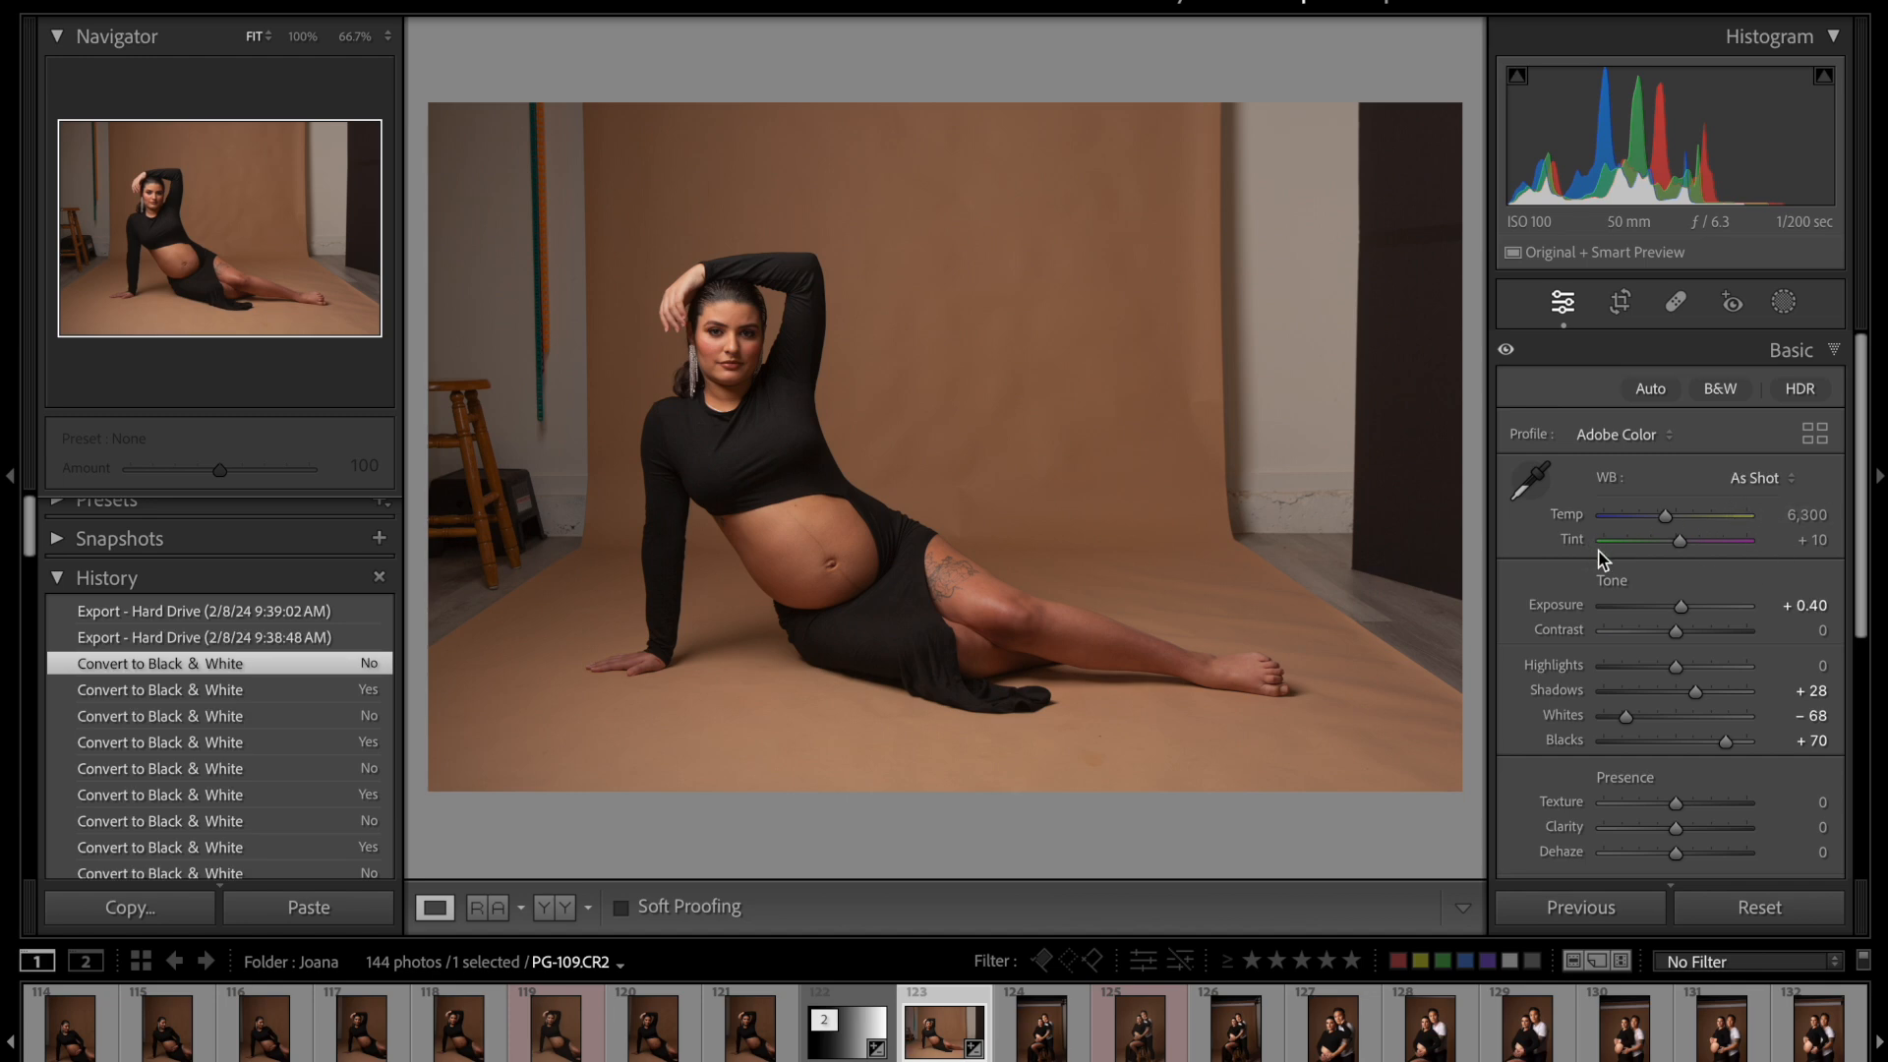
mouse_move(1664, 516)
mouse_down()
mouse_move(1634, 516)
mouse_move(1672, 524)
mouse_move(1650, 546)
mouse_move(1674, 543)
mouse_up()
double_click(1673, 518)
double_click(1675, 543)
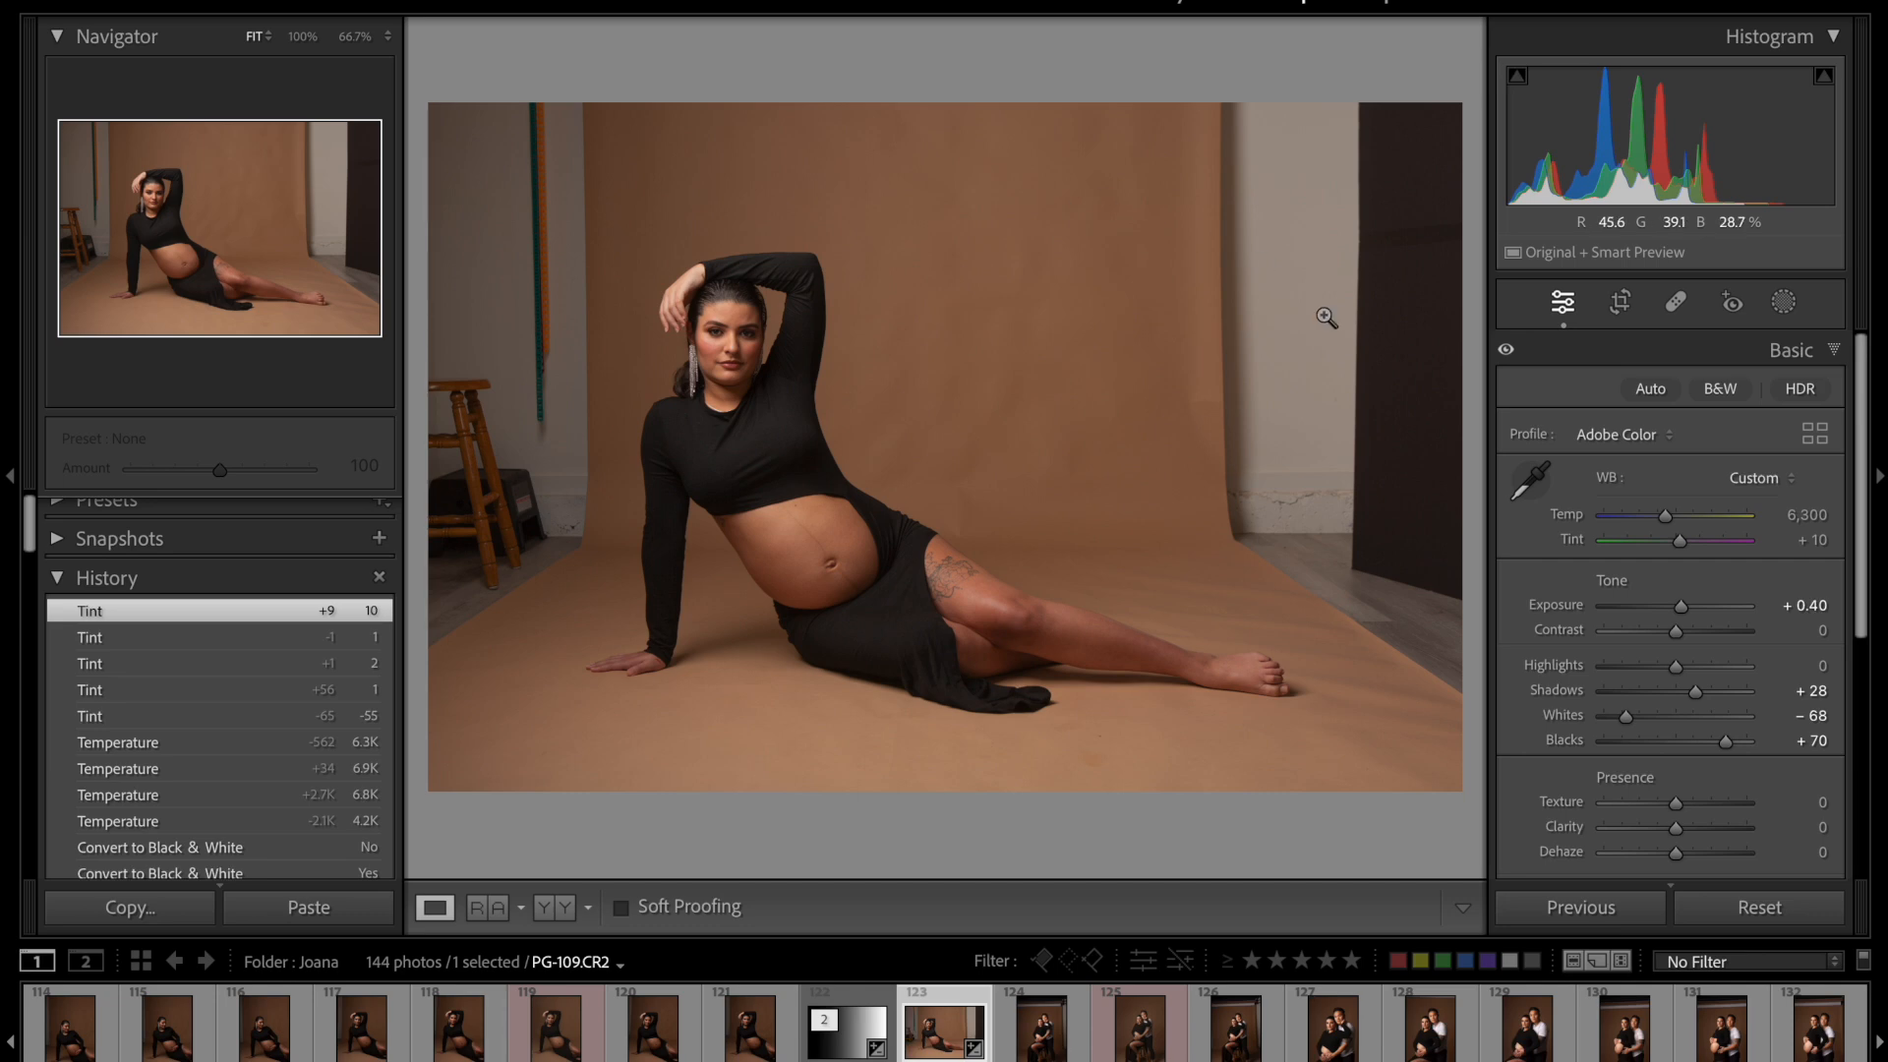
- Cool the photo's white balance by setting the temperature to 5,602
drag(1666, 517, 1660, 514)
drag(1660, 512, 1660, 513)
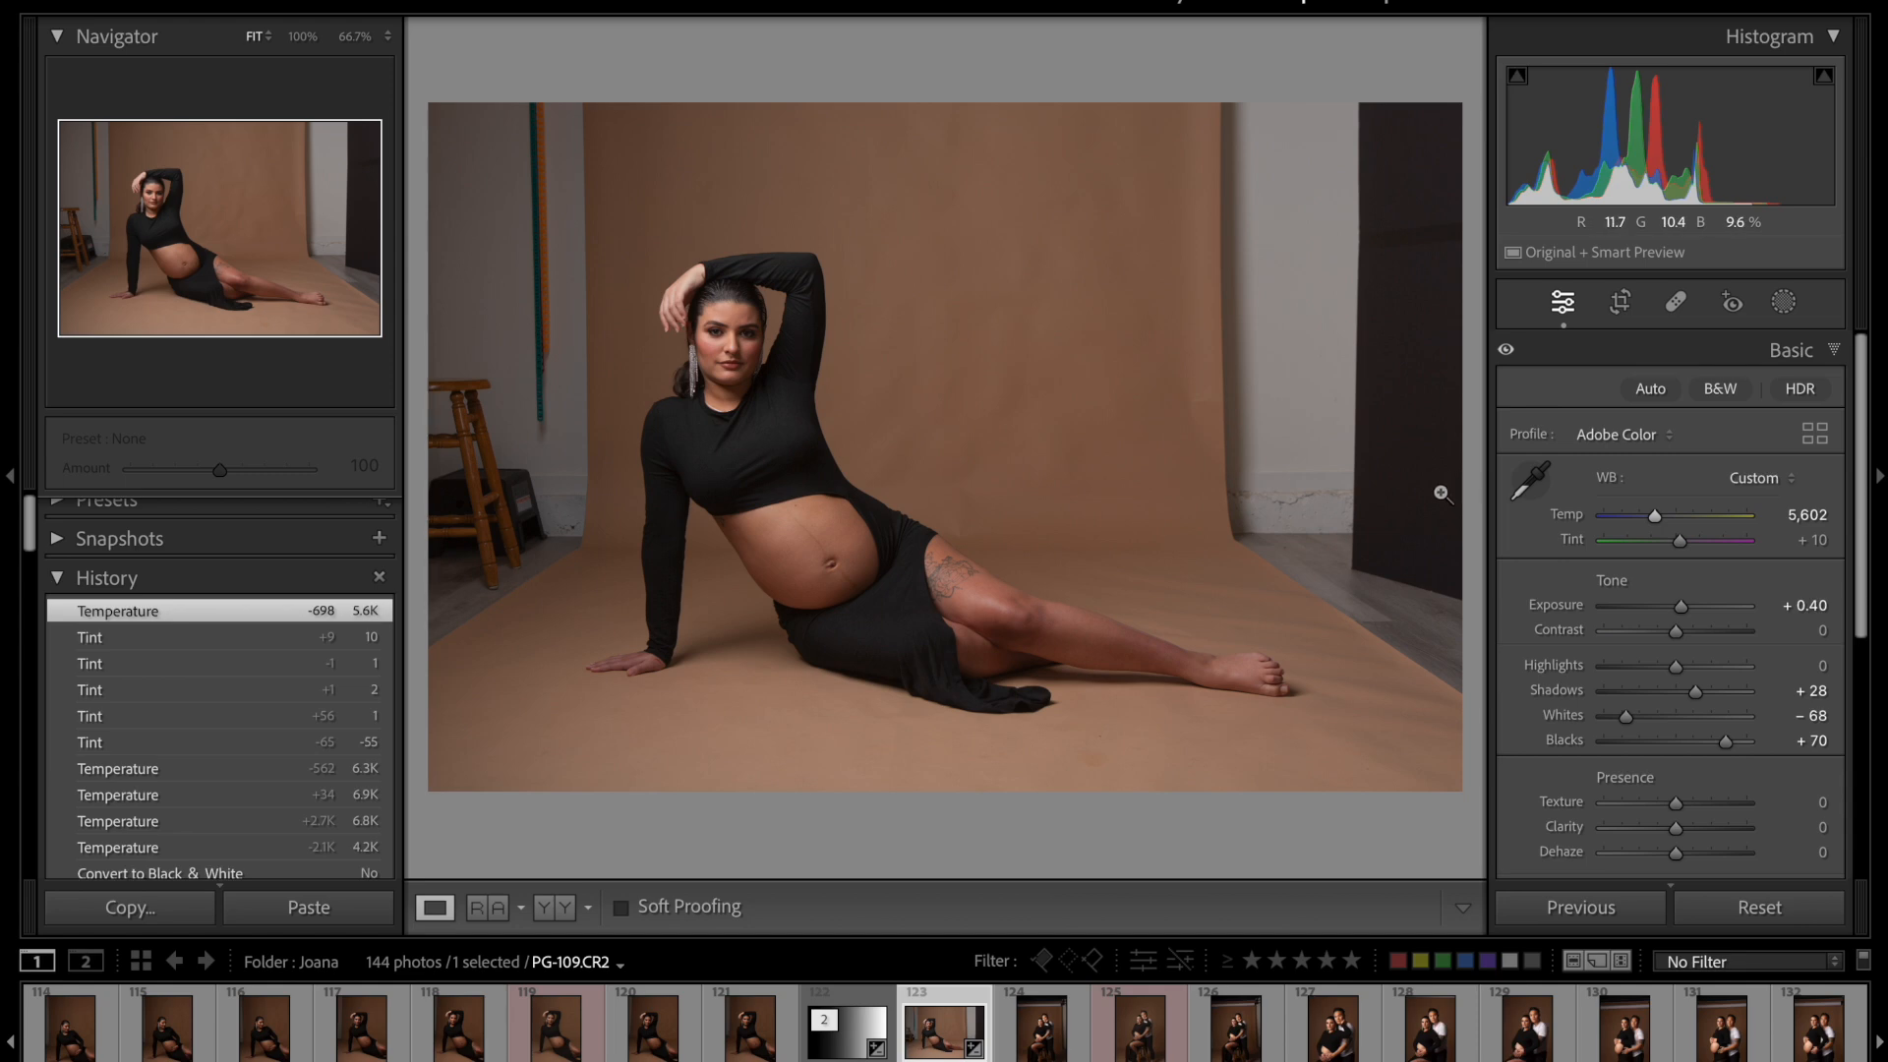
- Compare the photo before and after the last temperature change through its history states, both in full view and zoomed in on the face
click(205, 637)
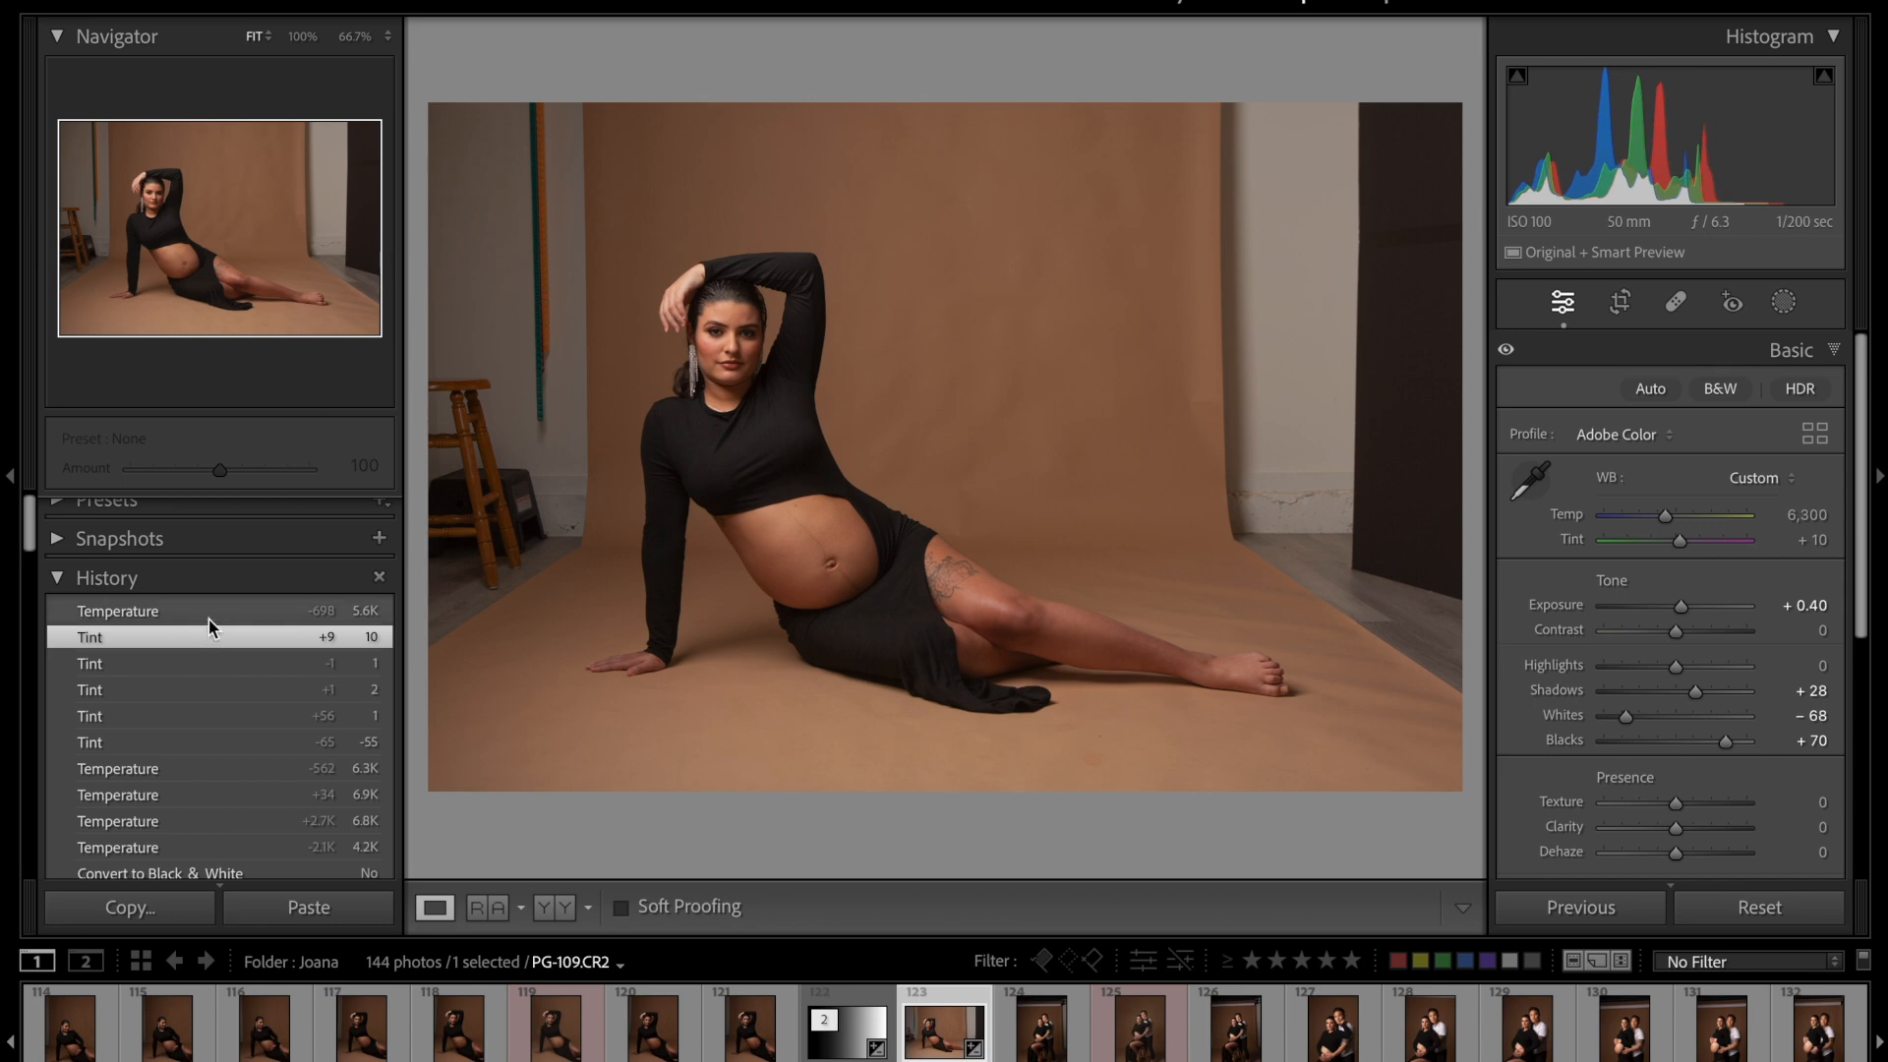
click(211, 614)
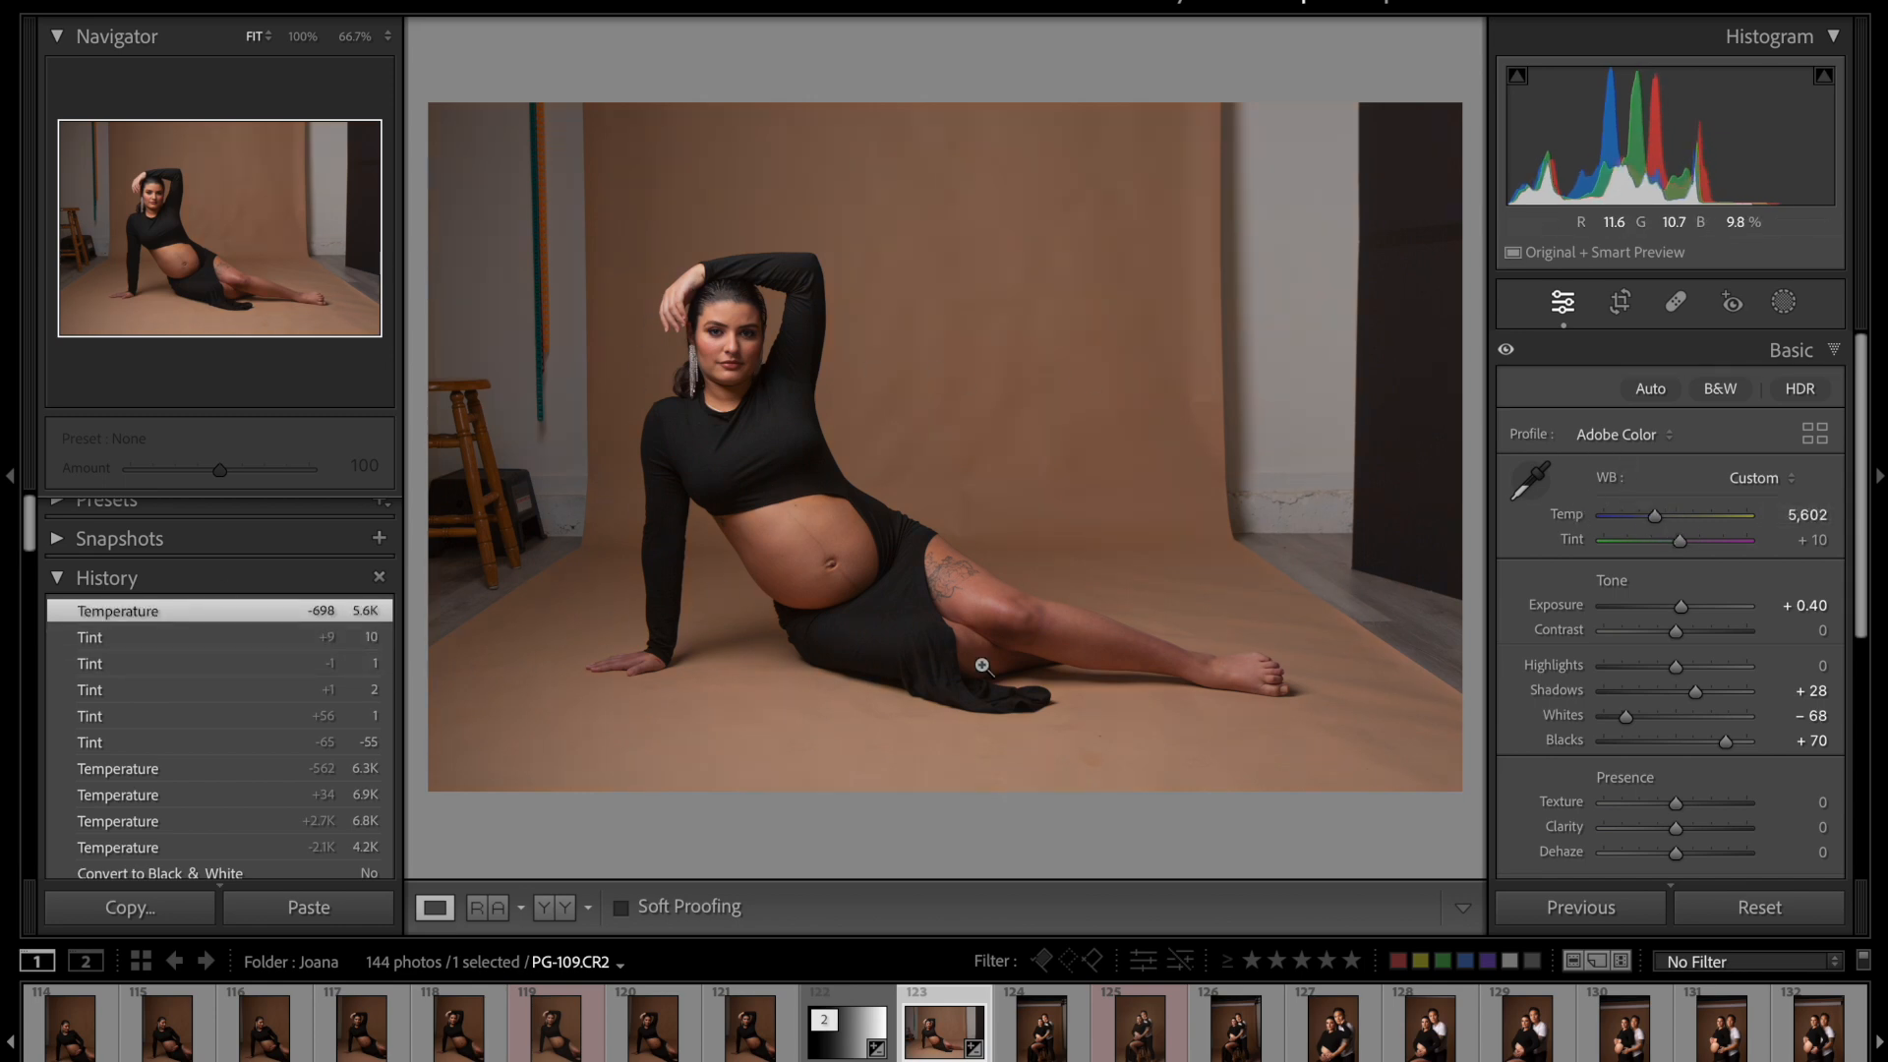
click(248, 641)
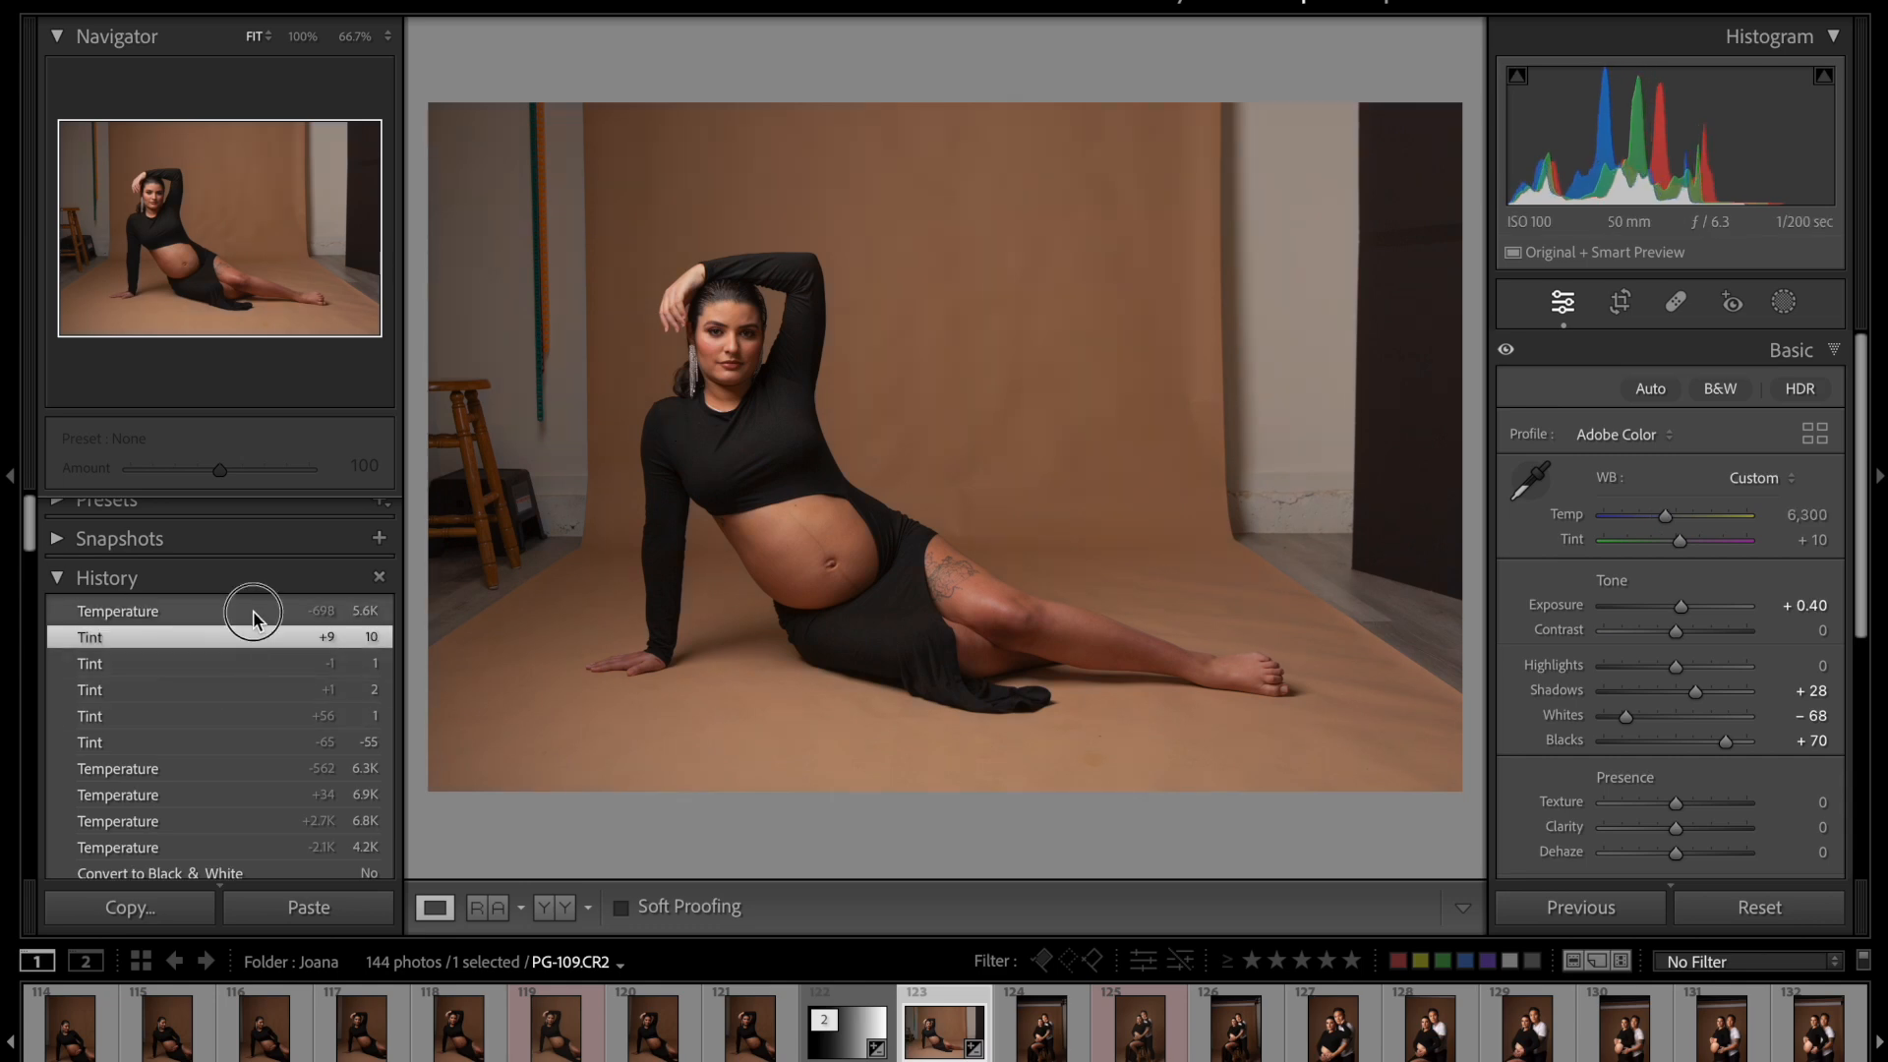
click(252, 611)
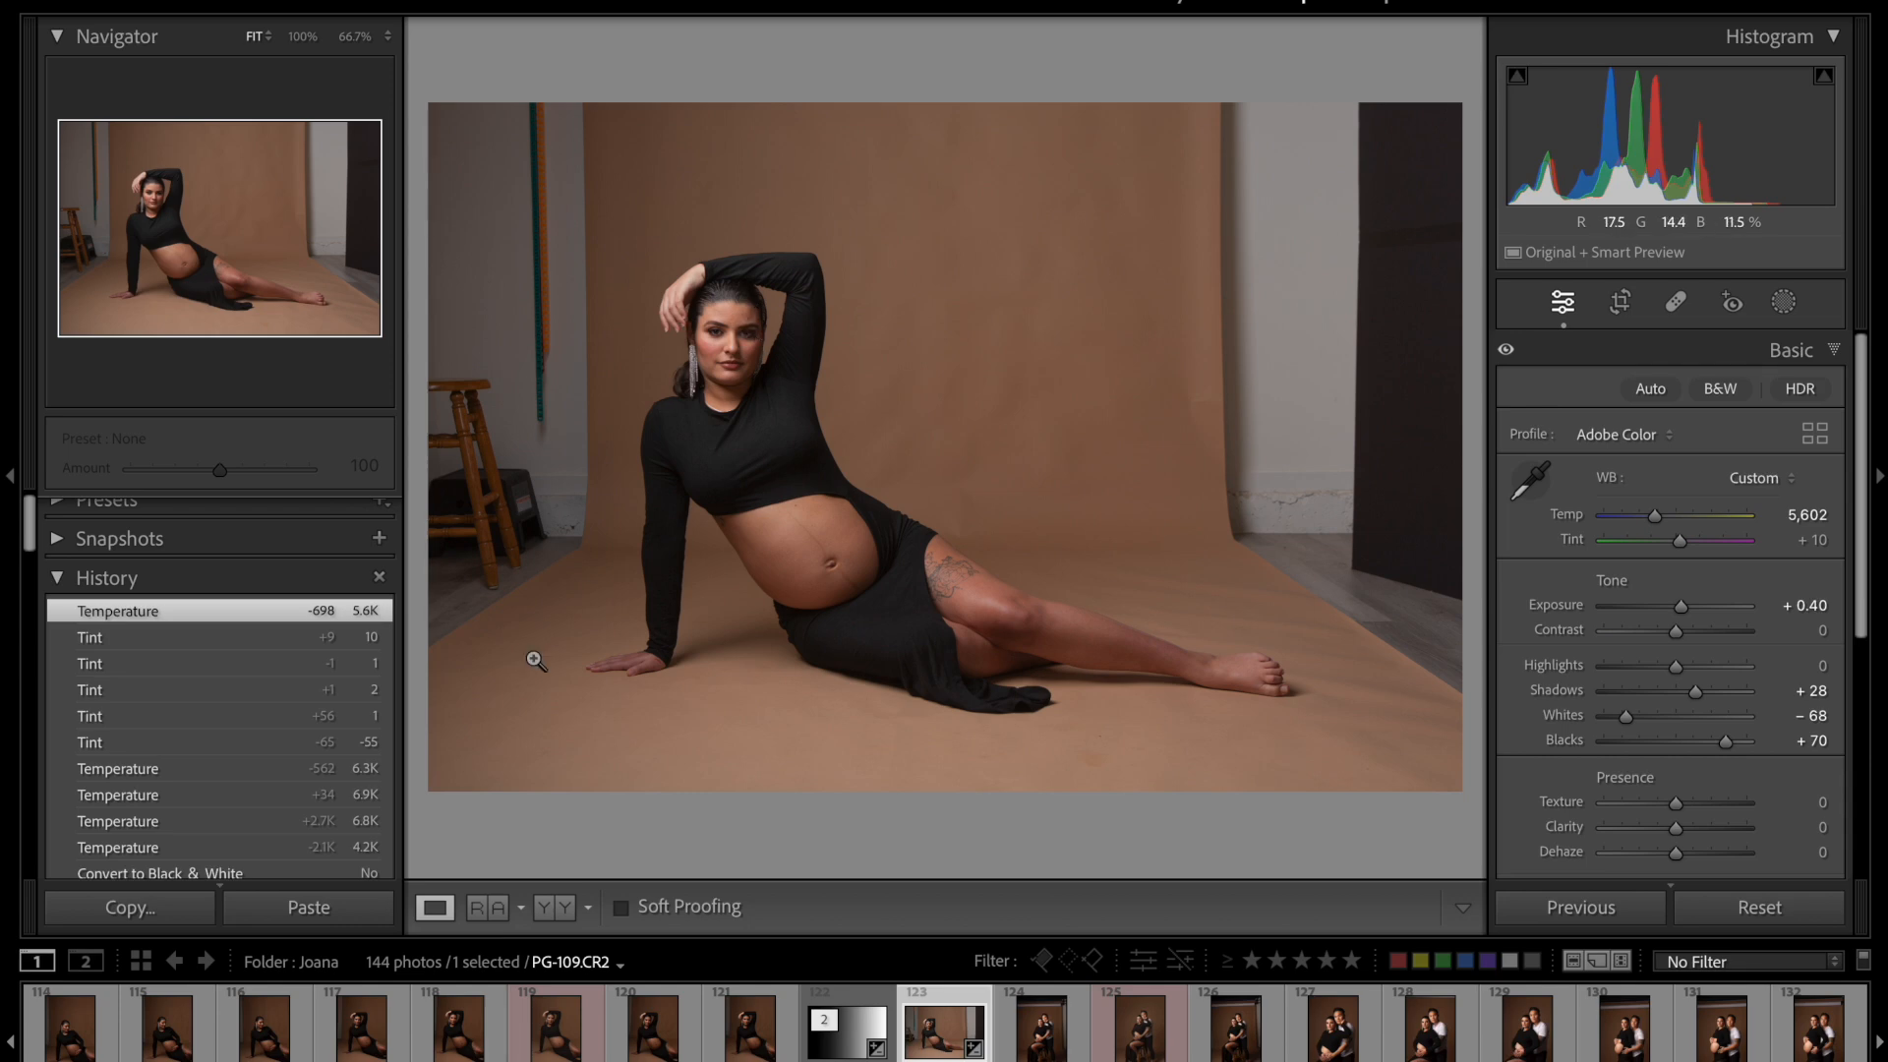
click(229, 638)
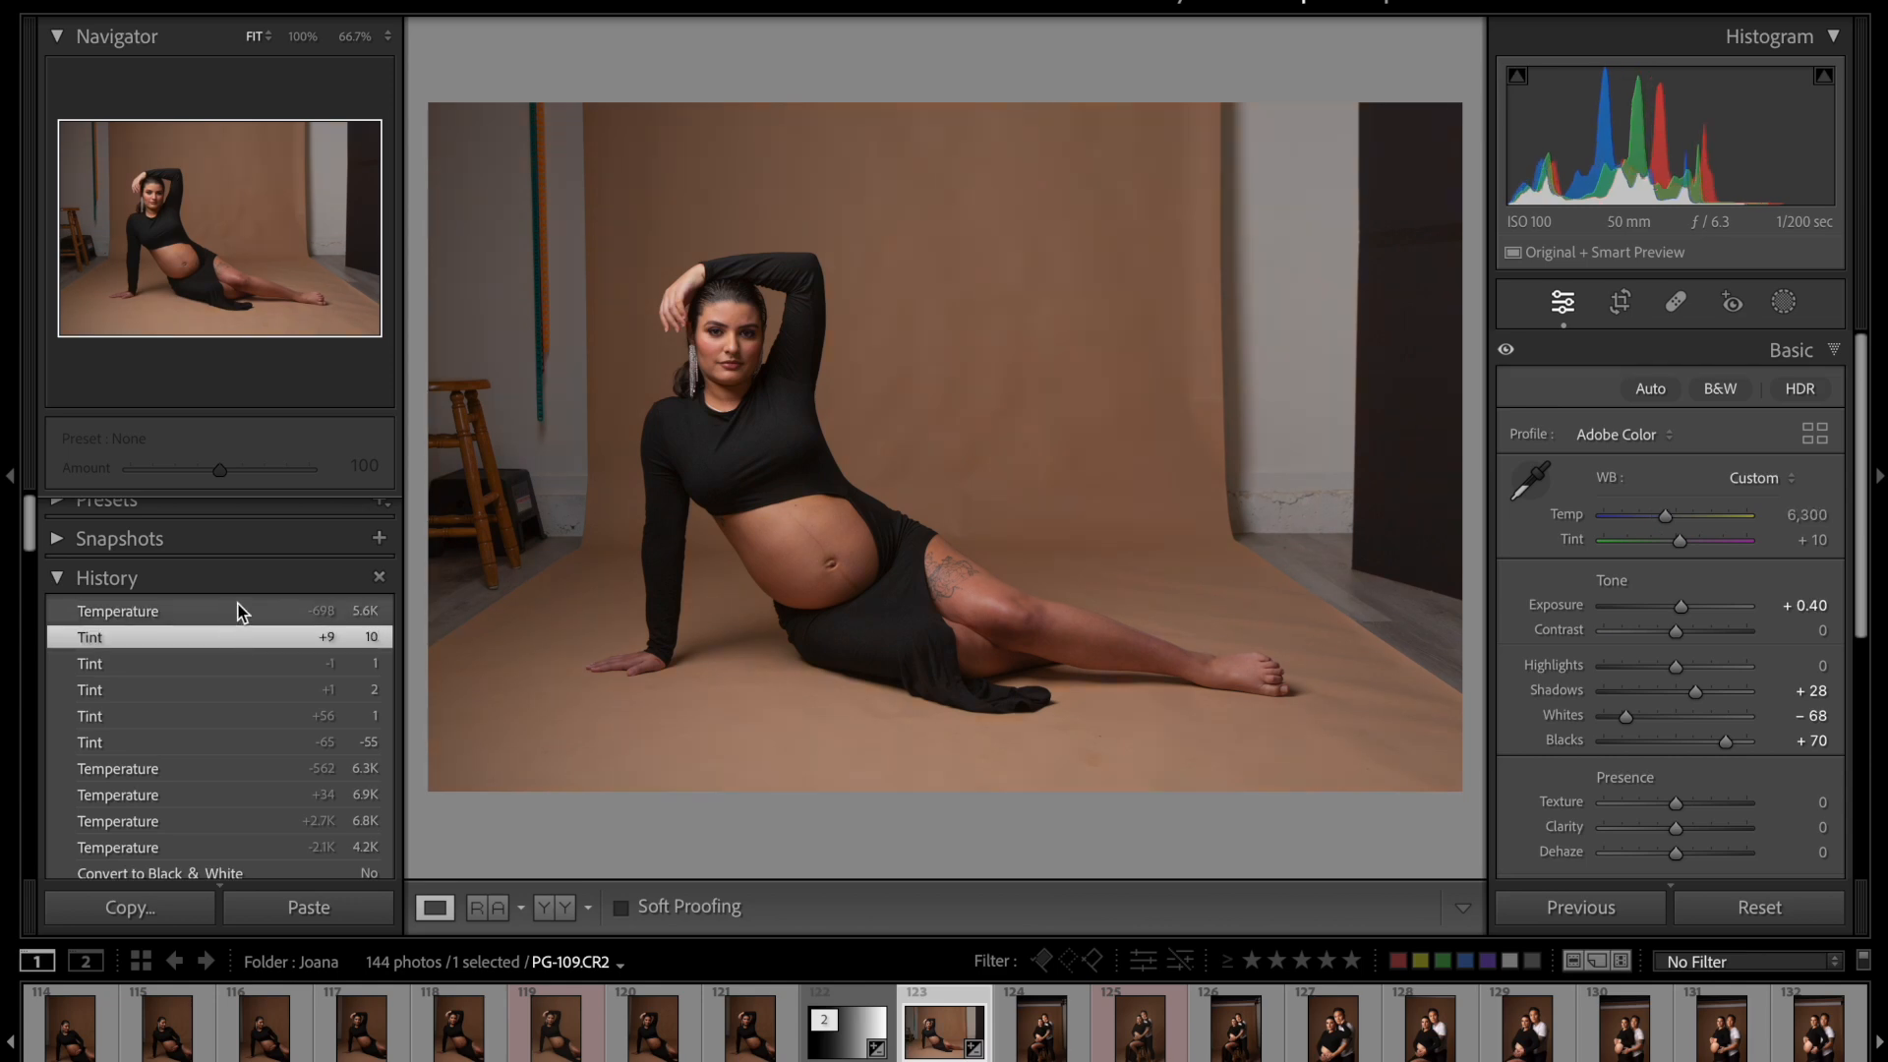
click(730, 330)
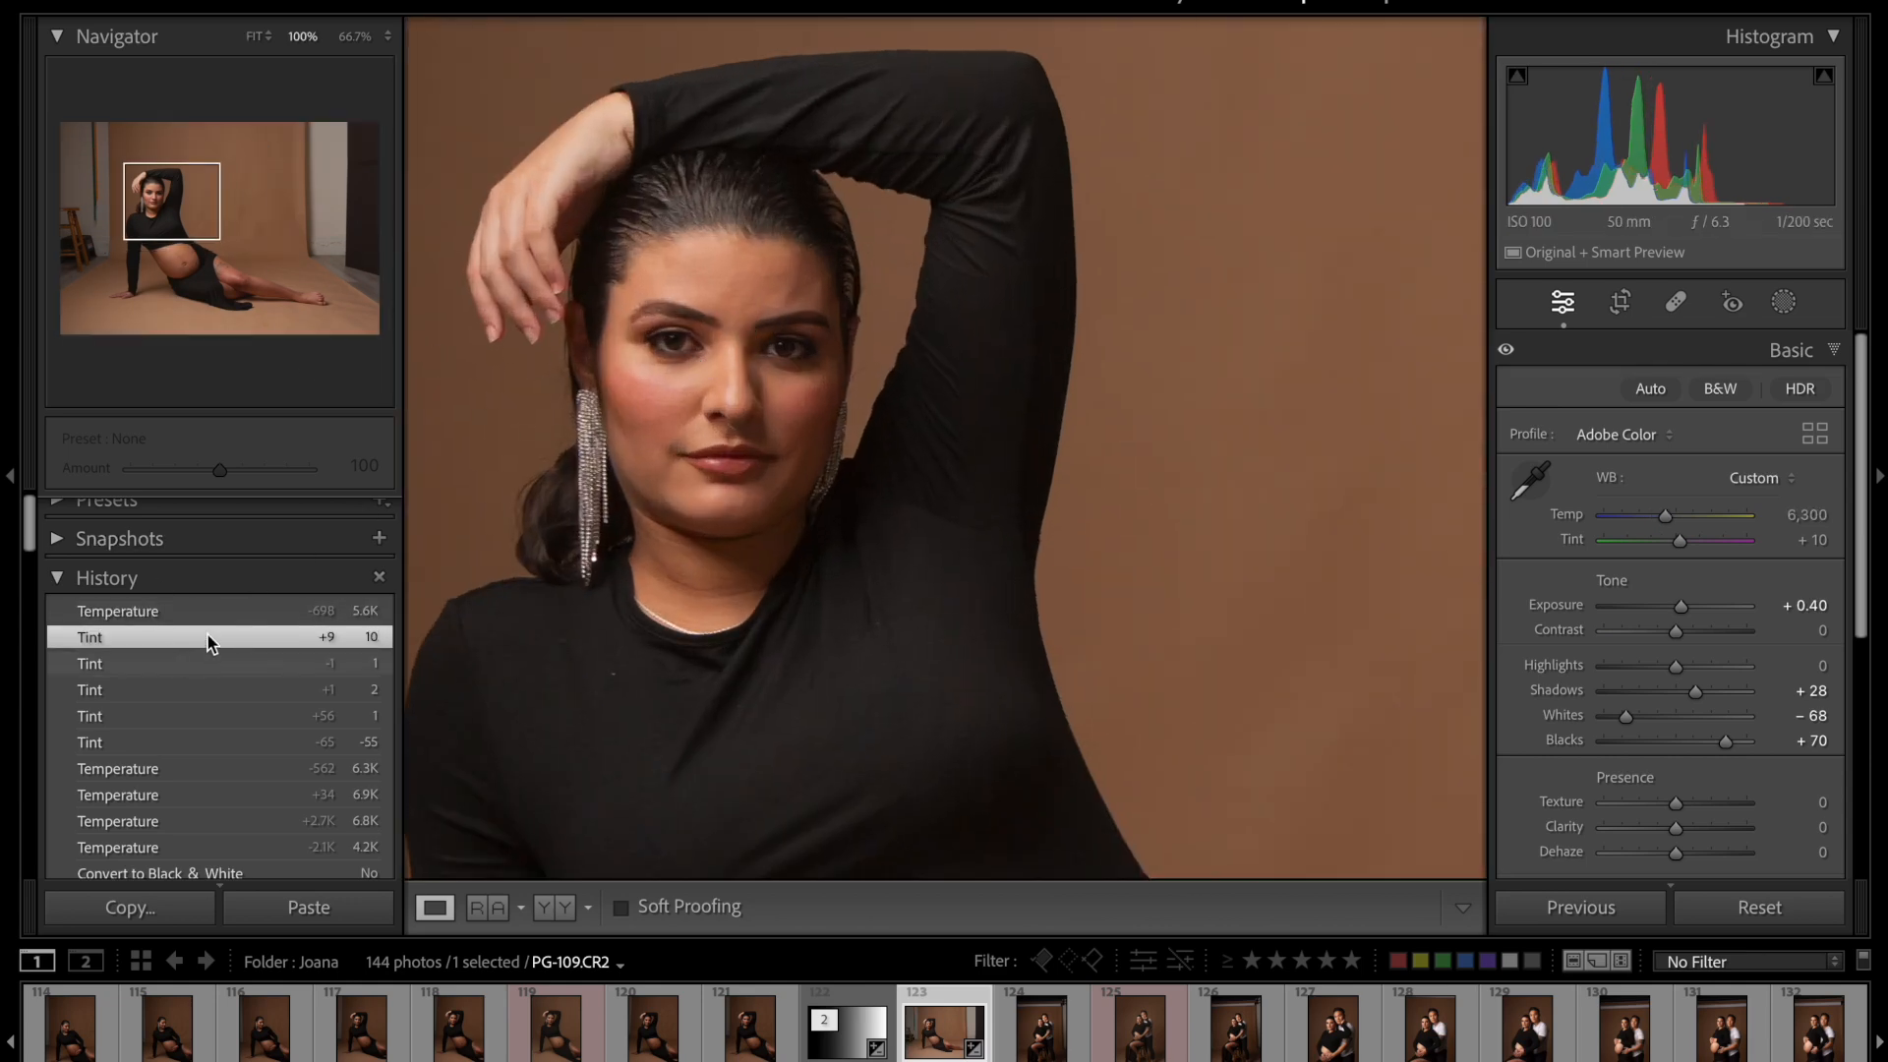
click(221, 613)
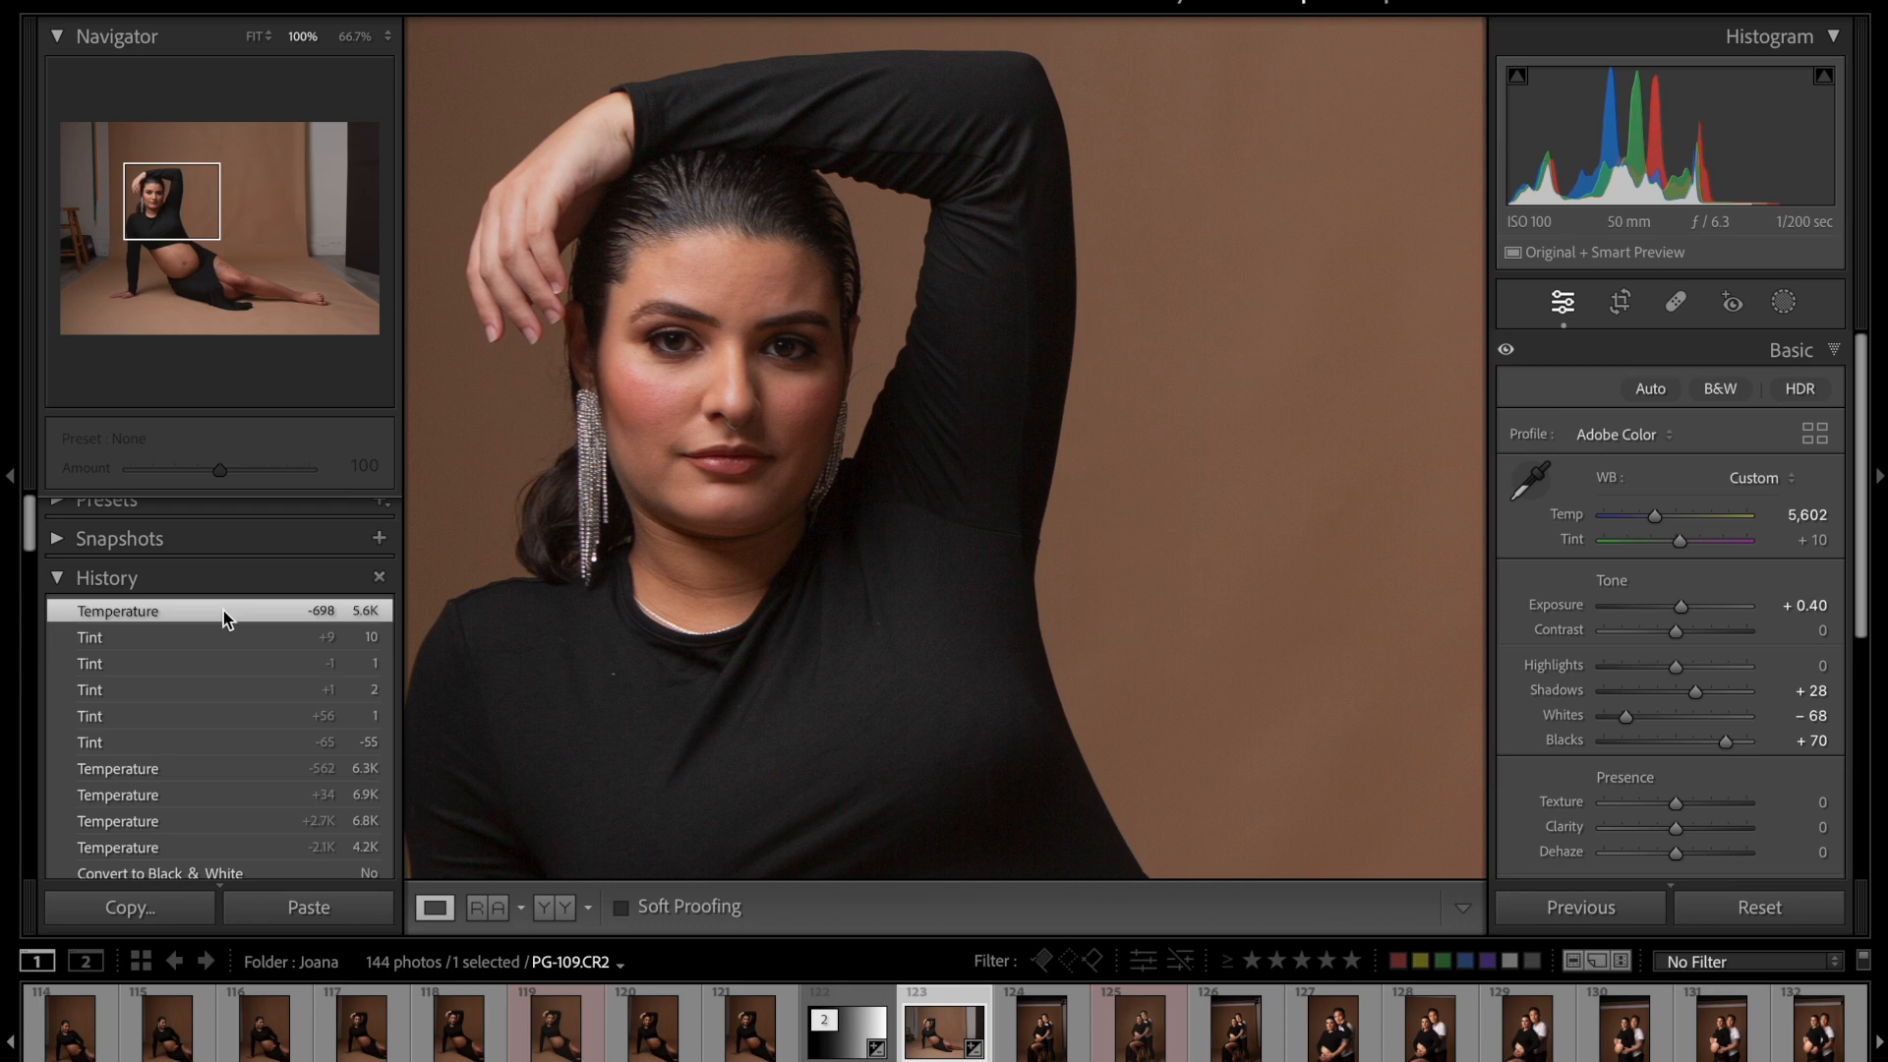
click(226, 639)
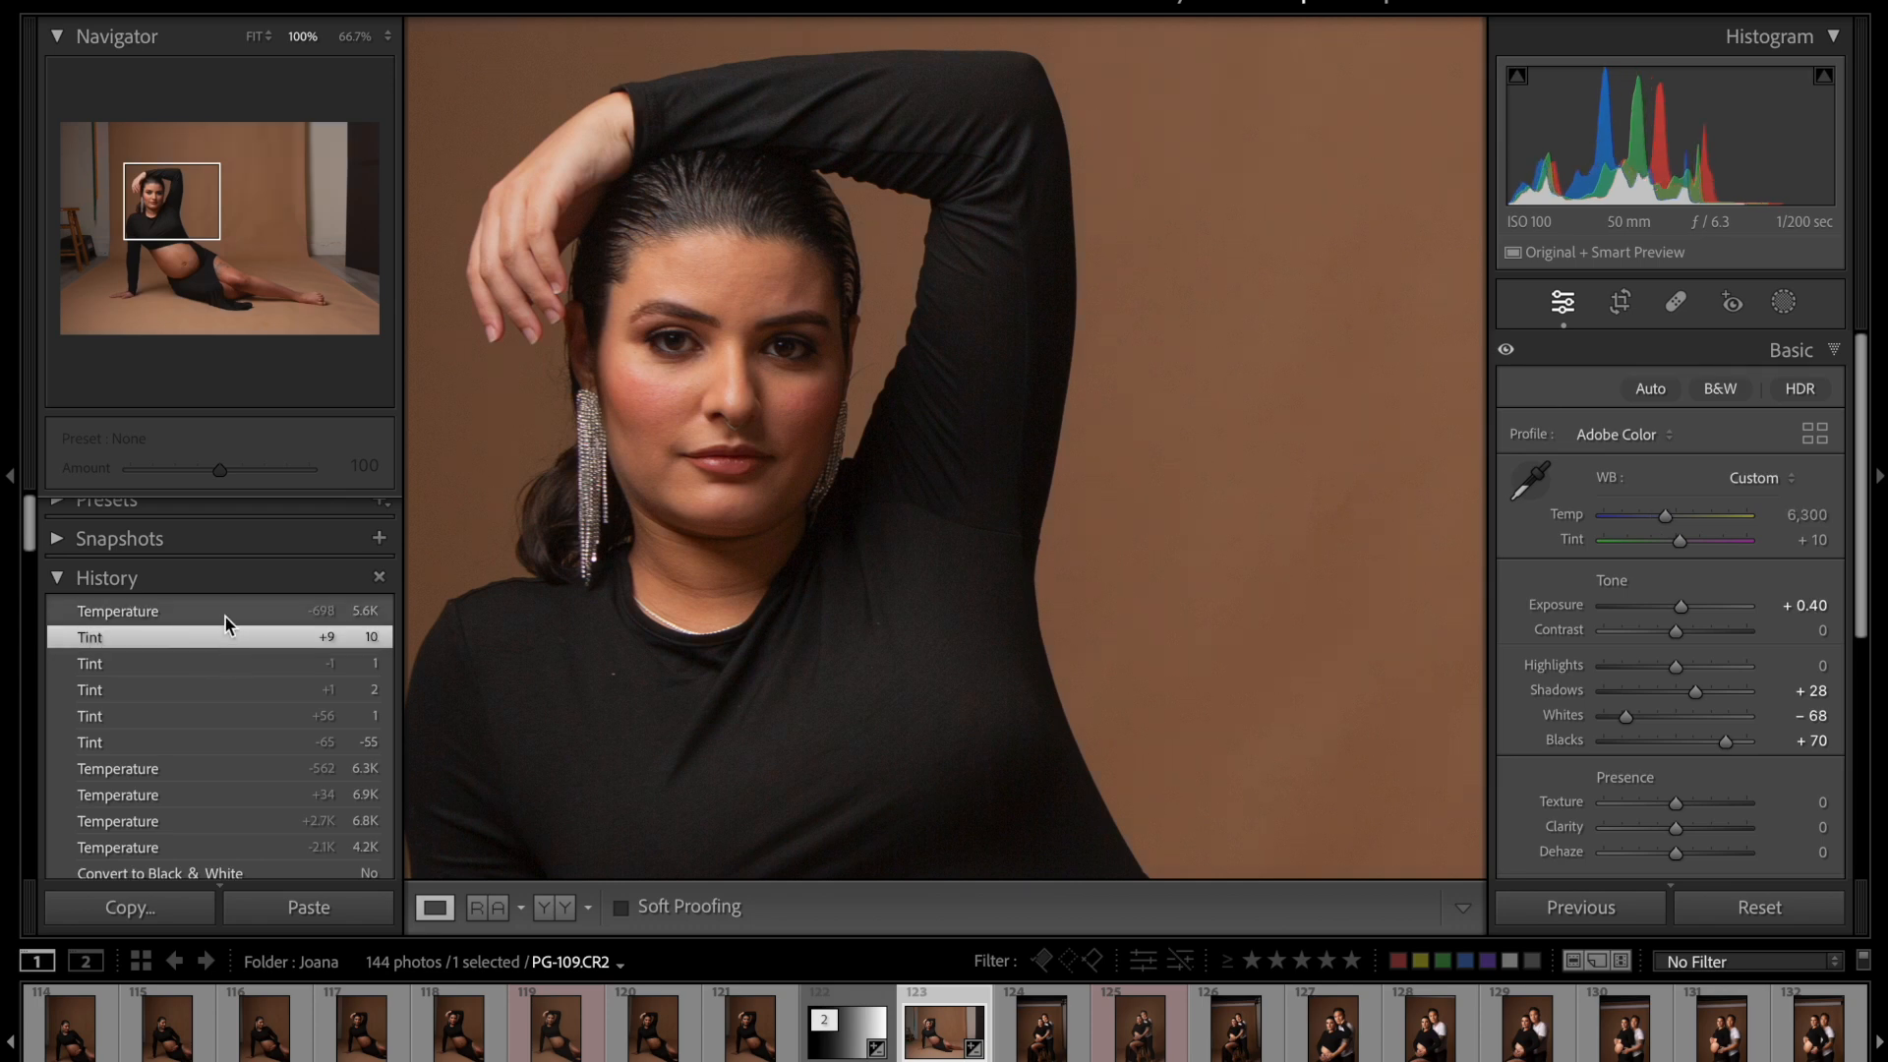
click(231, 613)
key(z)
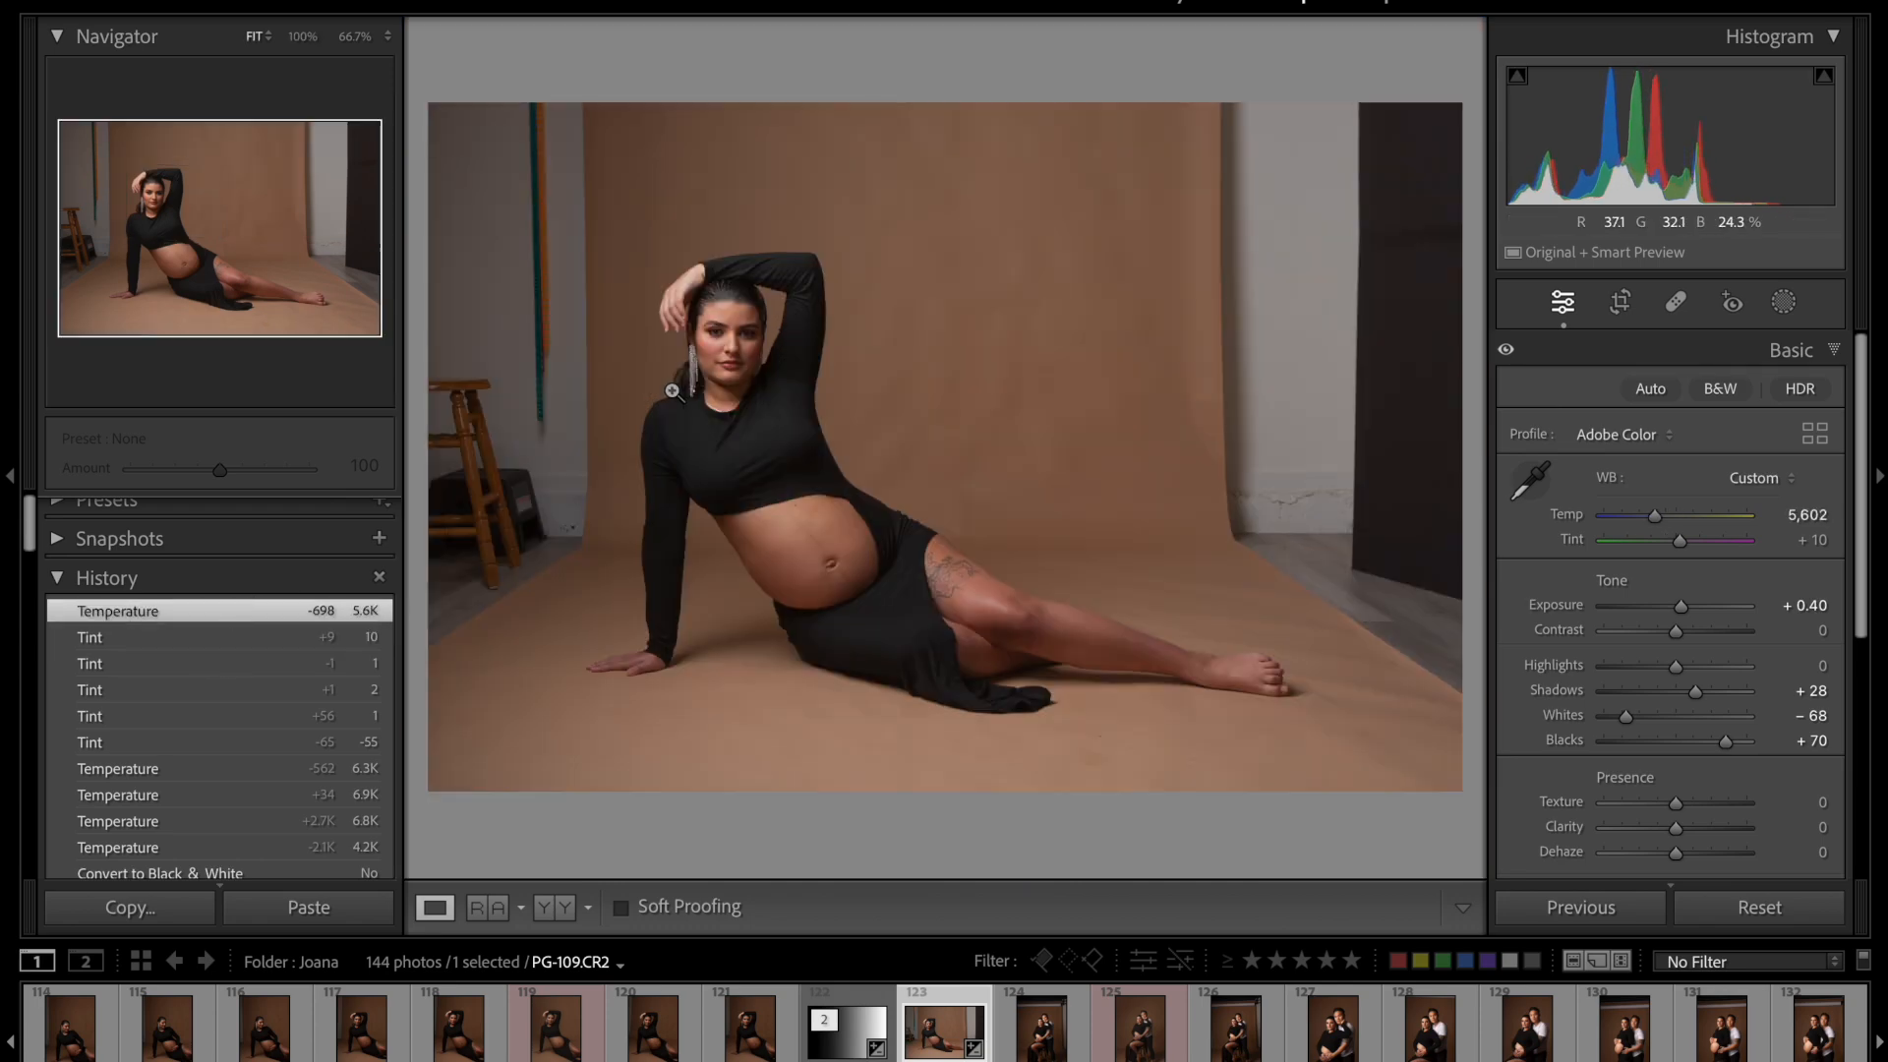
- In the Color Mixer, try Red hue shifts of -58 and -84 while checking the face, and reset Red to 0
click(1749, 356)
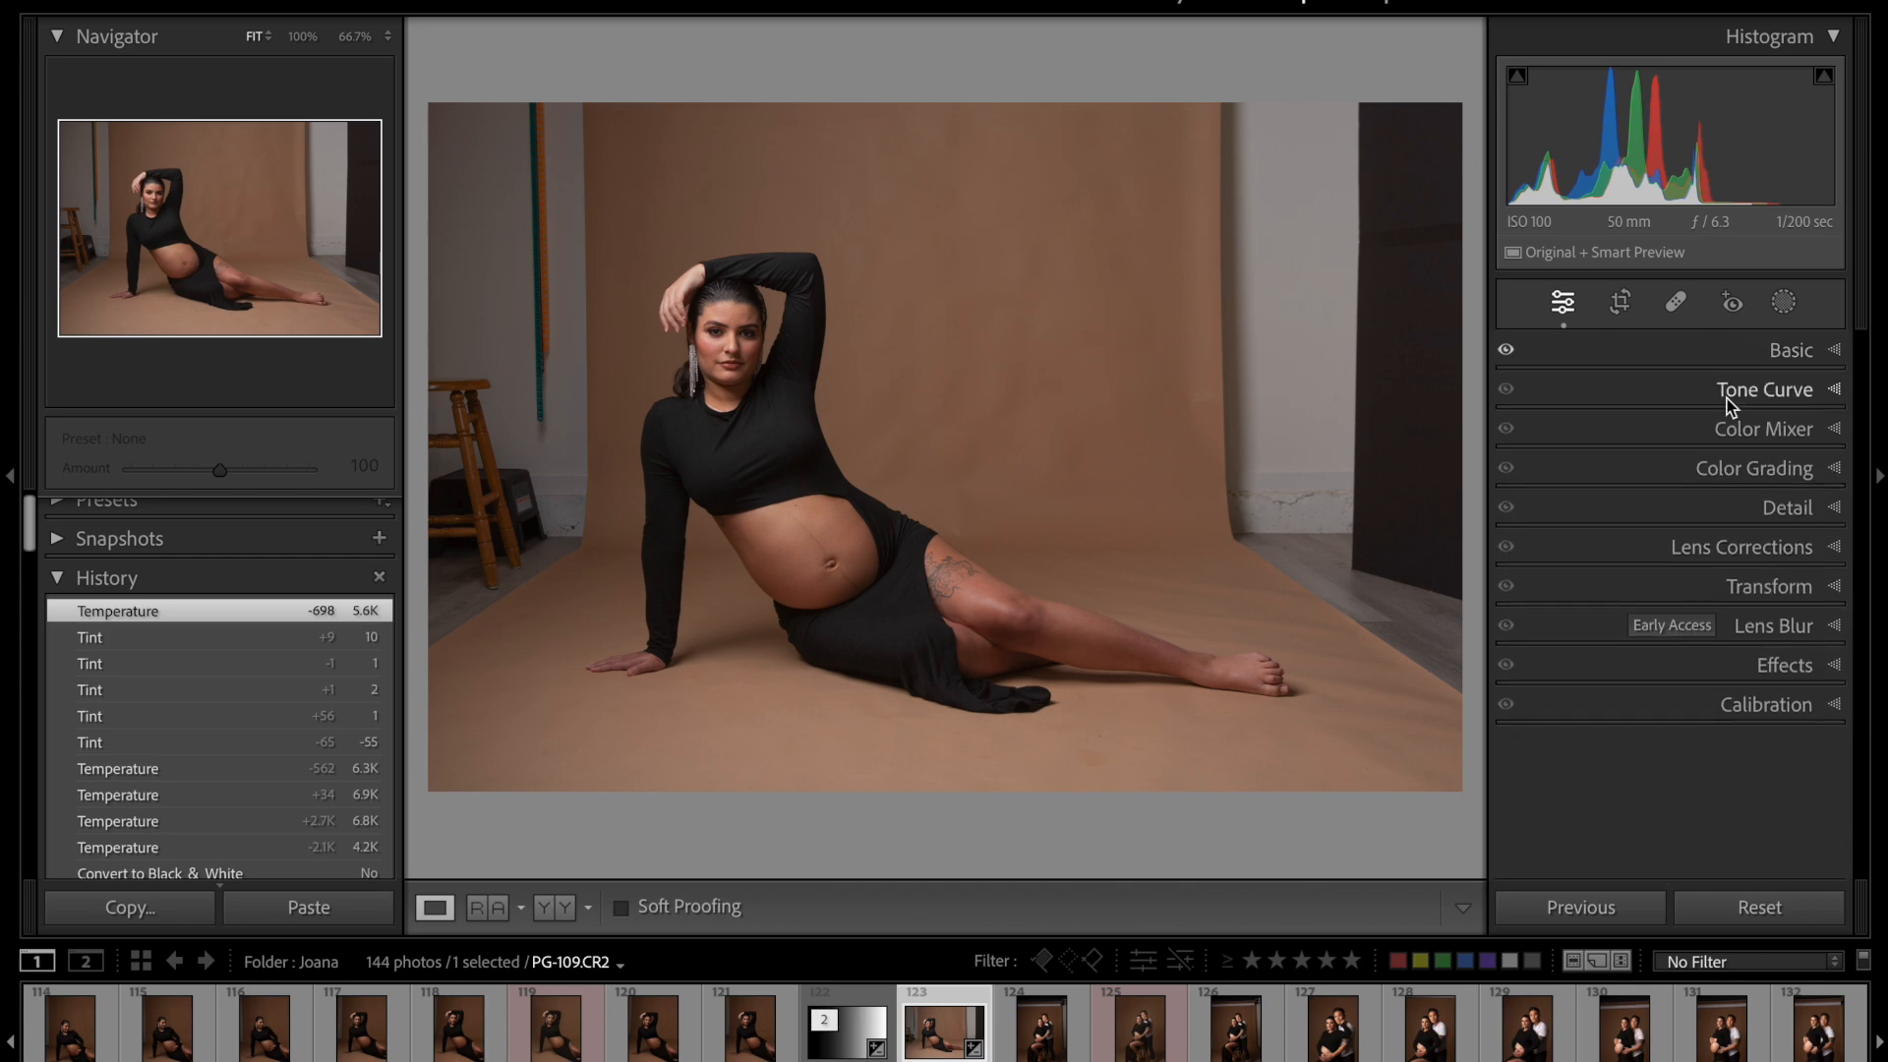
click(1693, 423)
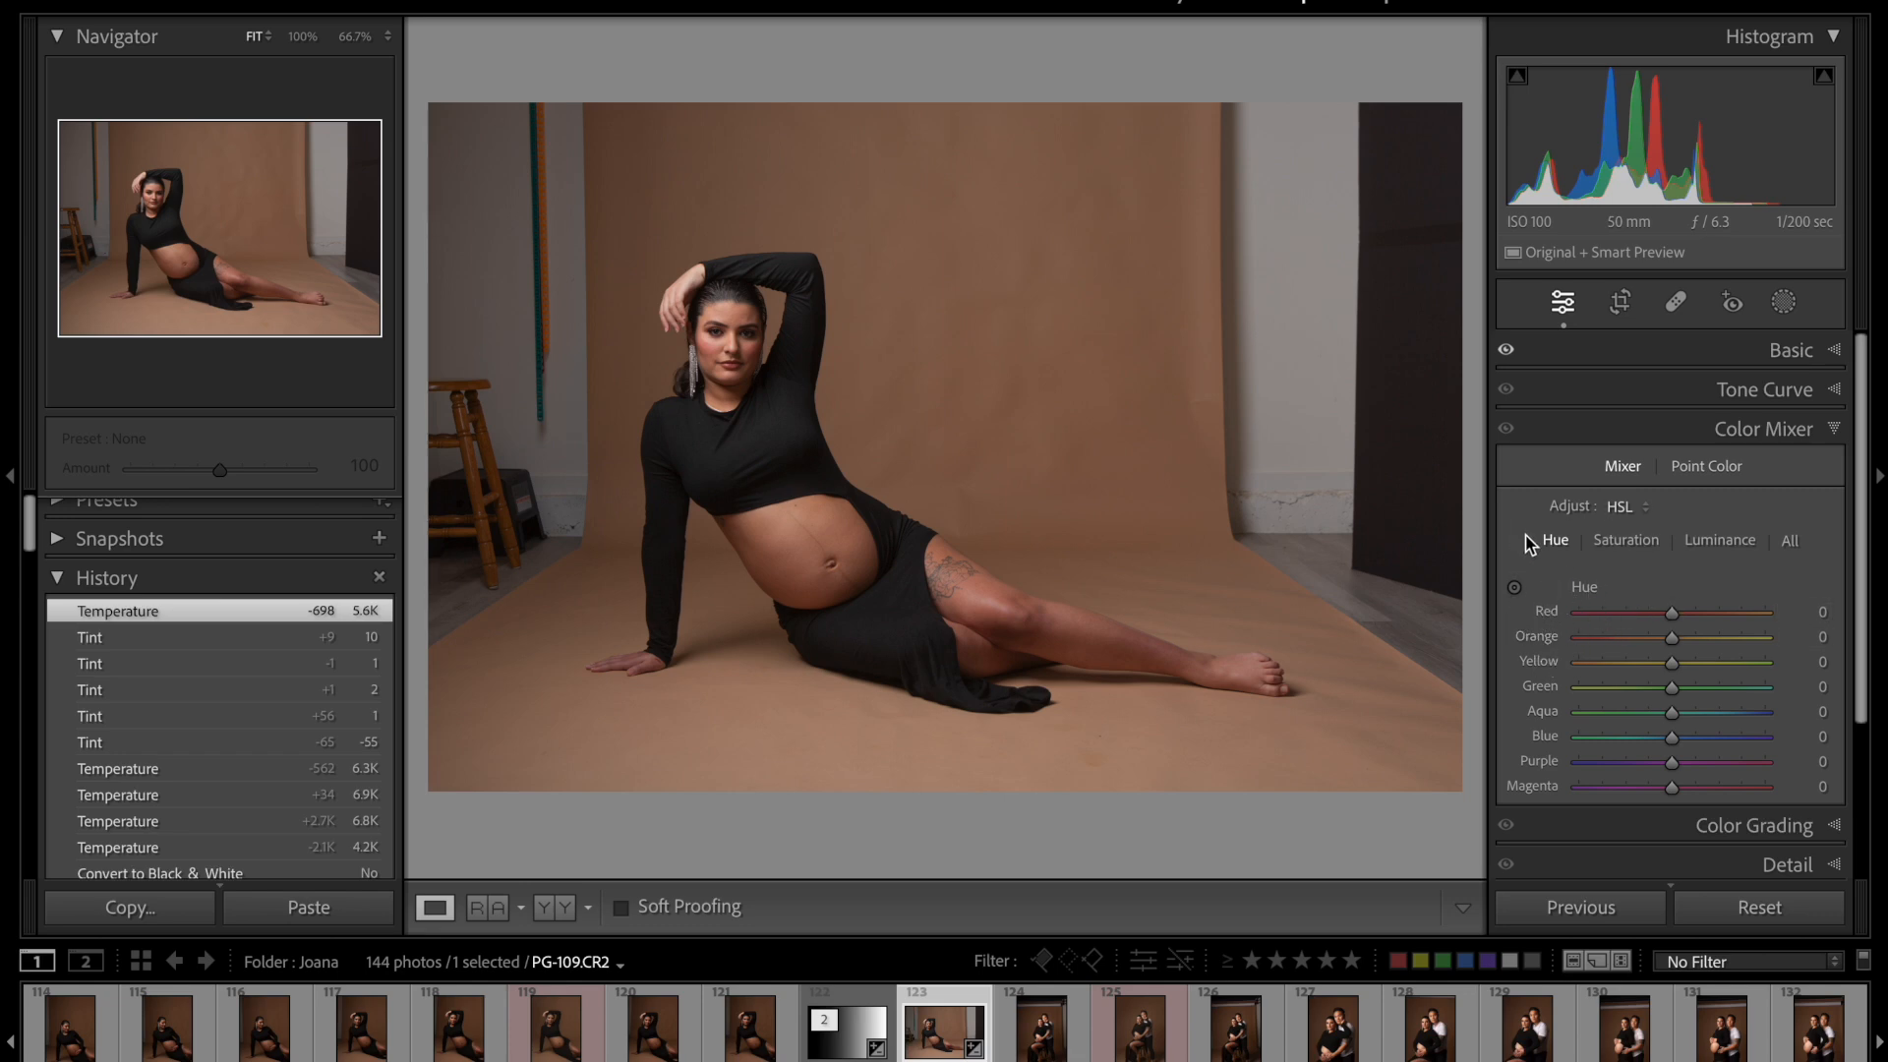
drag(1672, 613, 1618, 610)
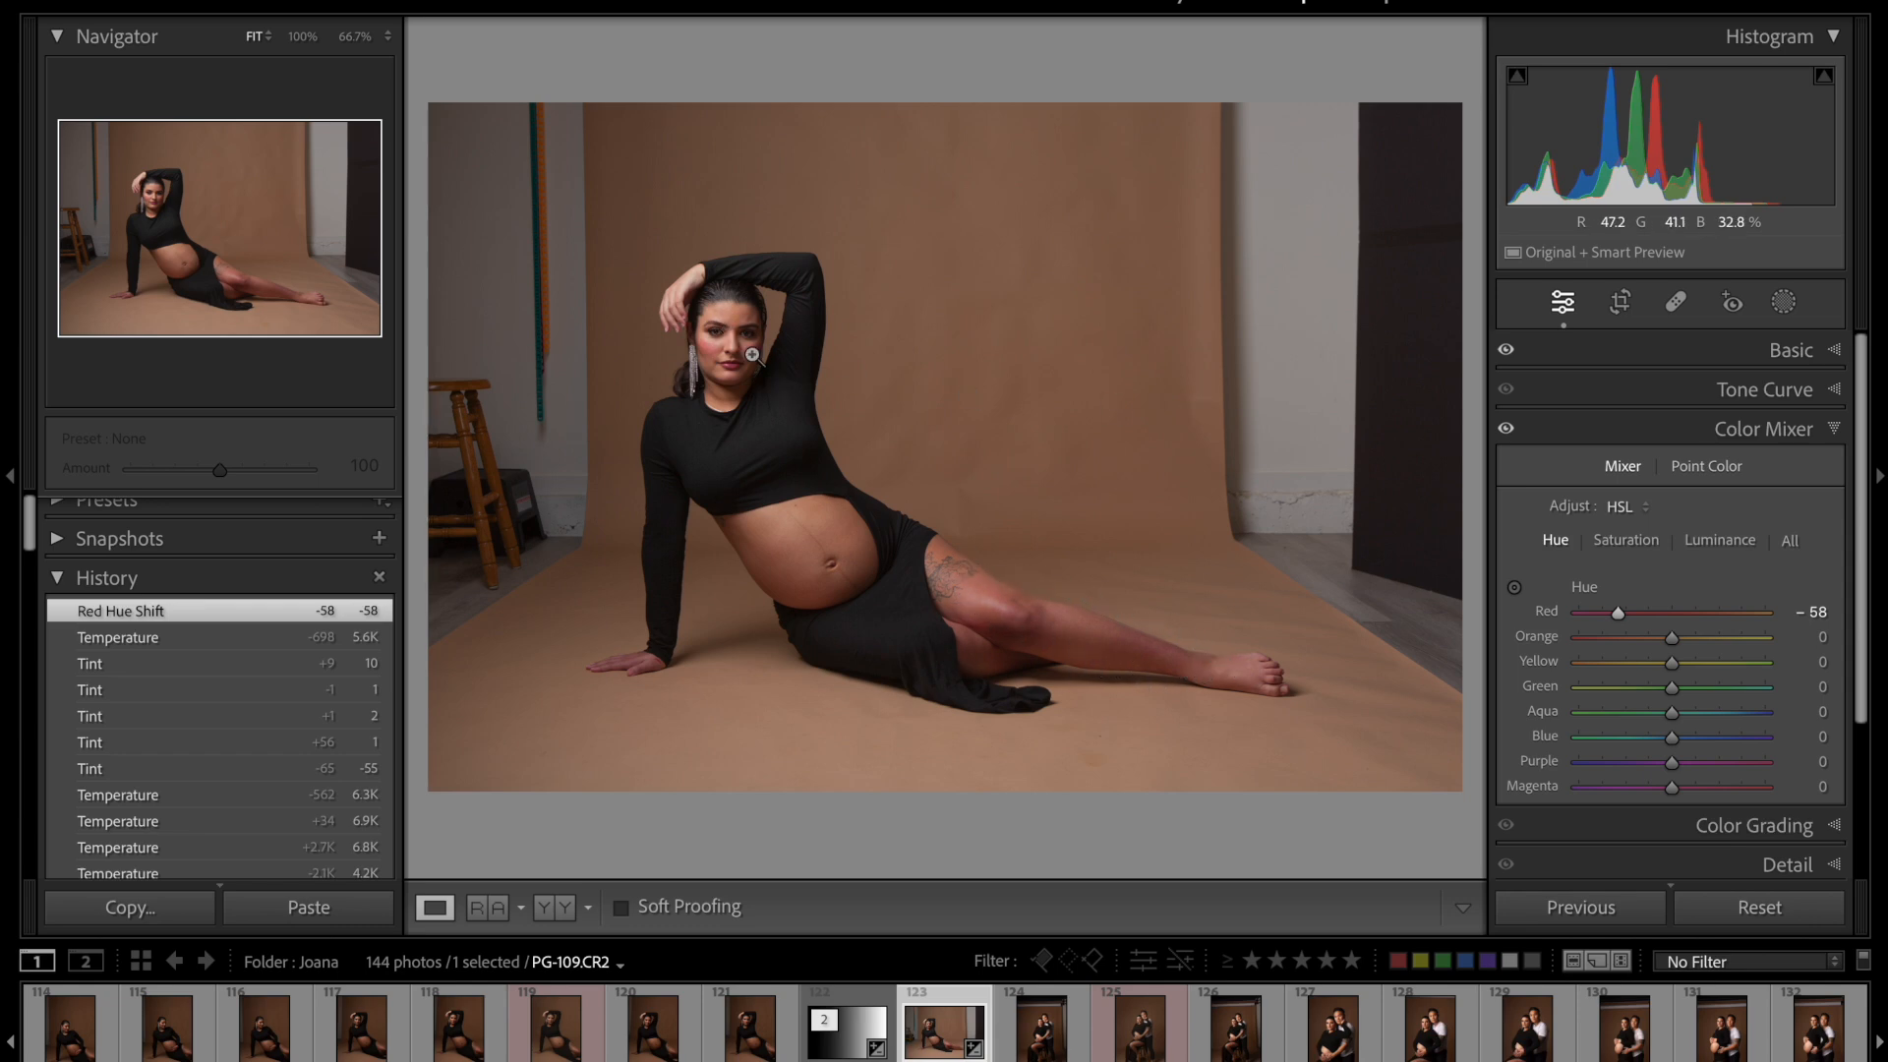
click(707, 344)
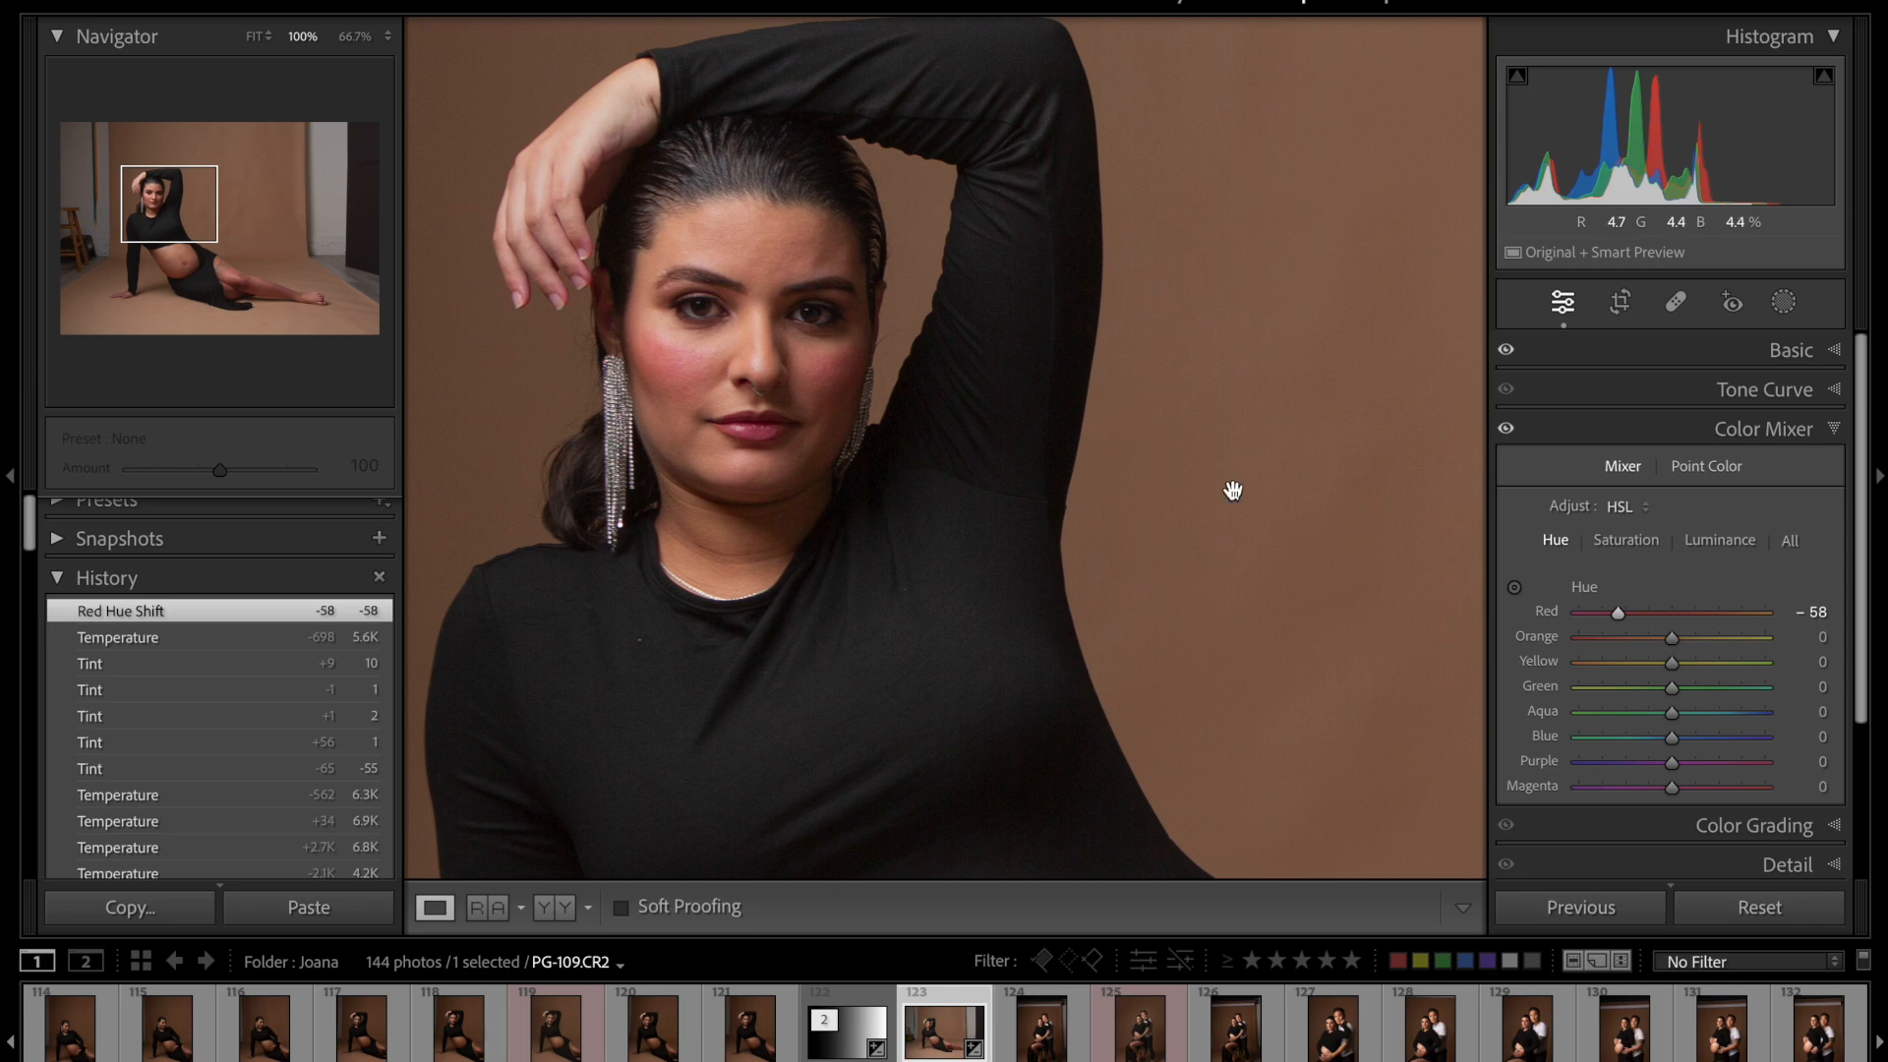
mouse_move(1618, 611)
mouse_down()
mouse_move(1749, 612)
mouse_move(1589, 612)
mouse_move(1761, 620)
mouse_move(1589, 611)
mouse_up()
double_click(1550, 612)
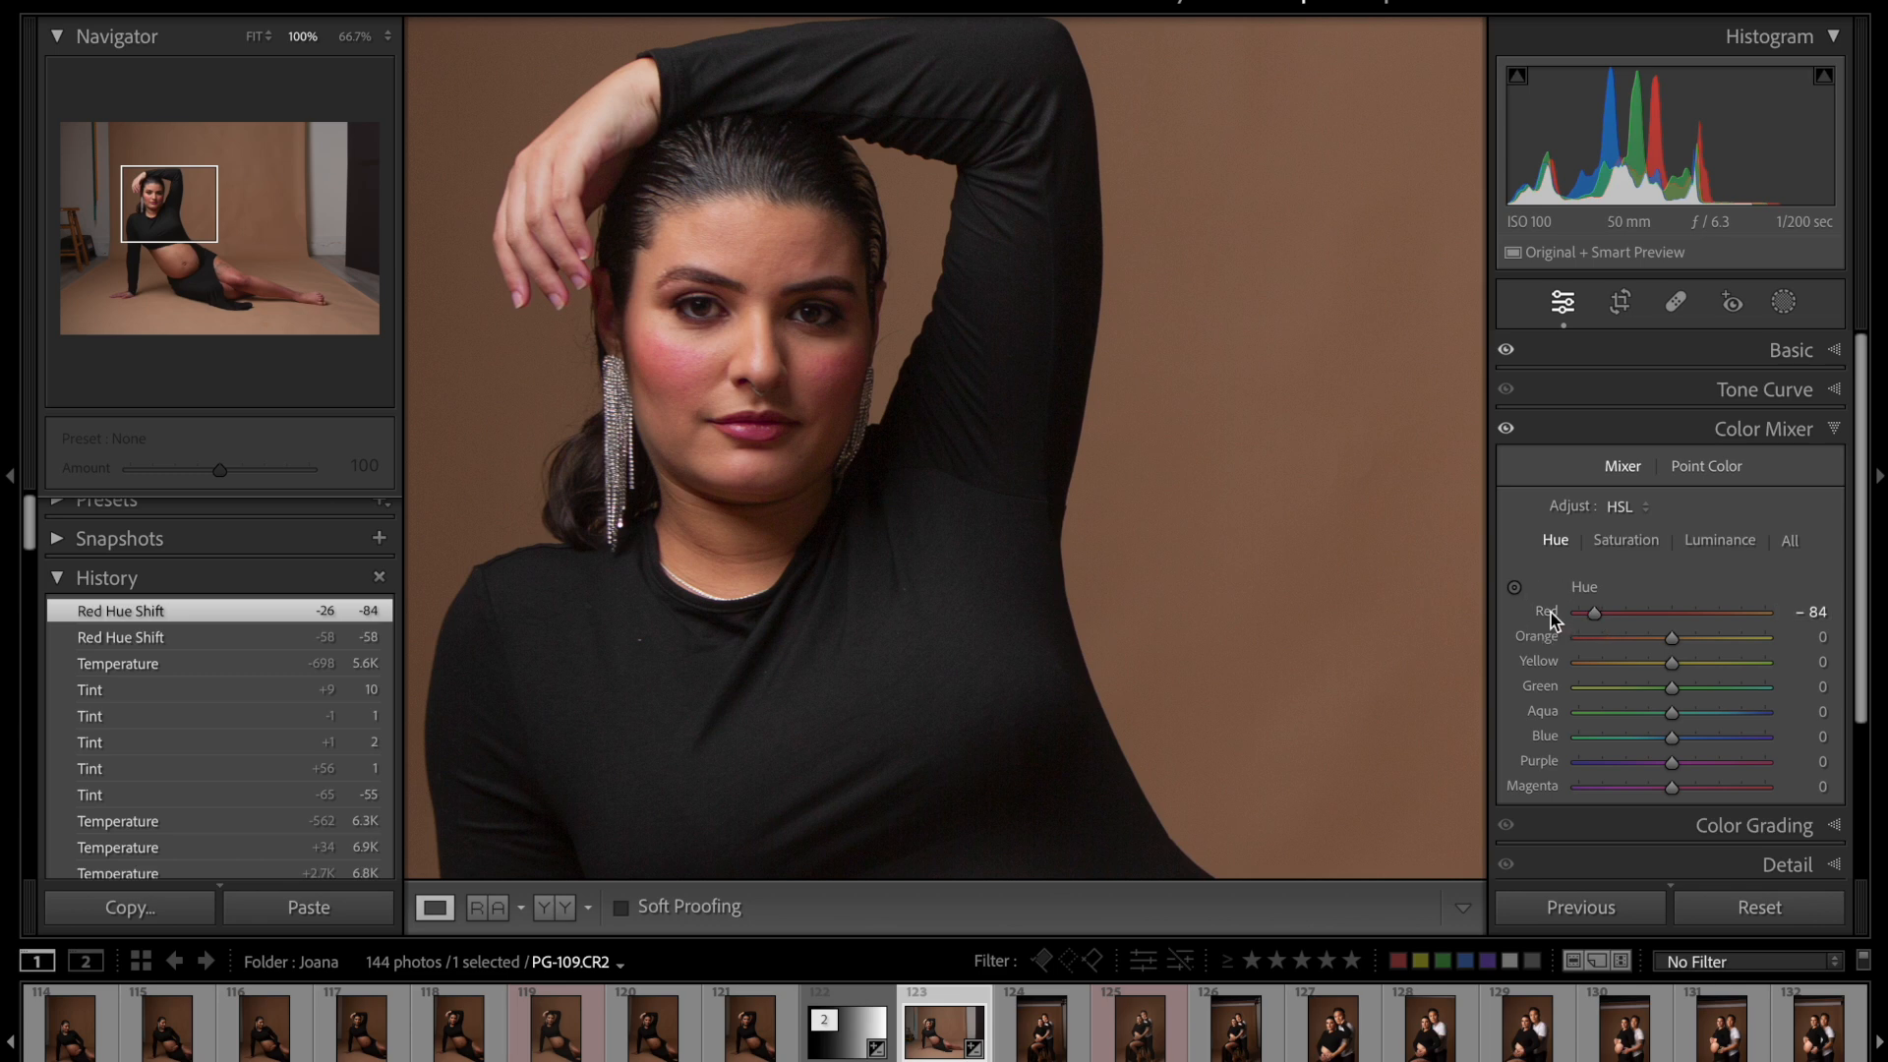
click(878, 470)
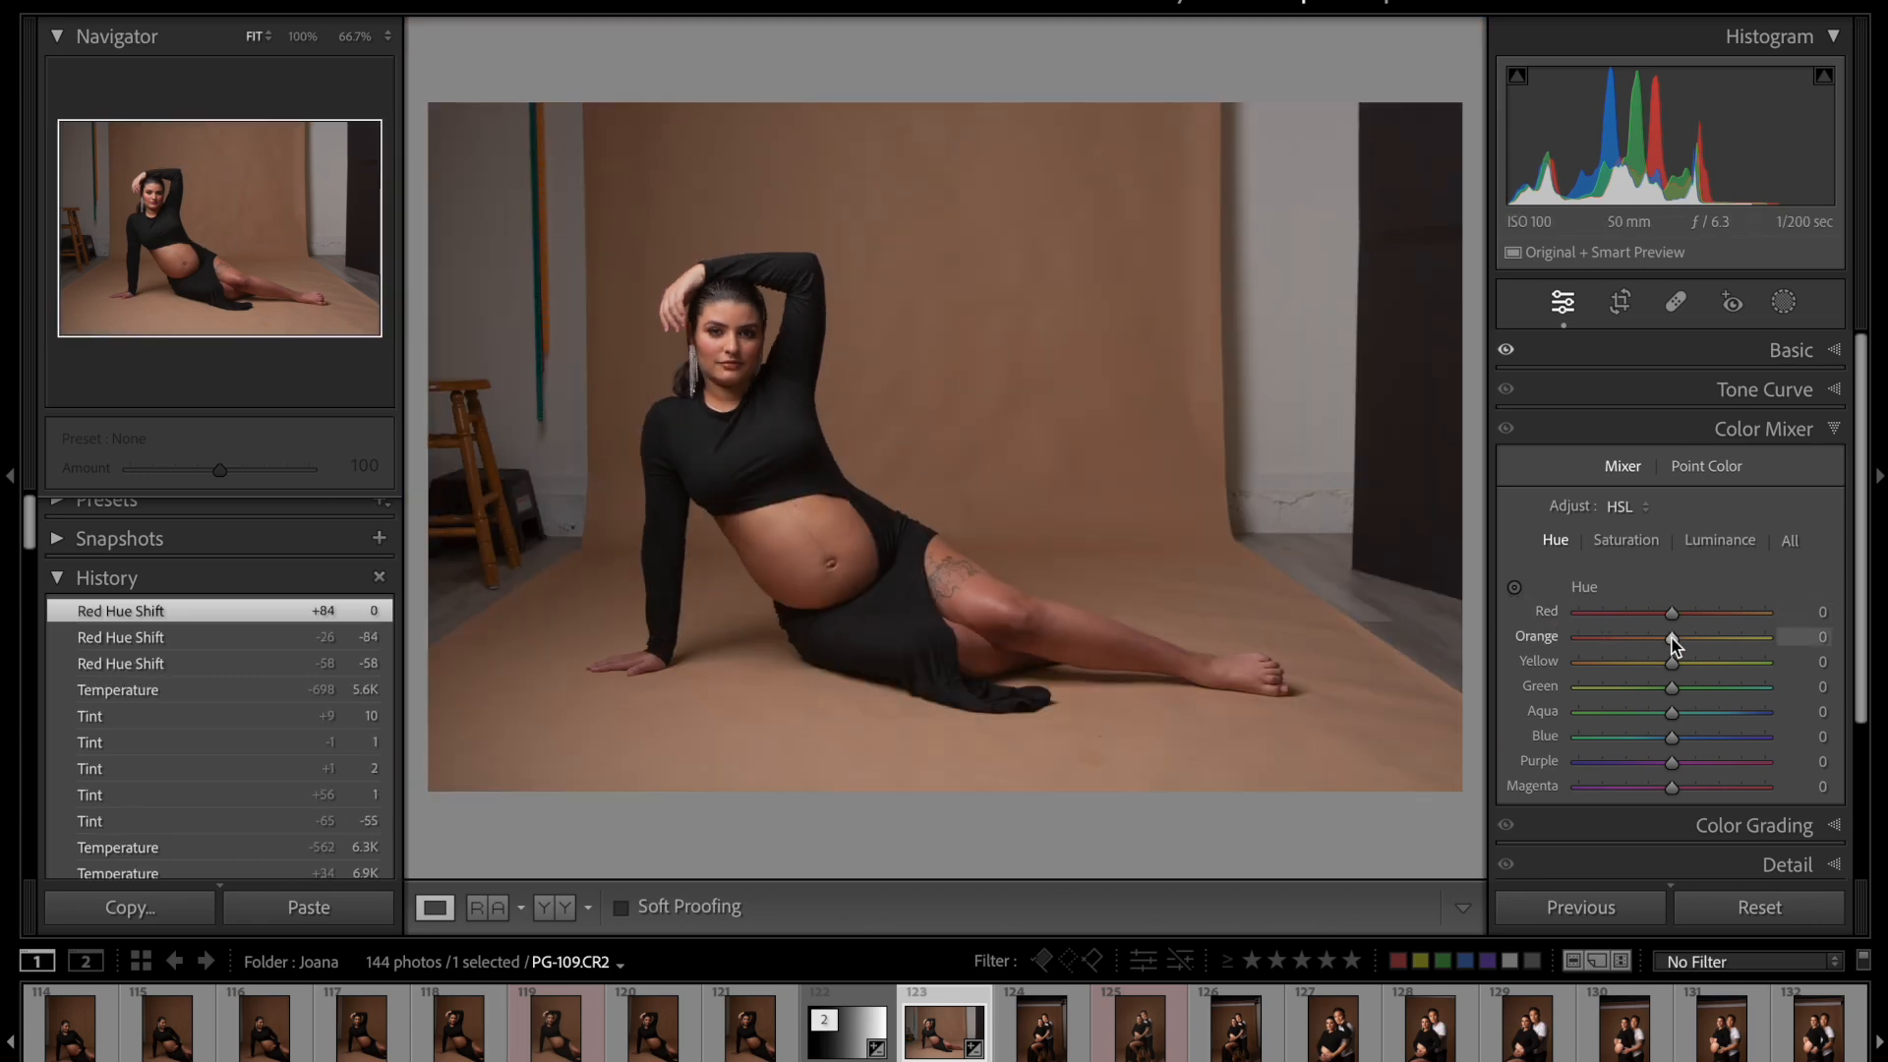
- Try an Orange hue shift of -45, inspect the backdrop at 100%, and reset Orange to 0
mouse_move(1664, 641)
mouse_down()
mouse_move(1613, 638)
mouse_move(1686, 638)
mouse_move(1629, 638)
mouse_up()
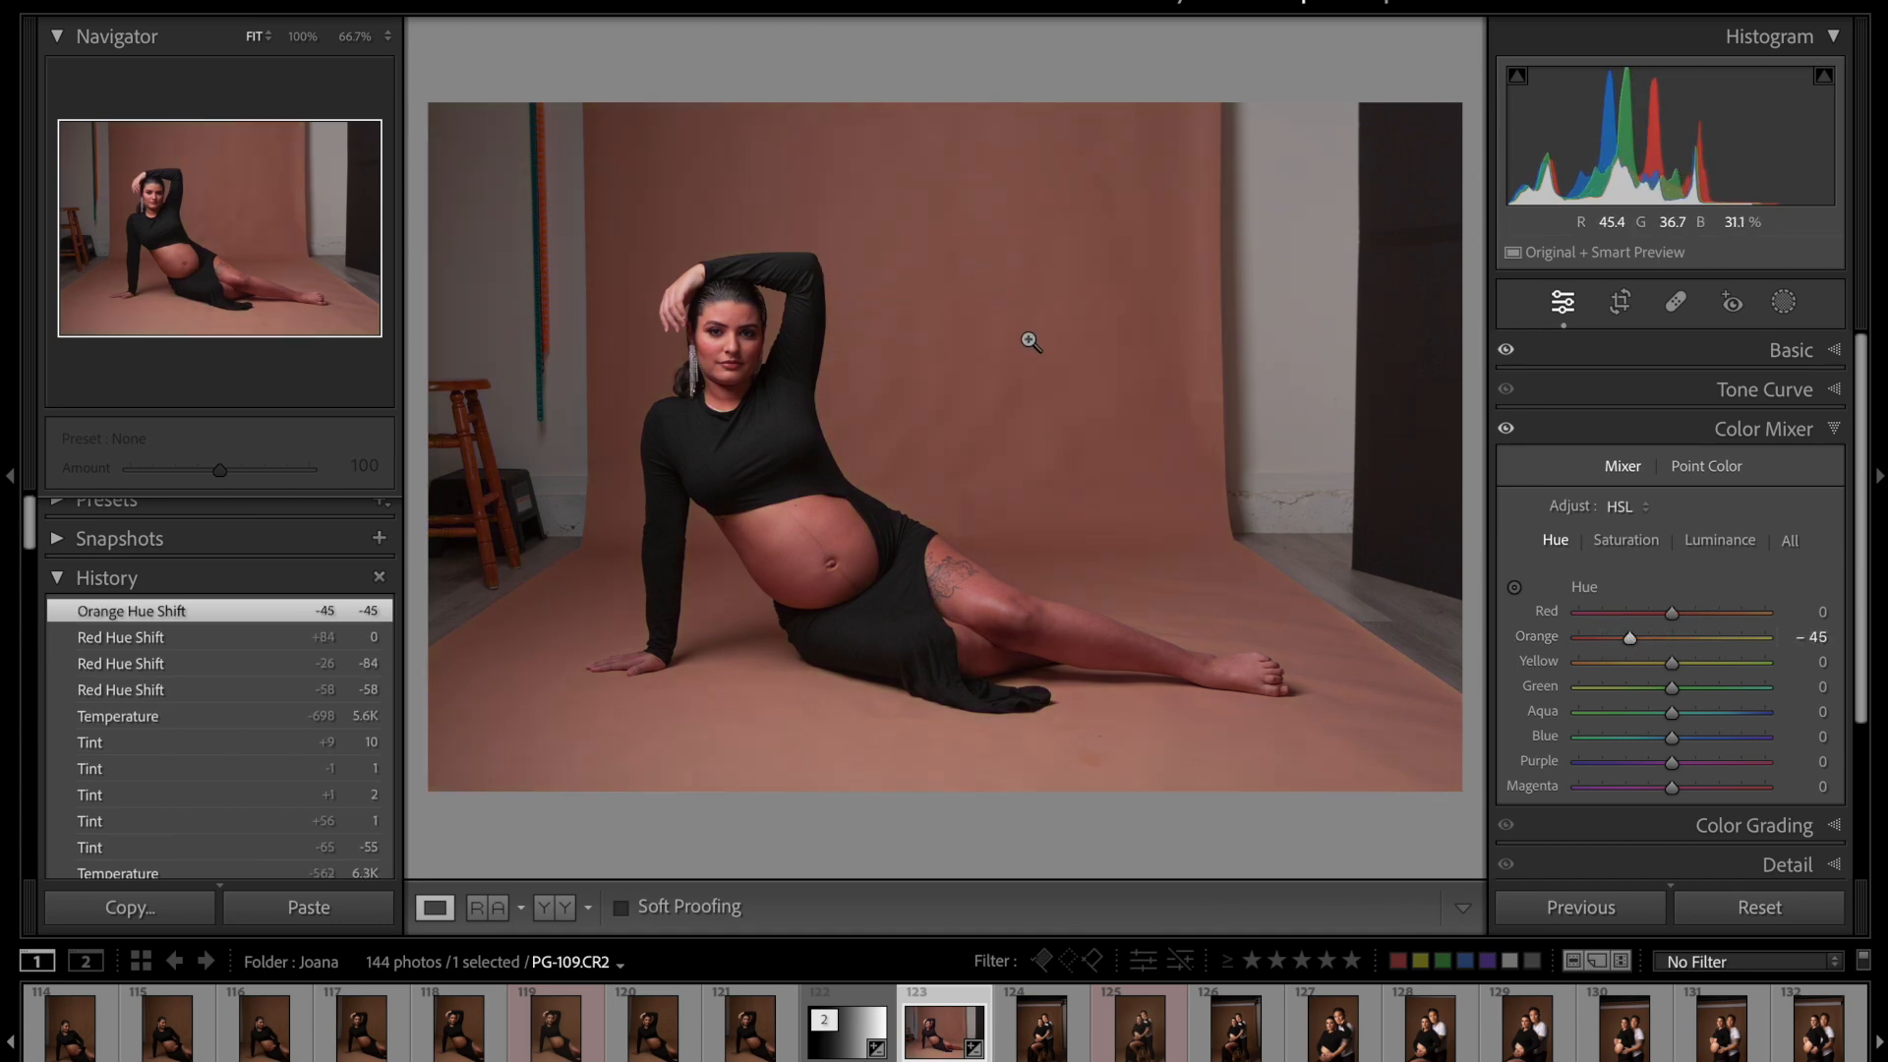
click(961, 262)
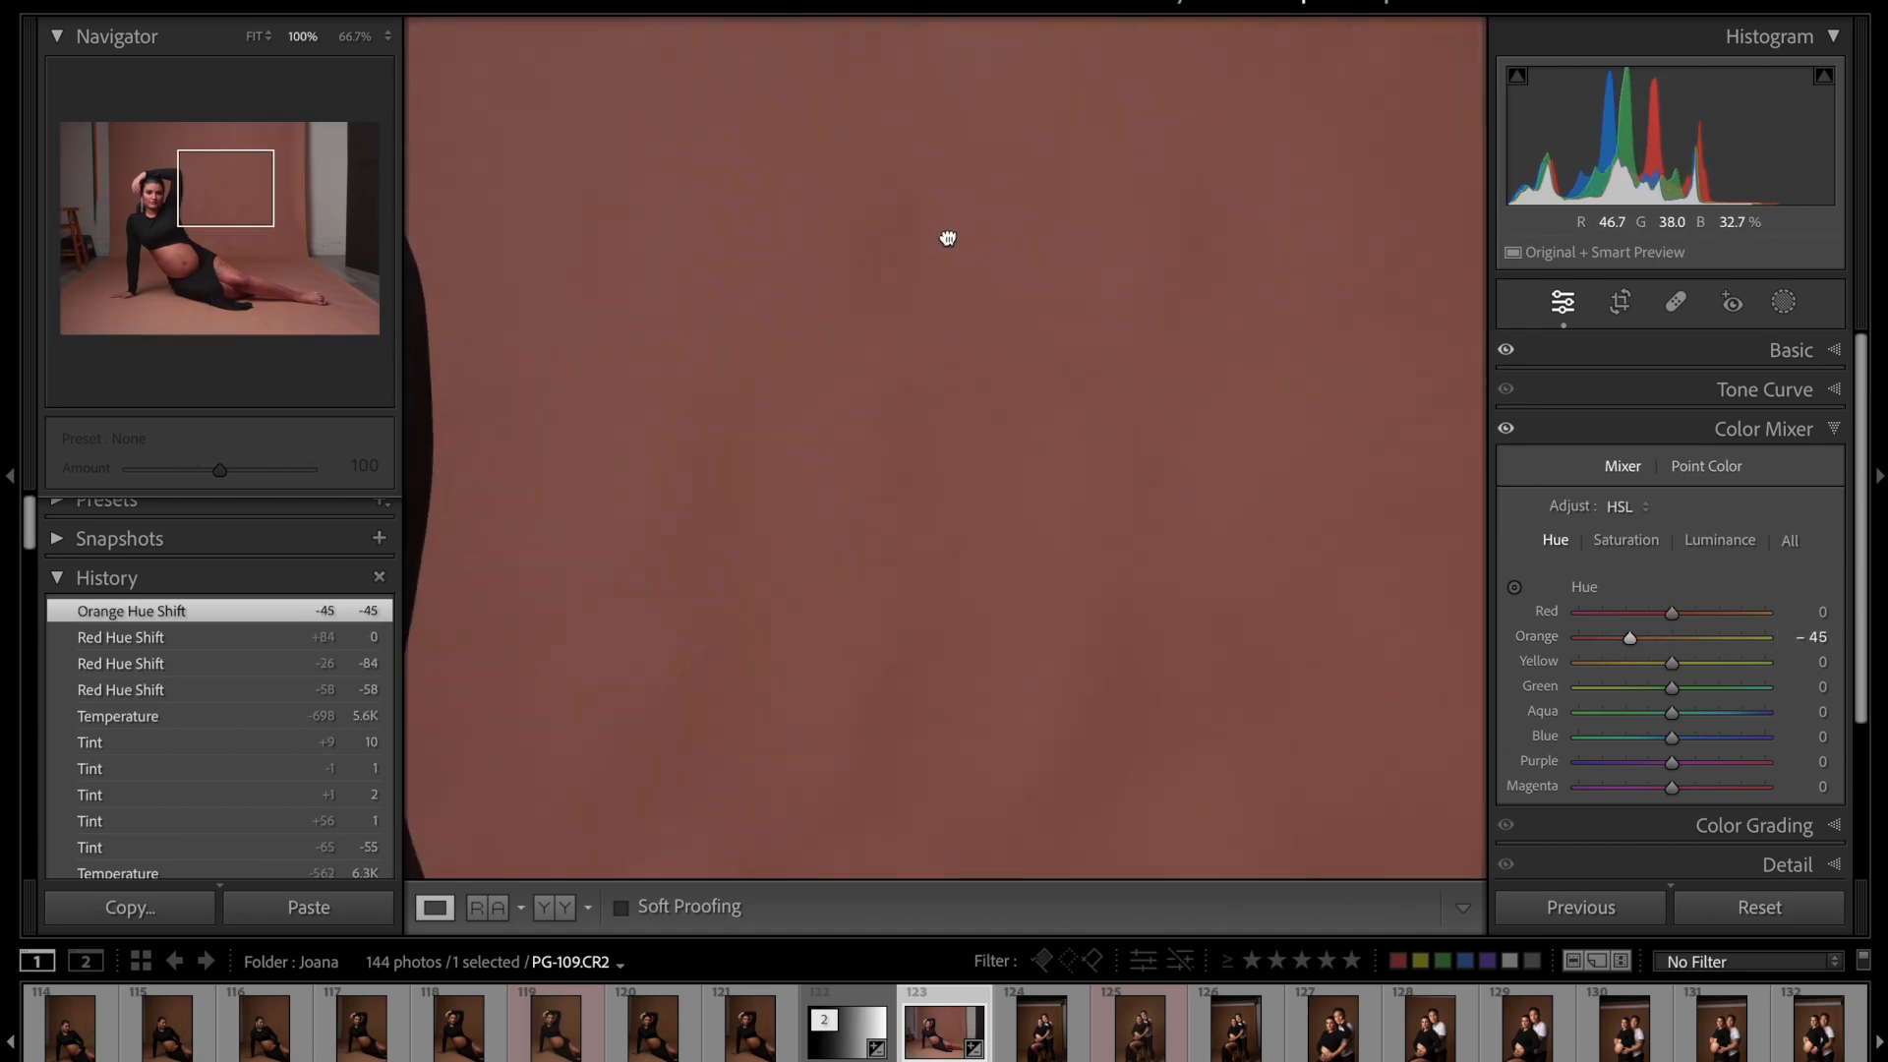
click(947, 238)
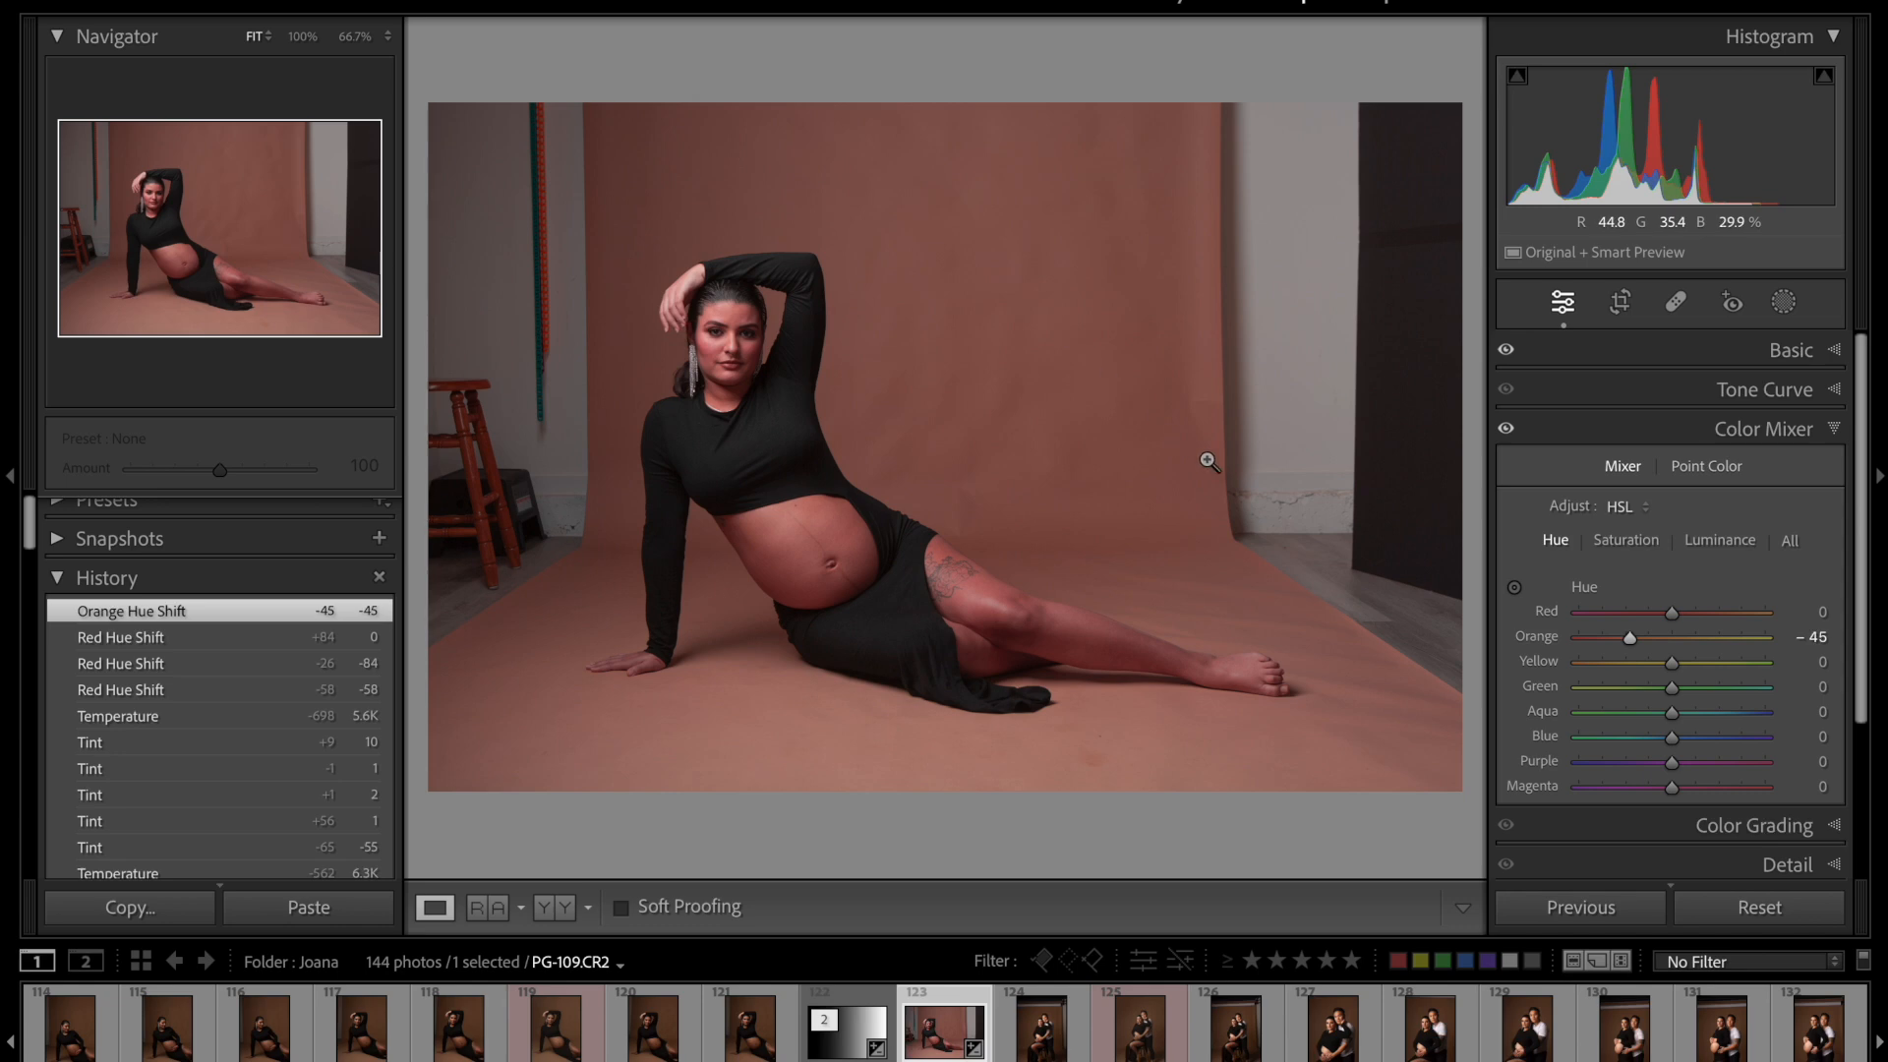
double_click(1539, 640)
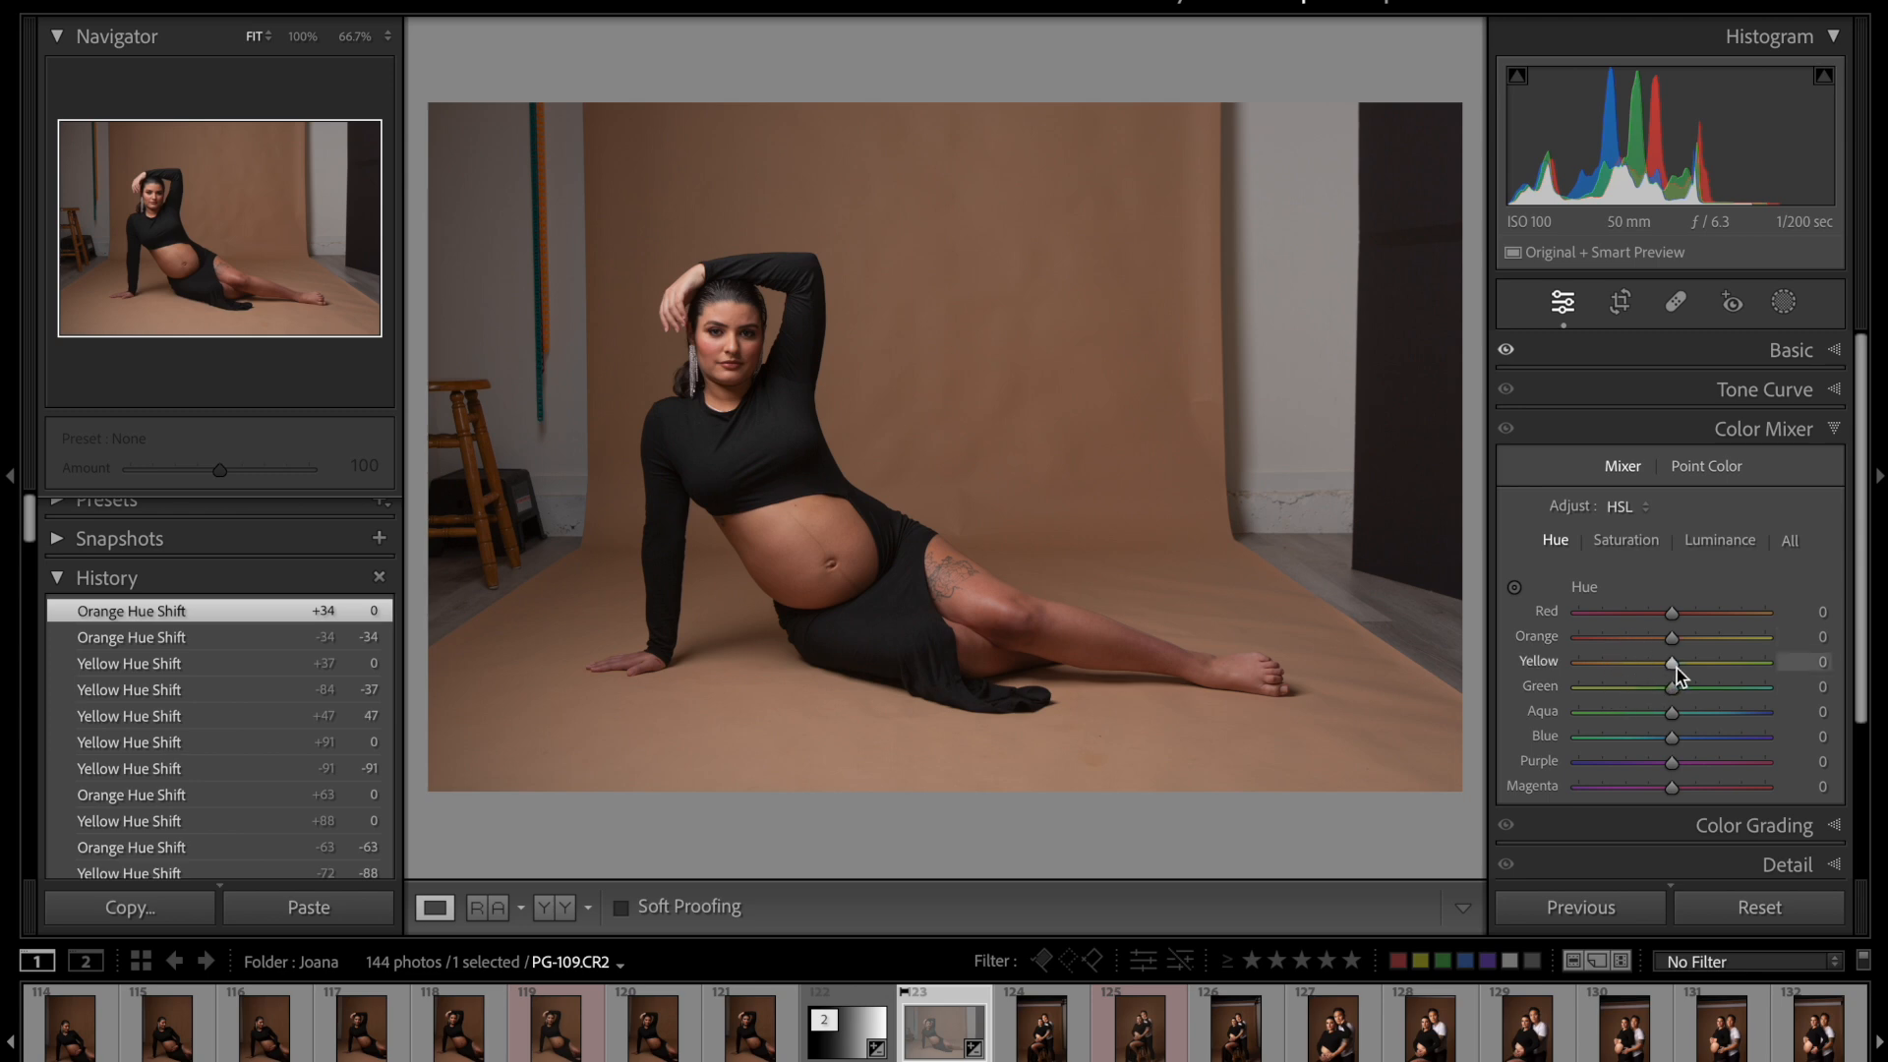
- Try Yellow hue shifts of -49 and +45 on the photo, and reset Yellow to 0
drag(1676, 665, 1714, 666)
double_click(1627, 667)
double_click(1546, 668)
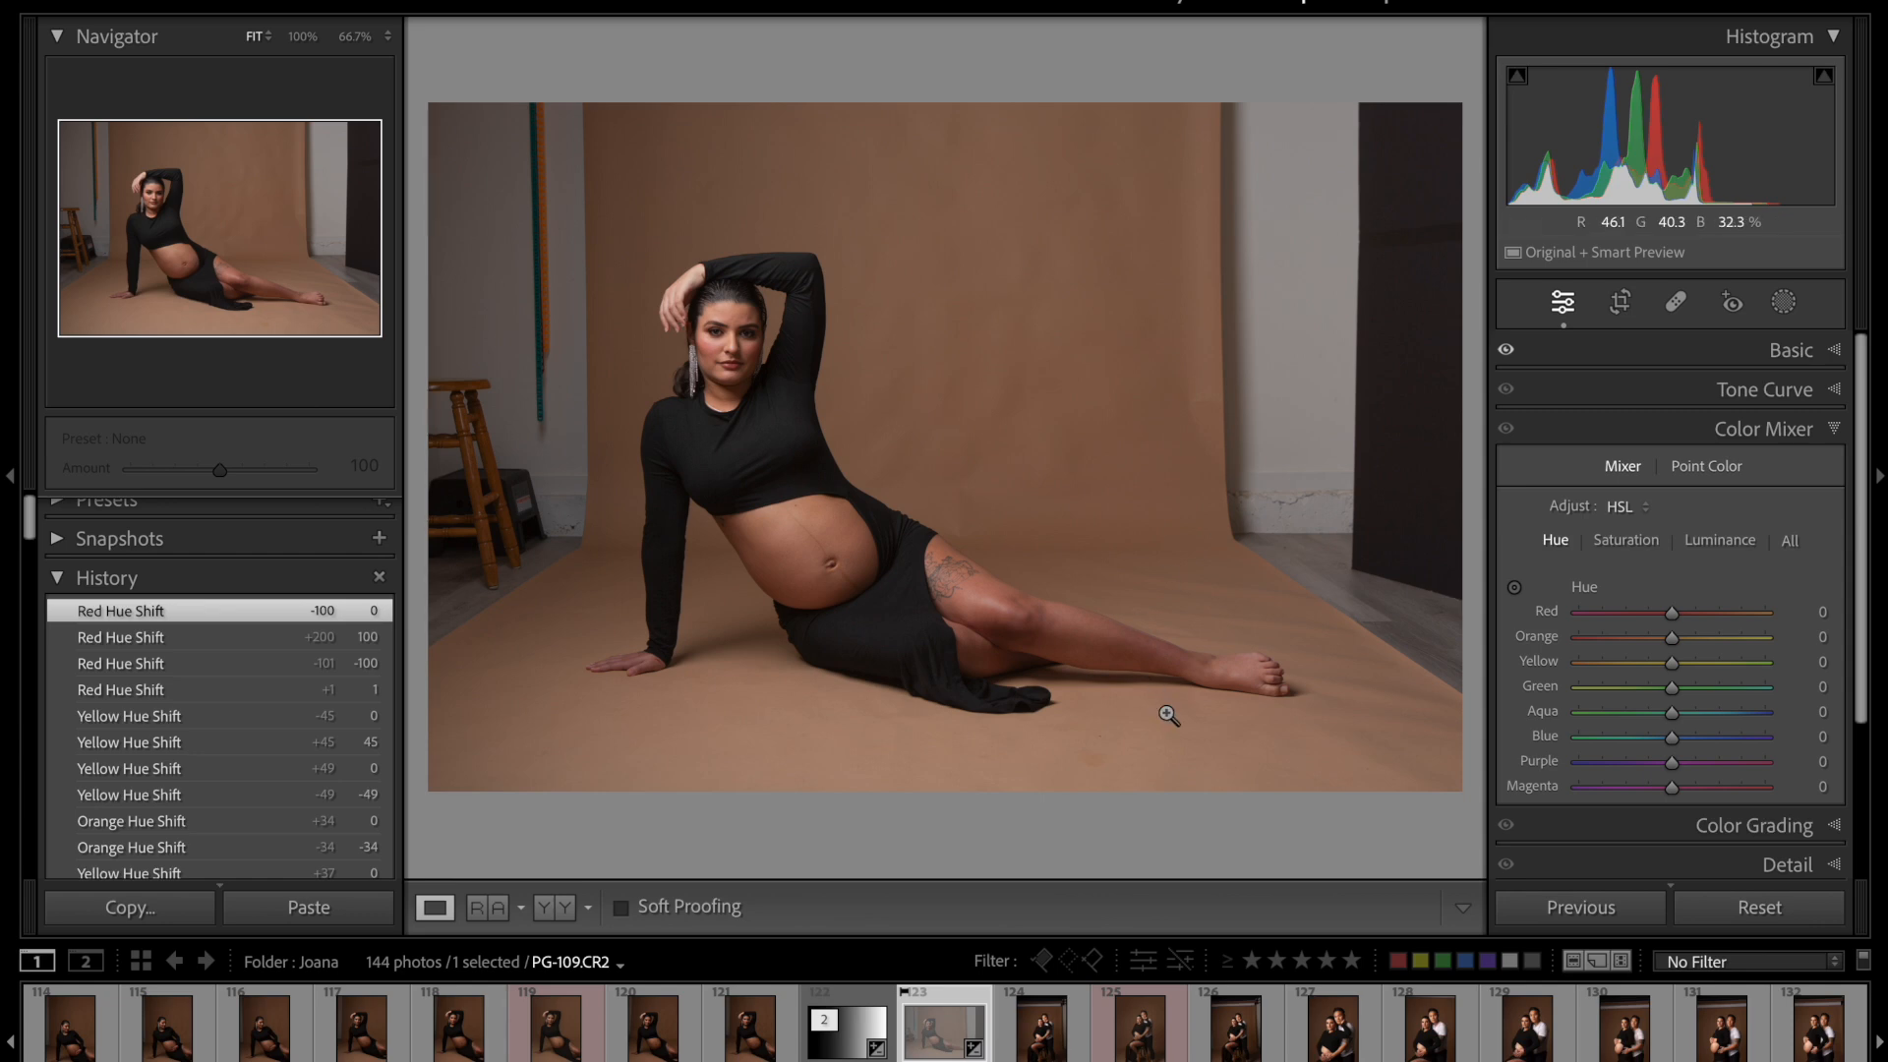
- With the face enlarged to 100%, try the Red hue at both extremes, -100 and +100, and reset it to 0
click(1033, 621)
drag(731, 531, 1020, 751)
drag(889, 354, 1053, 581)
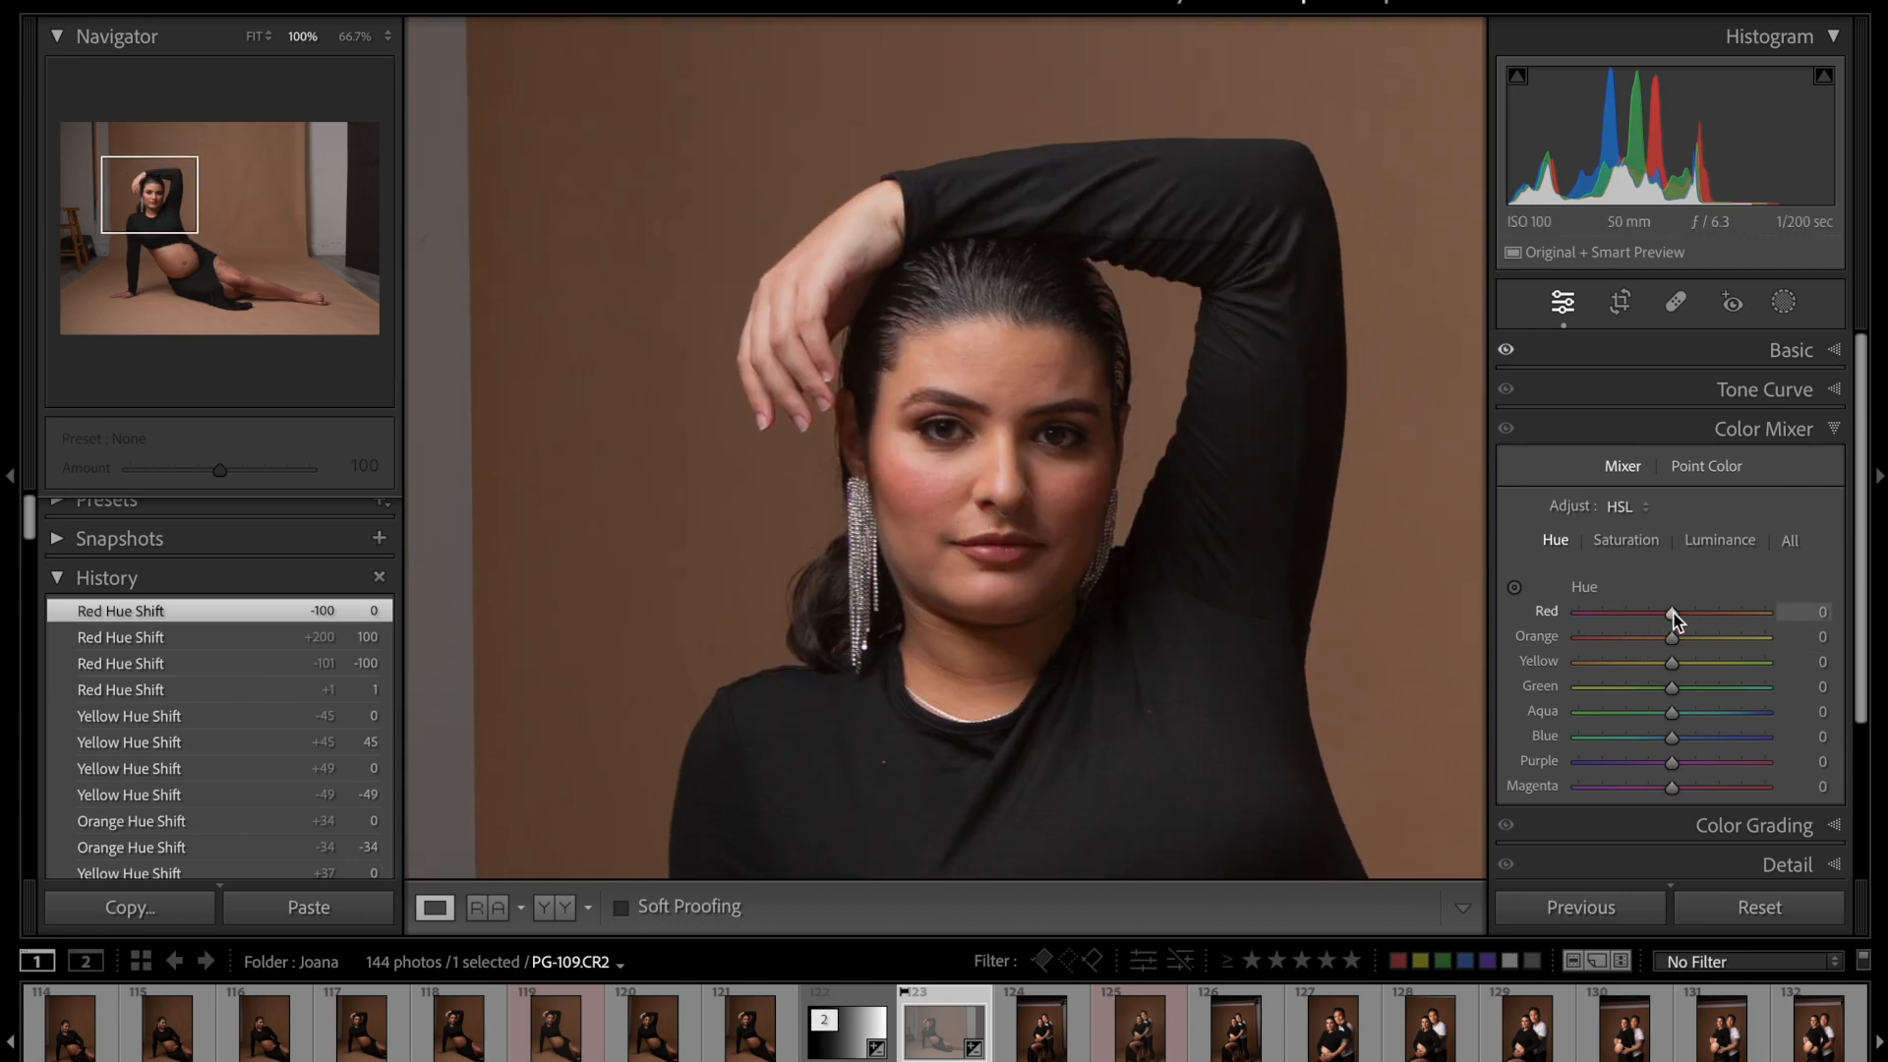
drag(1673, 611, 1577, 602)
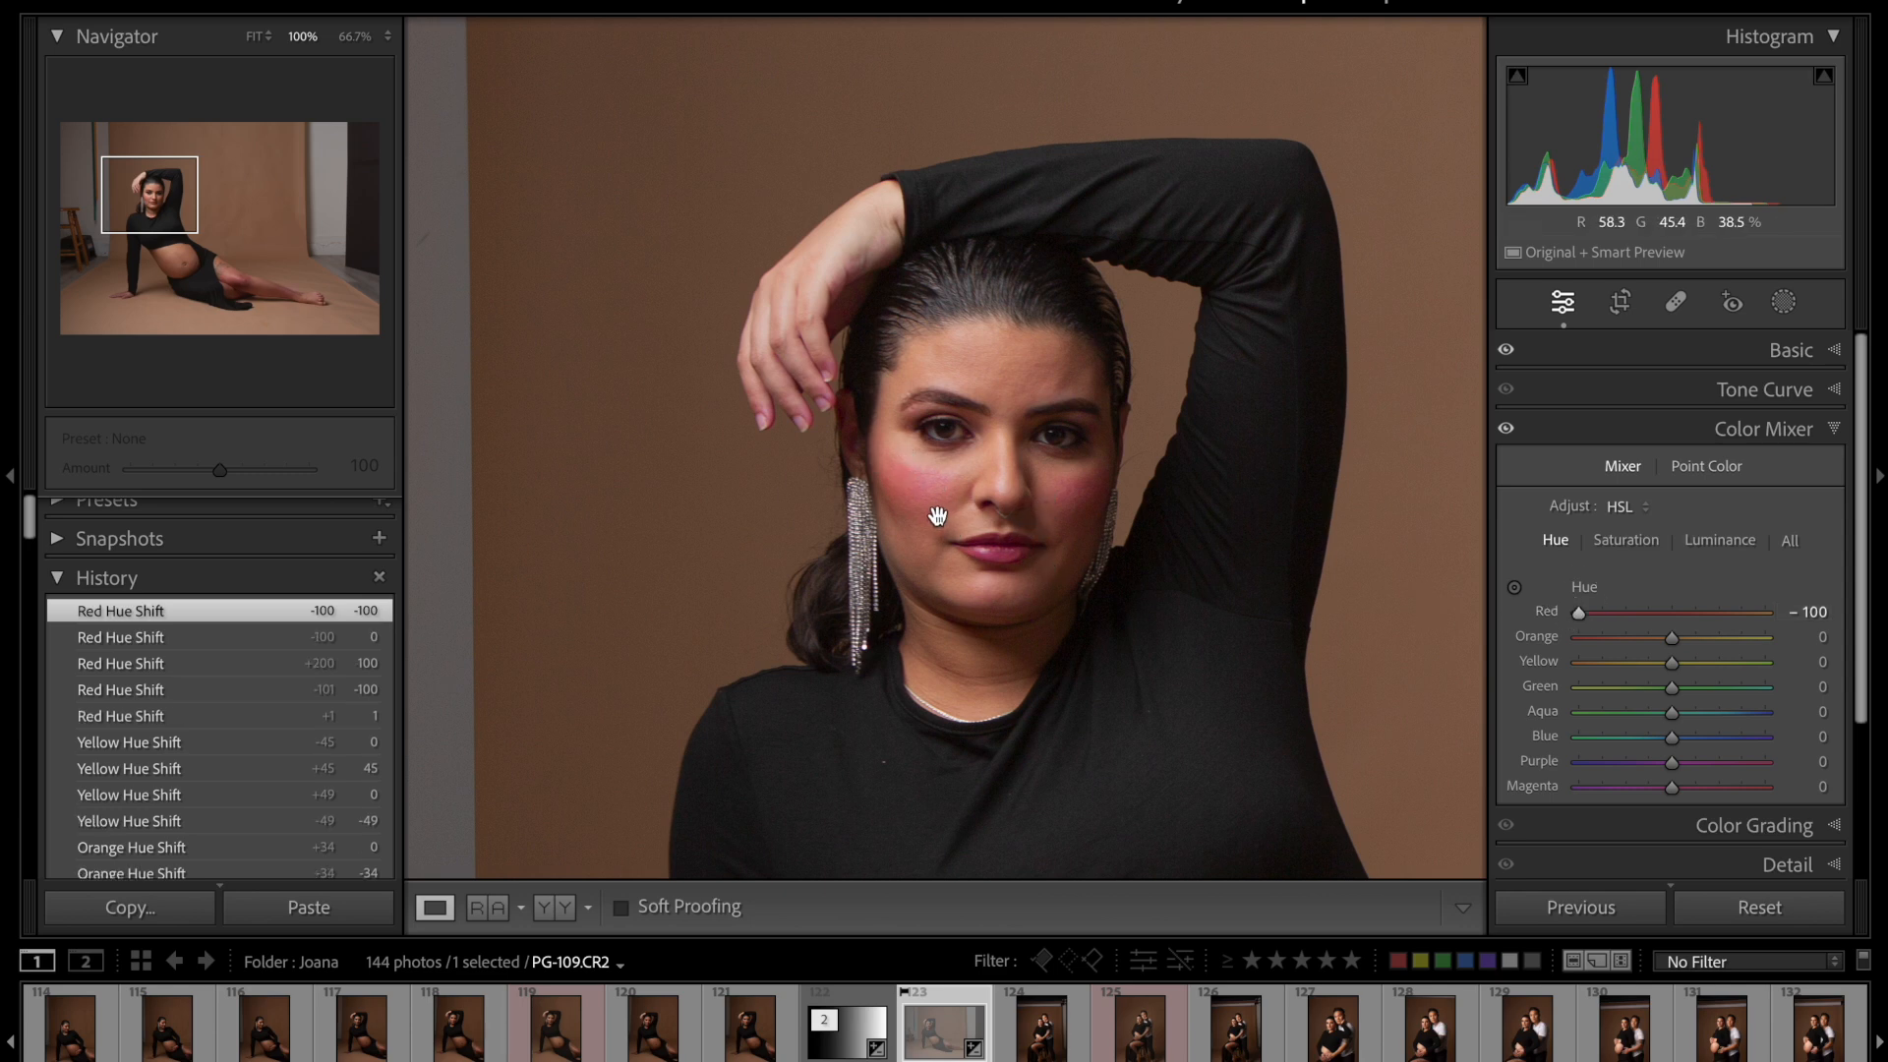
drag(1580, 616, 1794, 624)
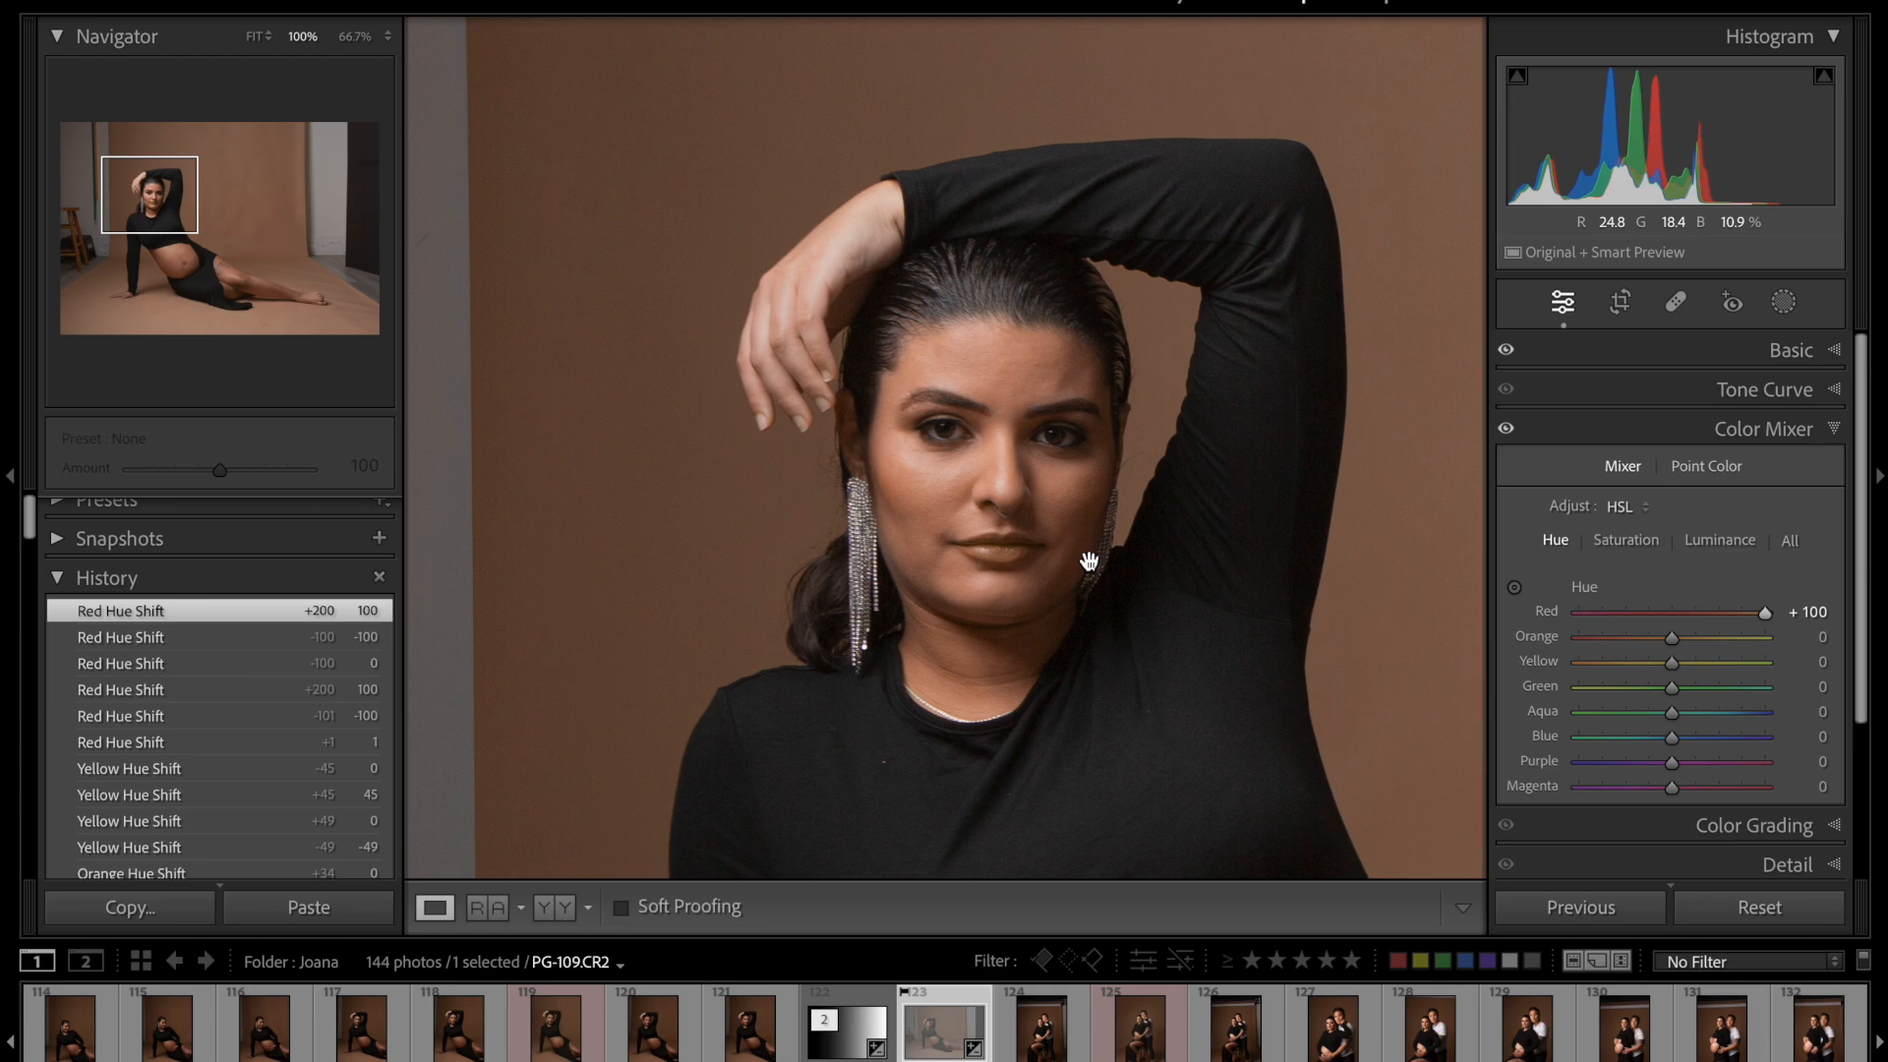
double_click(1546, 610)
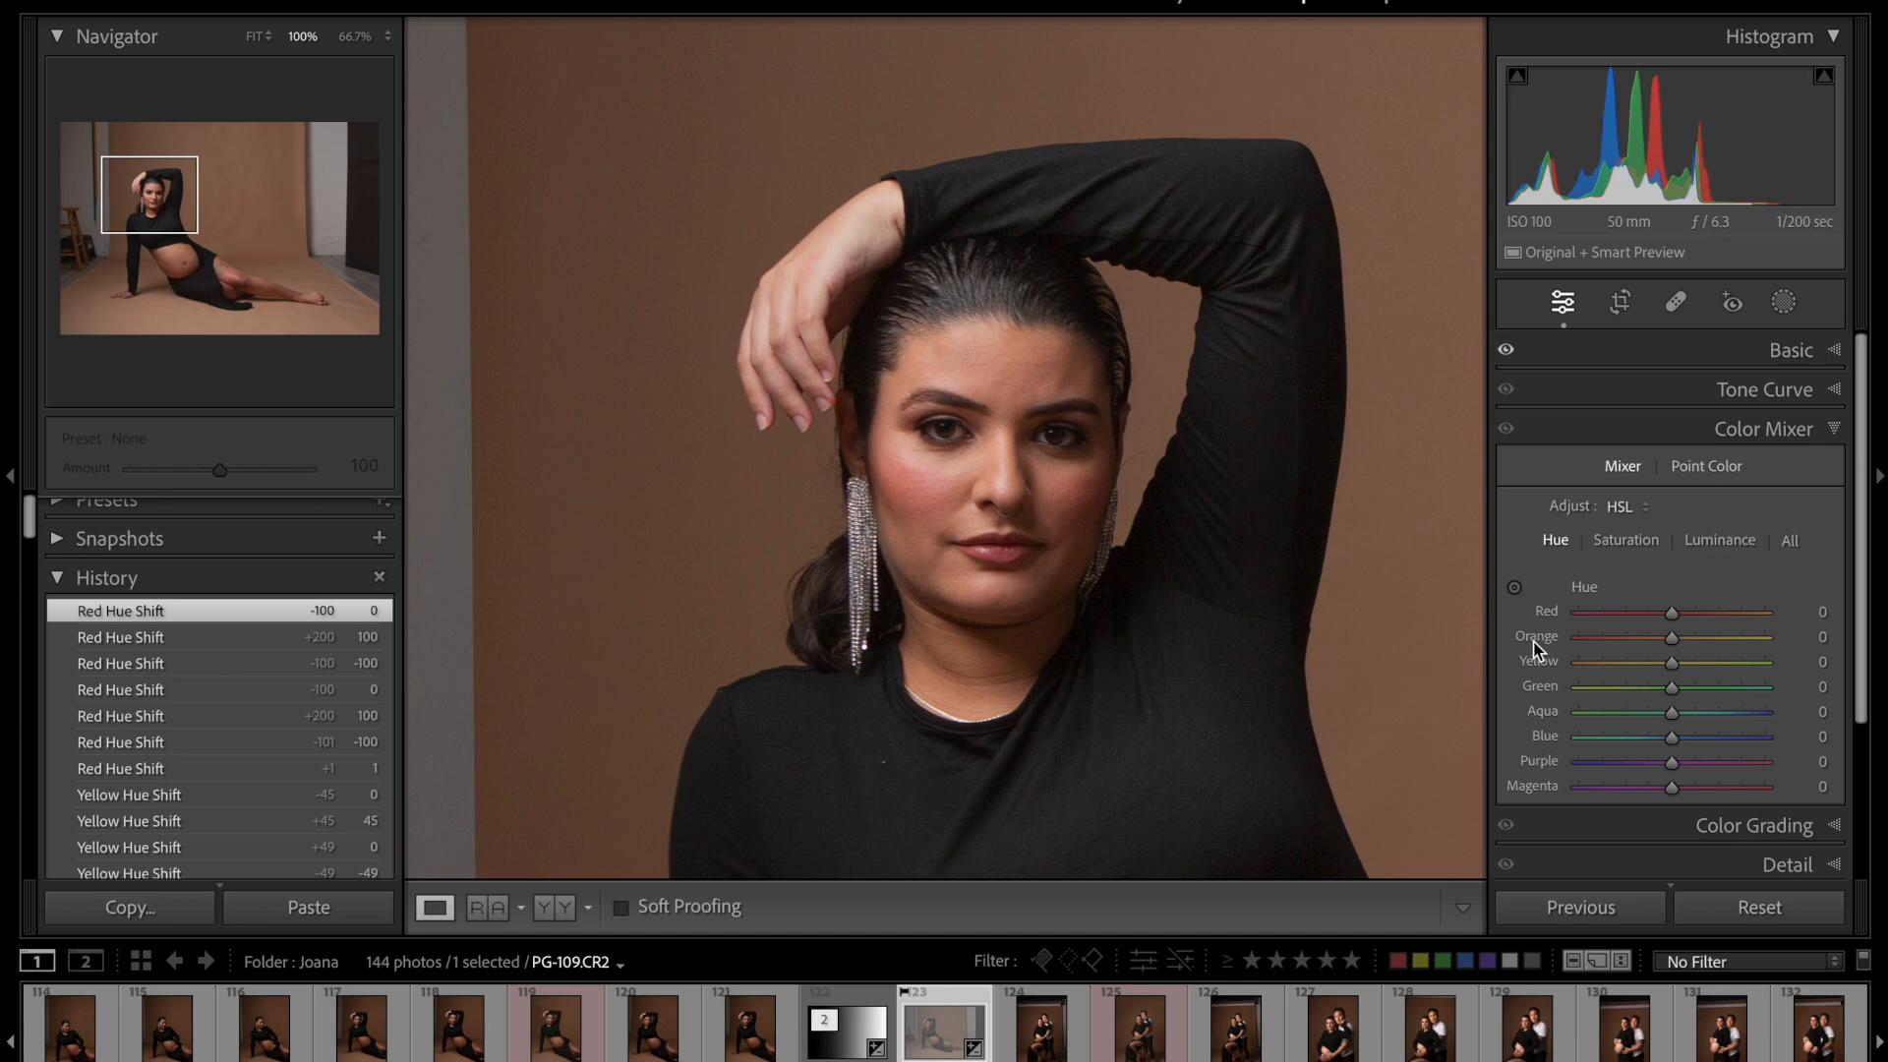
drag(1673, 618, 1833, 600)
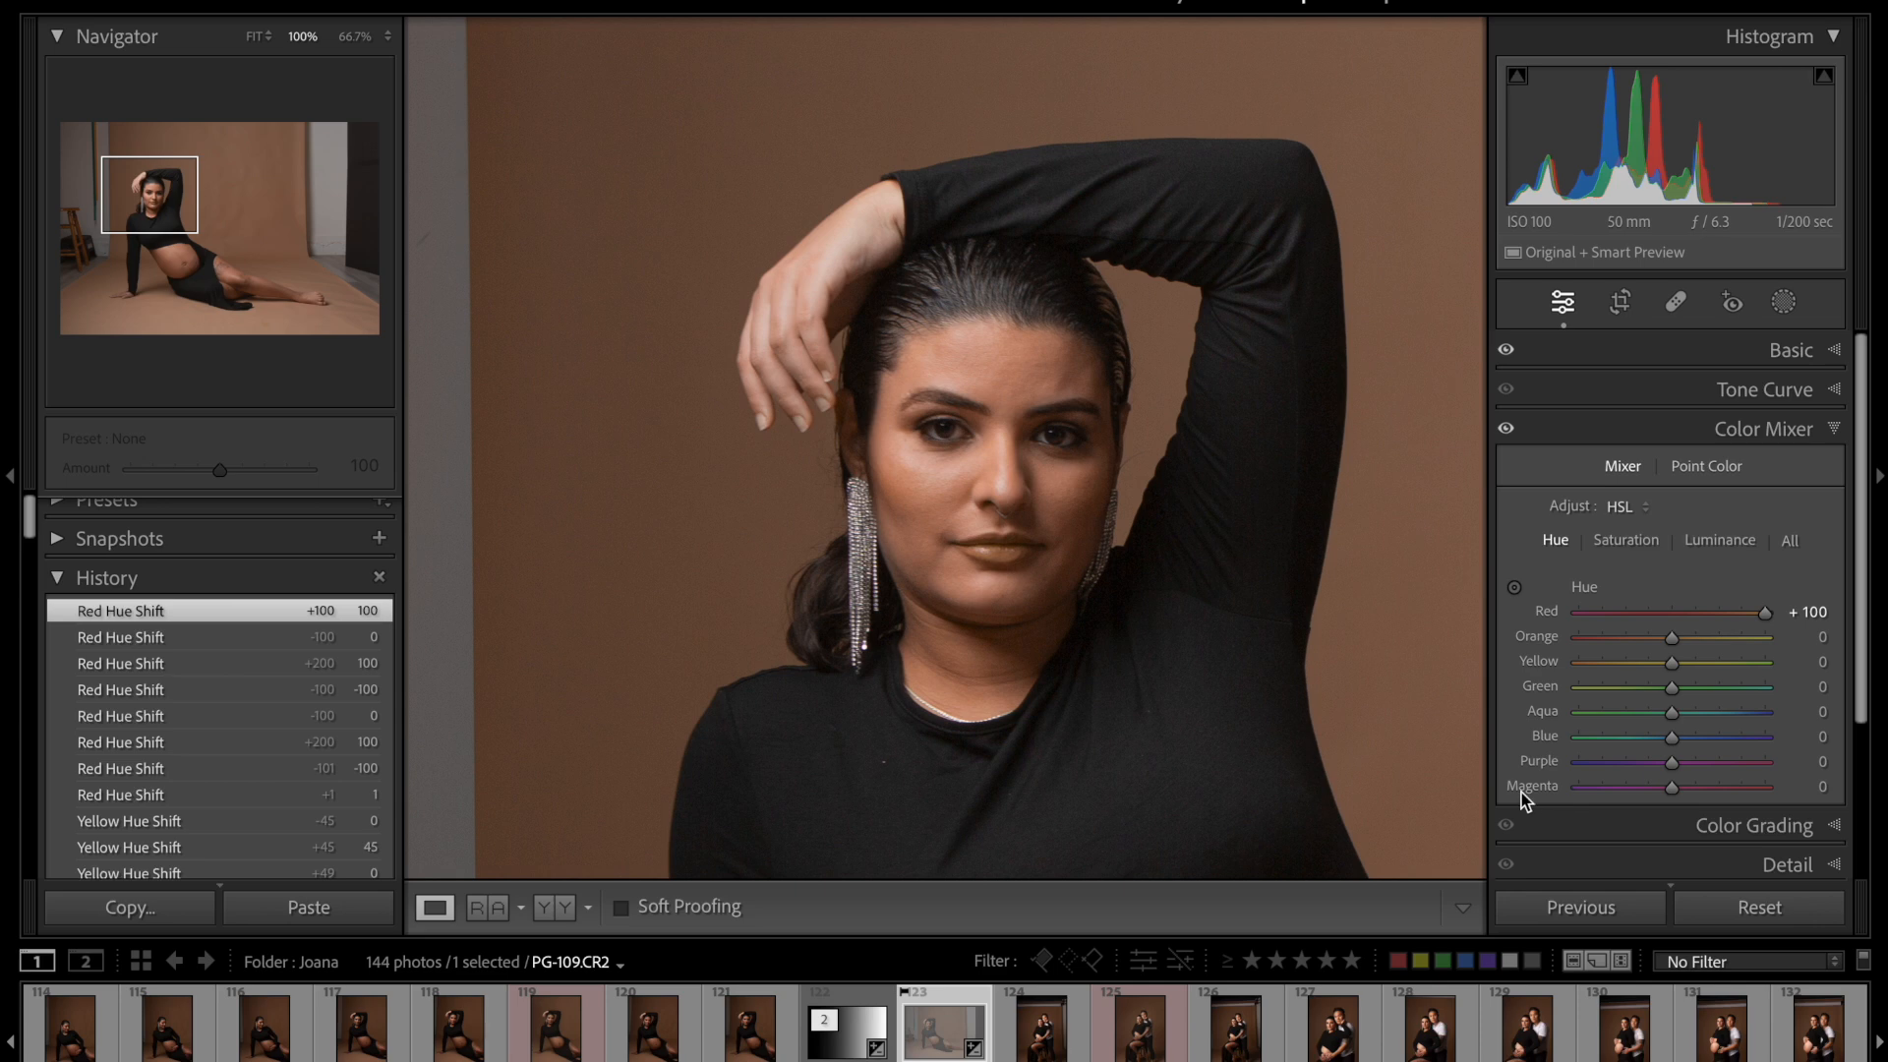
drag(1765, 614, 1527, 612)
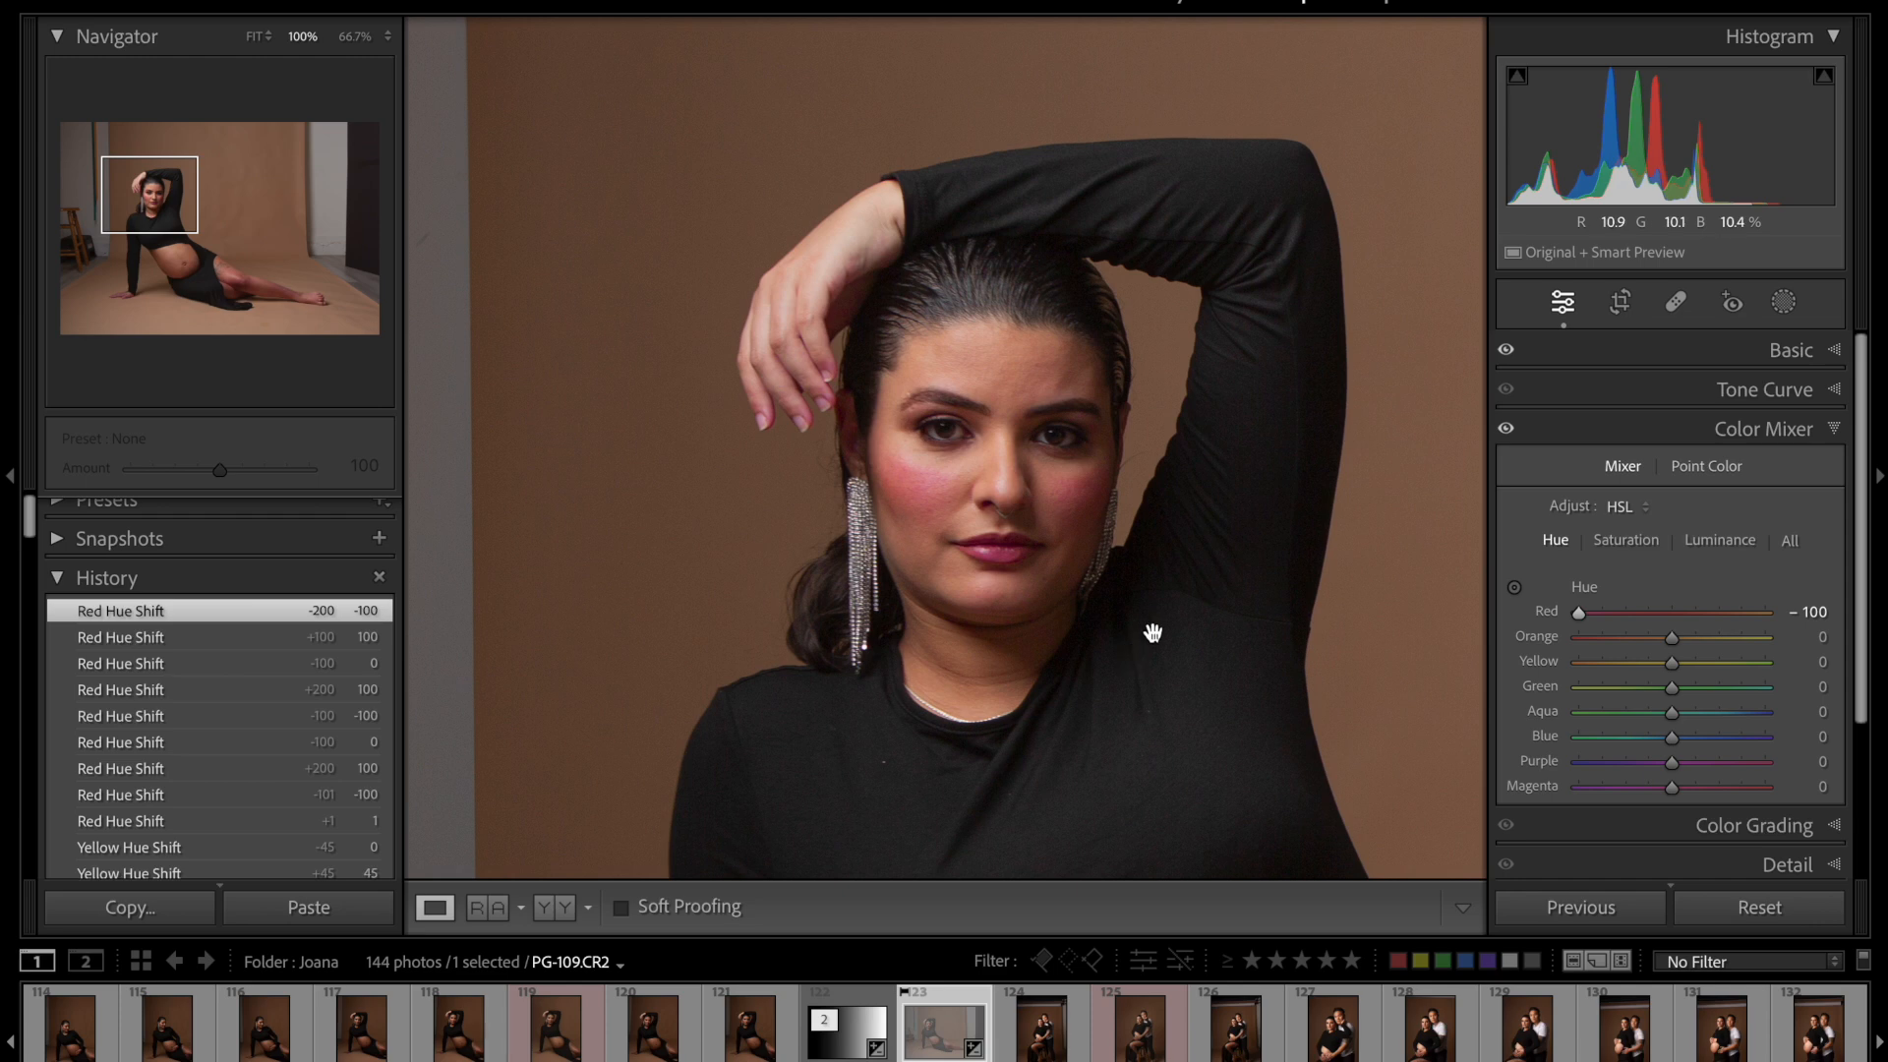
double_click(1550, 612)
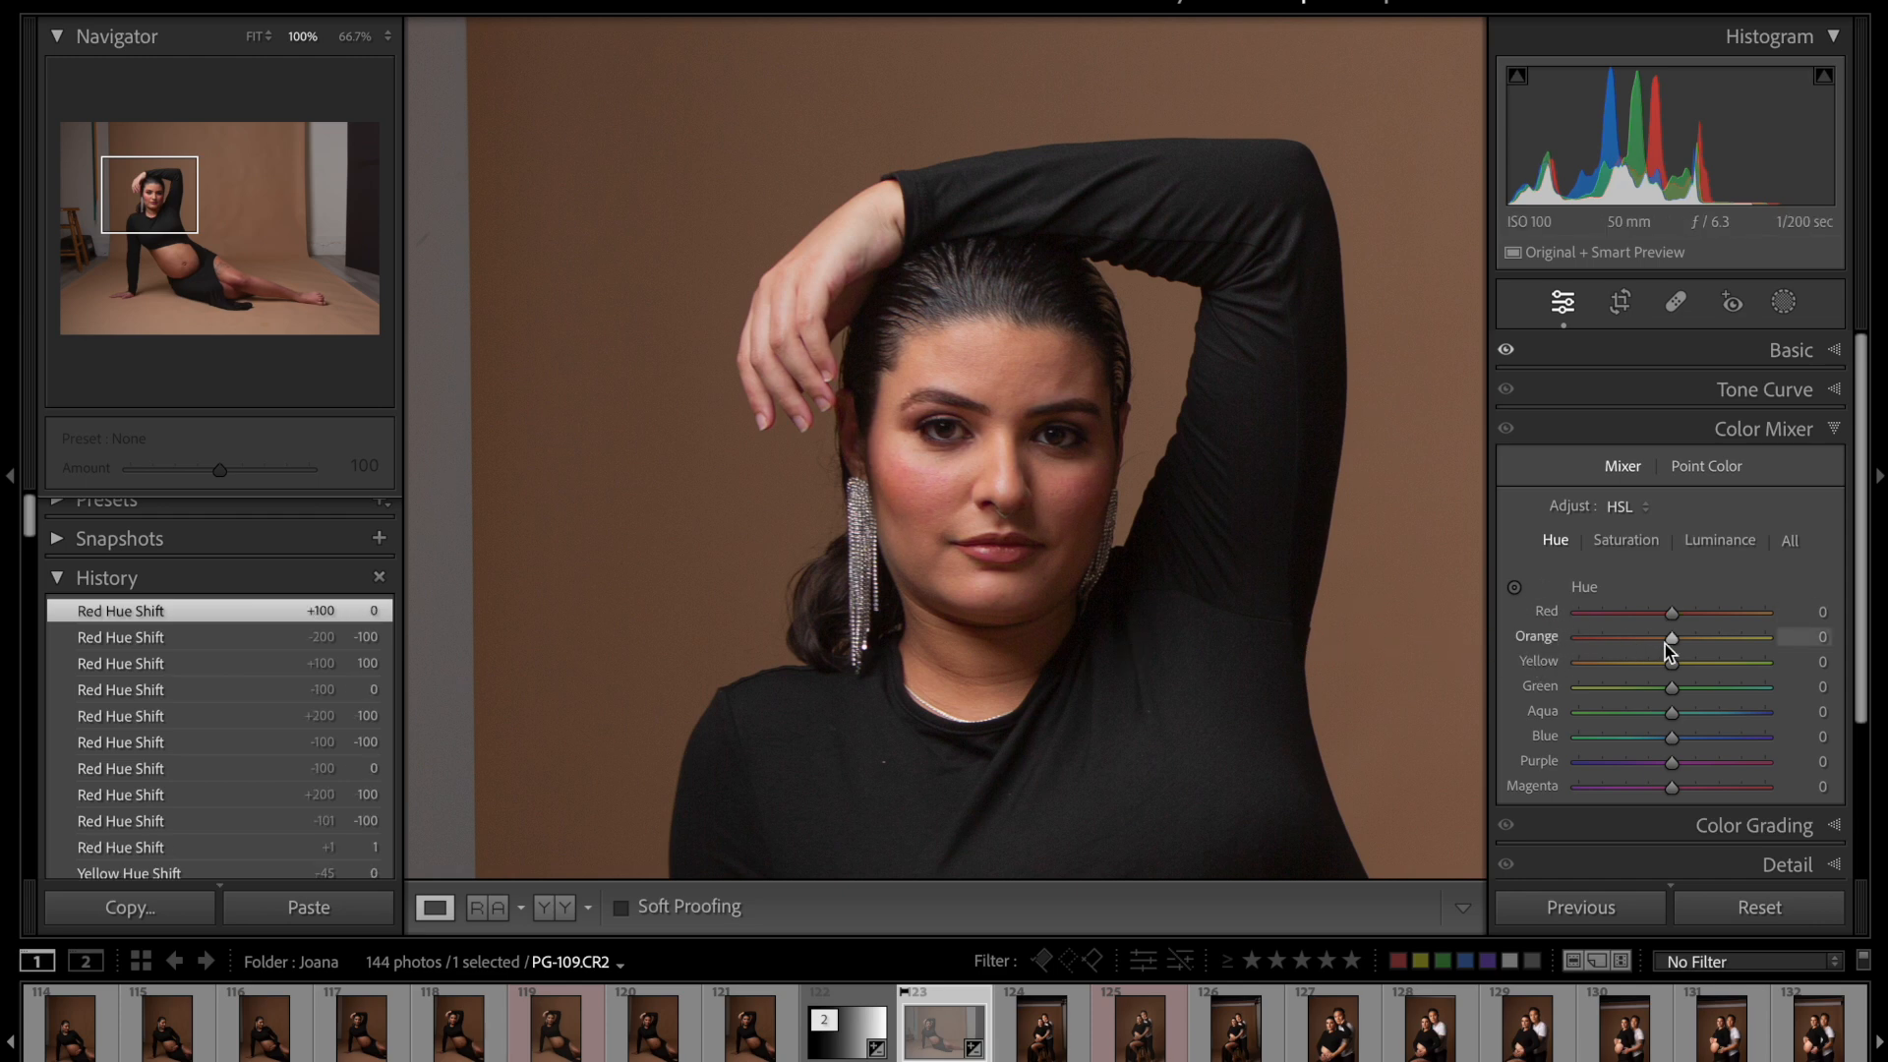
- Try the Orange hue at both extremes, -100 and +100, on the enlarged portrait, and reset Orange to 0
drag(1673, 635, 1559, 640)
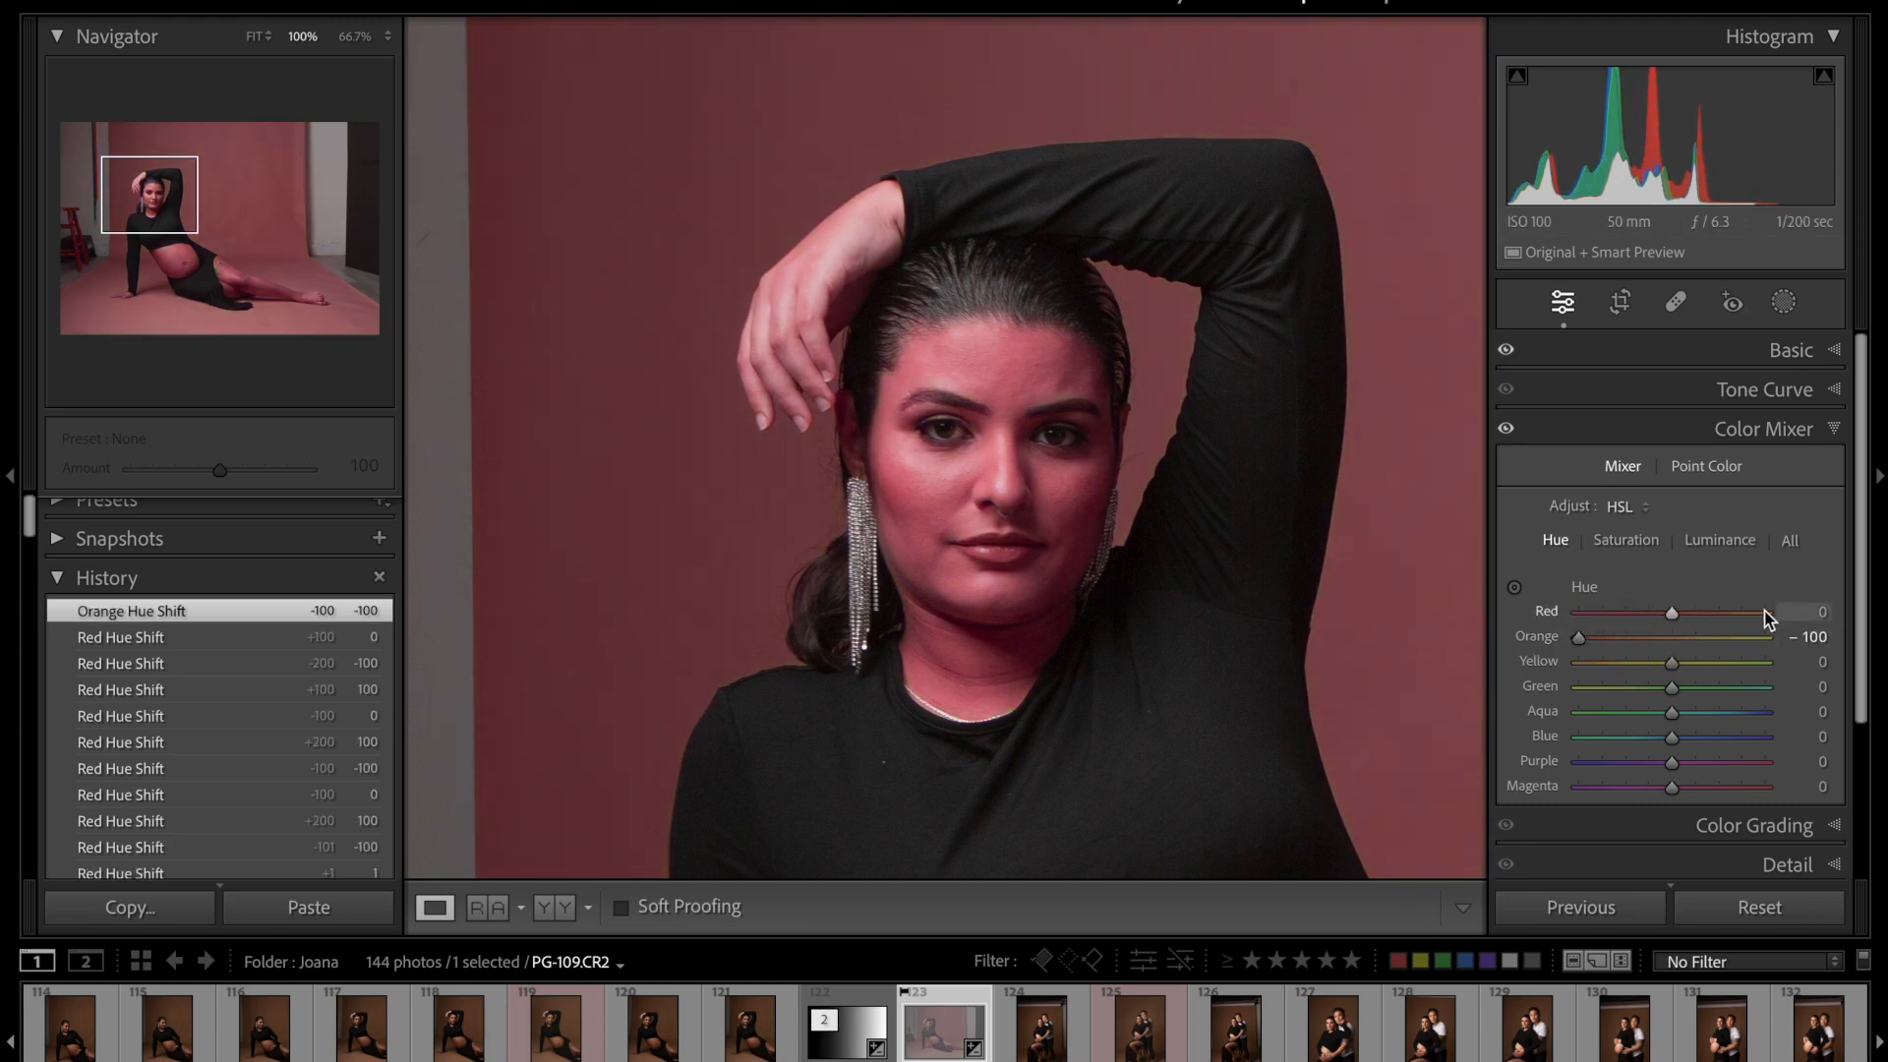
drag(1579, 637, 1779, 646)
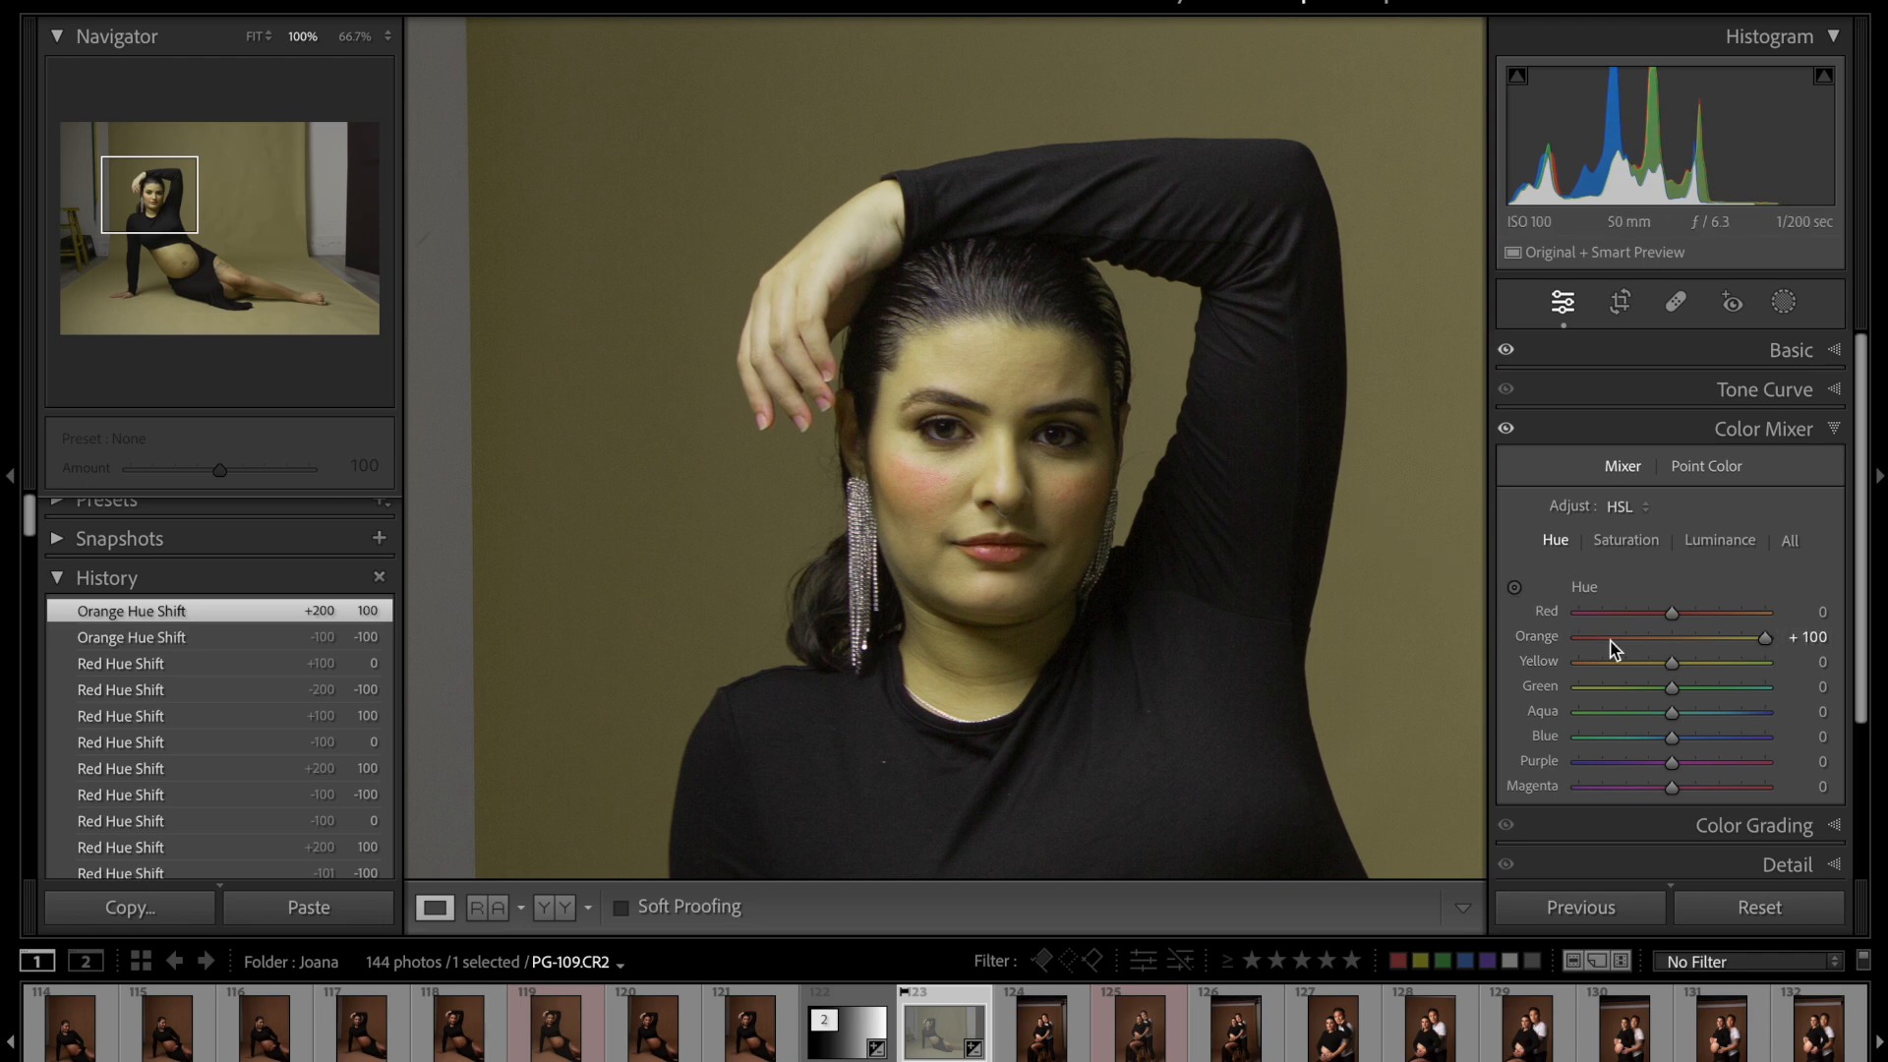
double_click(1548, 637)
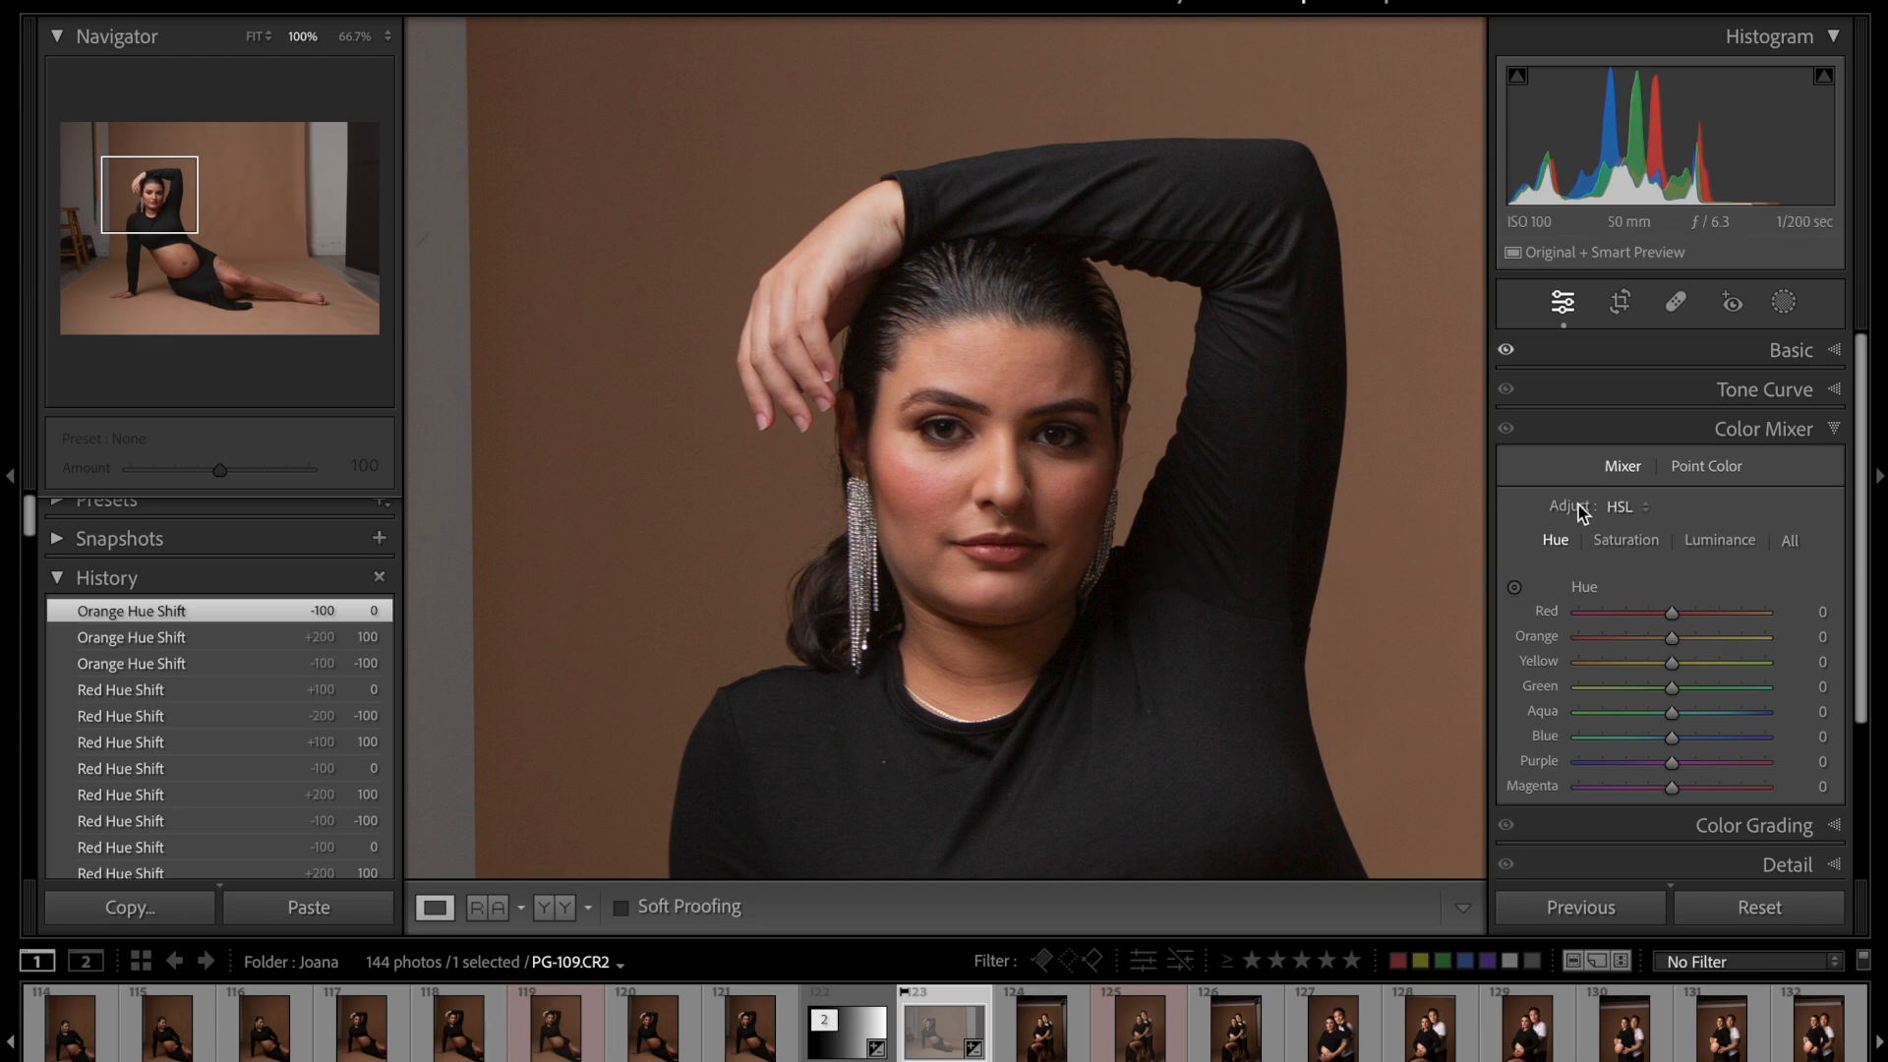
- Try Red saturation at +100 and -100 and Orange saturation at -100 in the Color Mixer, resetting each to 0
click(1644, 548)
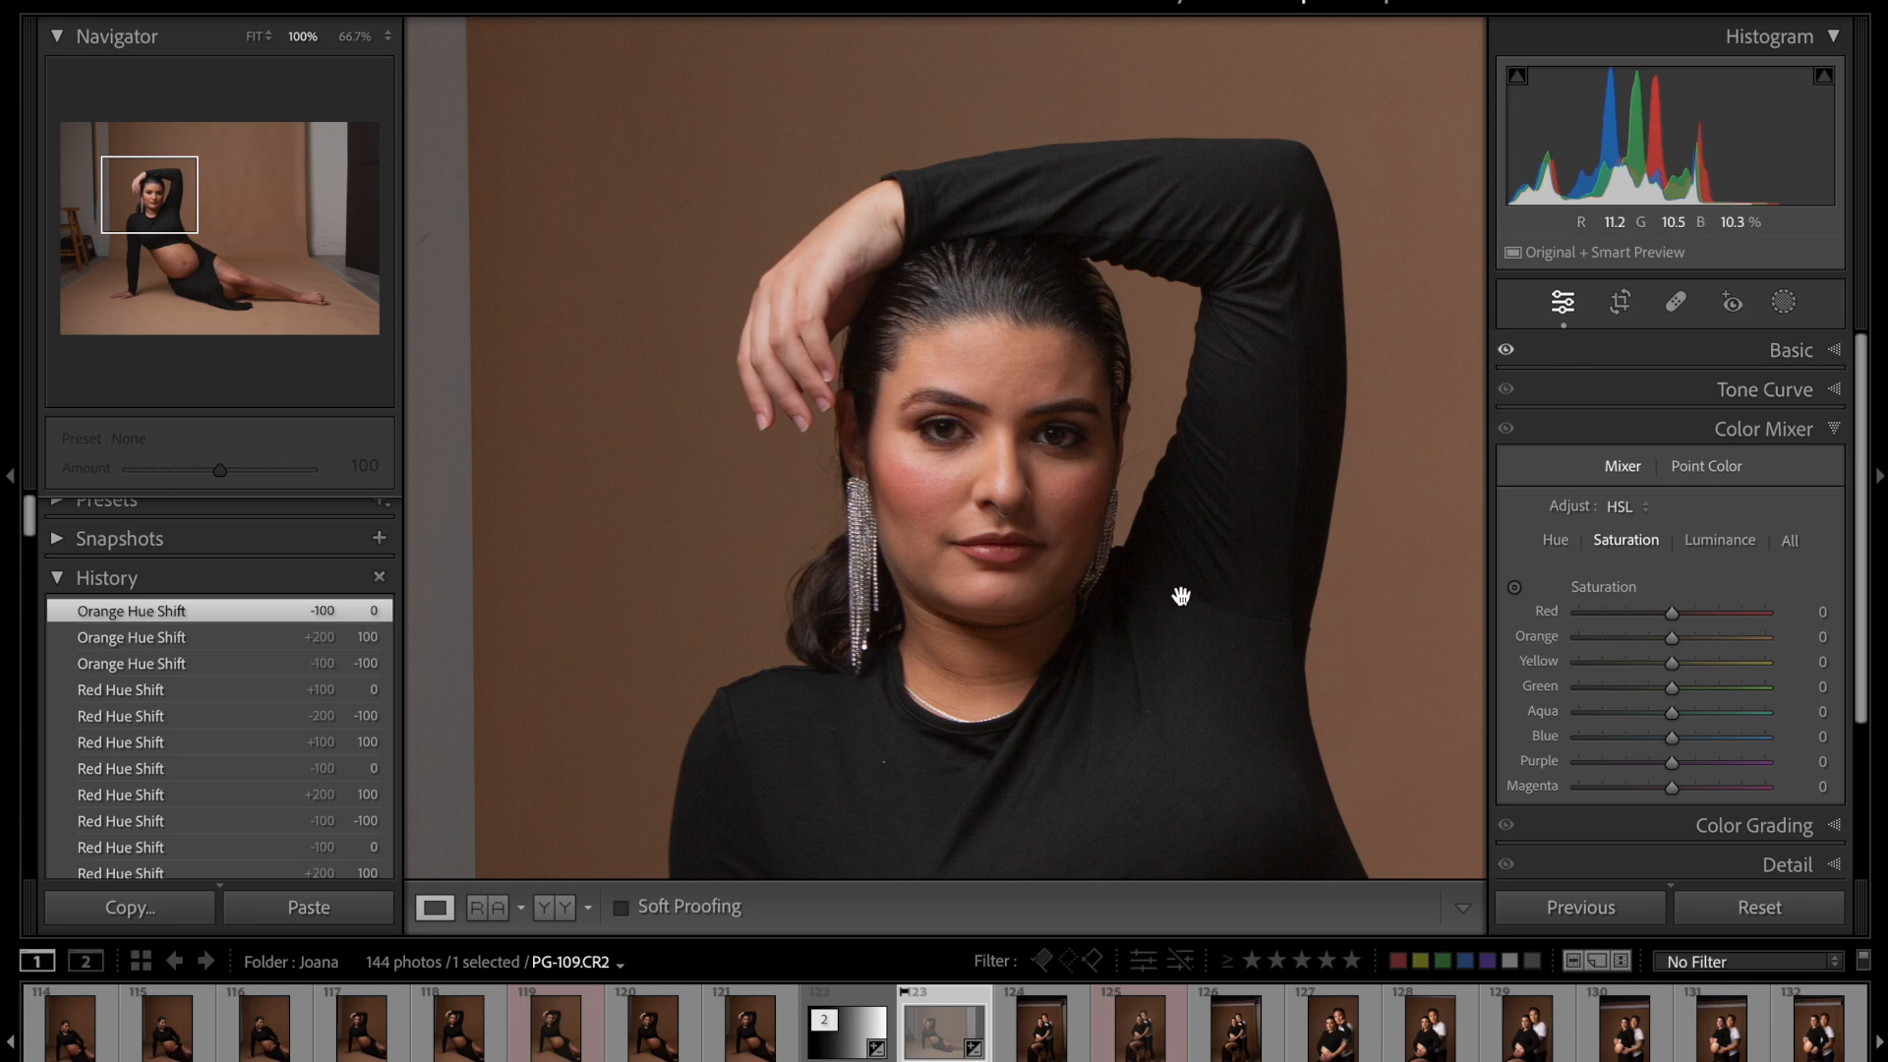
key(ctrl+z)
drag(1672, 613, 1778, 610)
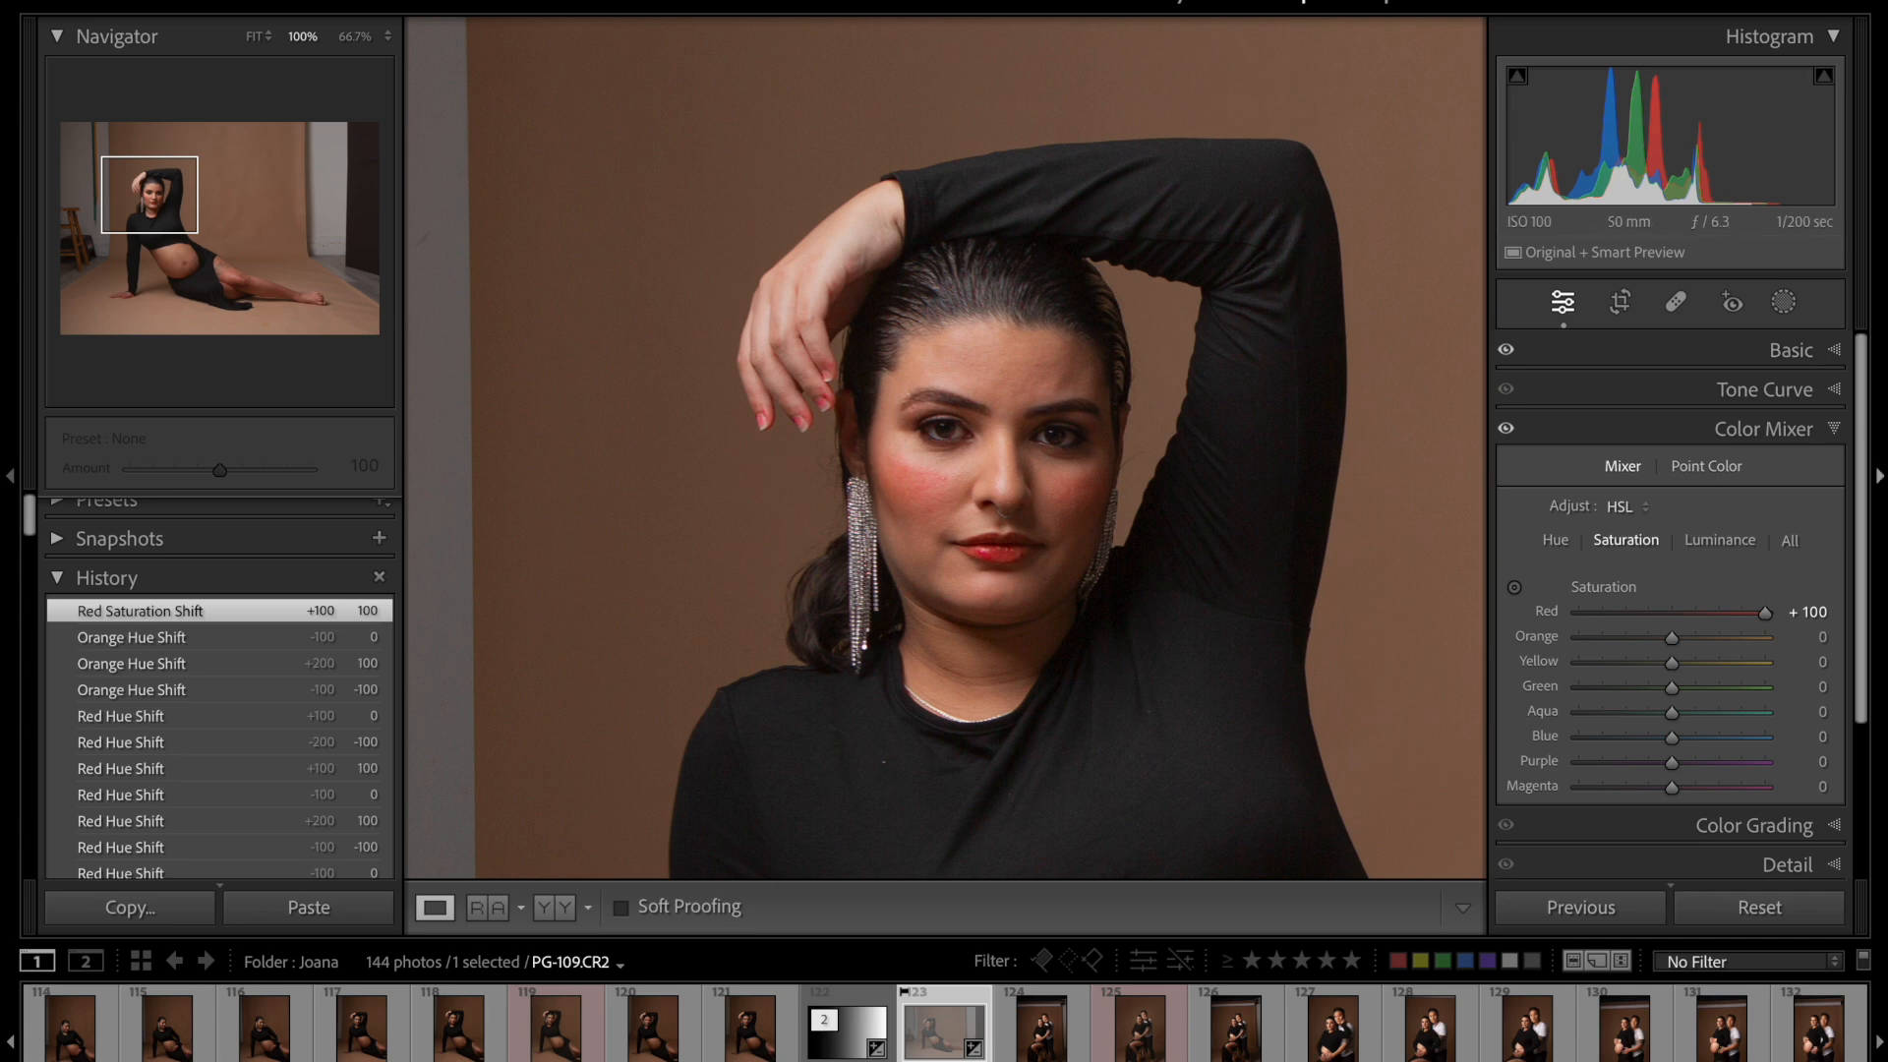
drag(1694, 614, 1521, 610)
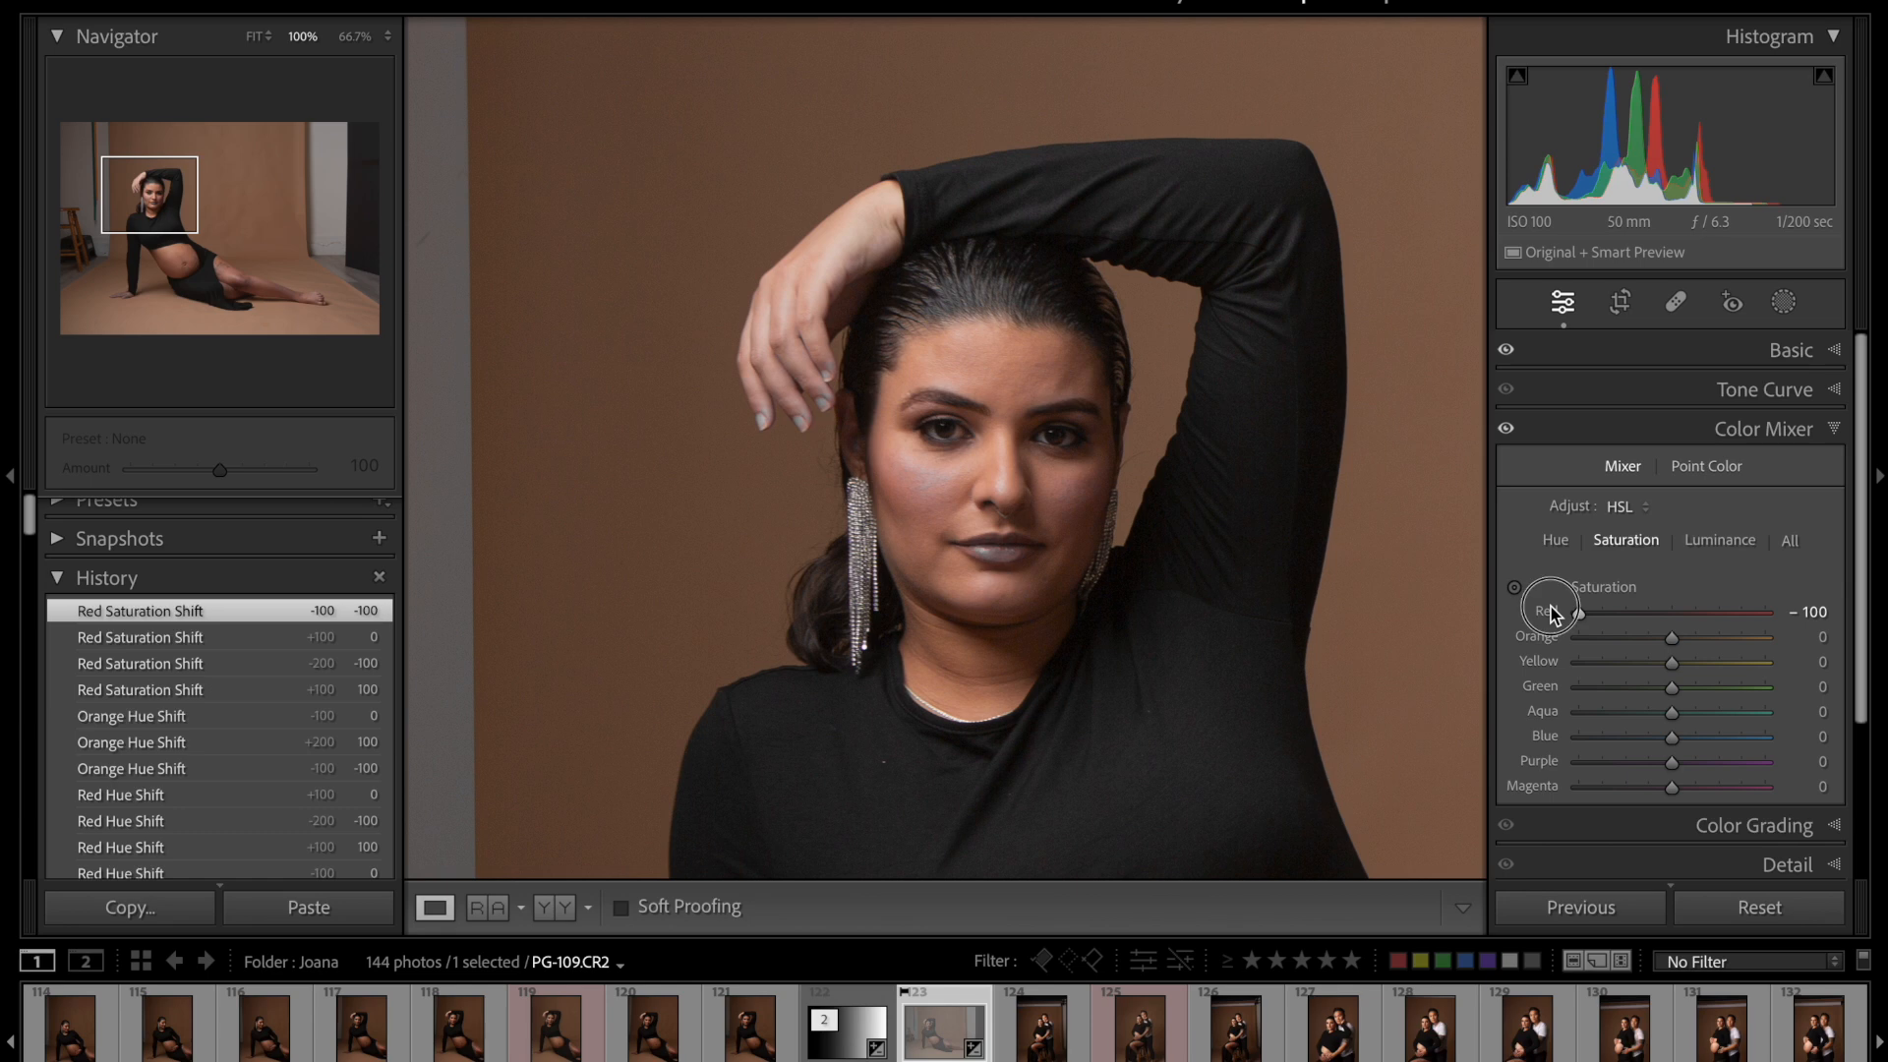
double_click(1551, 608)
drag(1671, 642, 1536, 646)
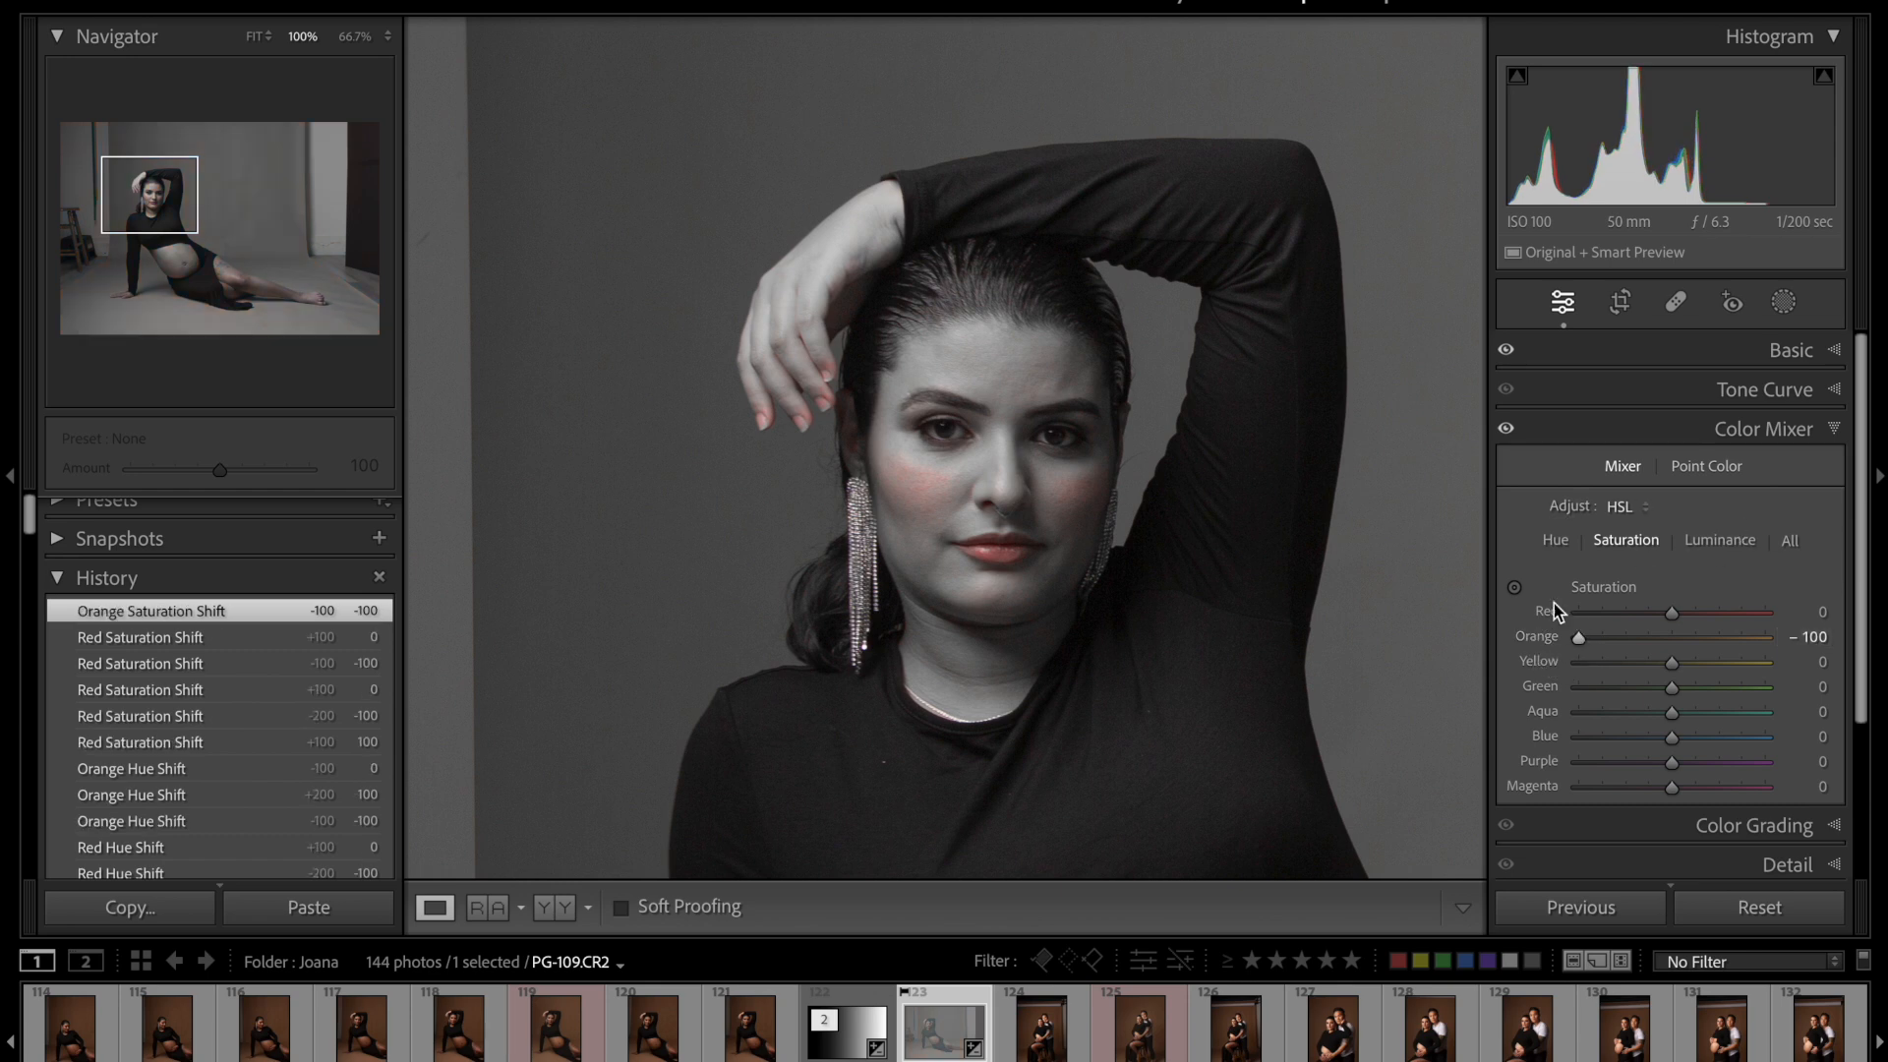
double_click(1536, 637)
- Try Red luminance at -100 and +100 while checking the face at 100%, and reset Red to 0
click(1734, 547)
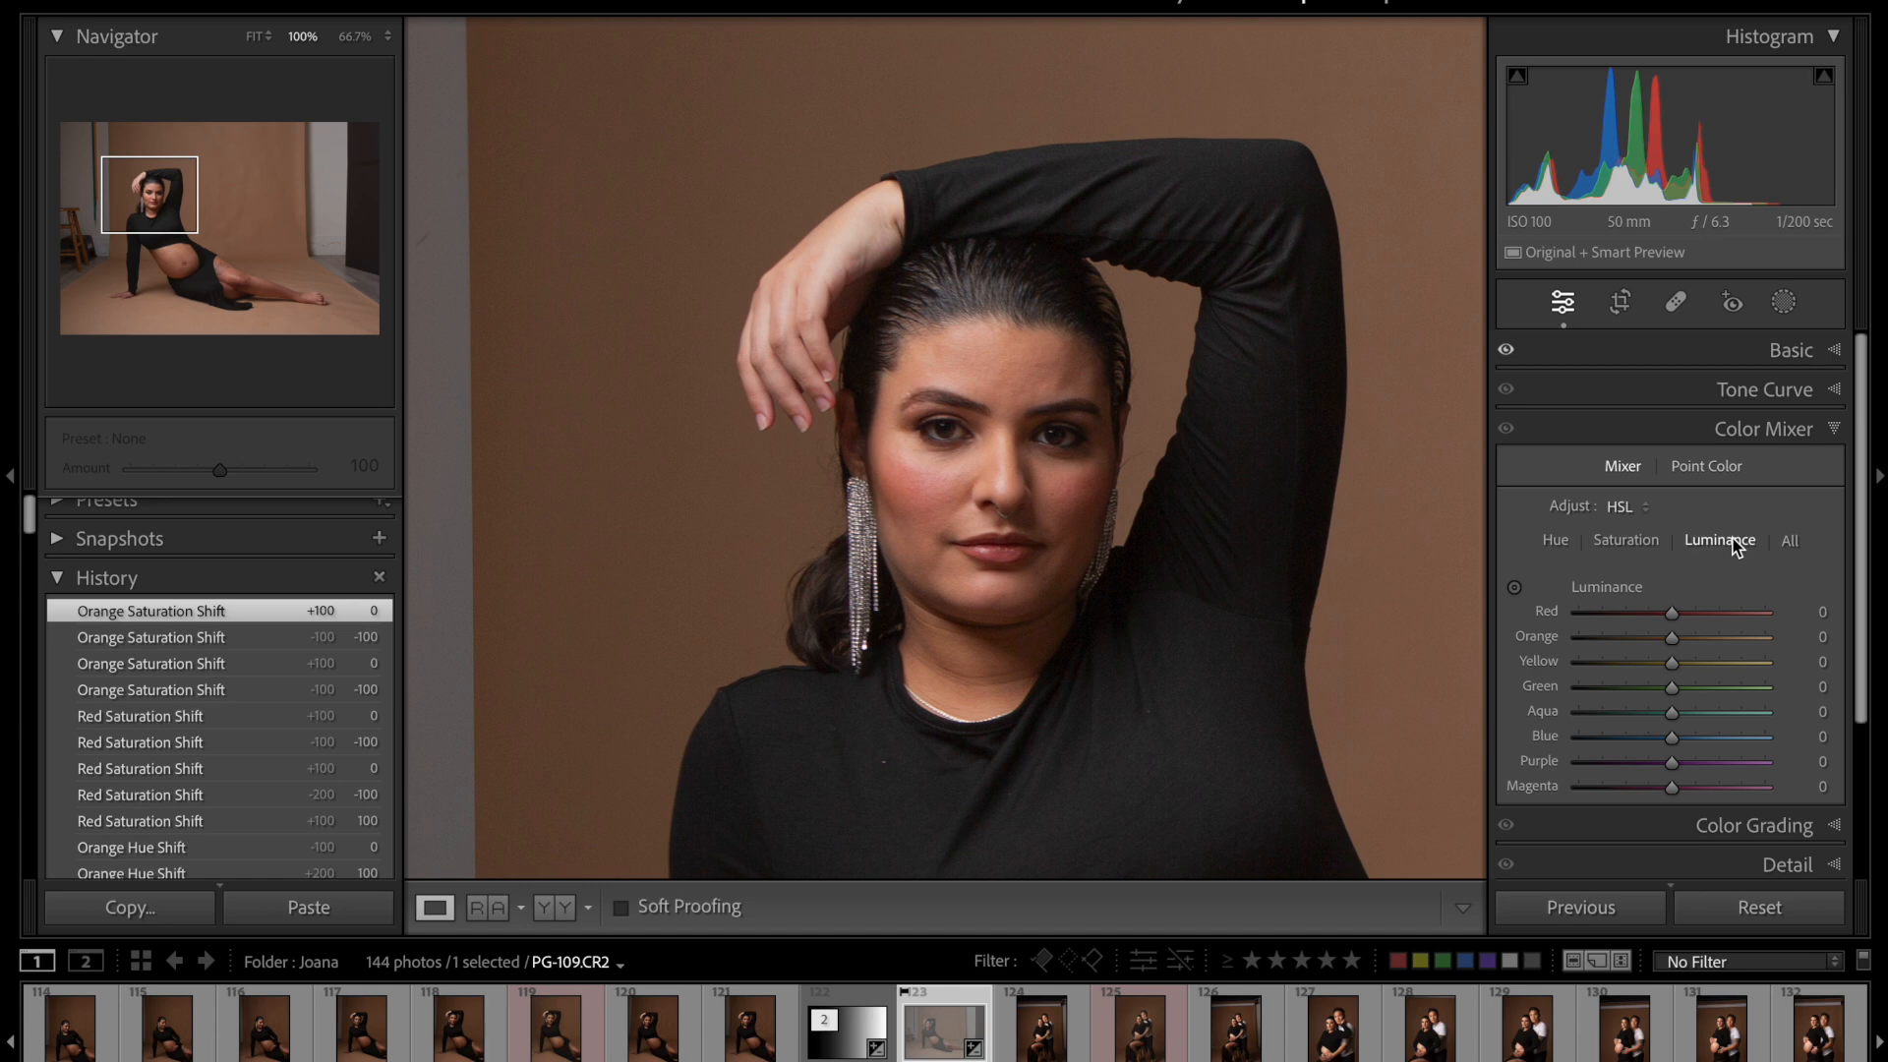
drag(1672, 612, 1494, 587)
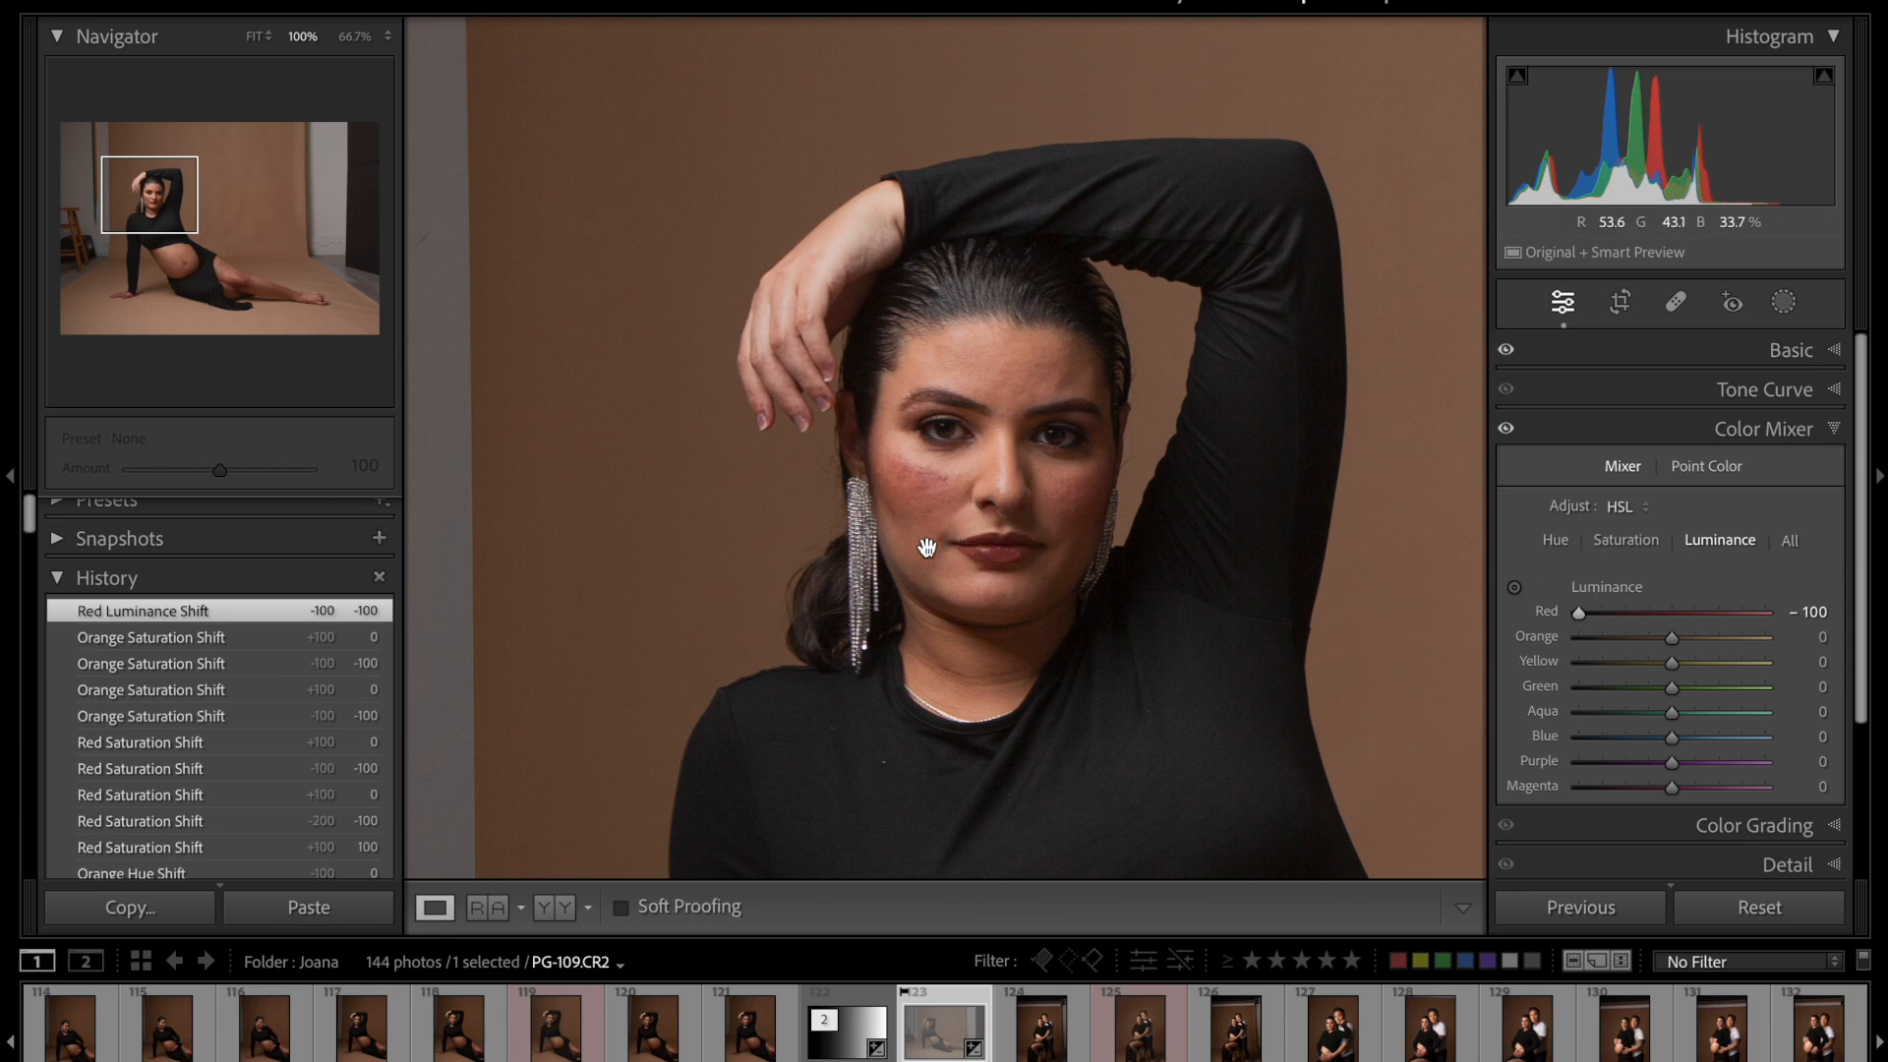
drag(1012, 557, 941, 526)
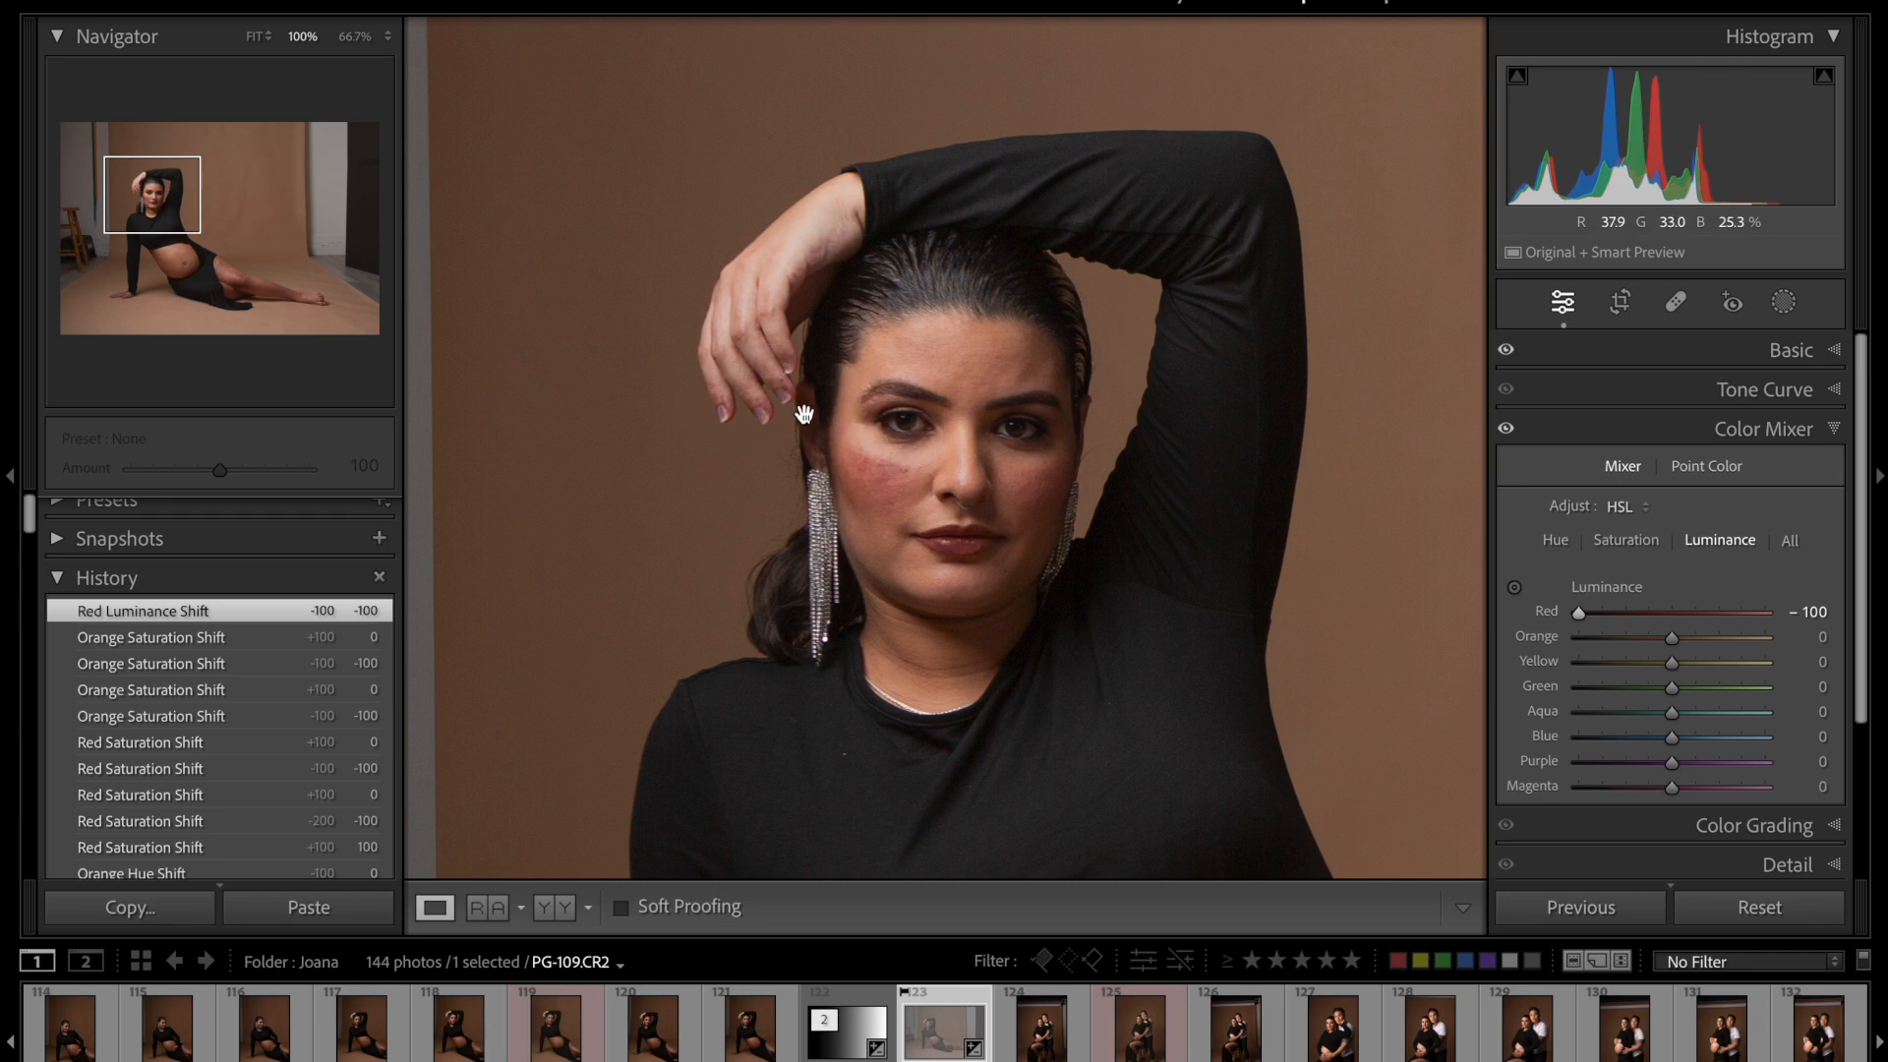
drag(1579, 612, 1782, 612)
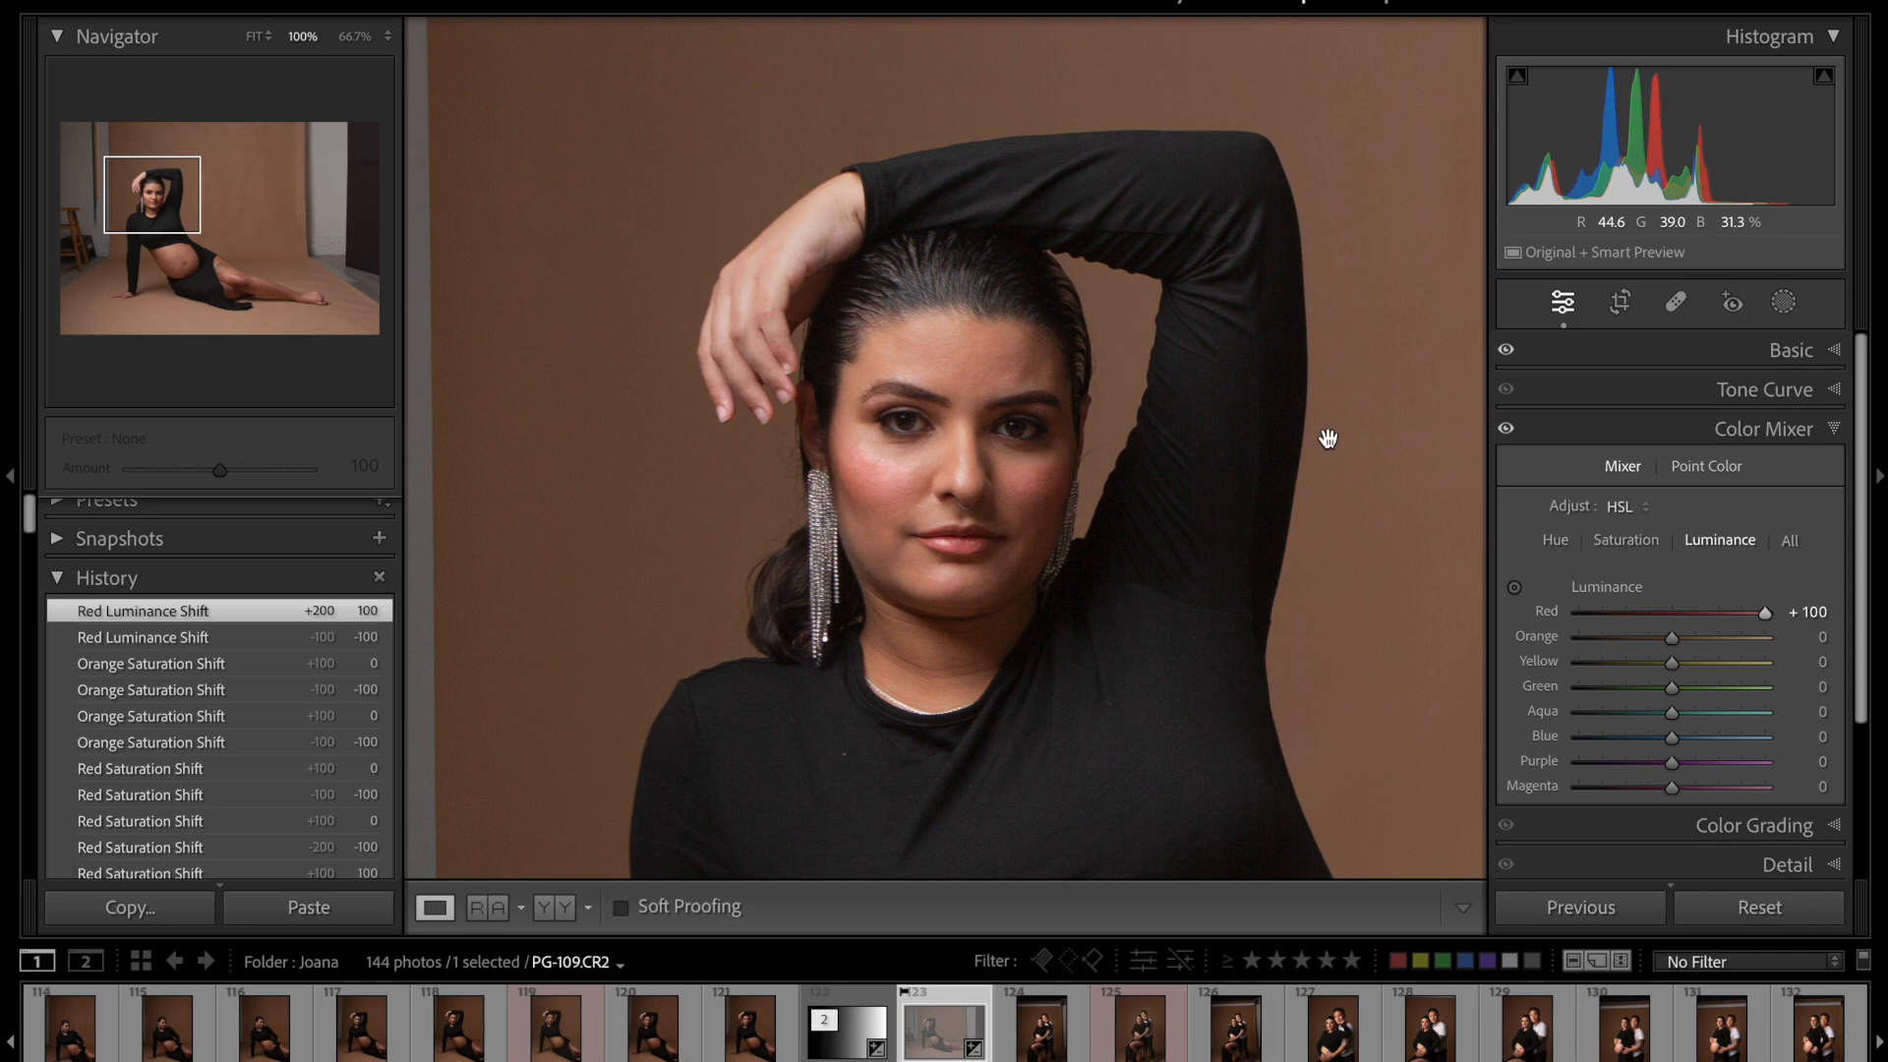
double_click(1550, 613)
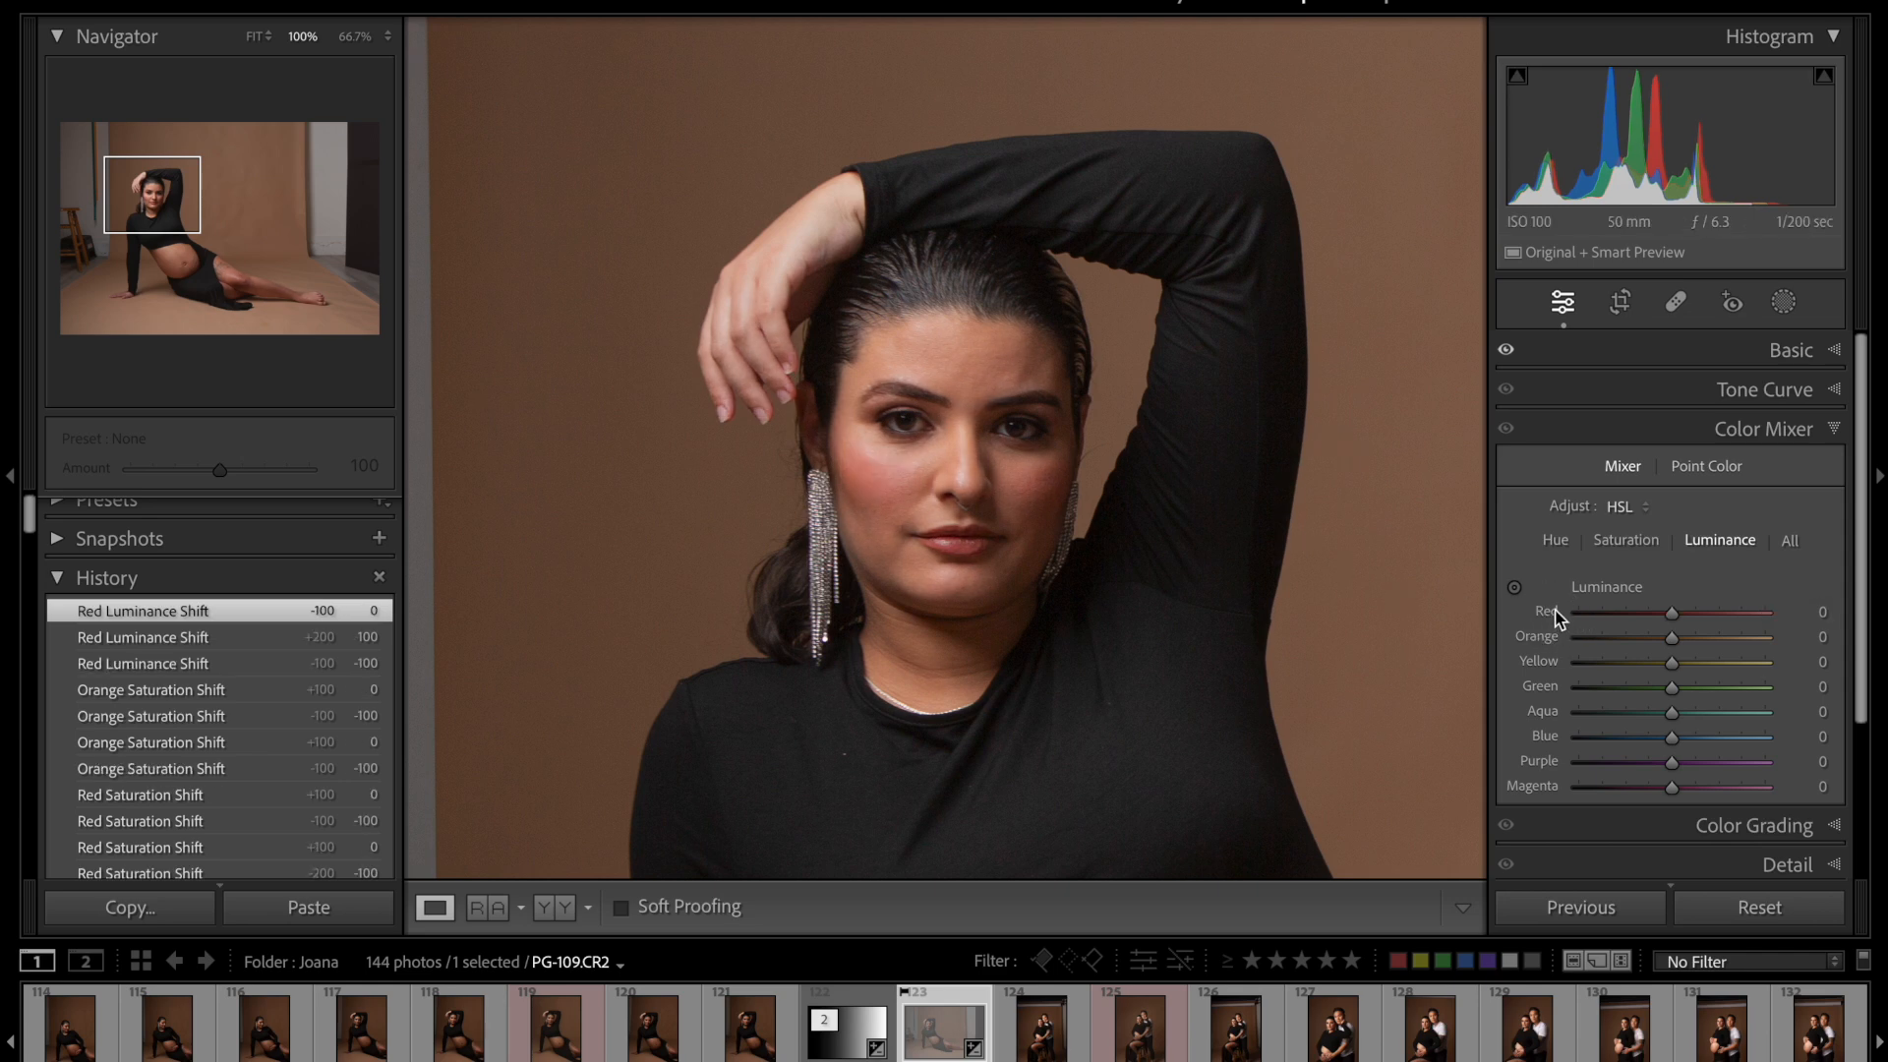
- With the face enlarged to 300%, try Red luminance shifts of -100 and +46, and reset Red to 0
drag(1672, 613, 1530, 616)
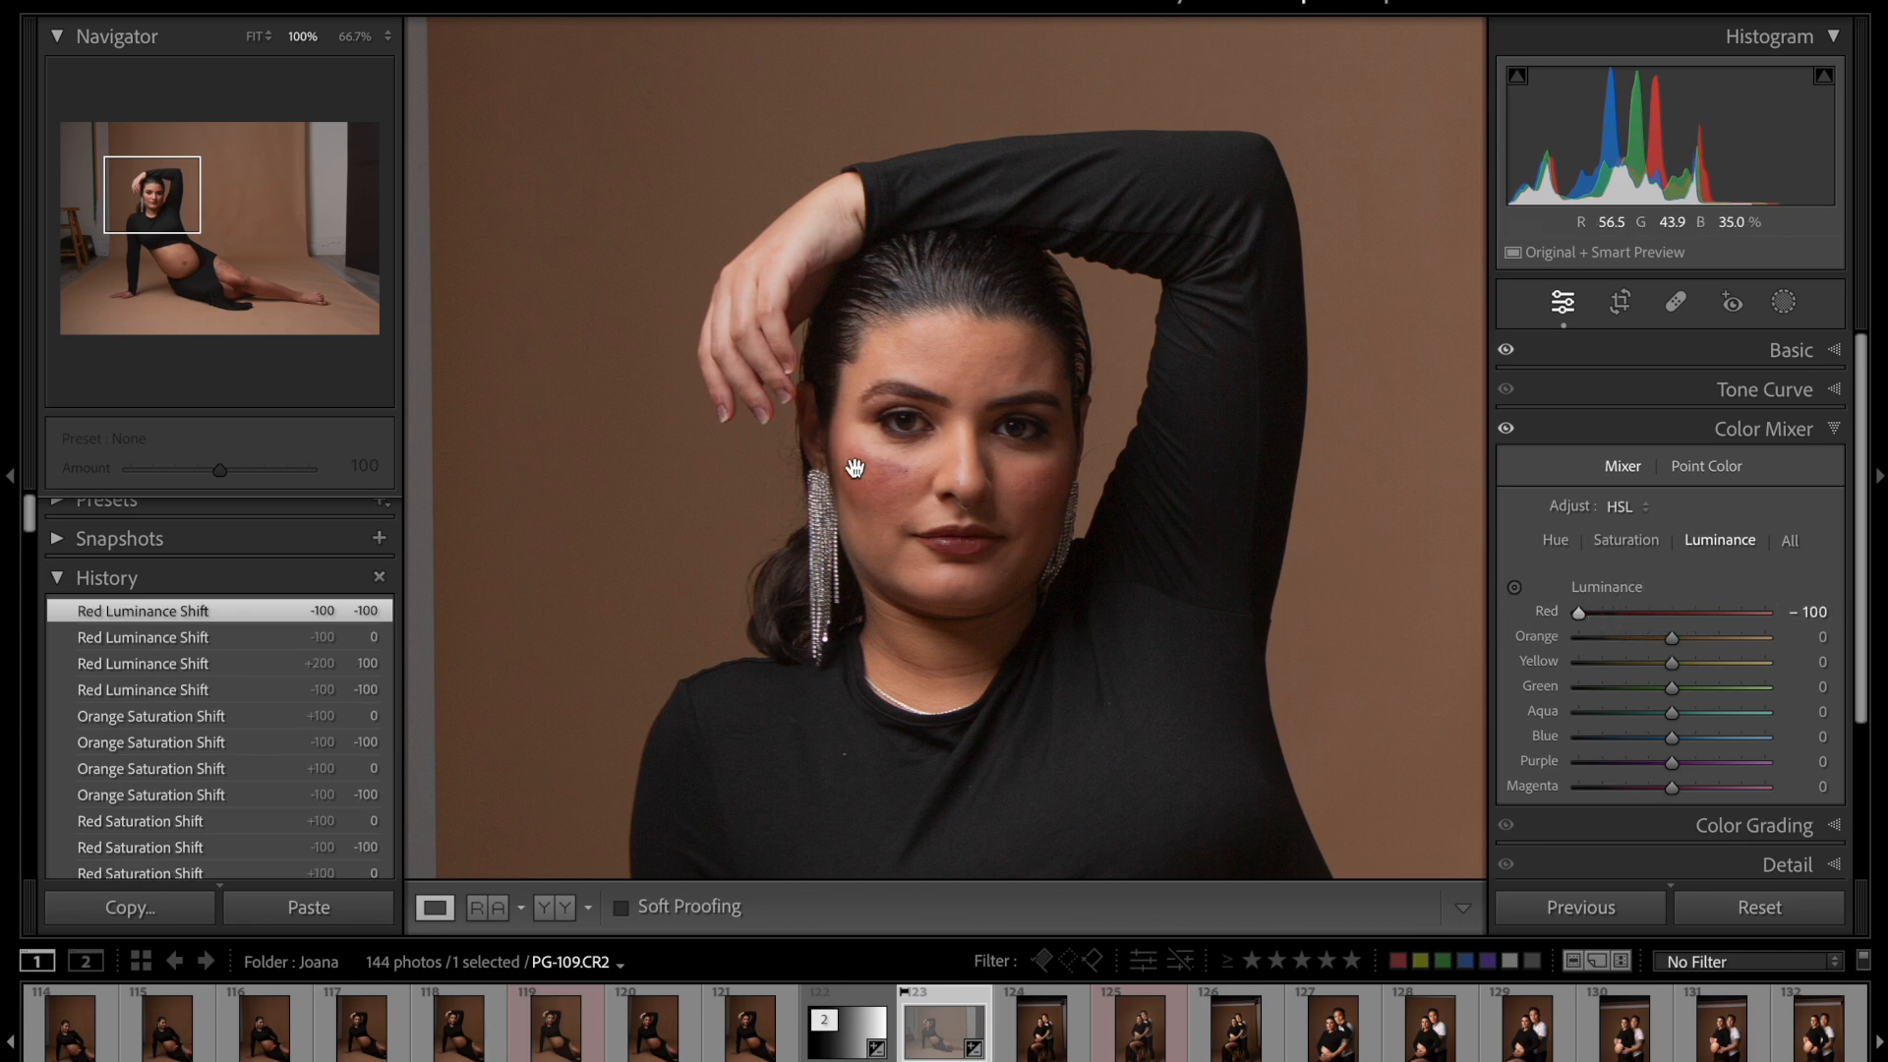
click(385, 39)
click(398, 102)
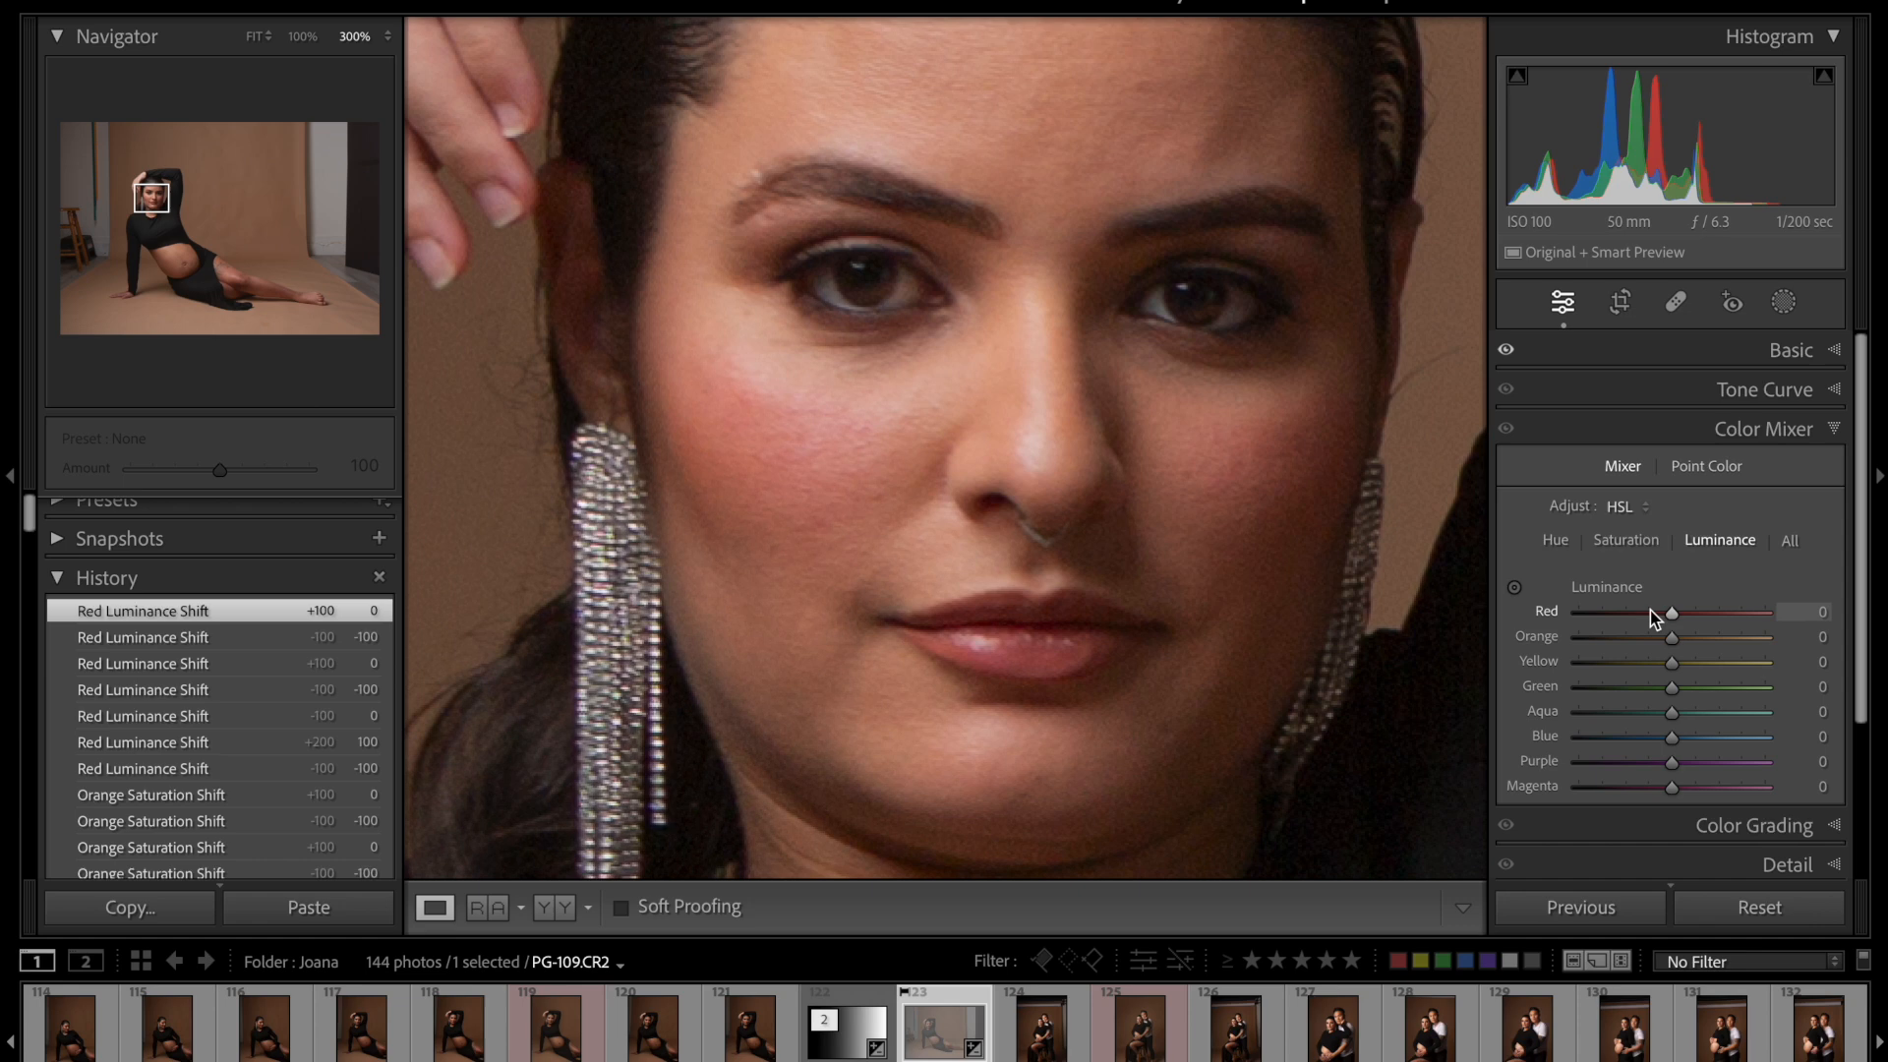
drag(1669, 613, 1532, 602)
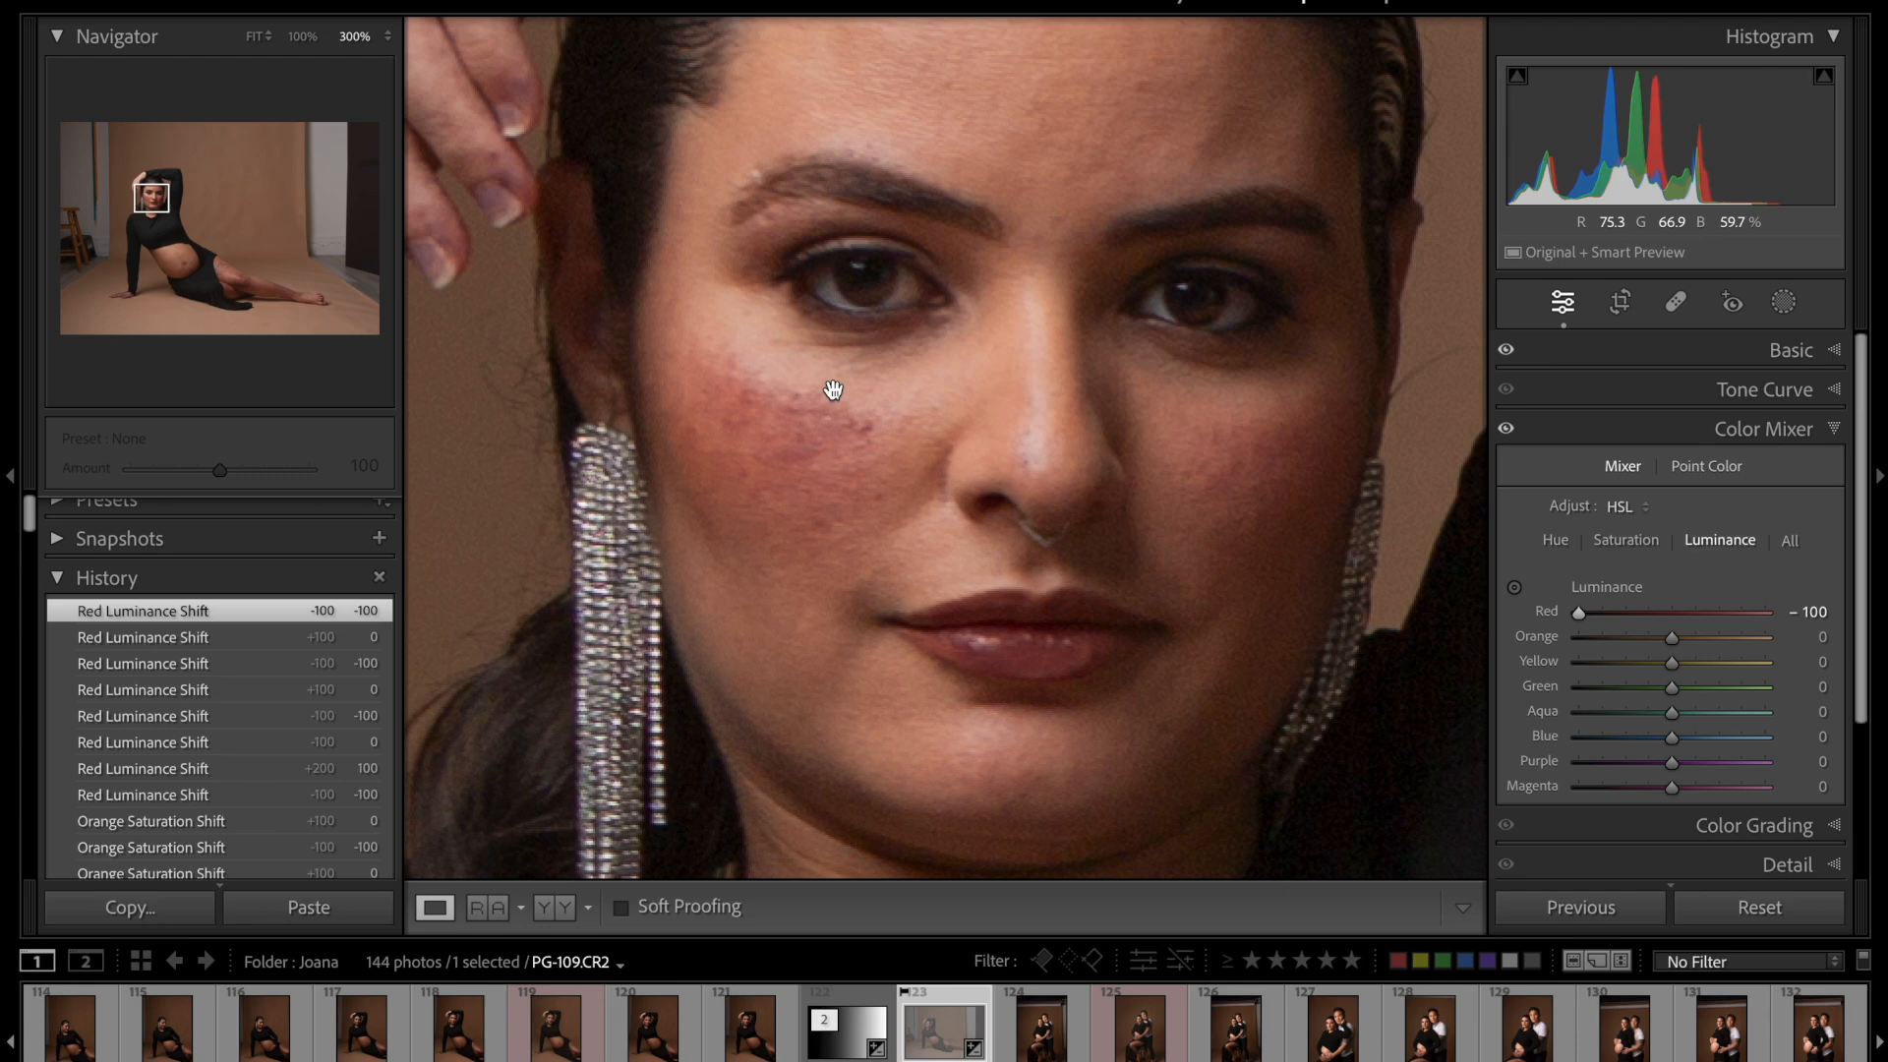
double_click(1554, 614)
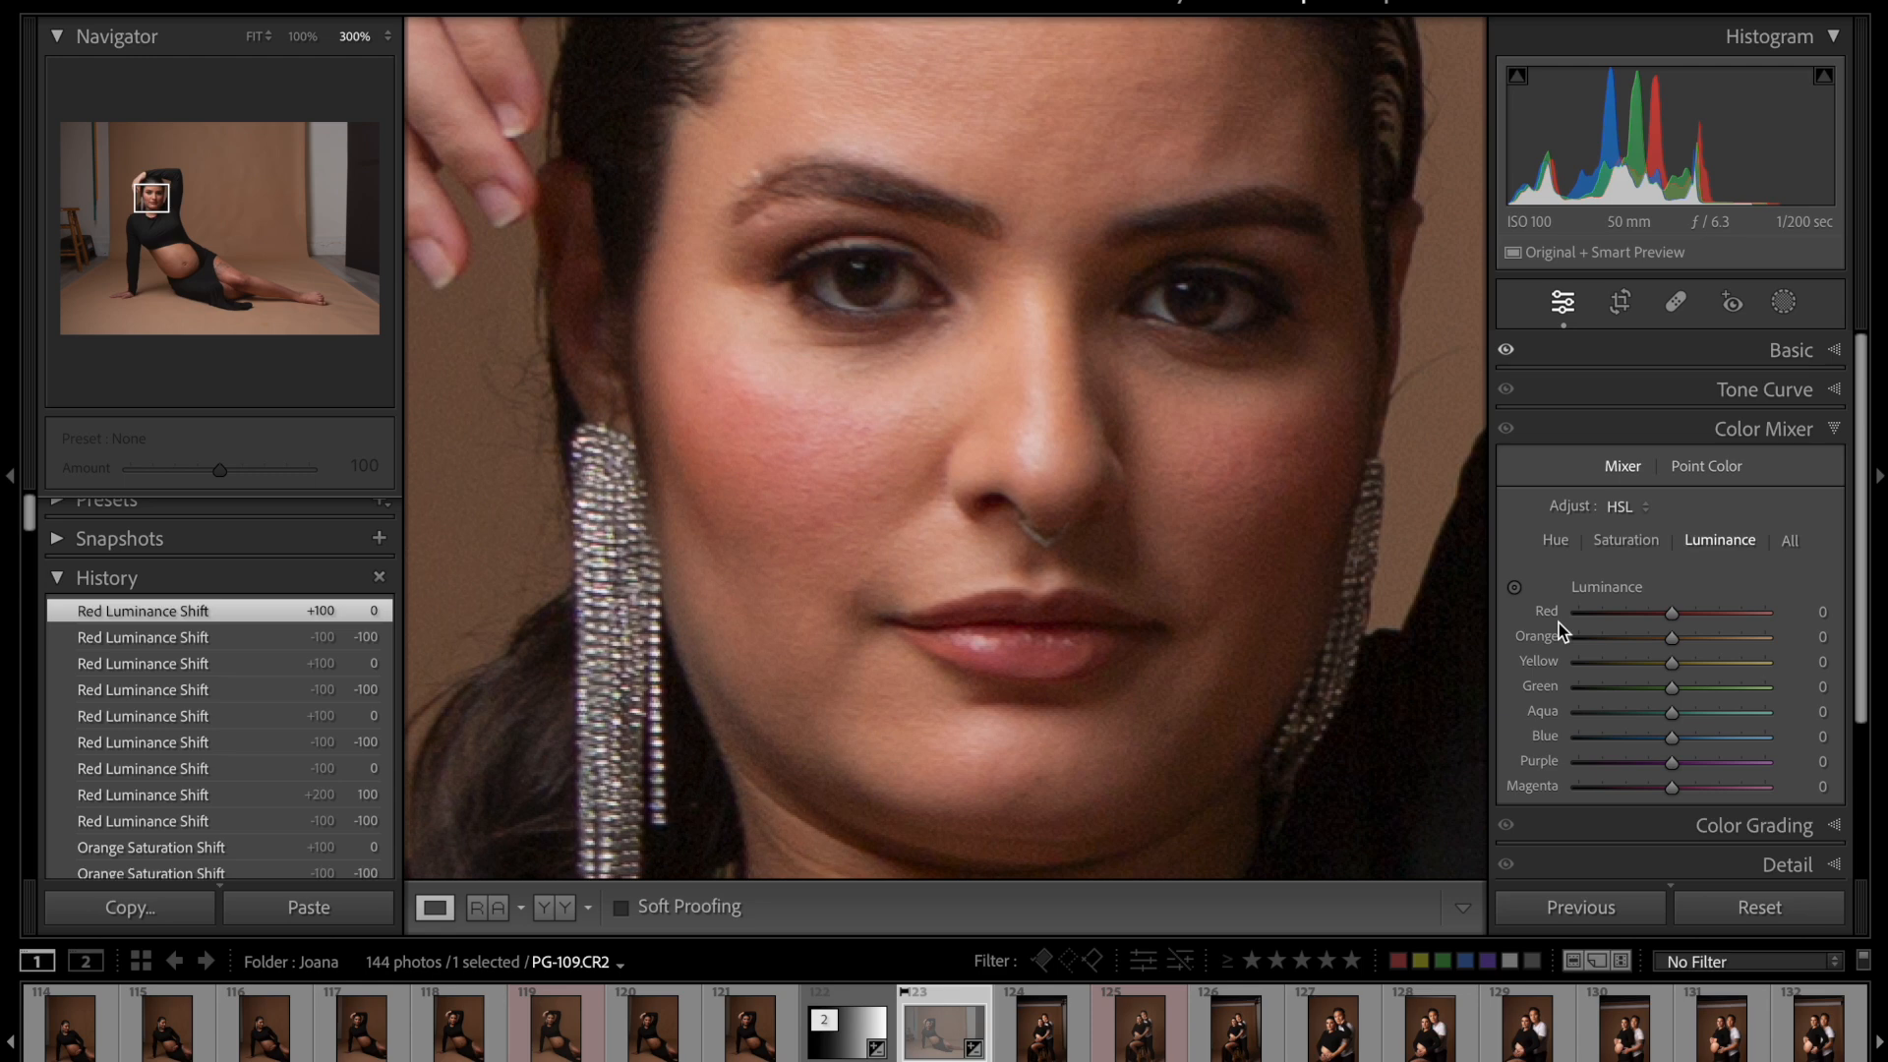
drag(1675, 622, 1712, 614)
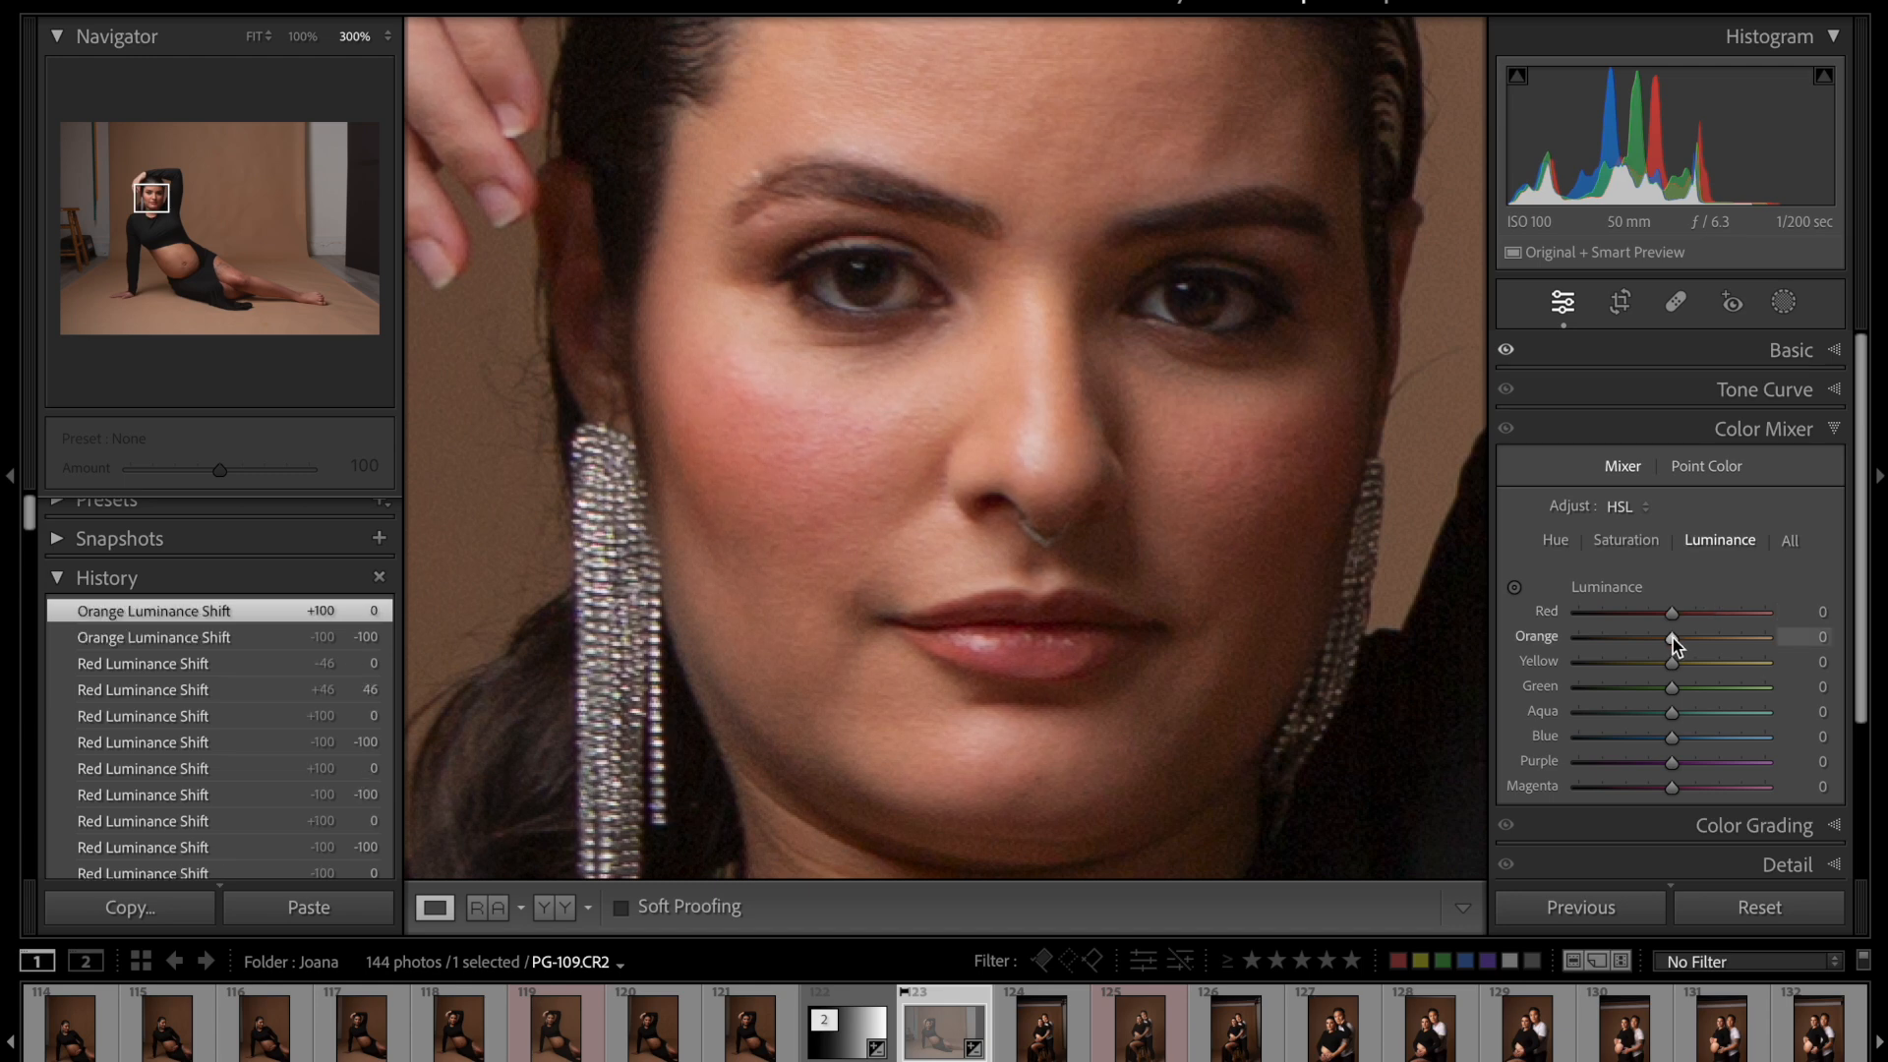
- Try Orange luminance at -100 and +100 on the enlarged face, reset it to 0, and return to the full photo
drag(1673, 641, 1567, 640)
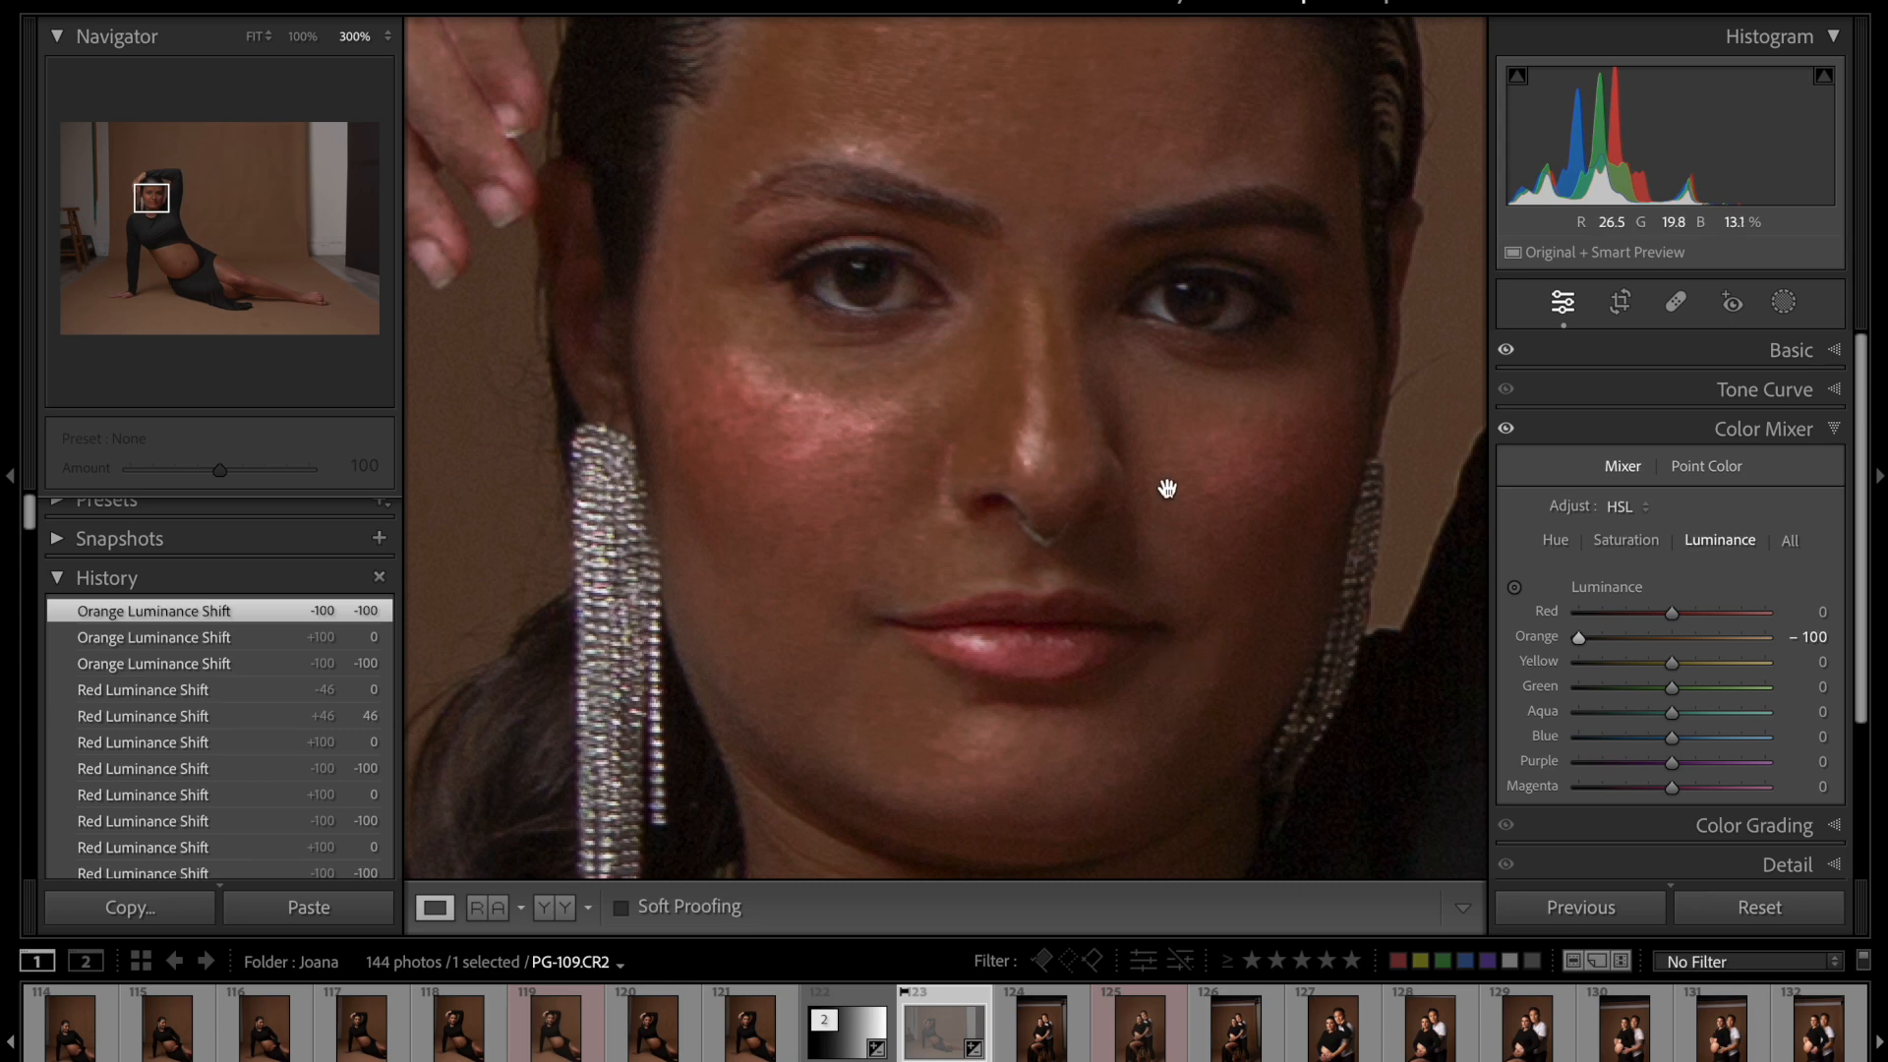
drag(1674, 641, 1769, 641)
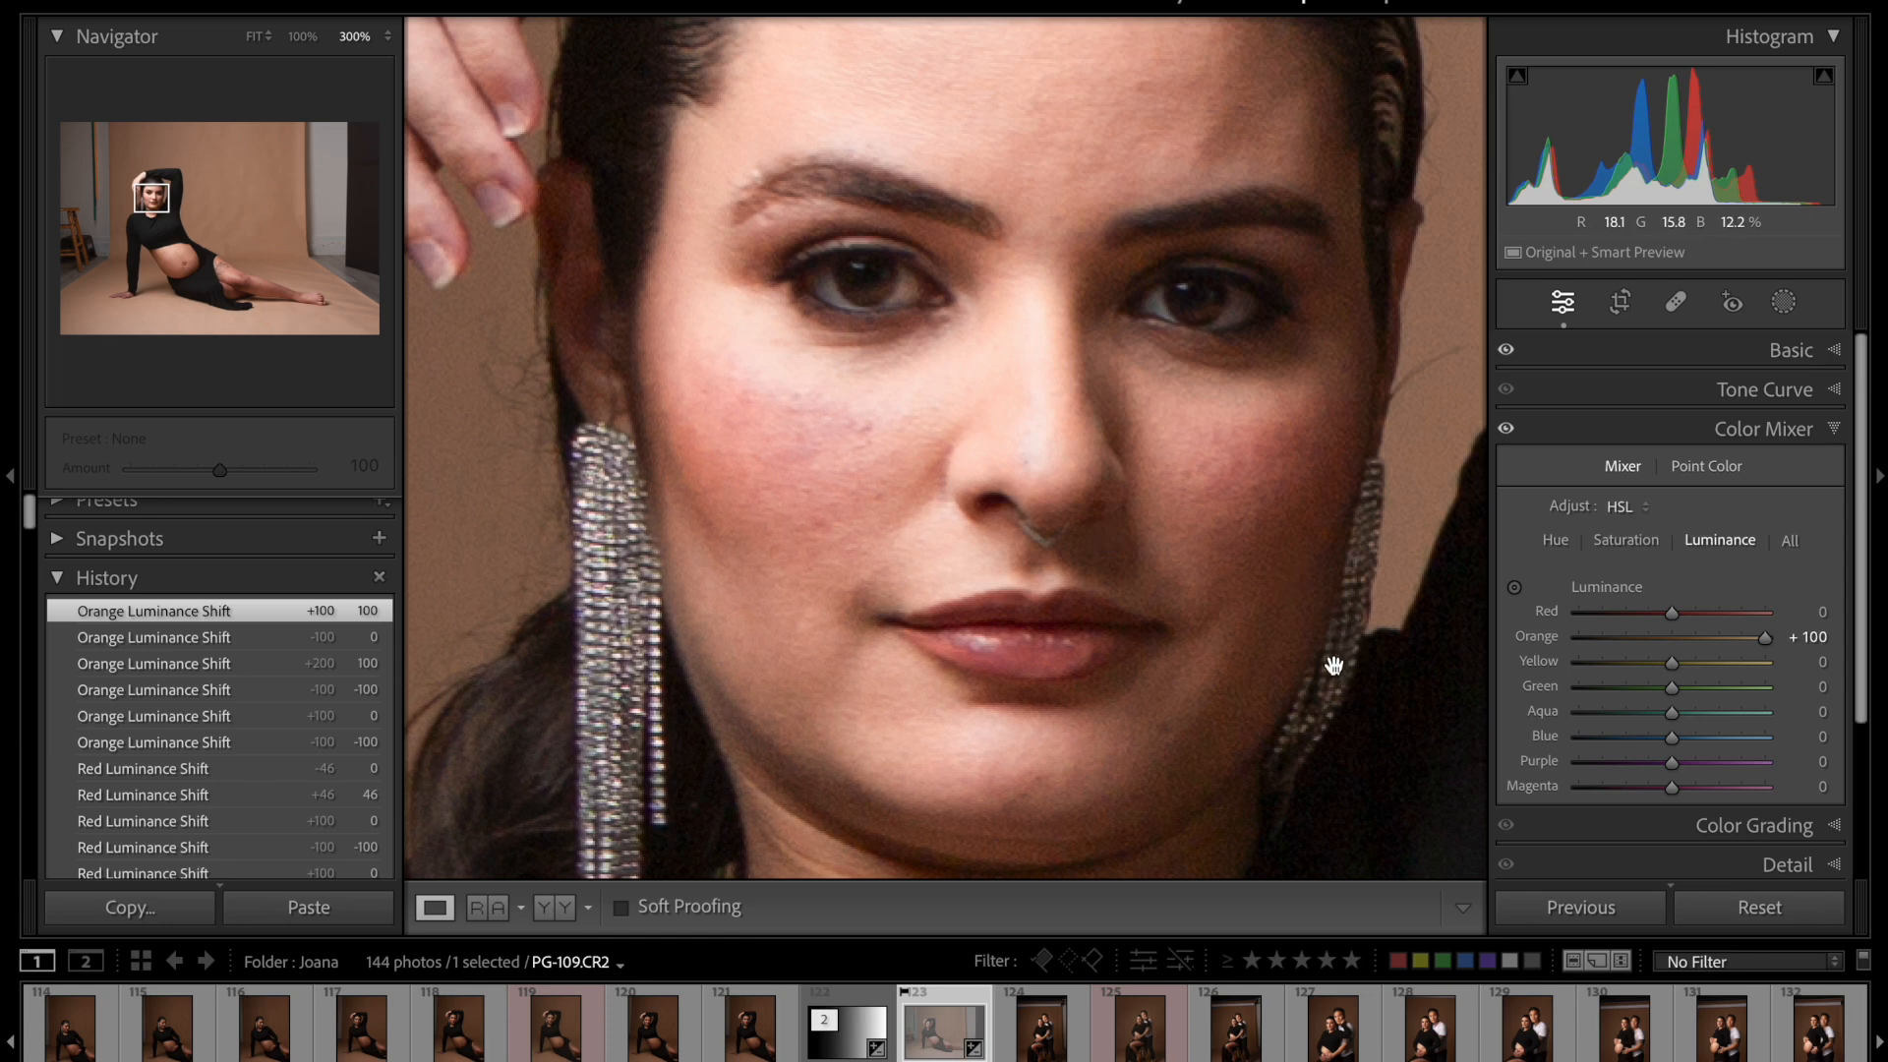
double_click(1540, 637)
click(1180, 580)
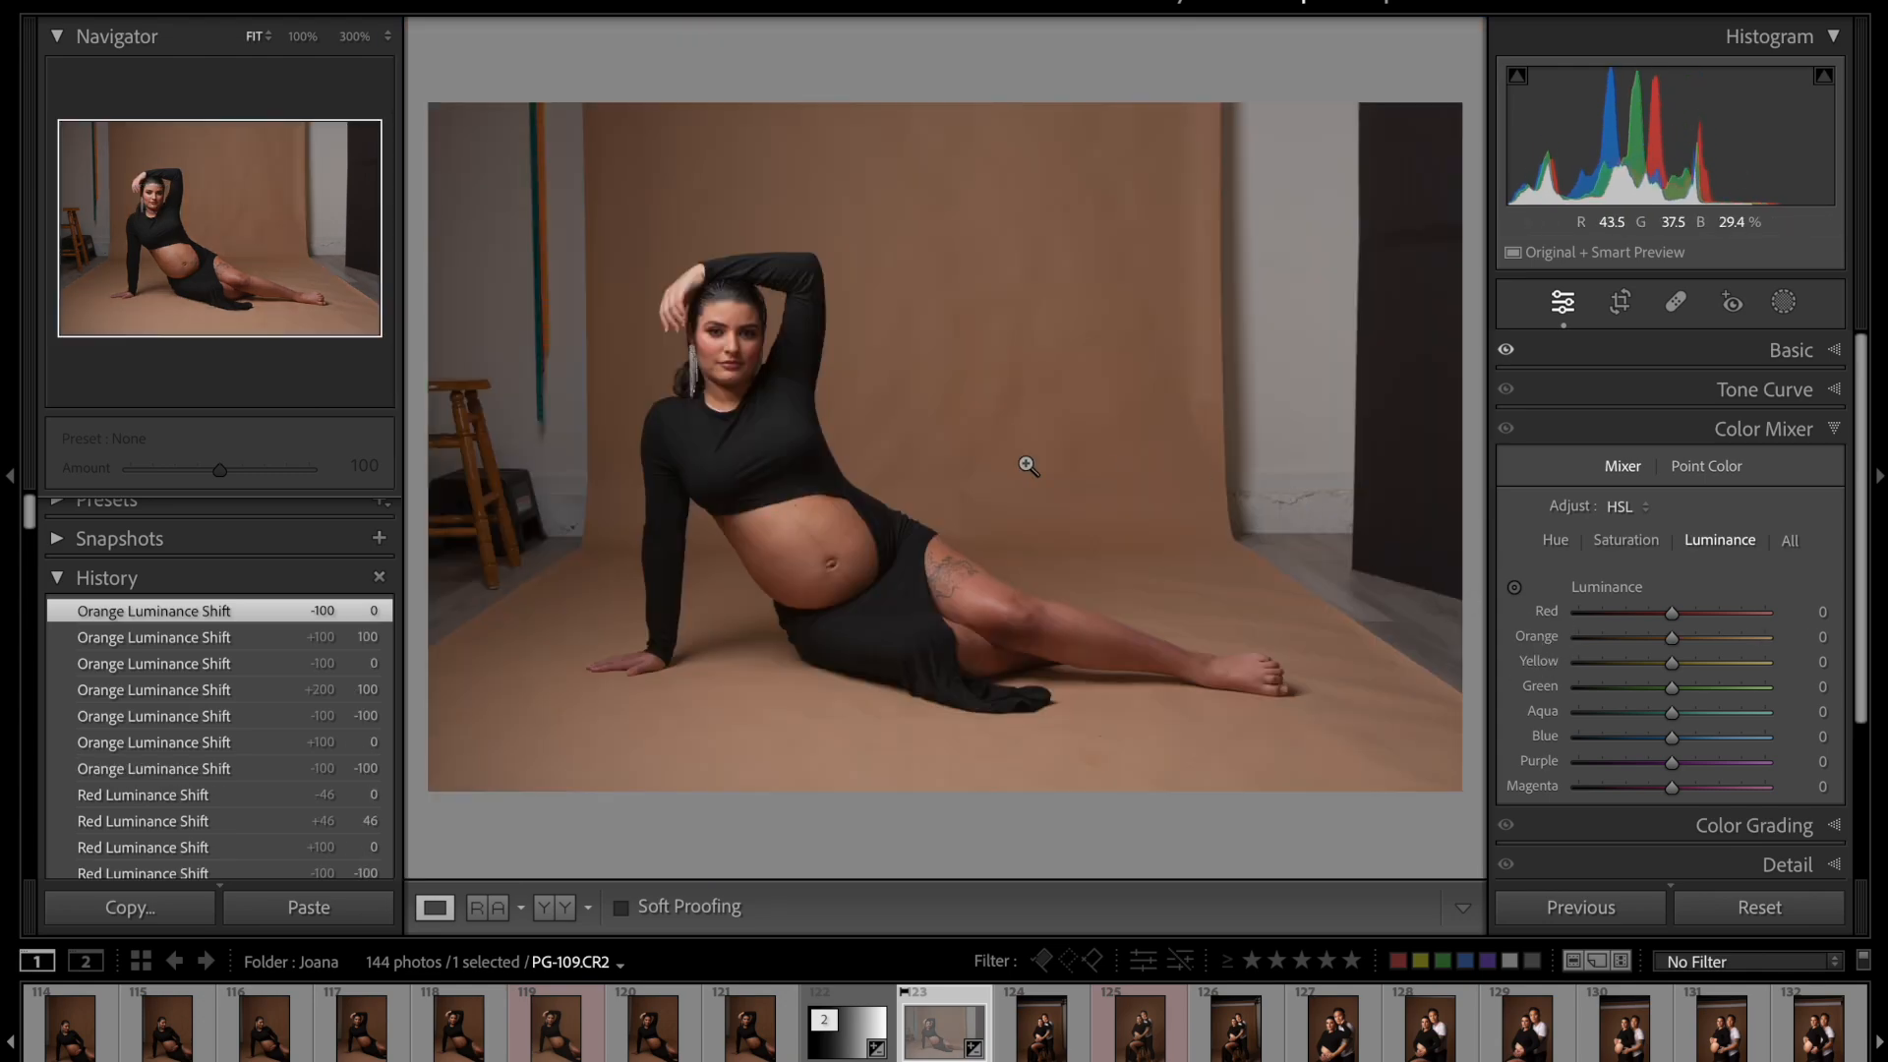
- Try Red hue shifts of -100 and +89, inspect the face at 300%, and reset the Red hue to 0
click(1553, 543)
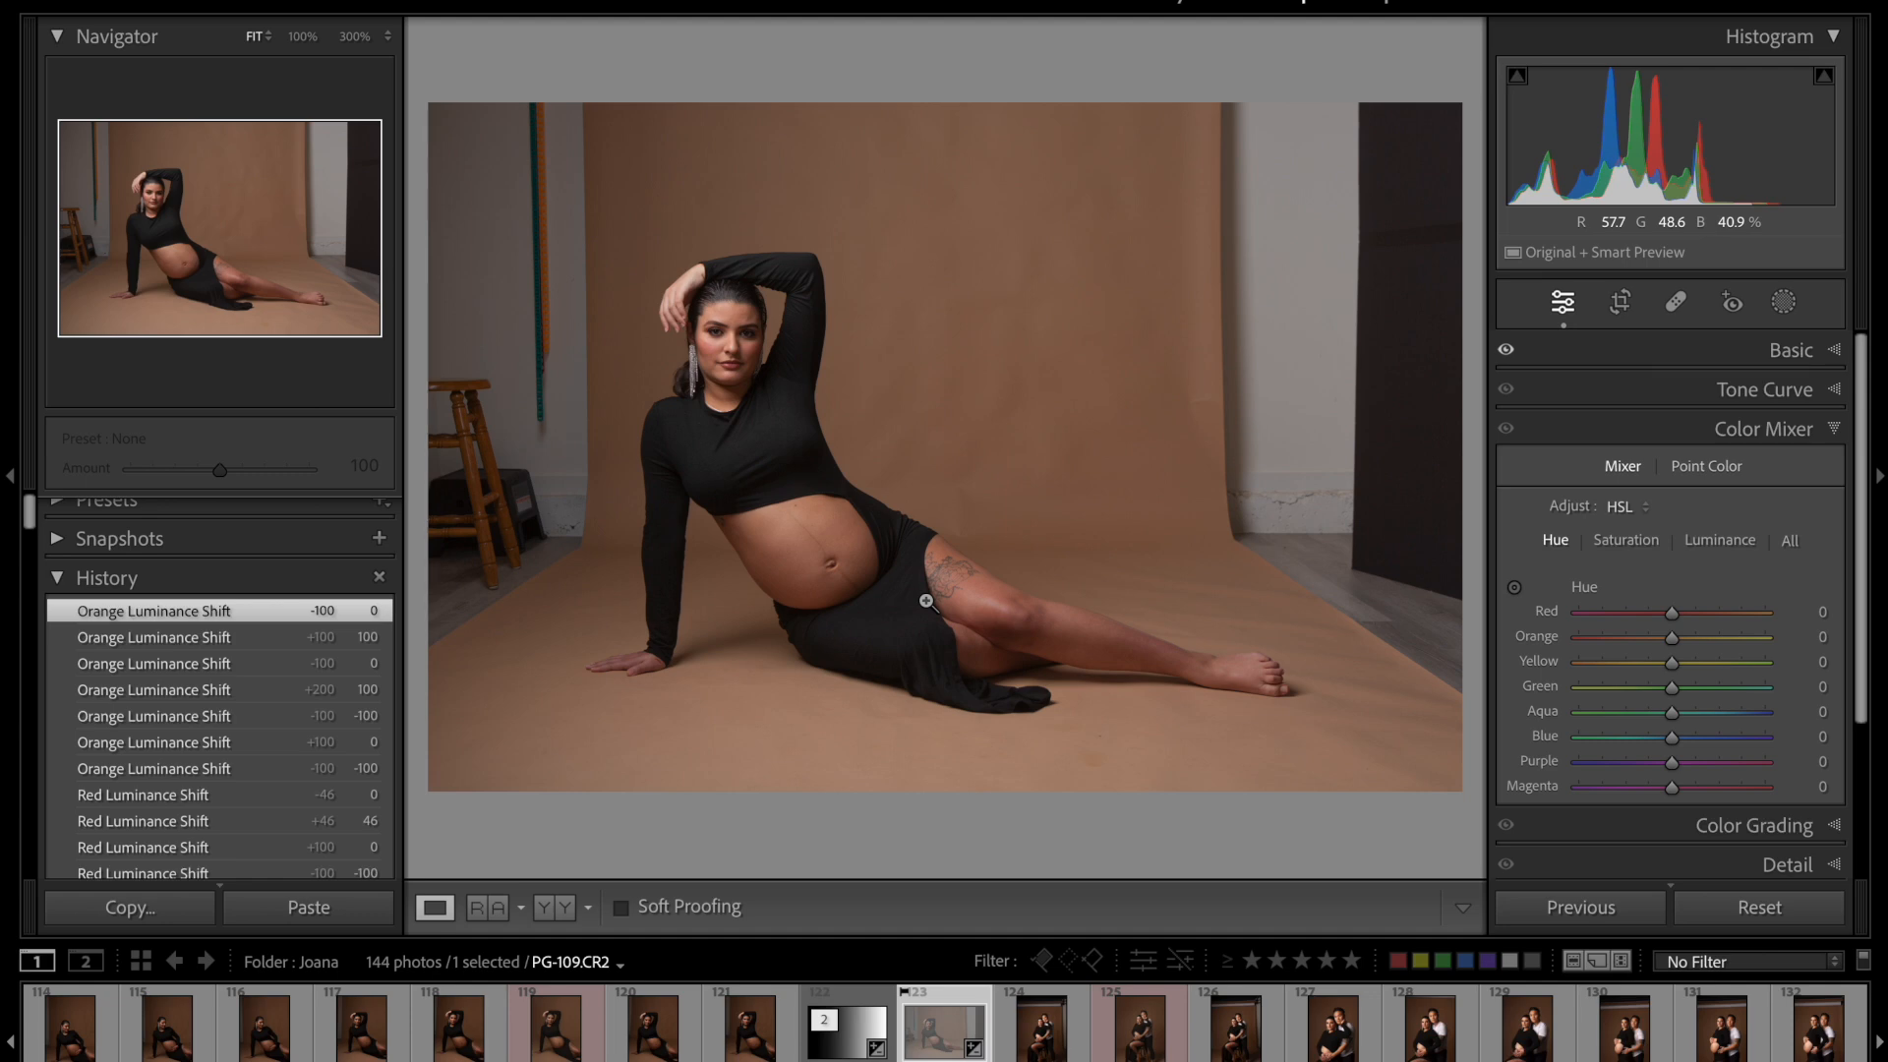
double_click(1548, 612)
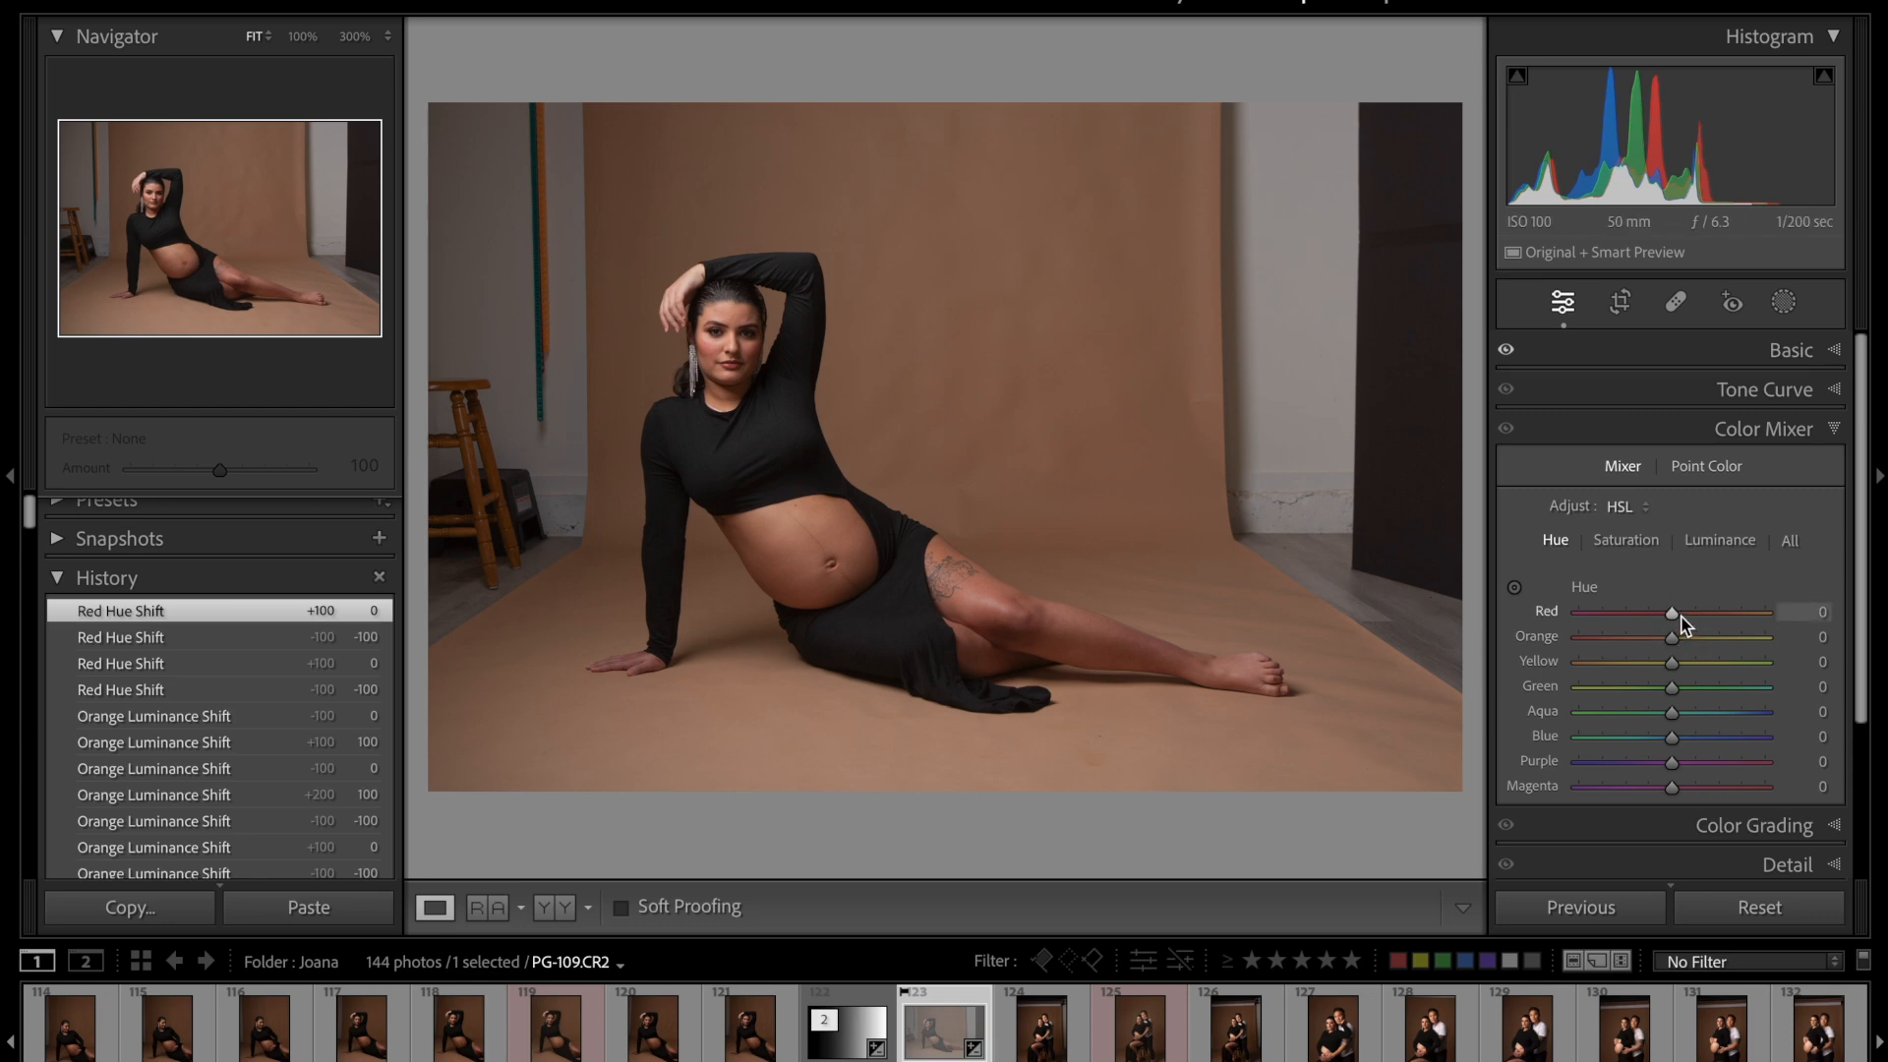
drag(1676, 616, 1754, 614)
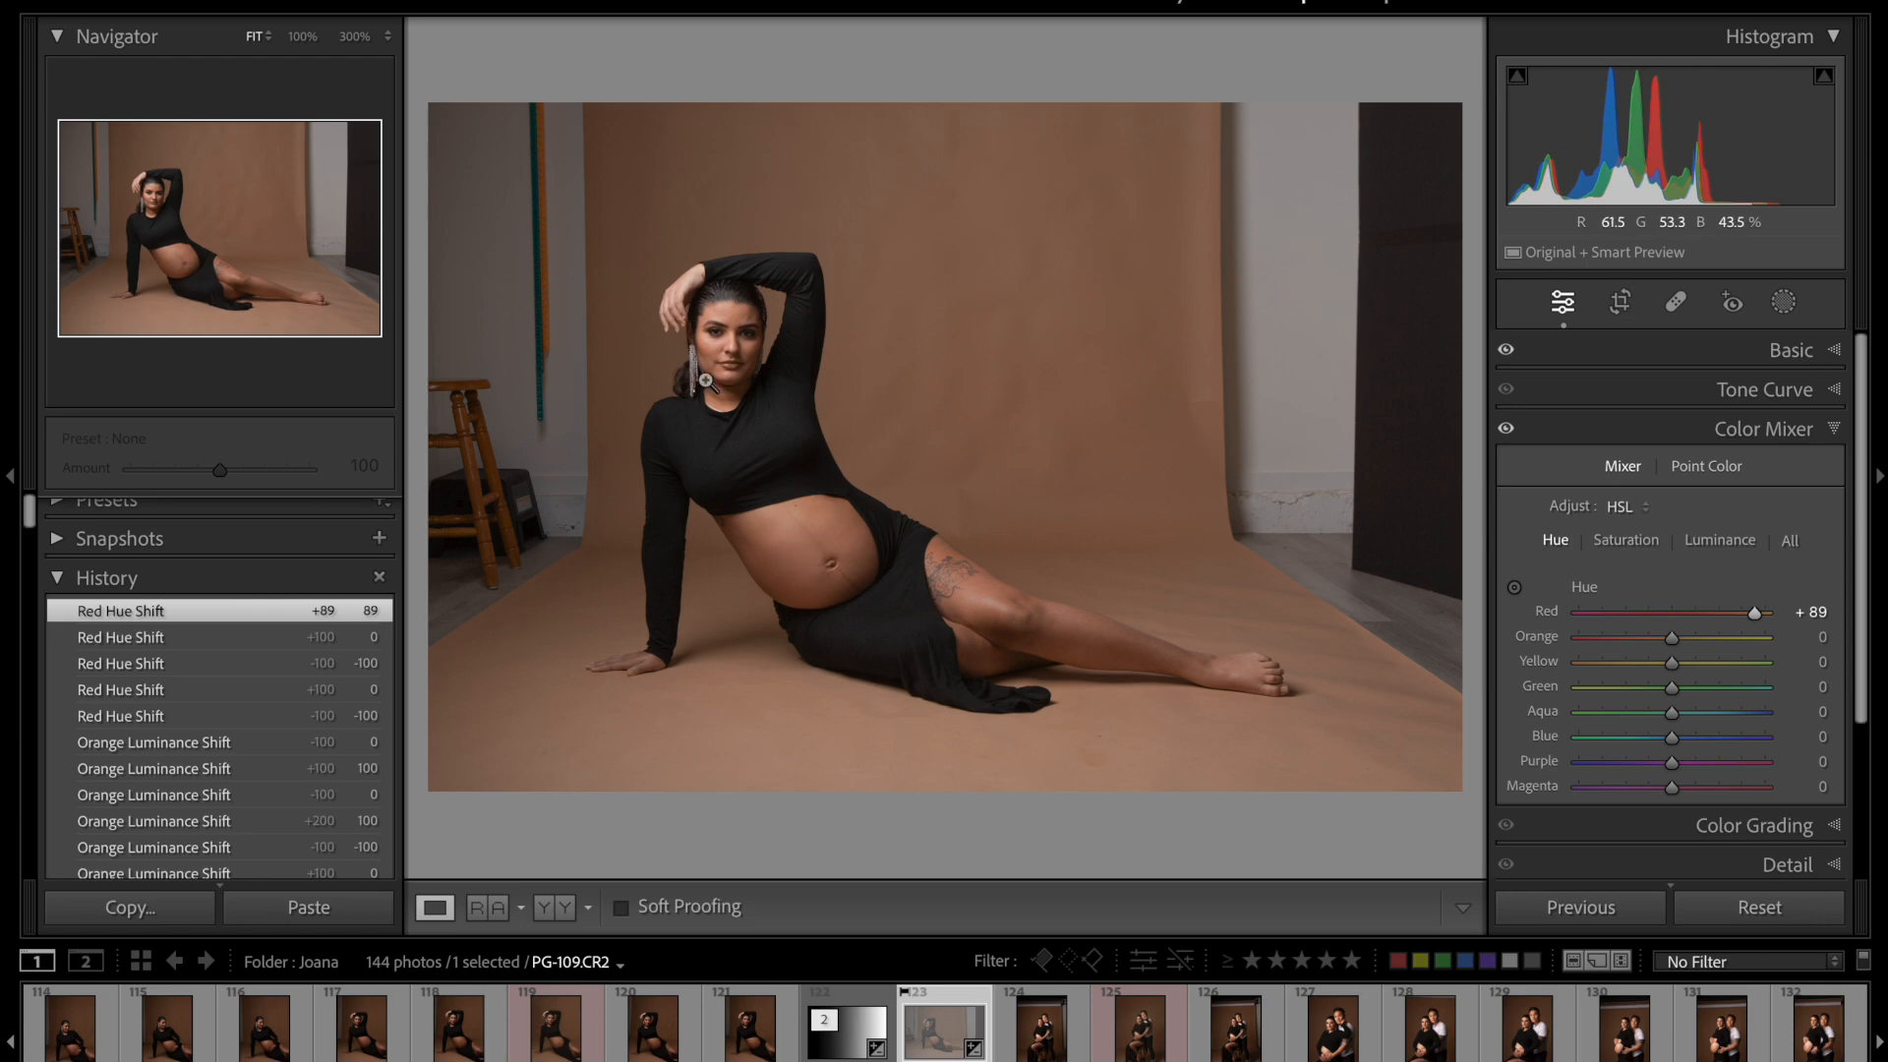
click(709, 384)
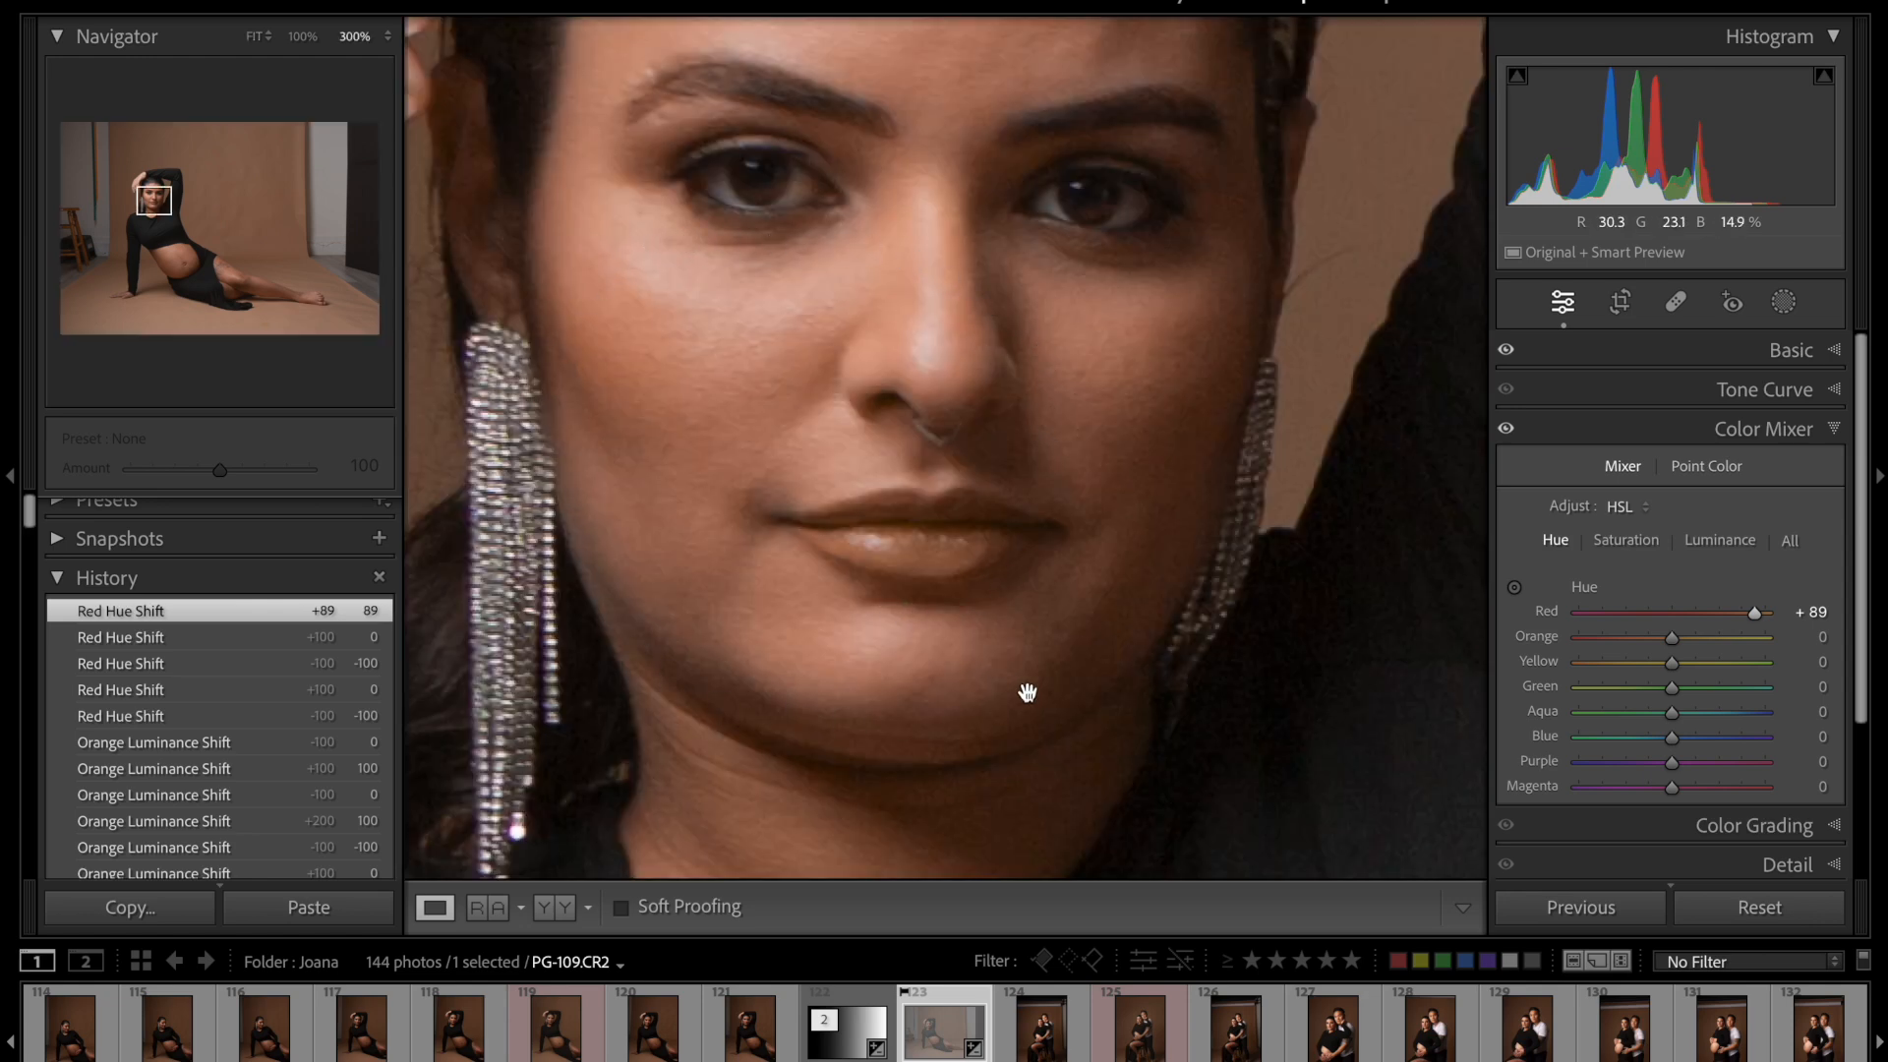
click(994, 590)
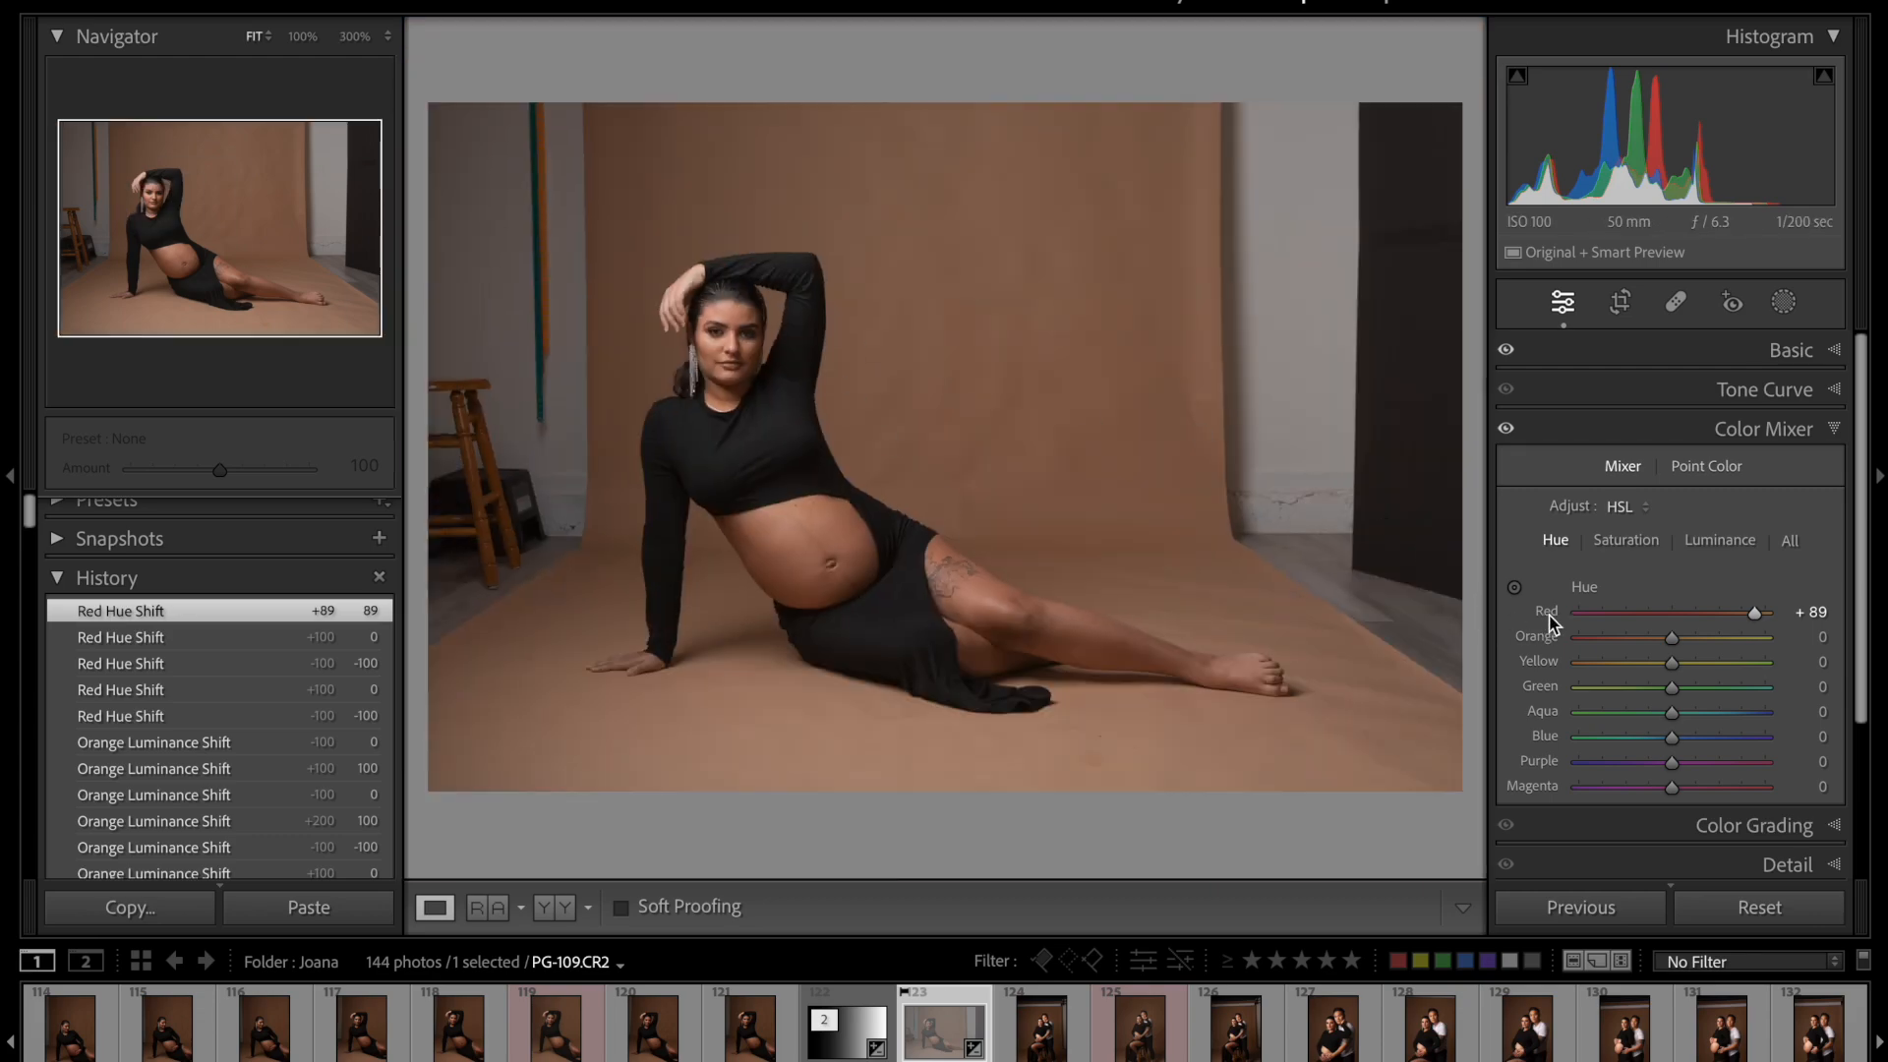
double_click(1547, 614)
- Set the Red hue shift to +13 and compare the belly and leg at 100% with the Color Mixer off and on
drag(1671, 613, 1685, 619)
click(1010, 634)
click(1179, 524)
click(297, 37)
click(1513, 431)
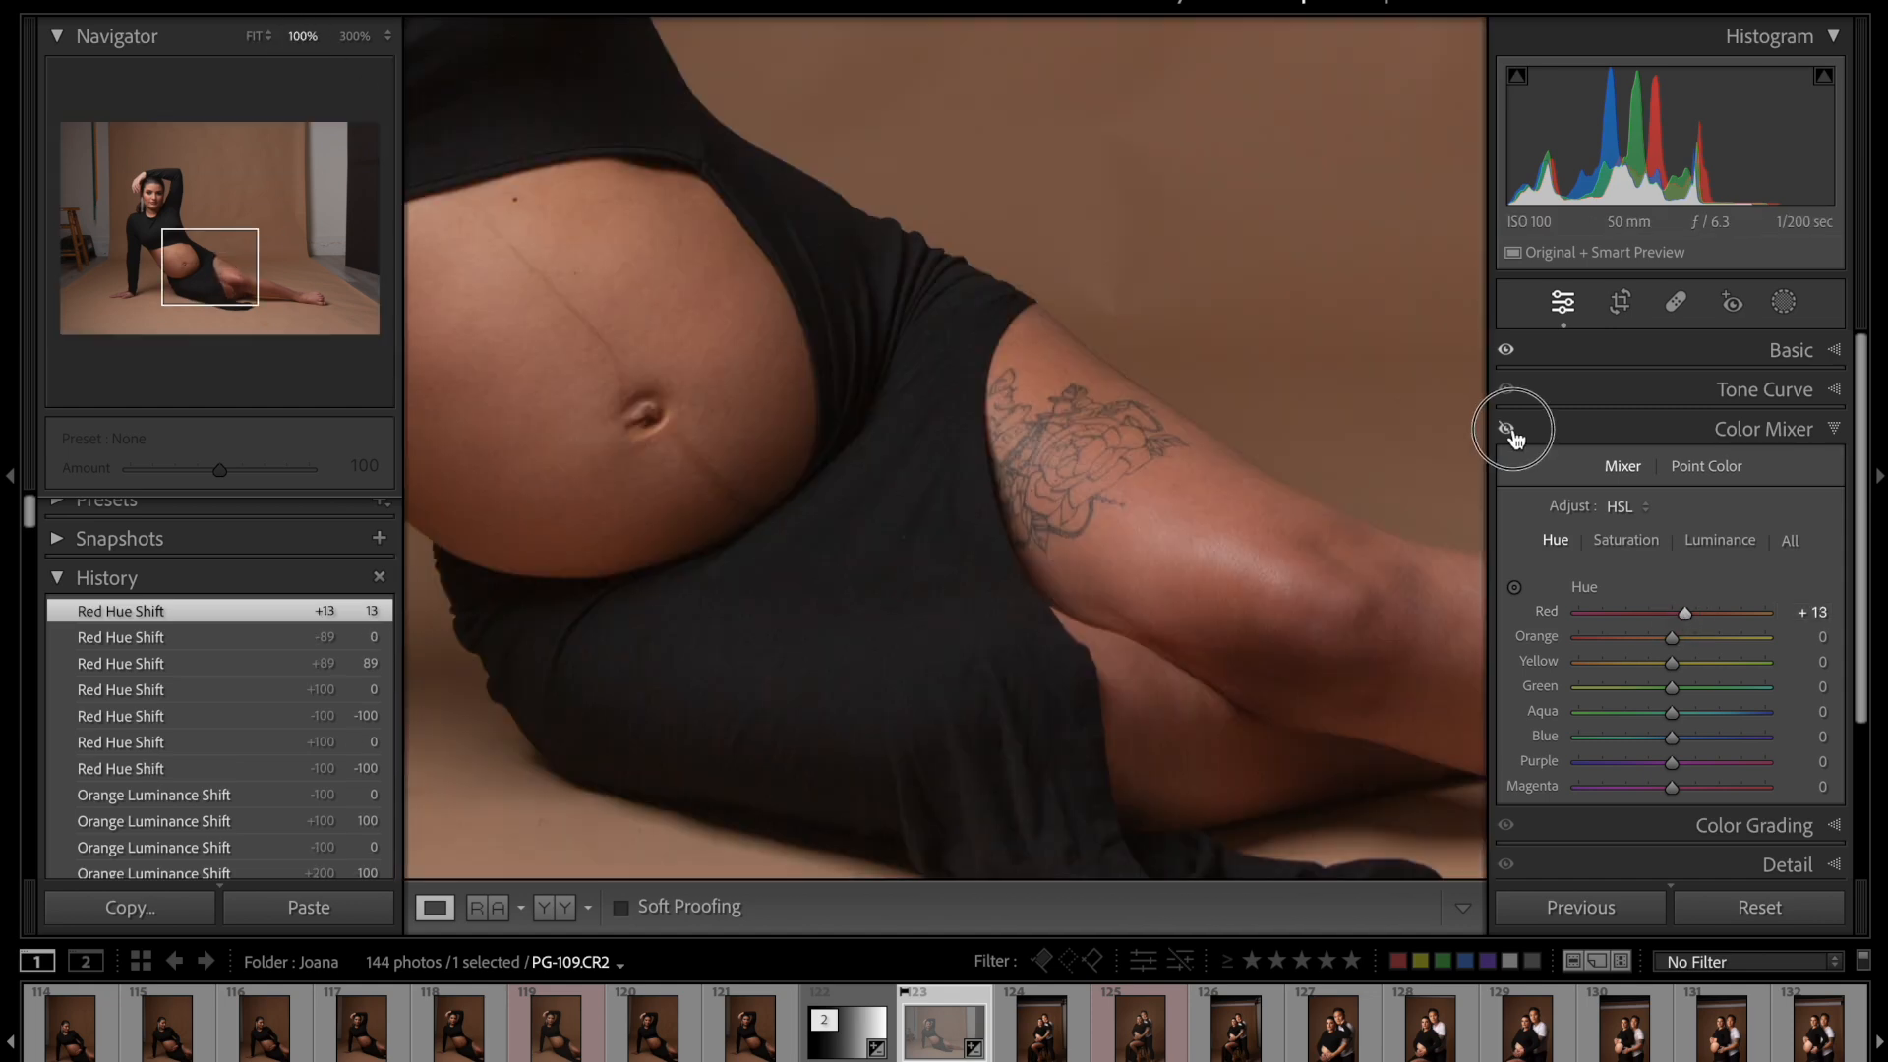
click(1511, 432)
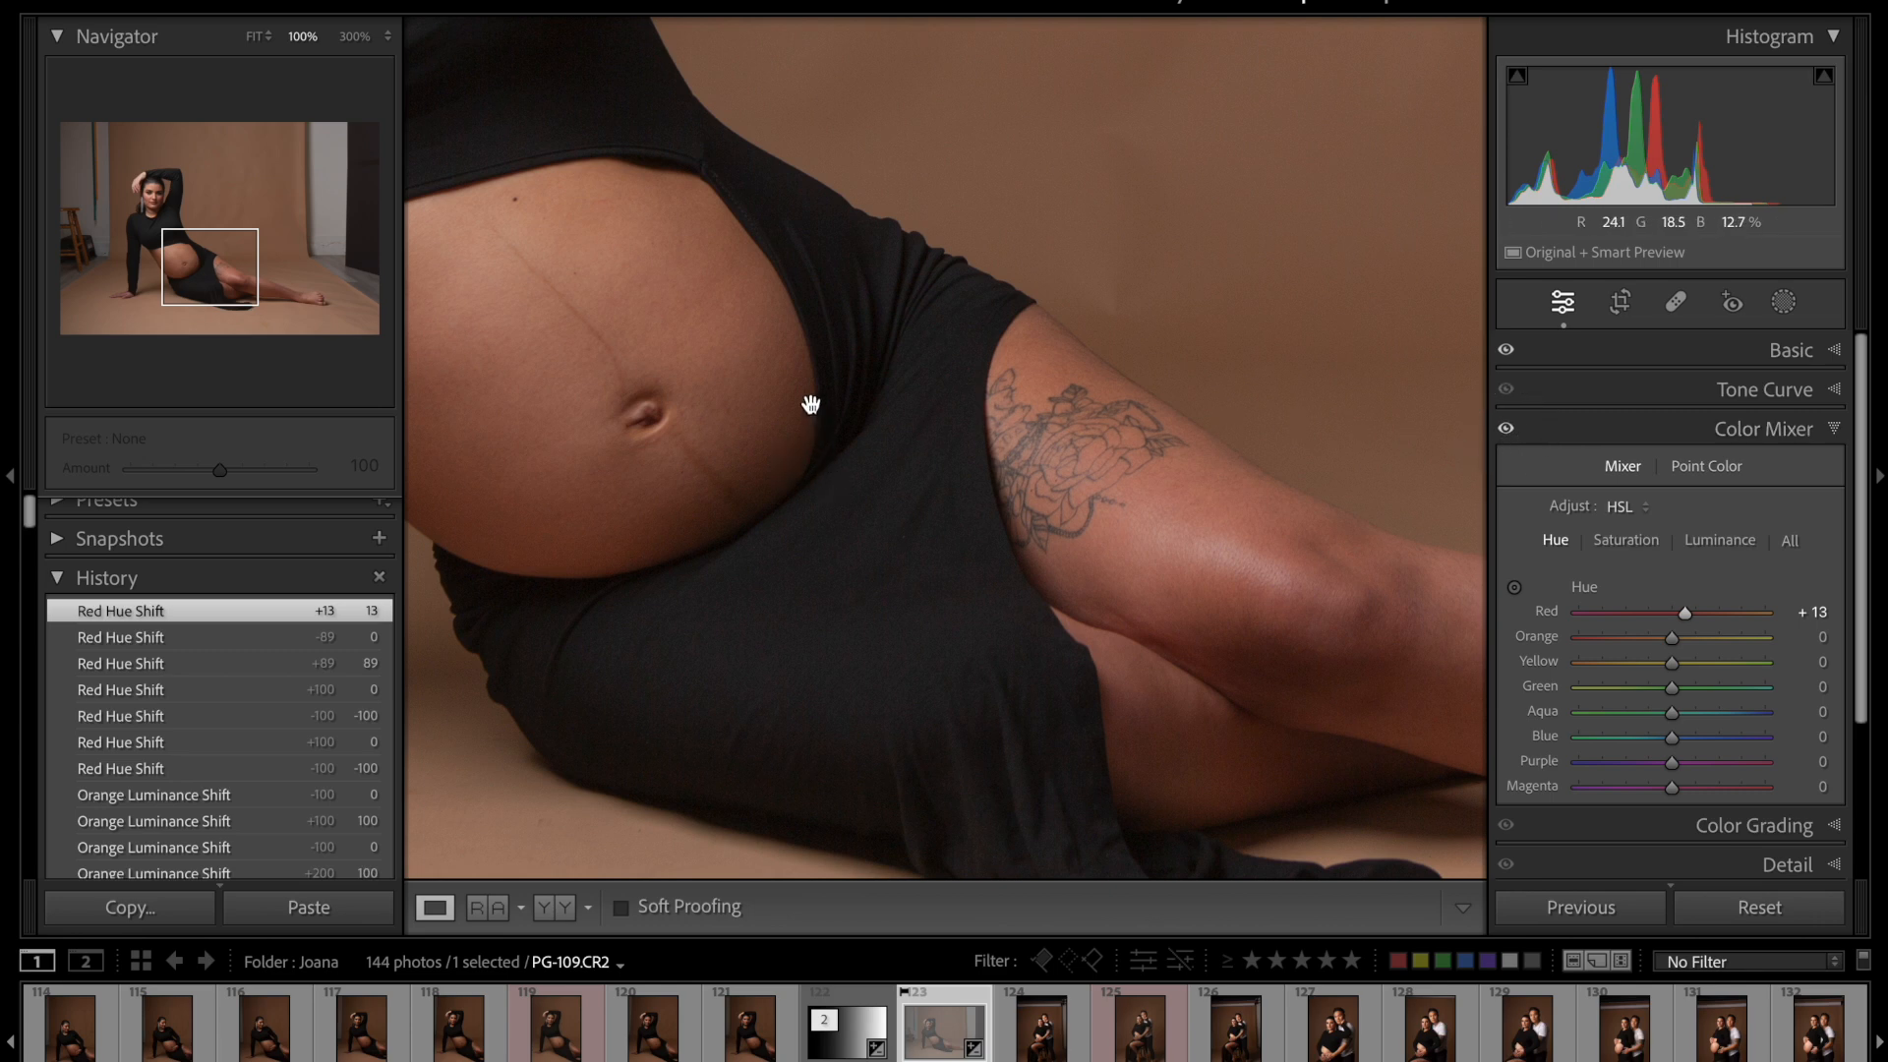
- Examine the face at 100% and 300%, comparing the cheeks with the Color Mixer adjustments off and on
drag(894, 315, 1115, 715)
drag(763, 392, 890, 445)
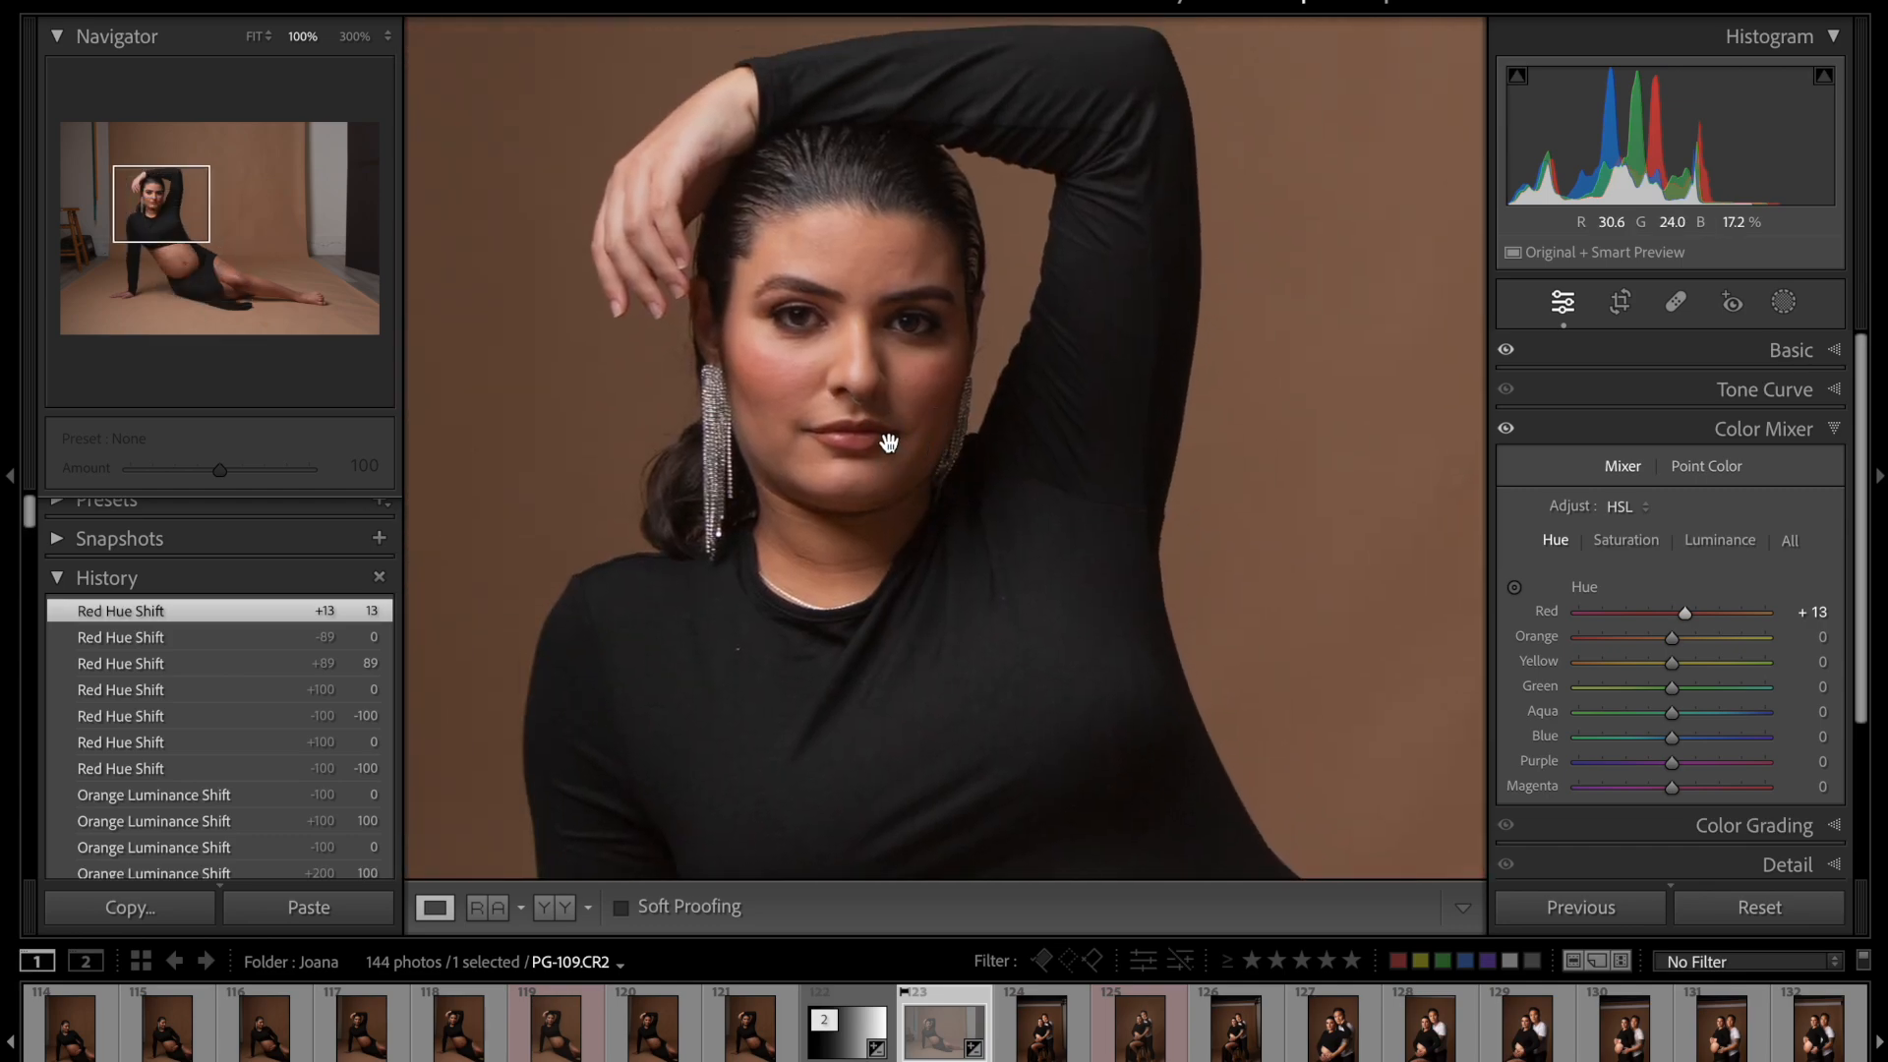
click(356, 36)
drag(662, 286, 970, 570)
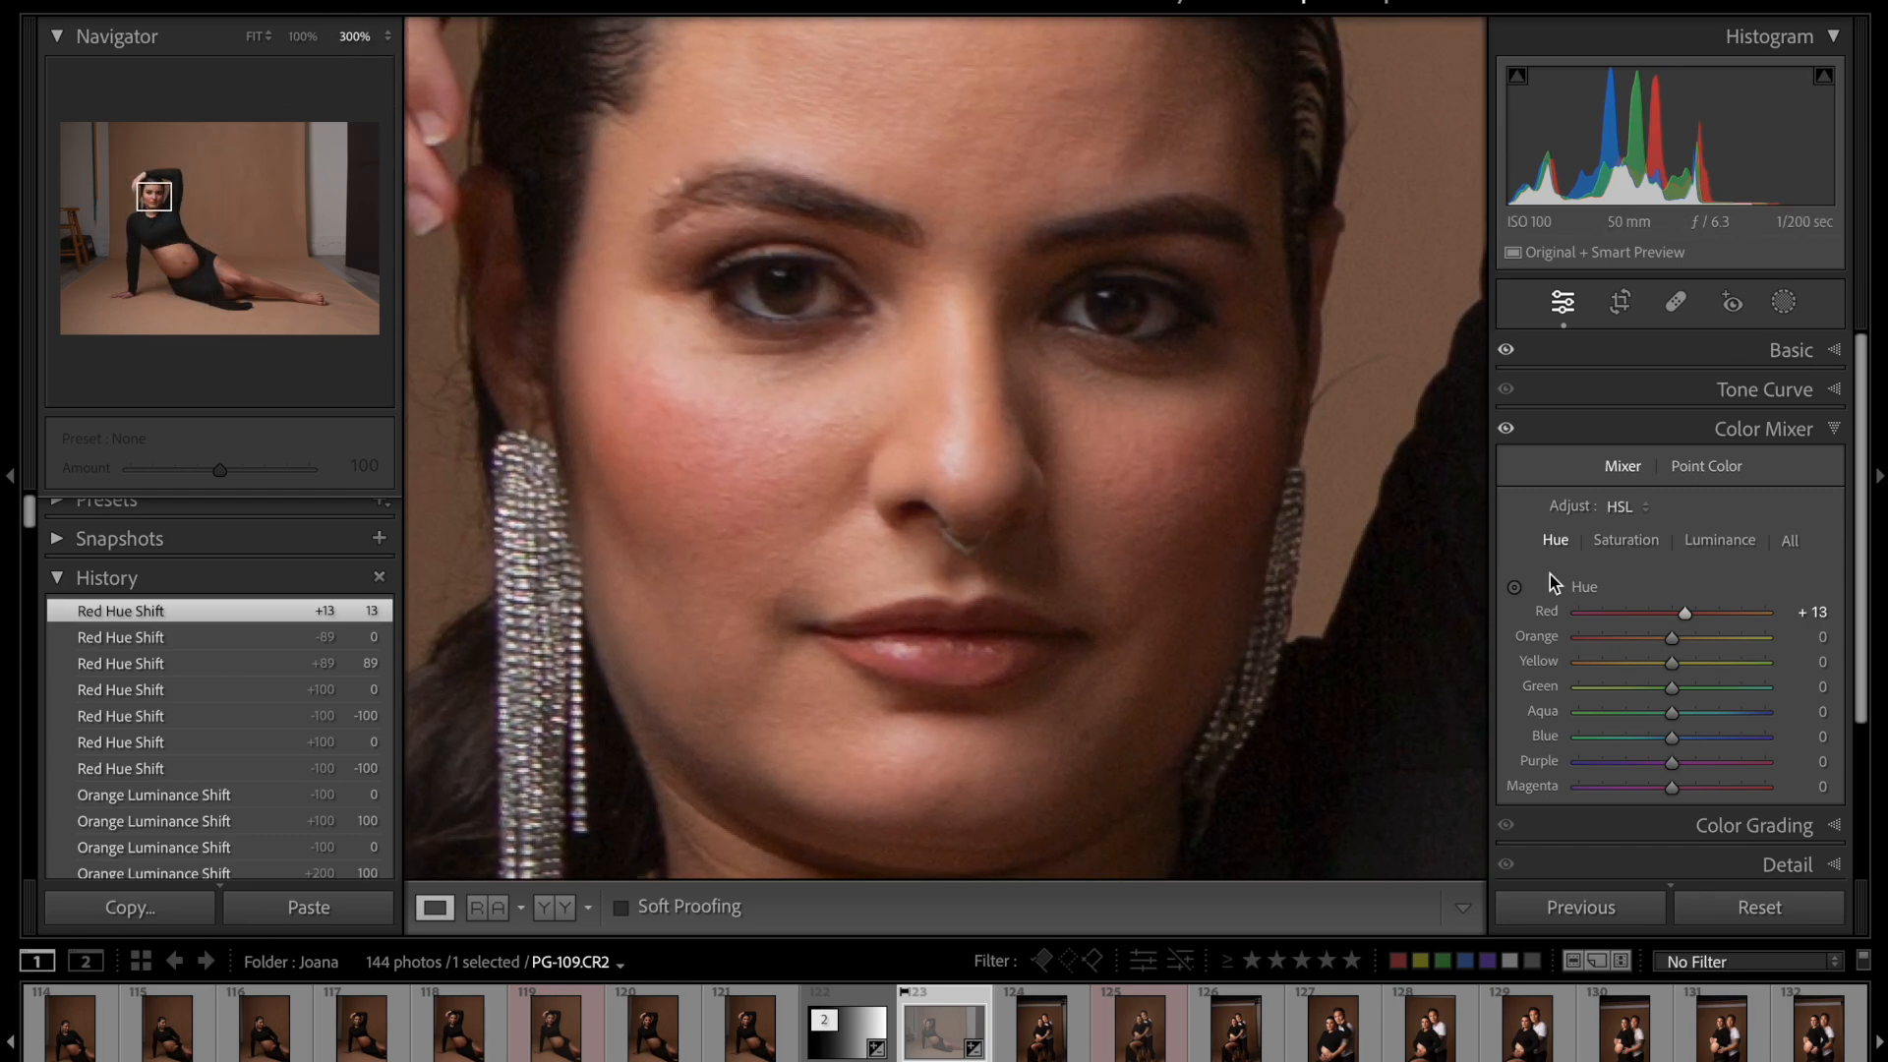
click(1507, 430)
click(1510, 430)
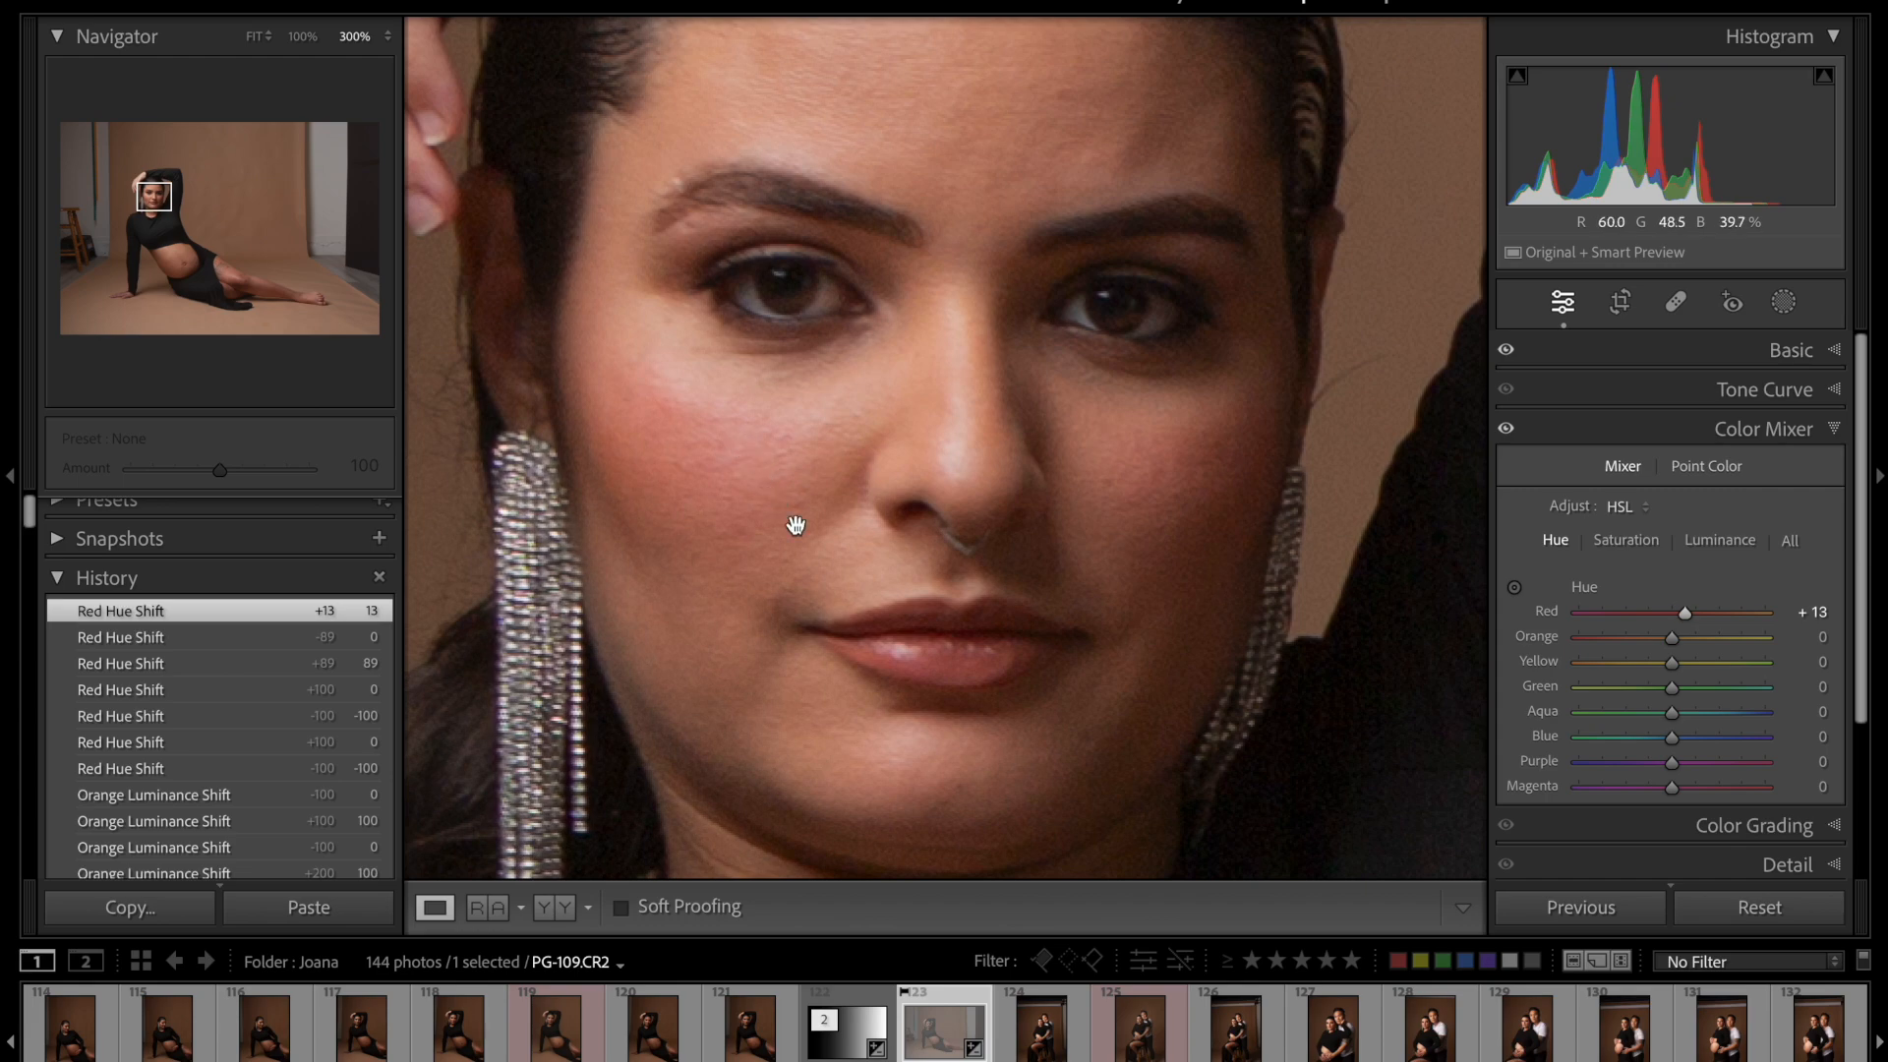
click(1157, 686)
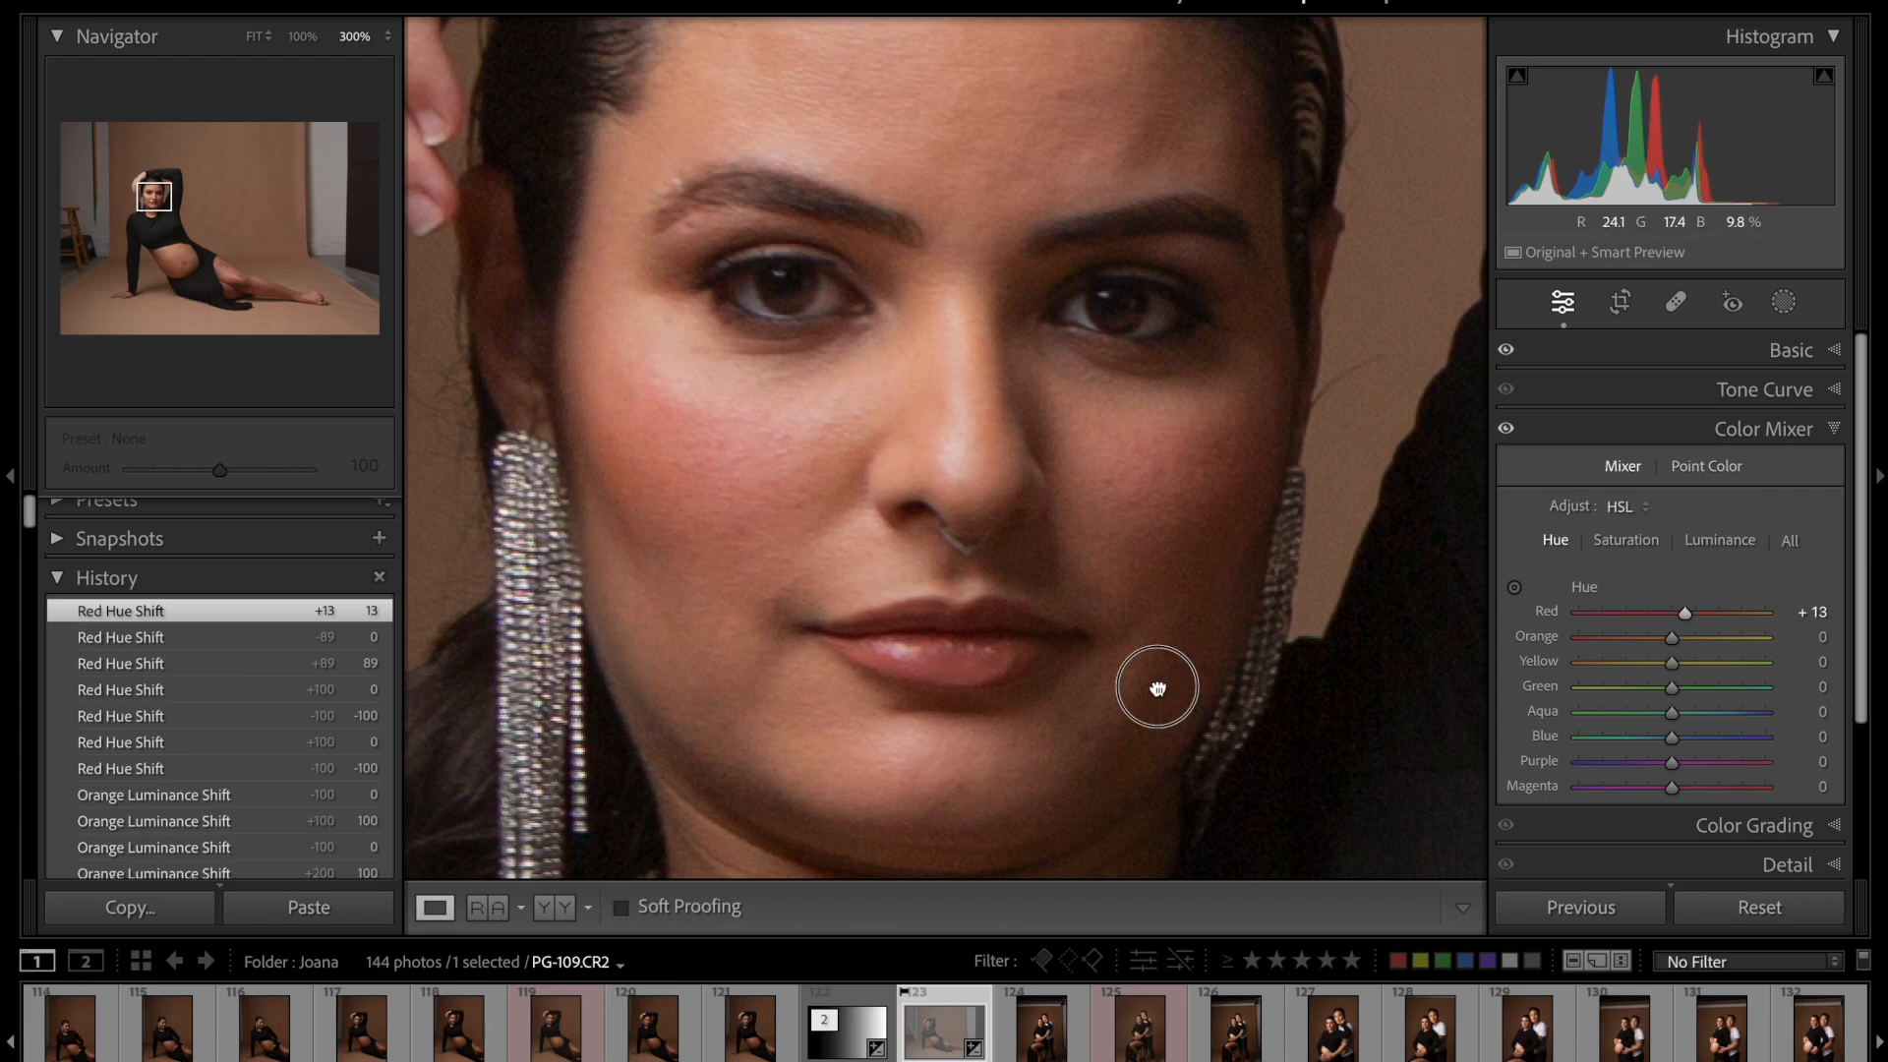
- Viewing the belly and leg at 100%, set the Red hue shift to +28 and toggle the Color Mixer to compare
click(303, 36)
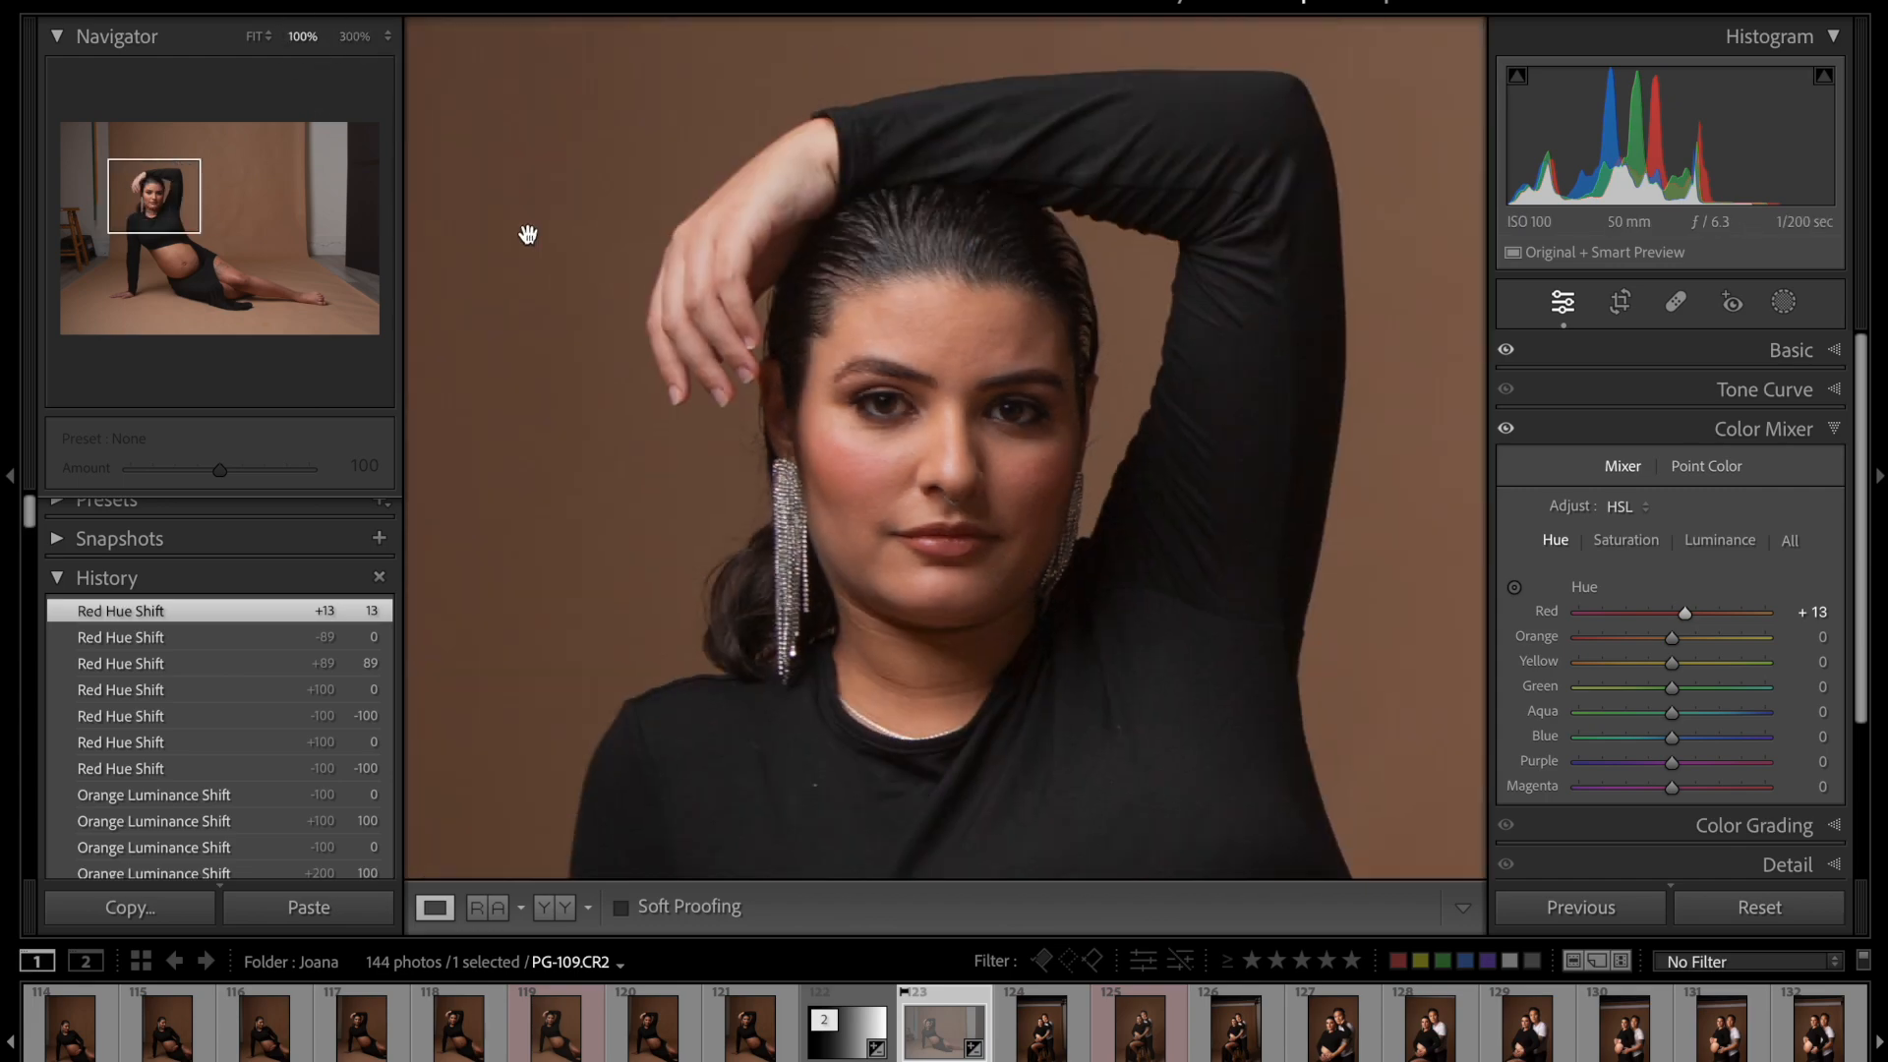
drag(1130, 674, 986, 438)
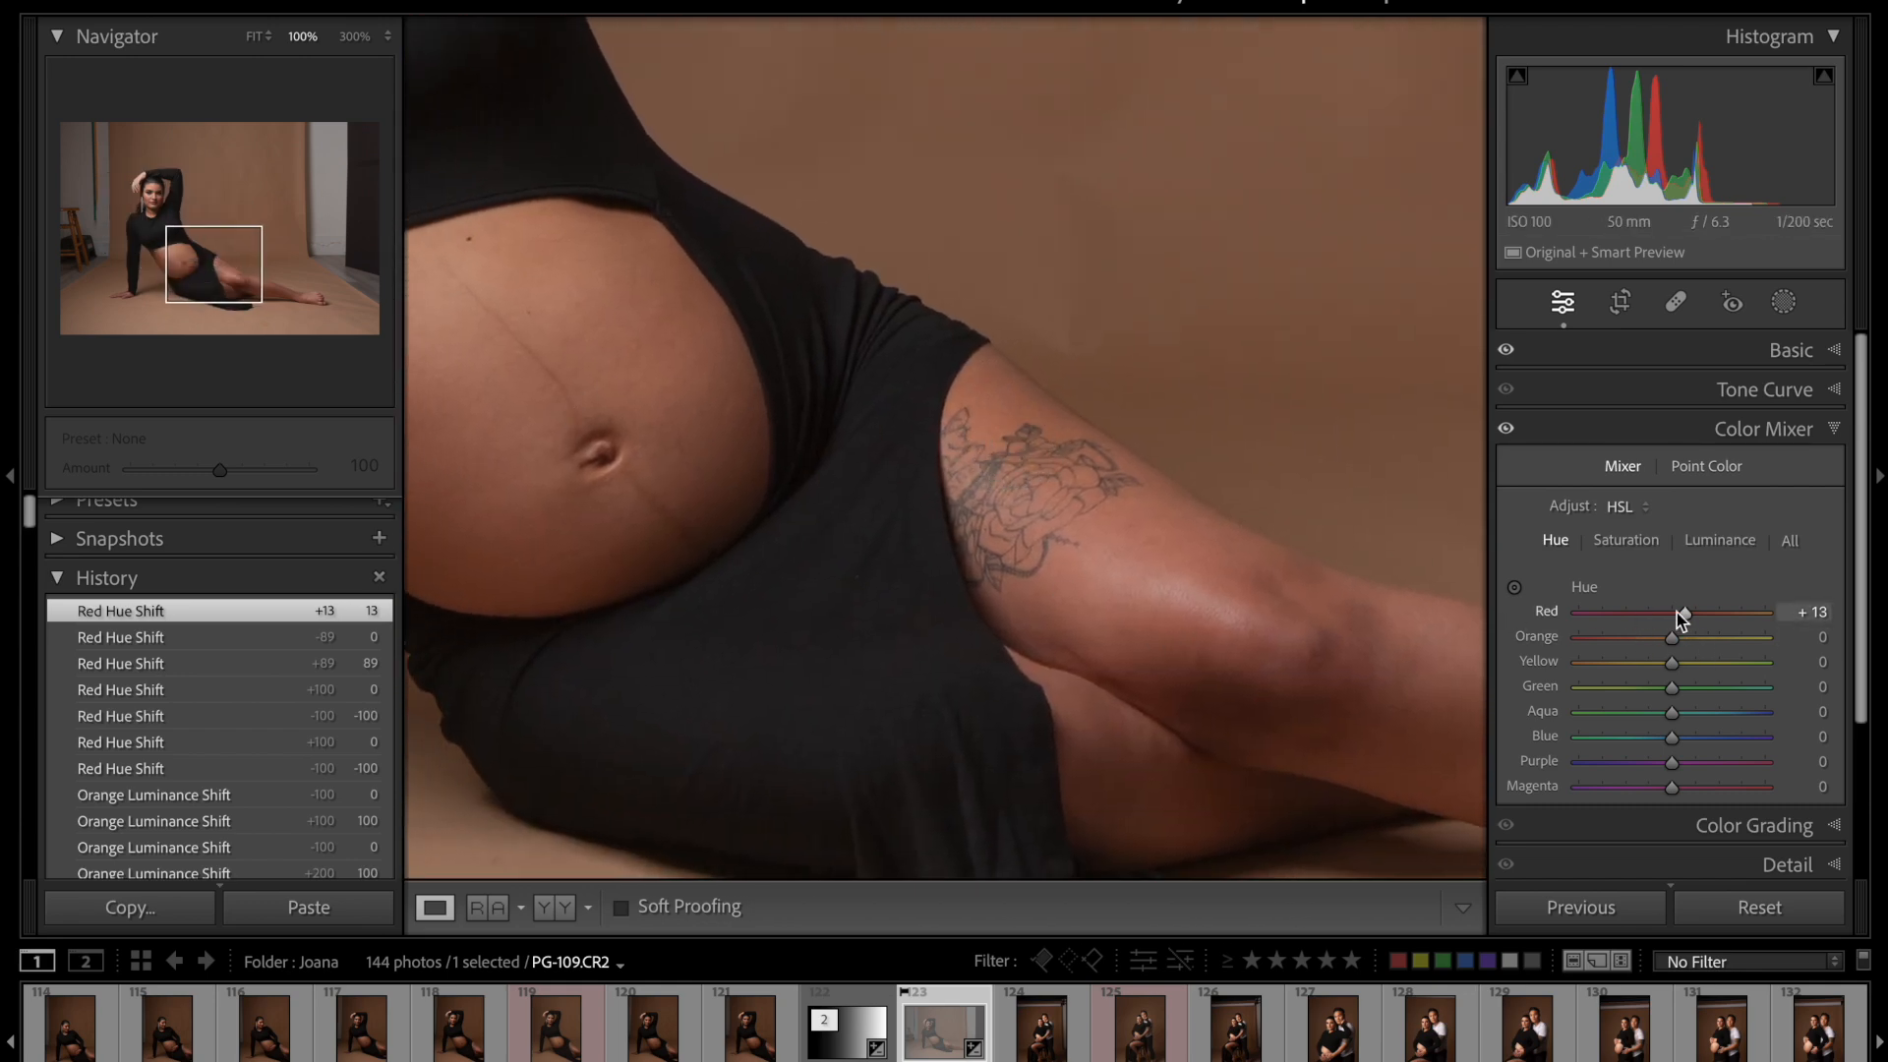
drag(1688, 620, 1700, 617)
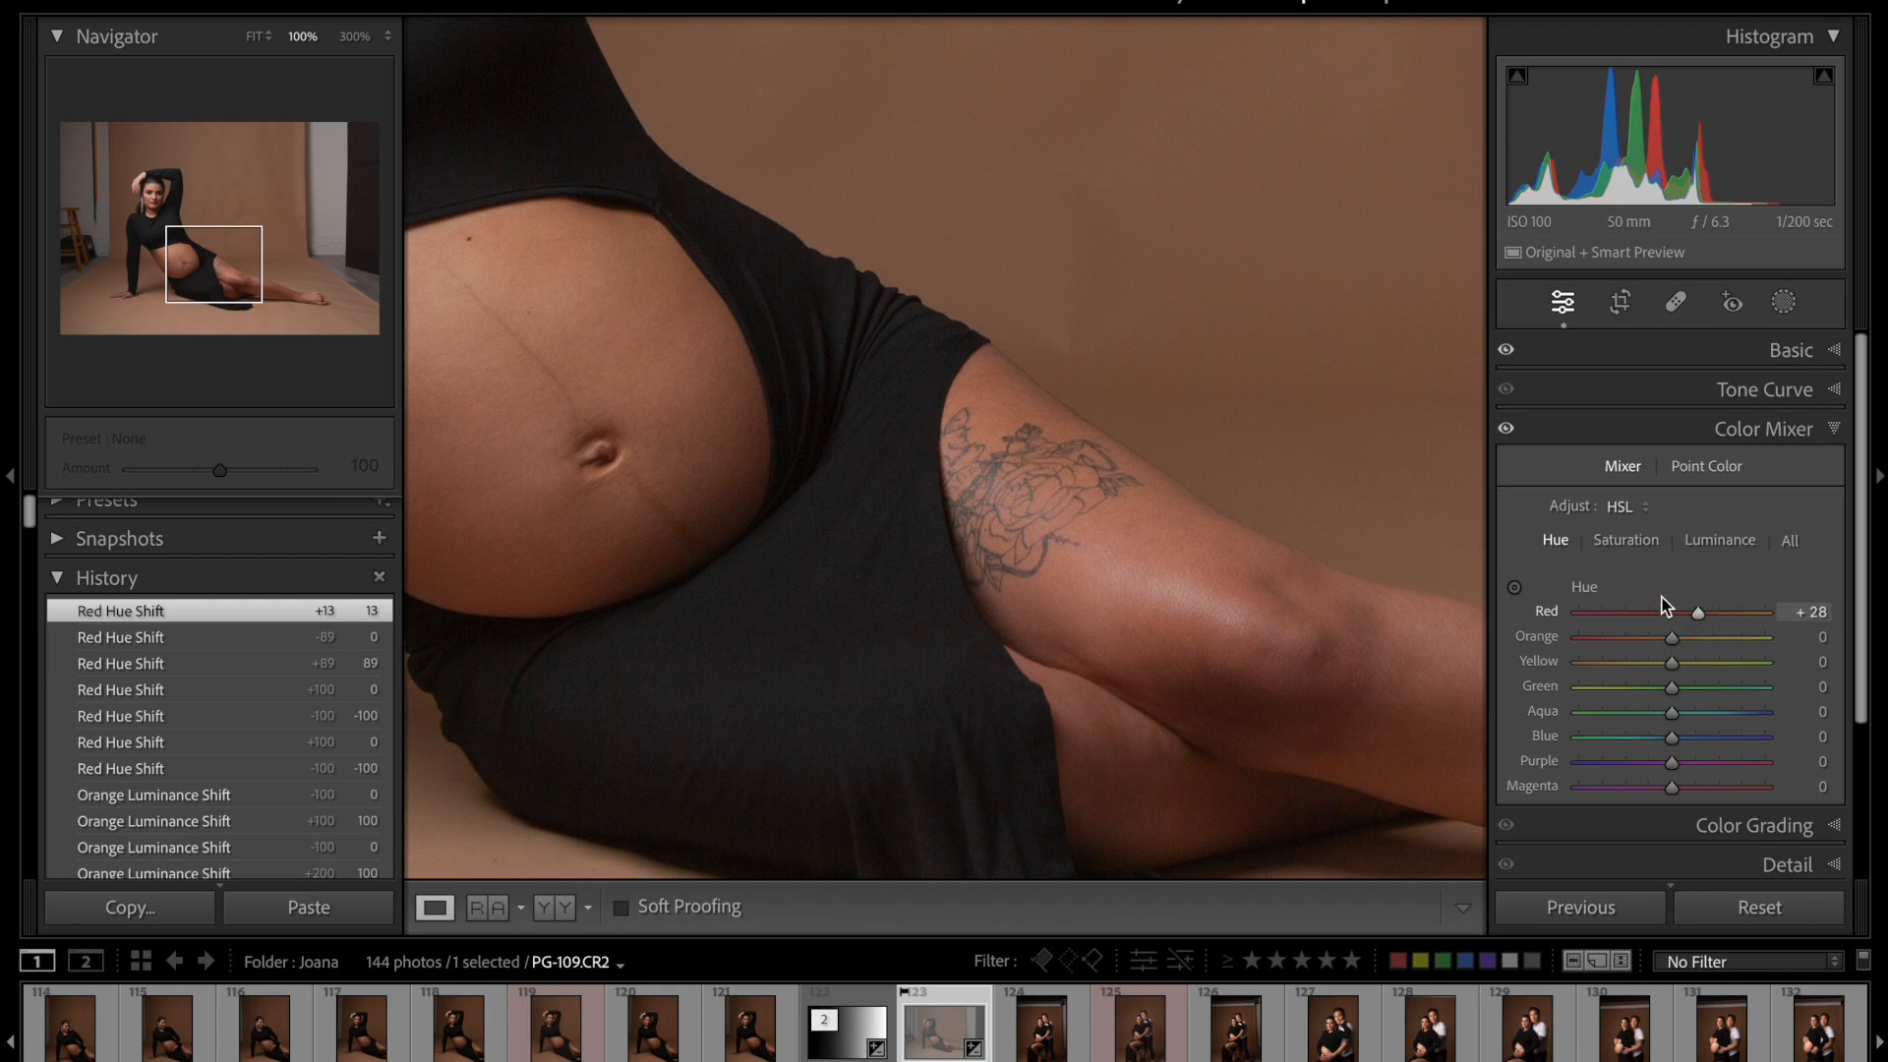
click(1508, 434)
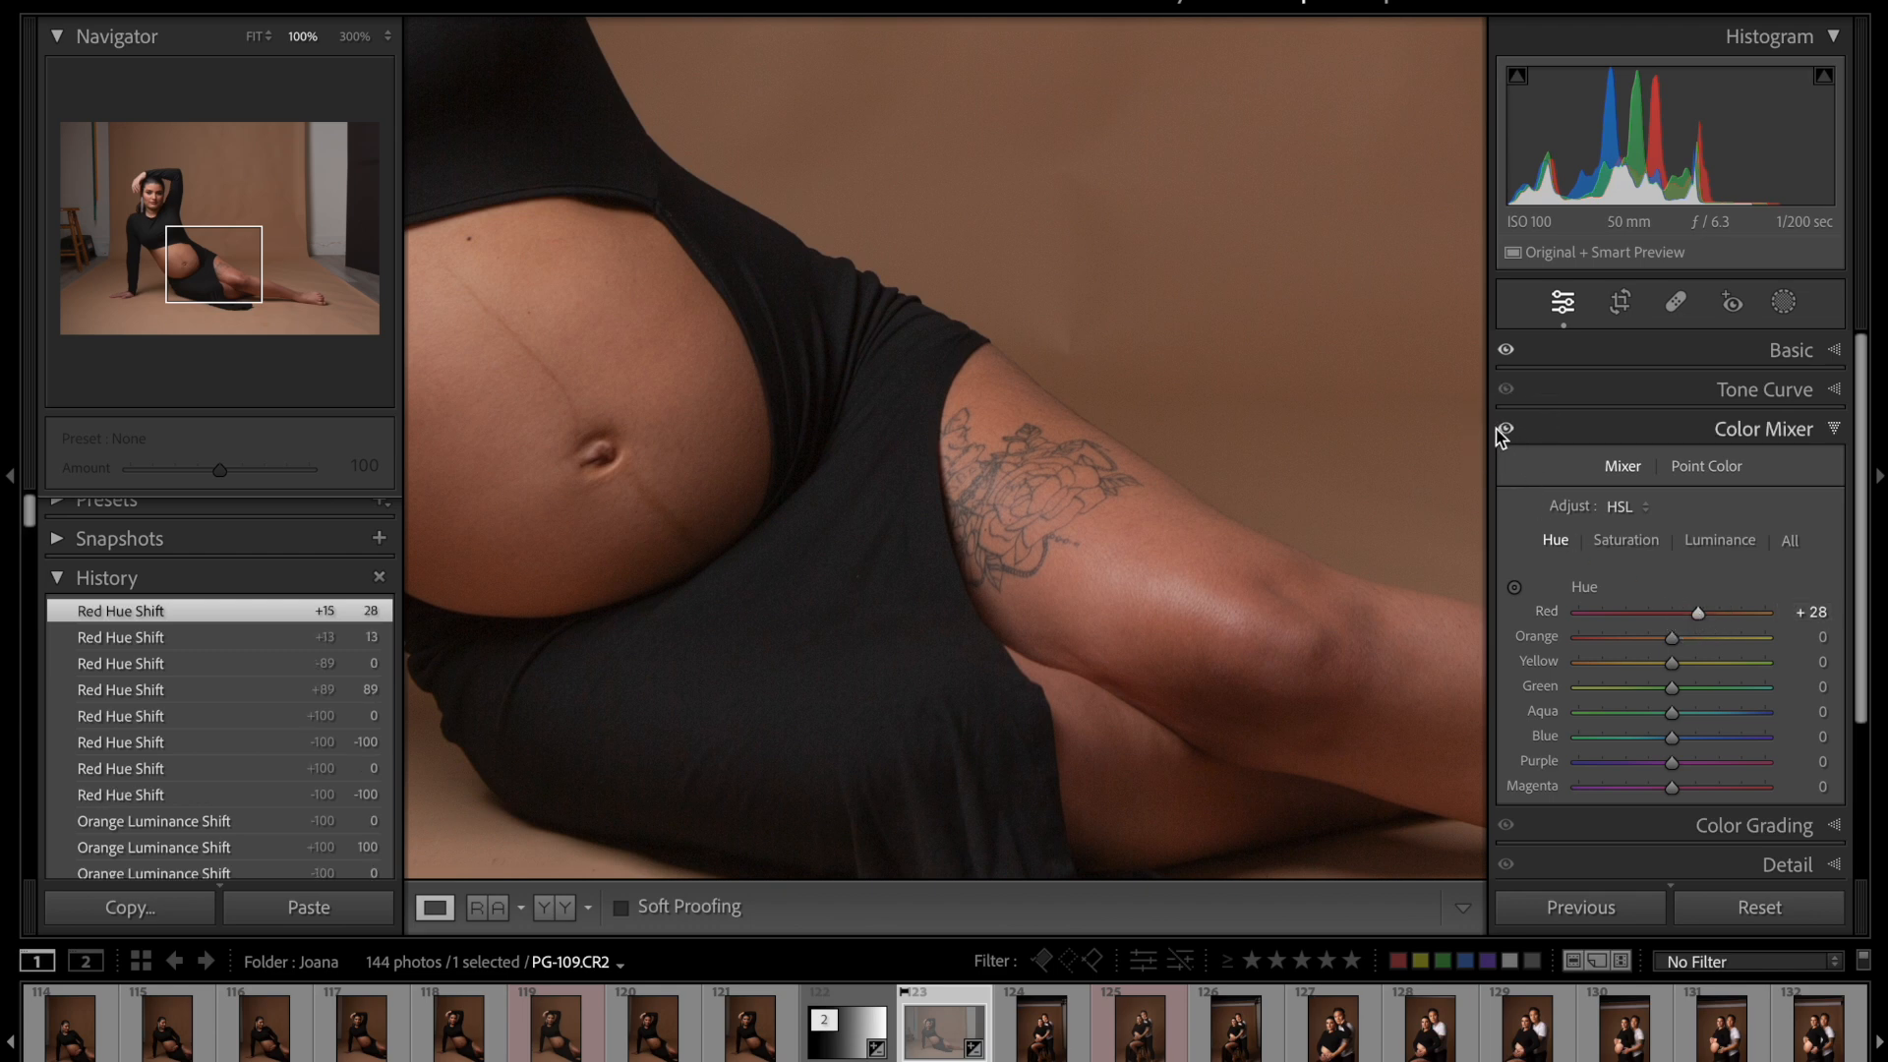
- Examine the face at 100% and 300%, comparing the skin tones with the Color Mixer adjustments off and on
drag(886, 371, 970, 750)
drag(748, 413, 847, 477)
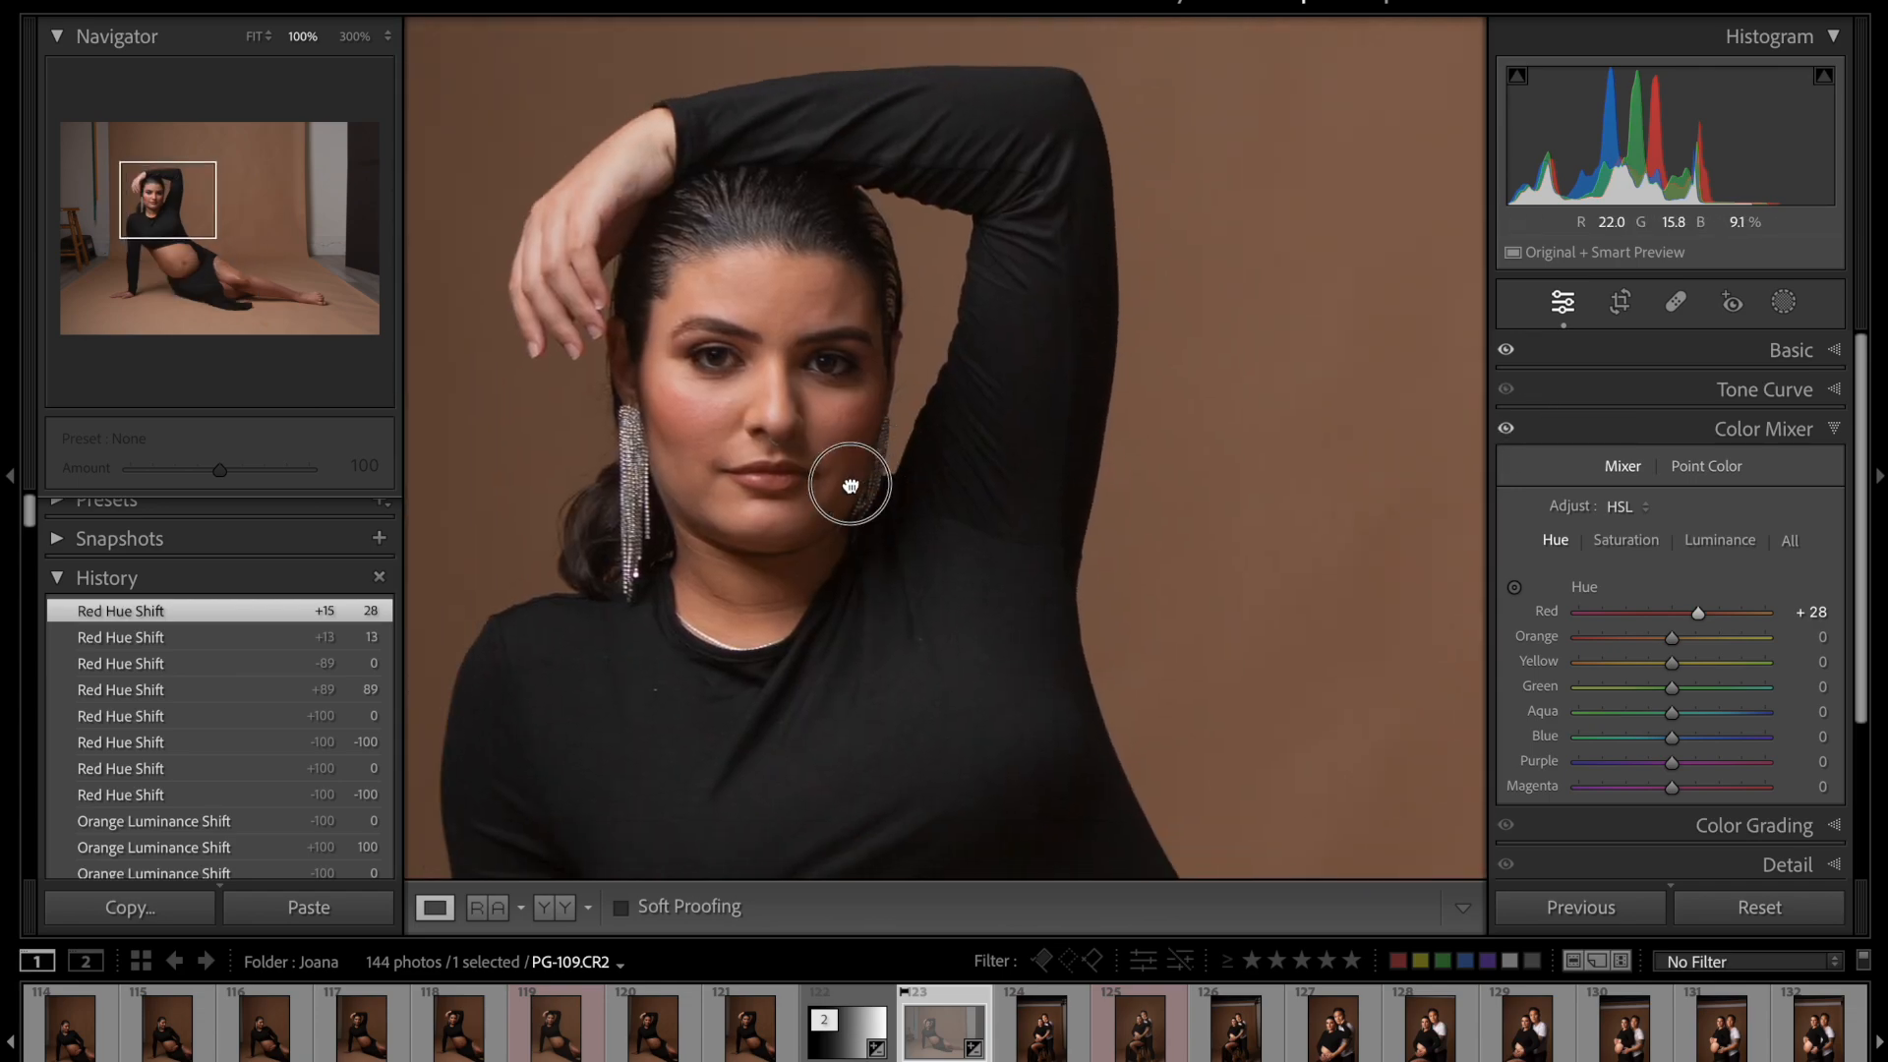
click(355, 48)
drag(662, 387, 1239, 550)
click(1509, 432)
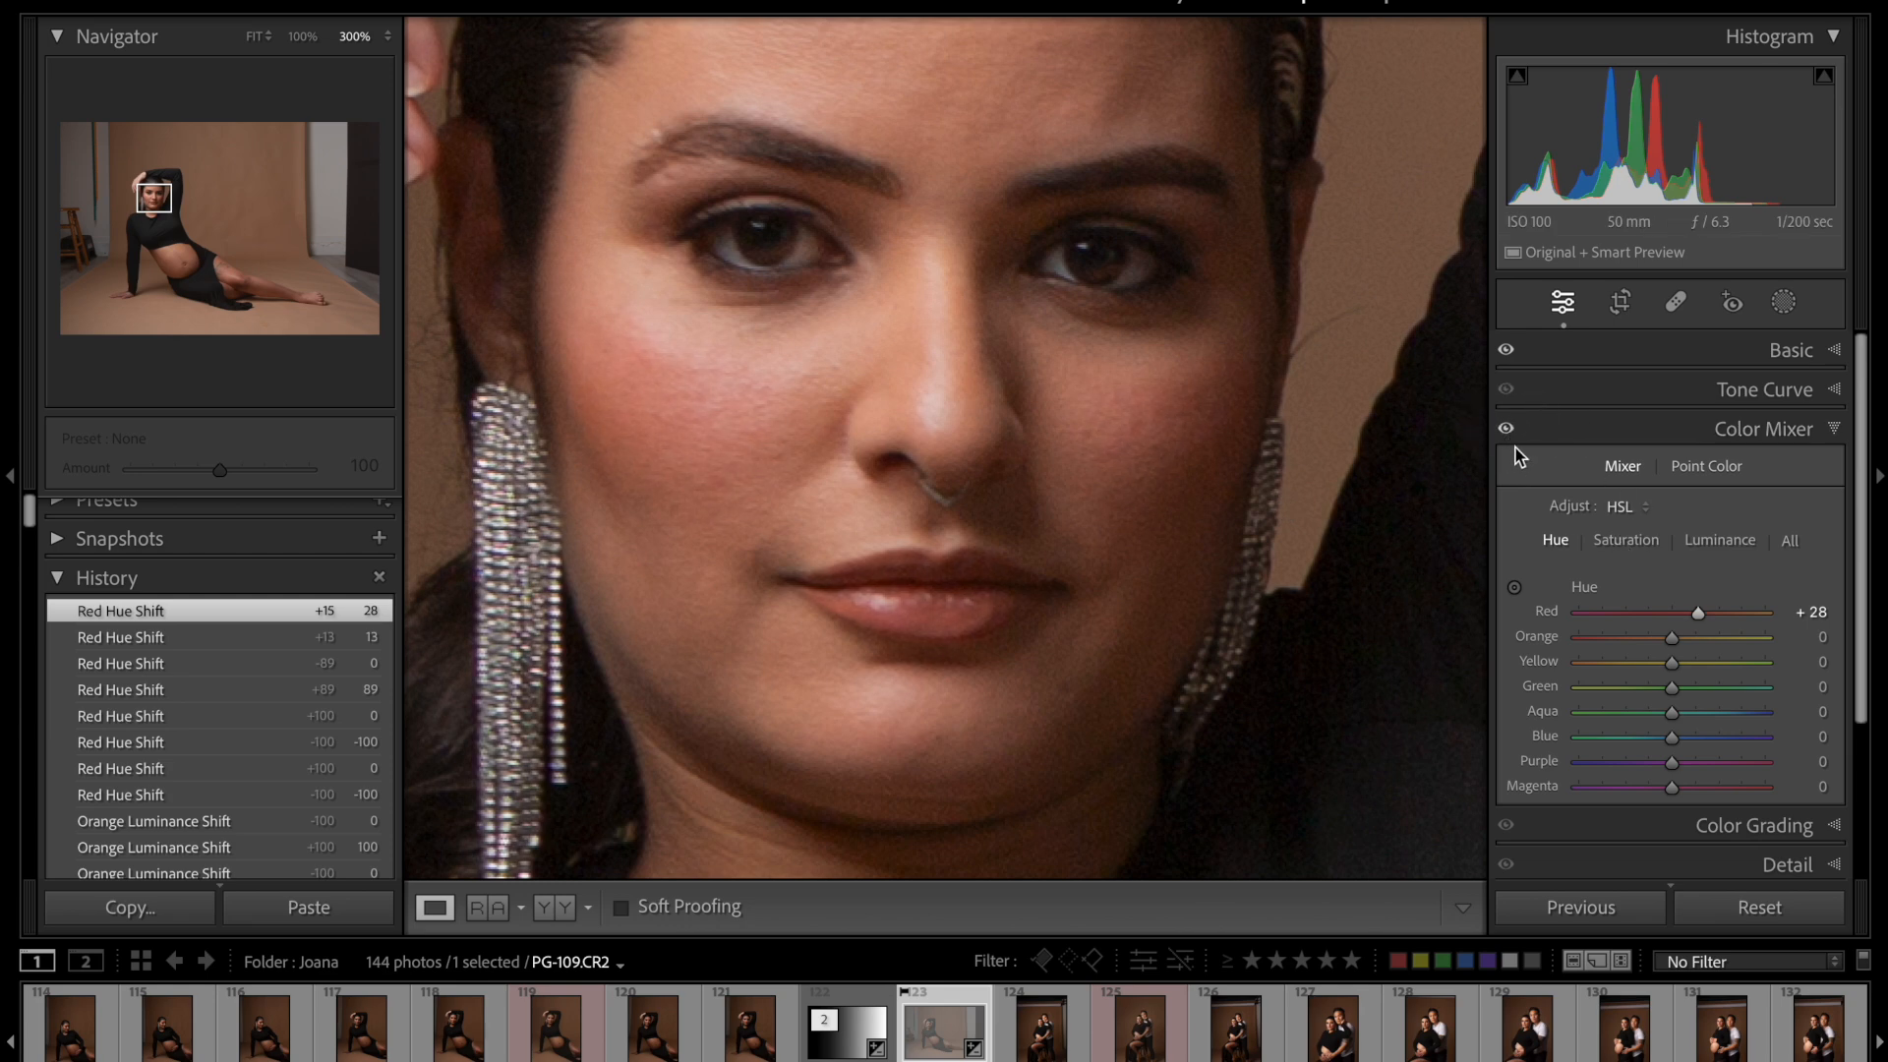
click(1508, 431)
- Set the Red hue shift to +17, compare the face with the Color Mixer off and on, and return to the full photo
drag(1695, 617, 1688, 614)
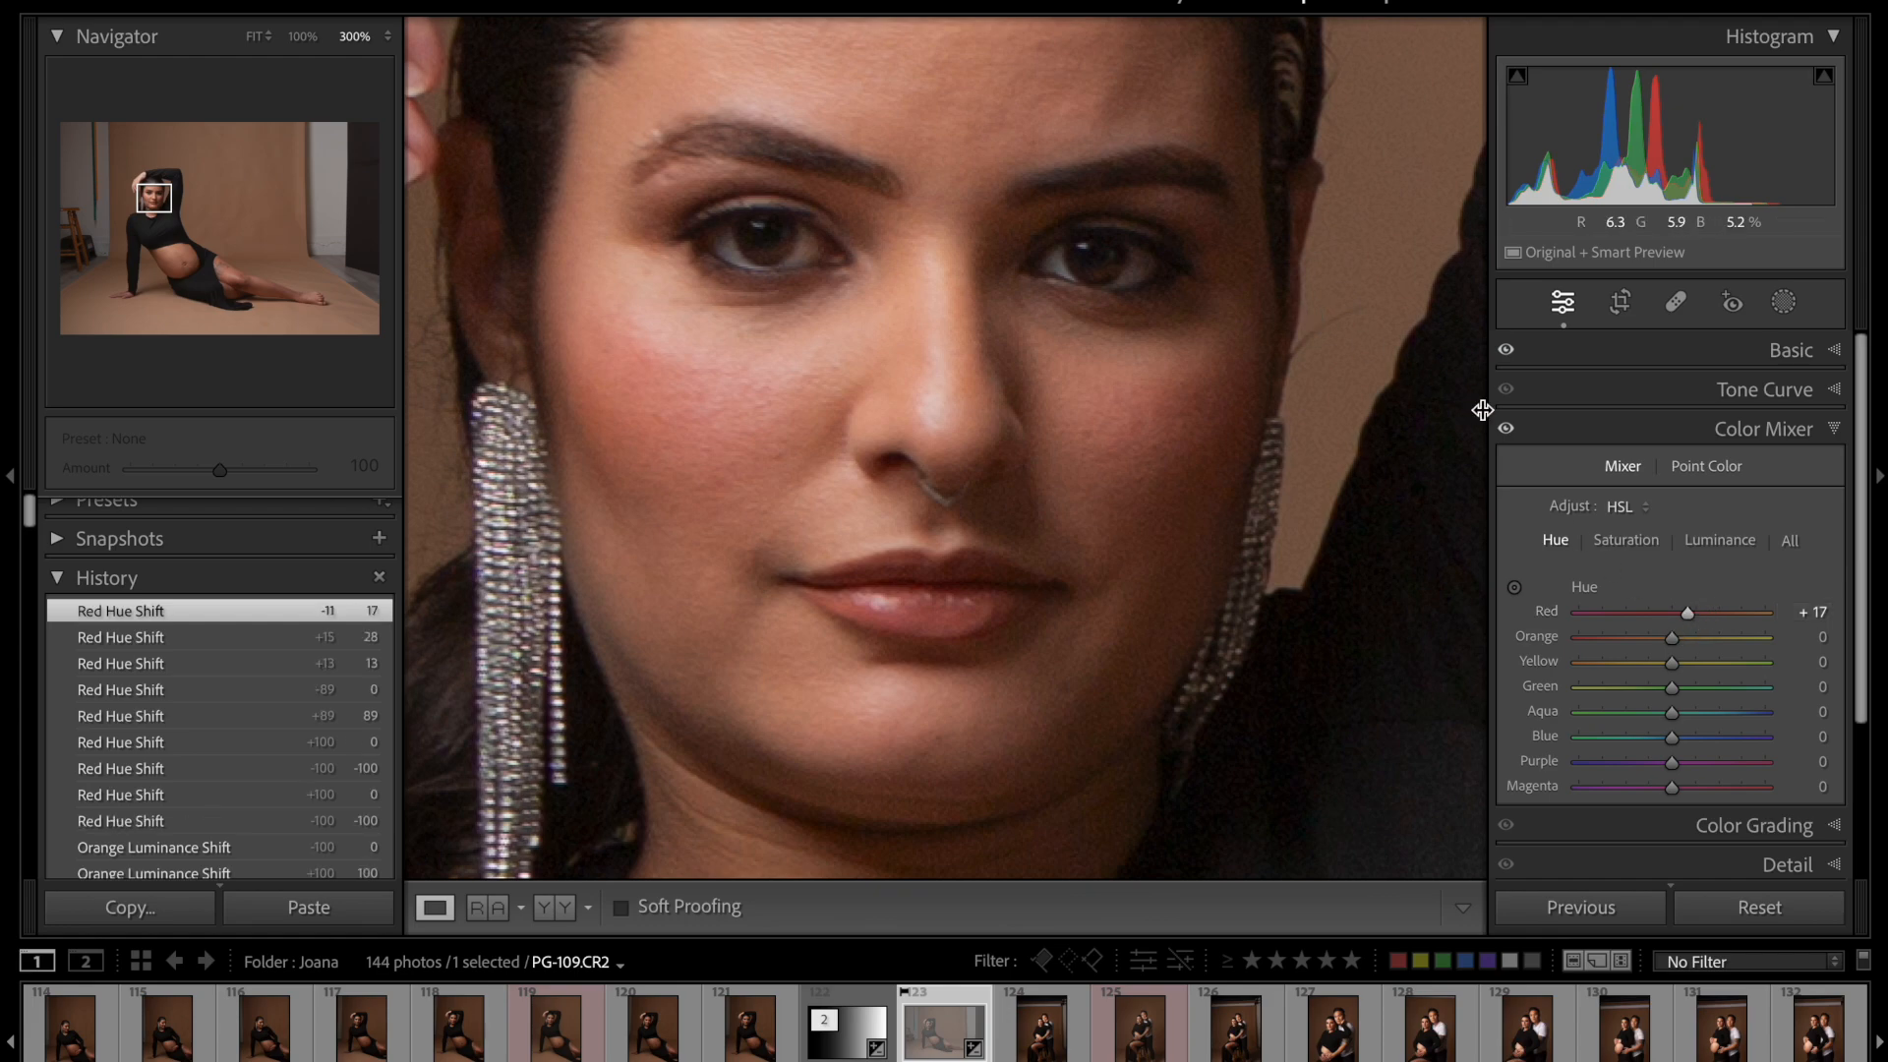
click(1508, 430)
click(1511, 433)
click(1067, 516)
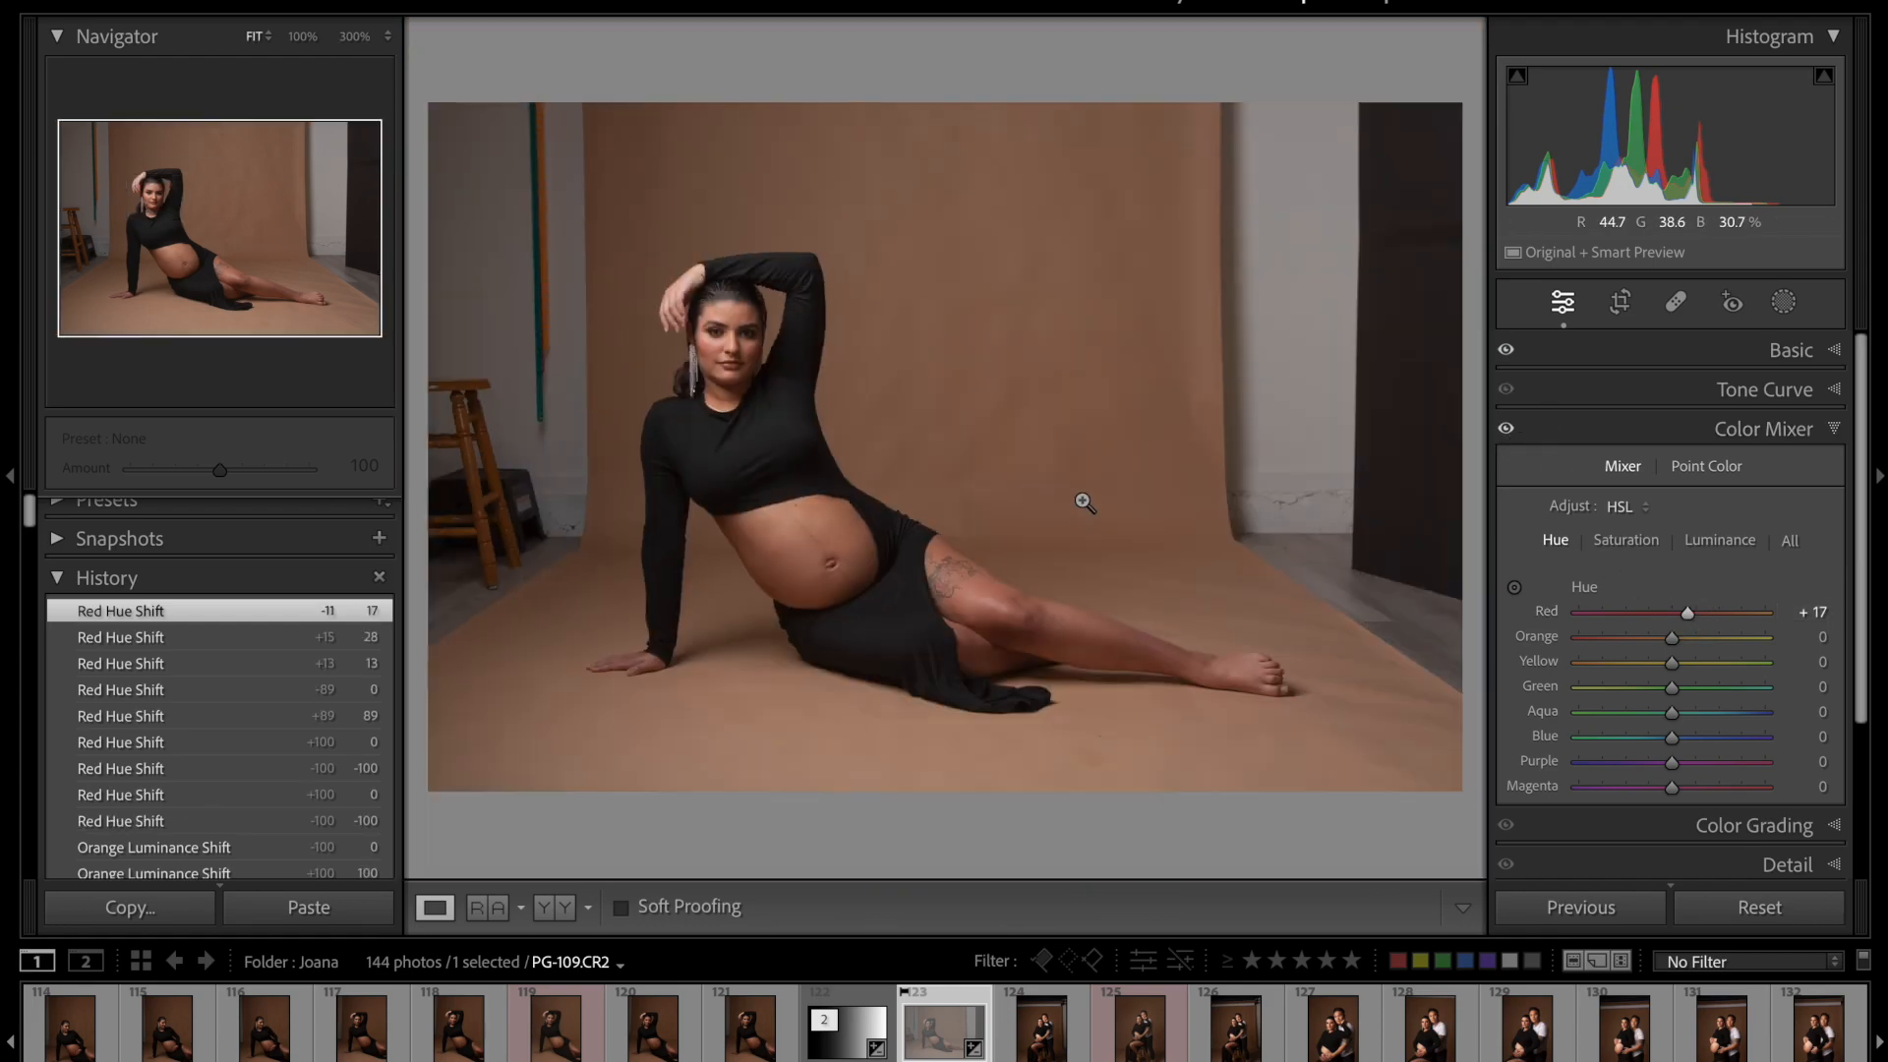
- With the Saturation adjustments open, examine the skin color on the leg, belly and face at 100%
click(1637, 542)
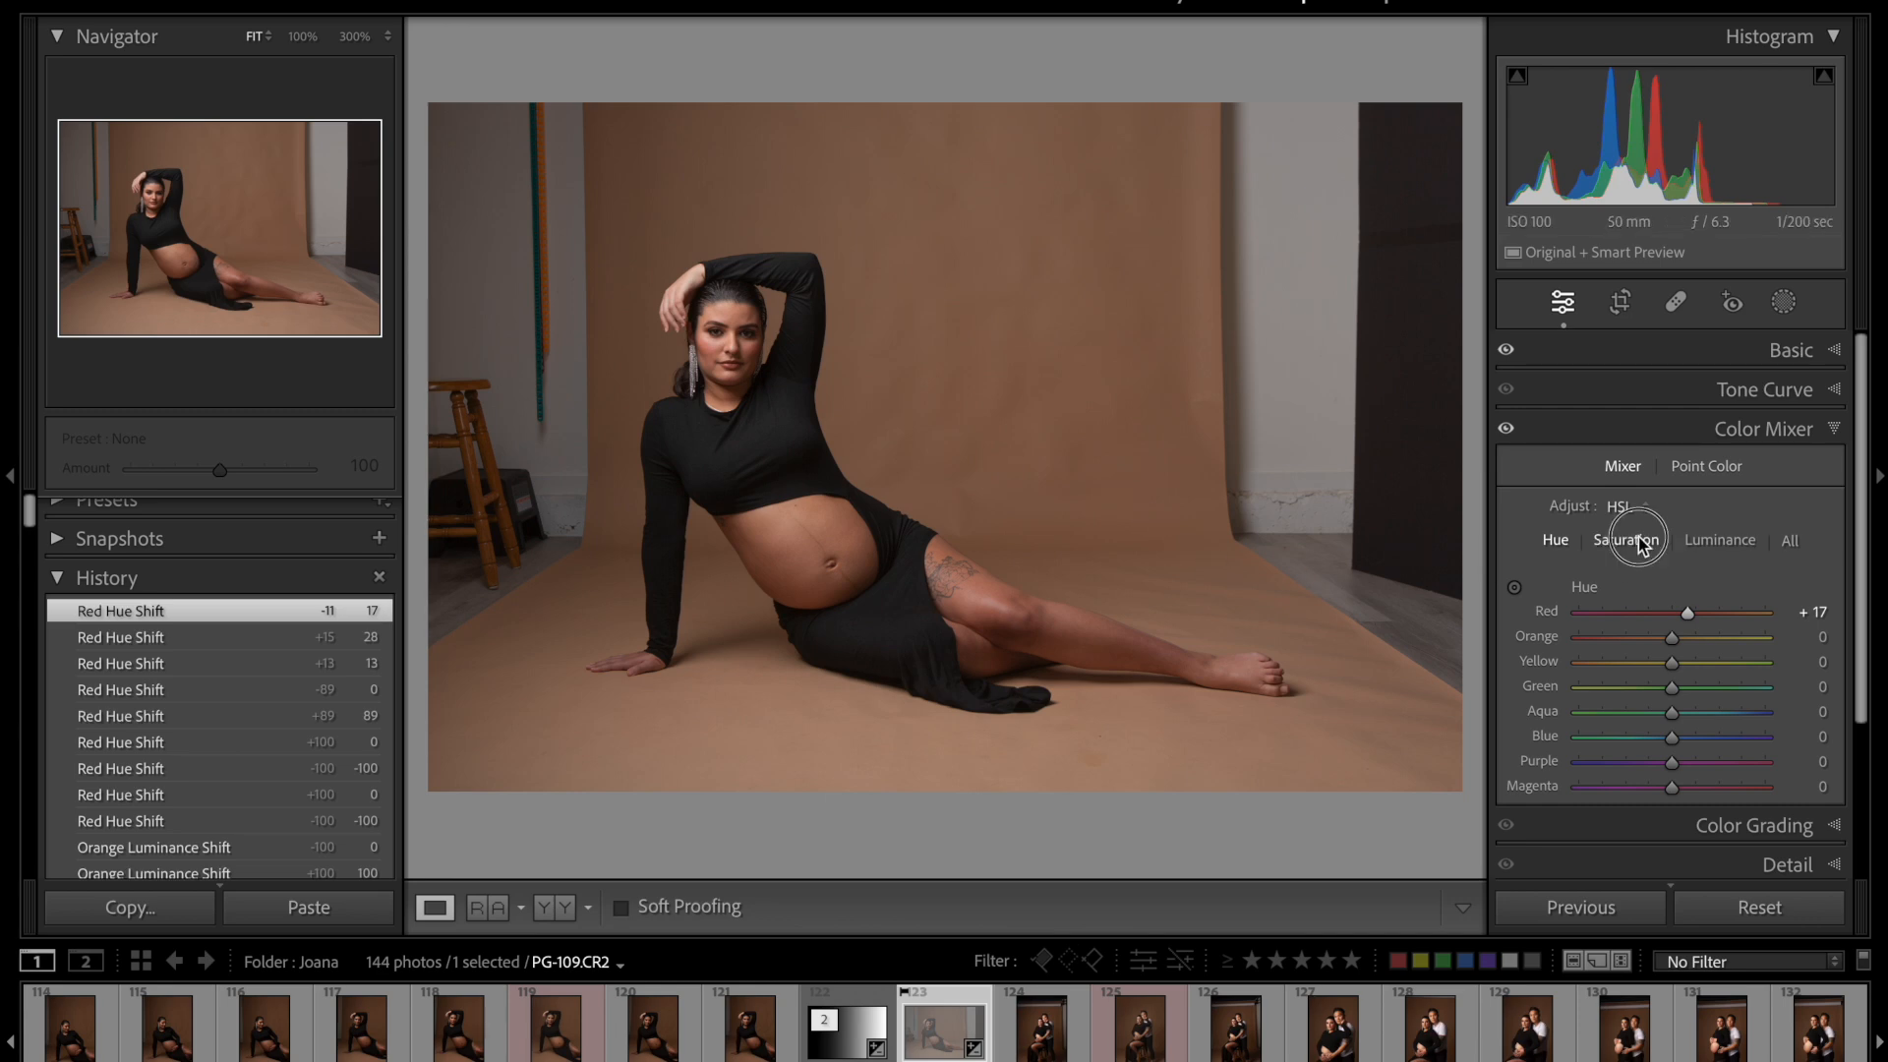
drag(920, 532, 949, 354)
click(299, 37)
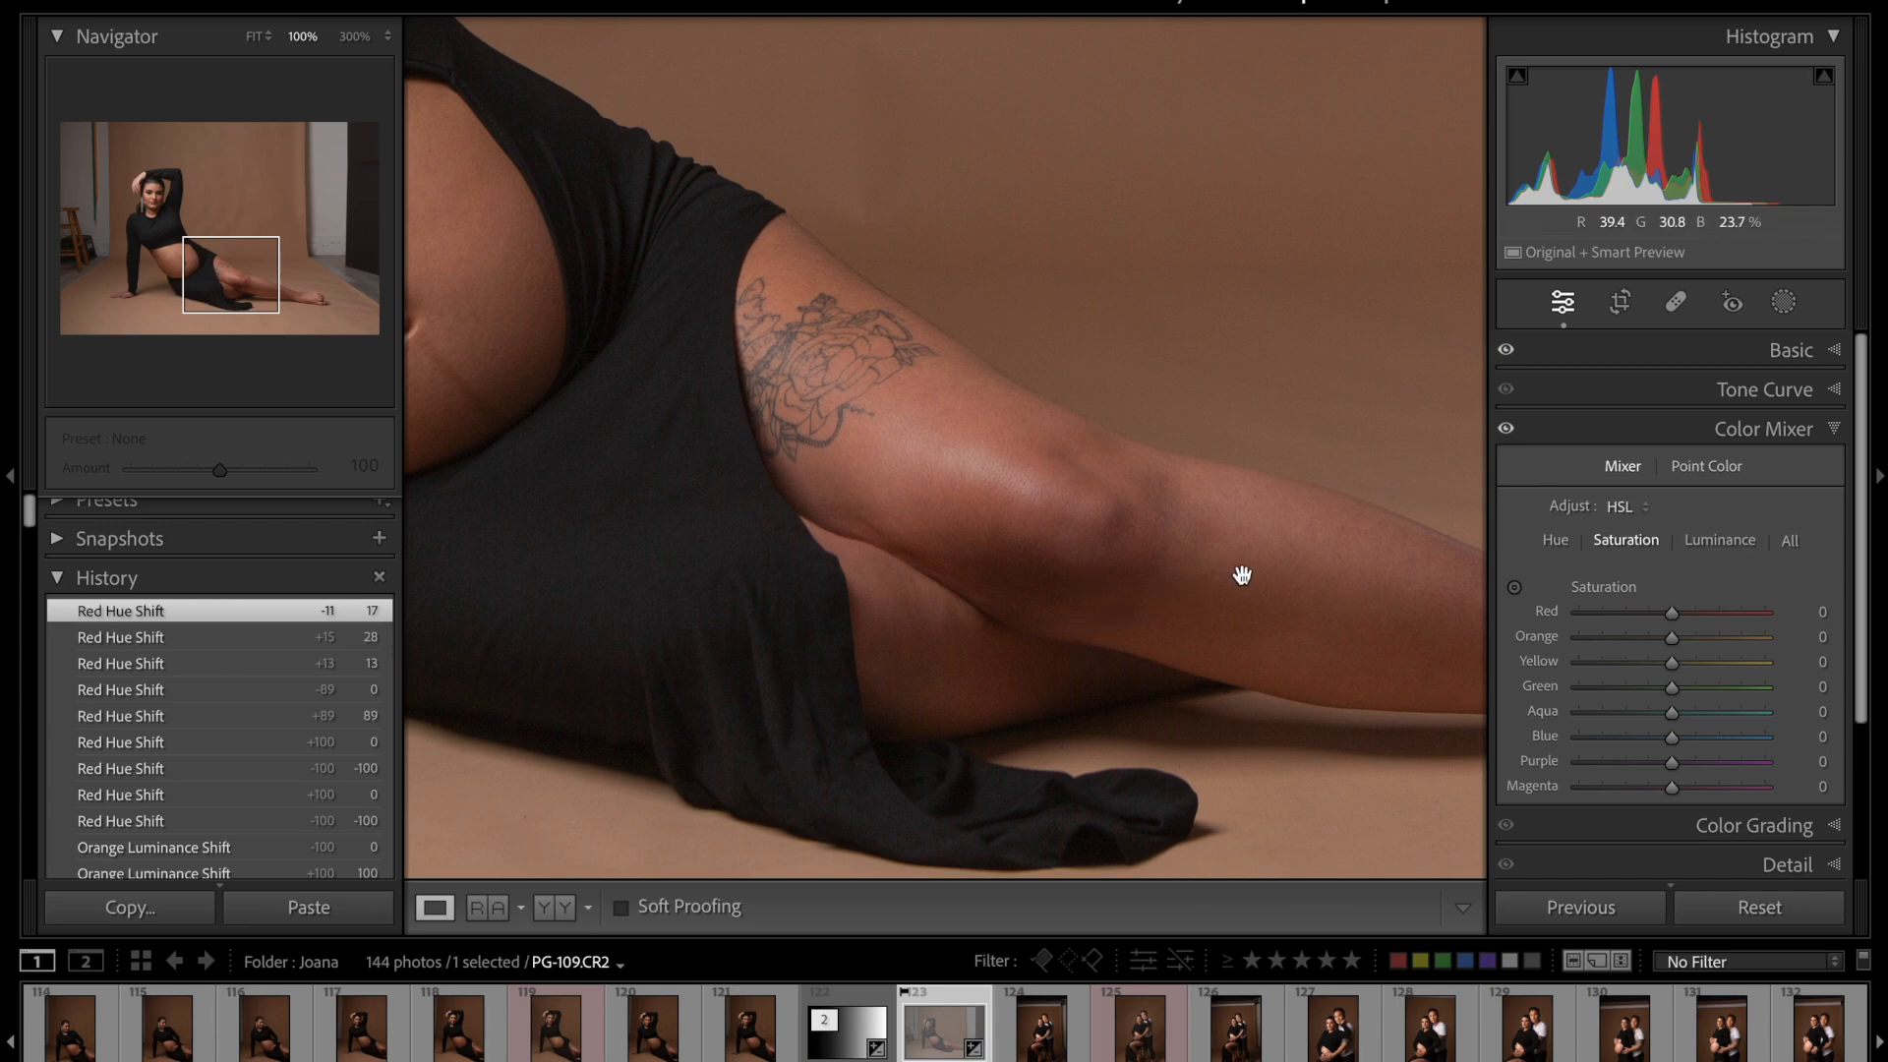
click(1274, 585)
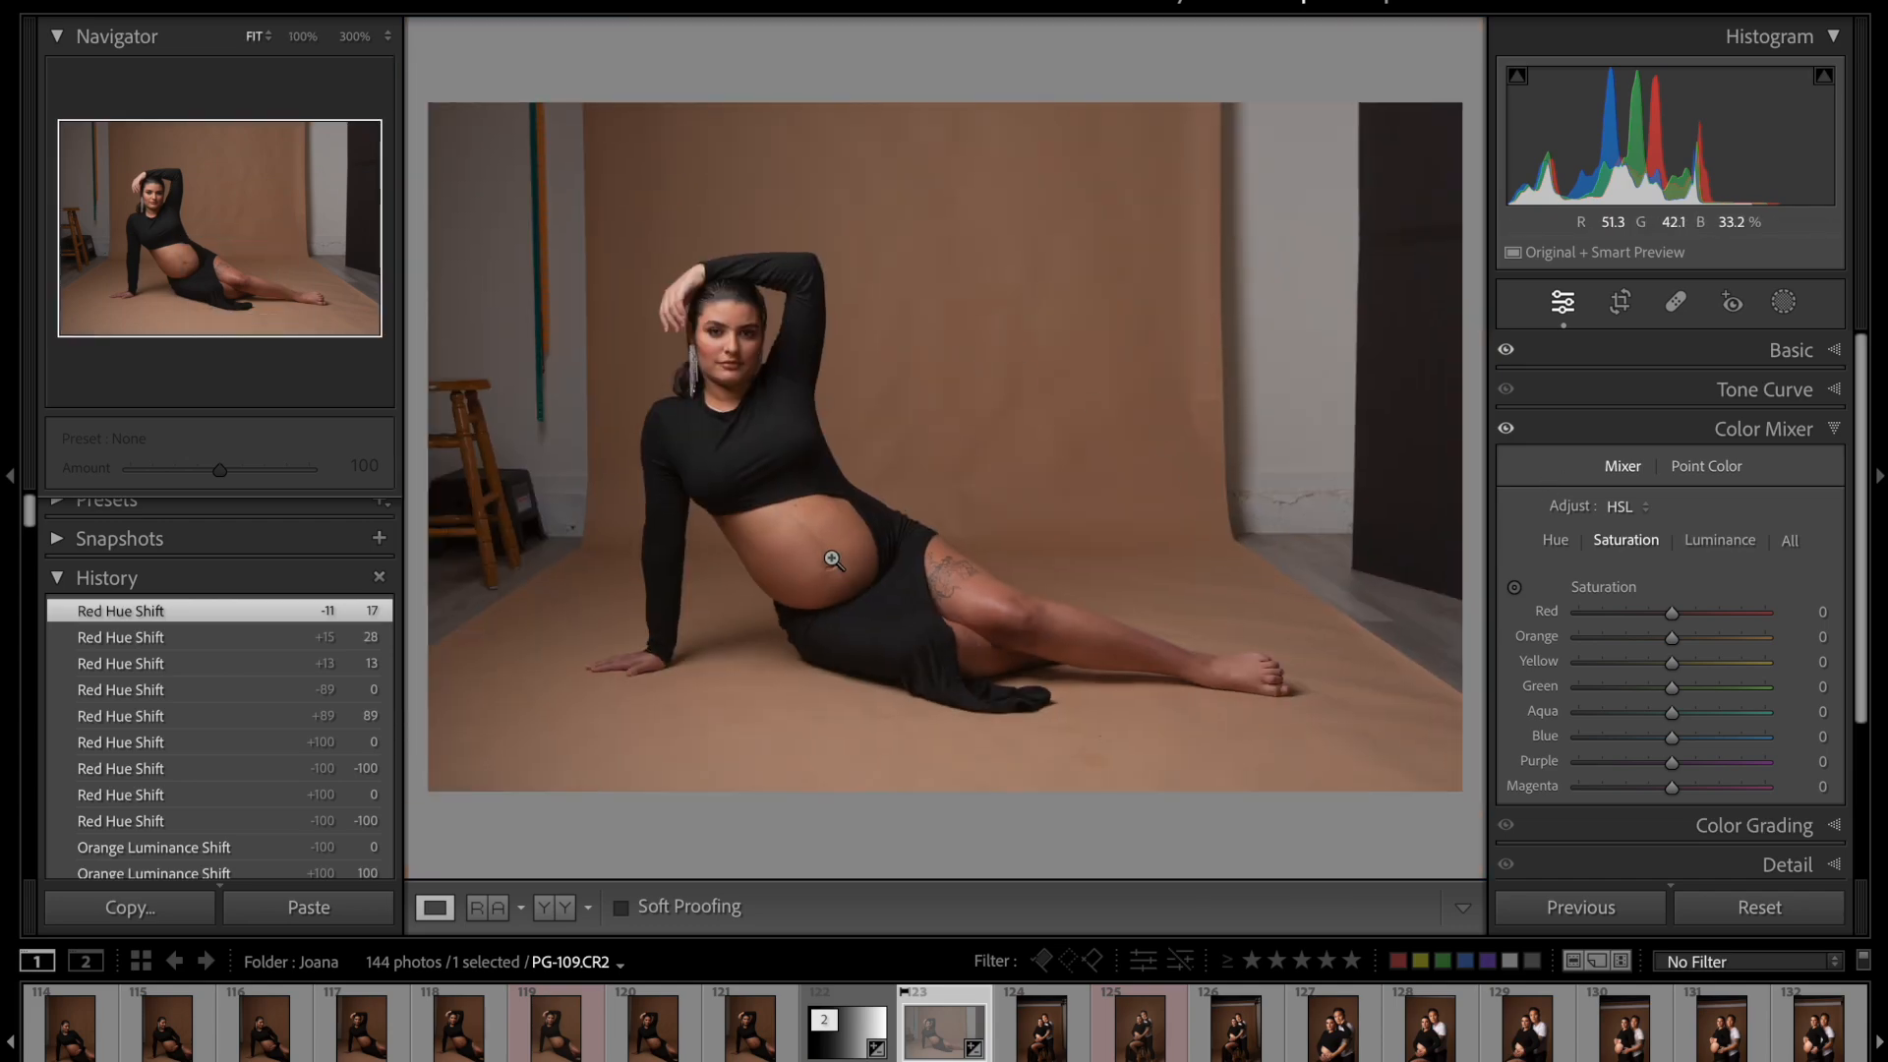
click(959, 592)
drag(936, 503, 1345, 785)
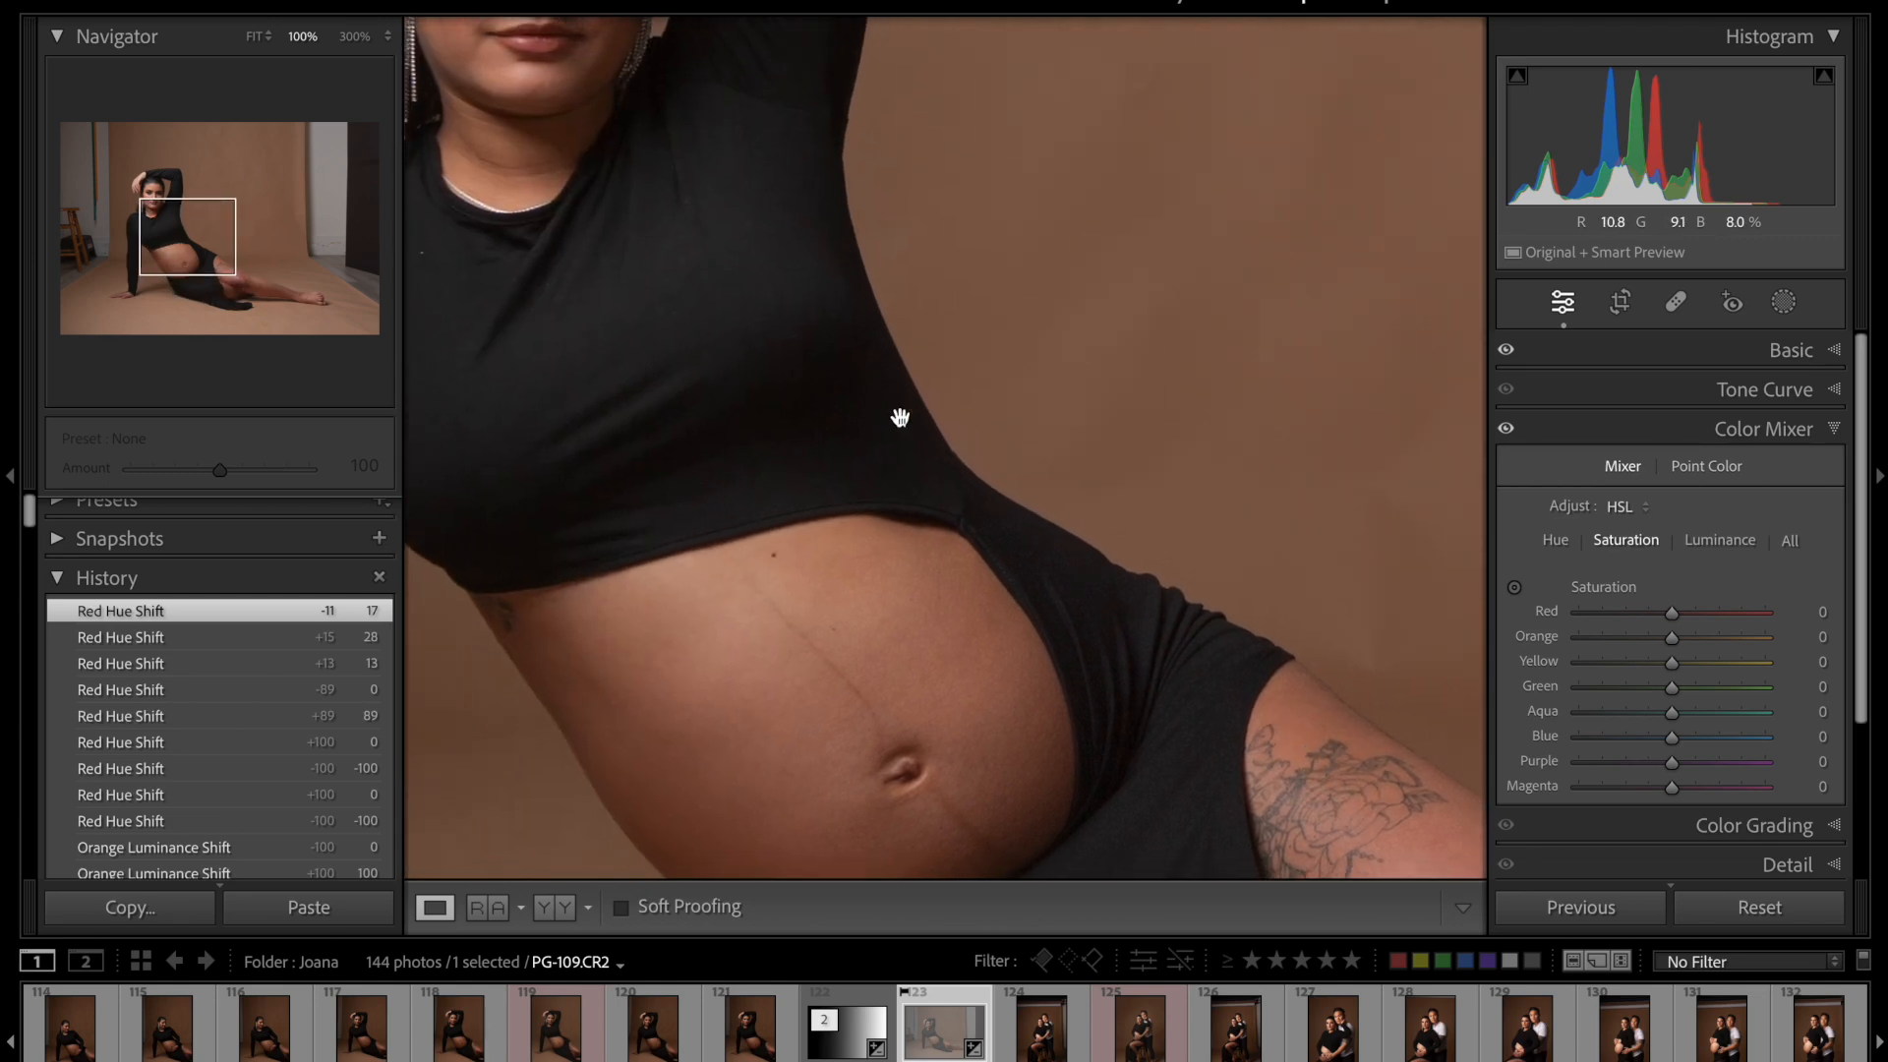
drag(857, 373, 1019, 655)
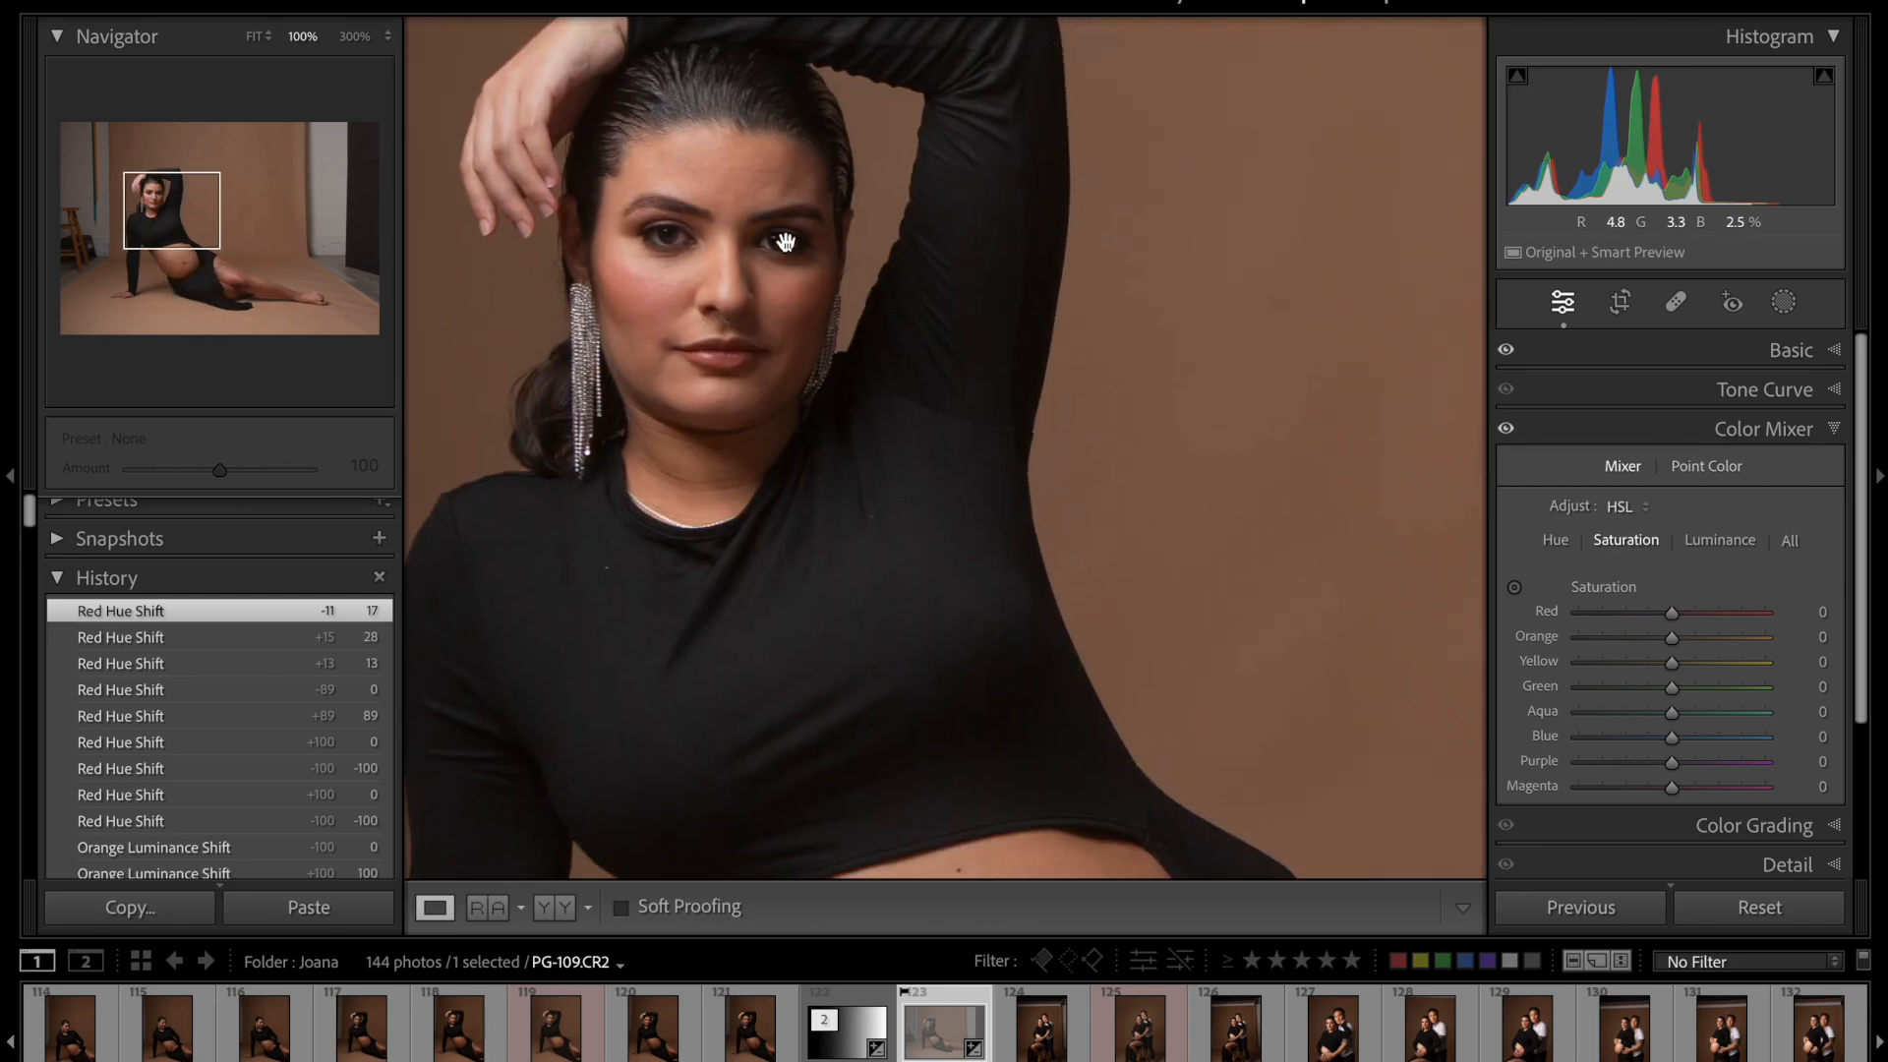
drag(1171, 735, 919, 306)
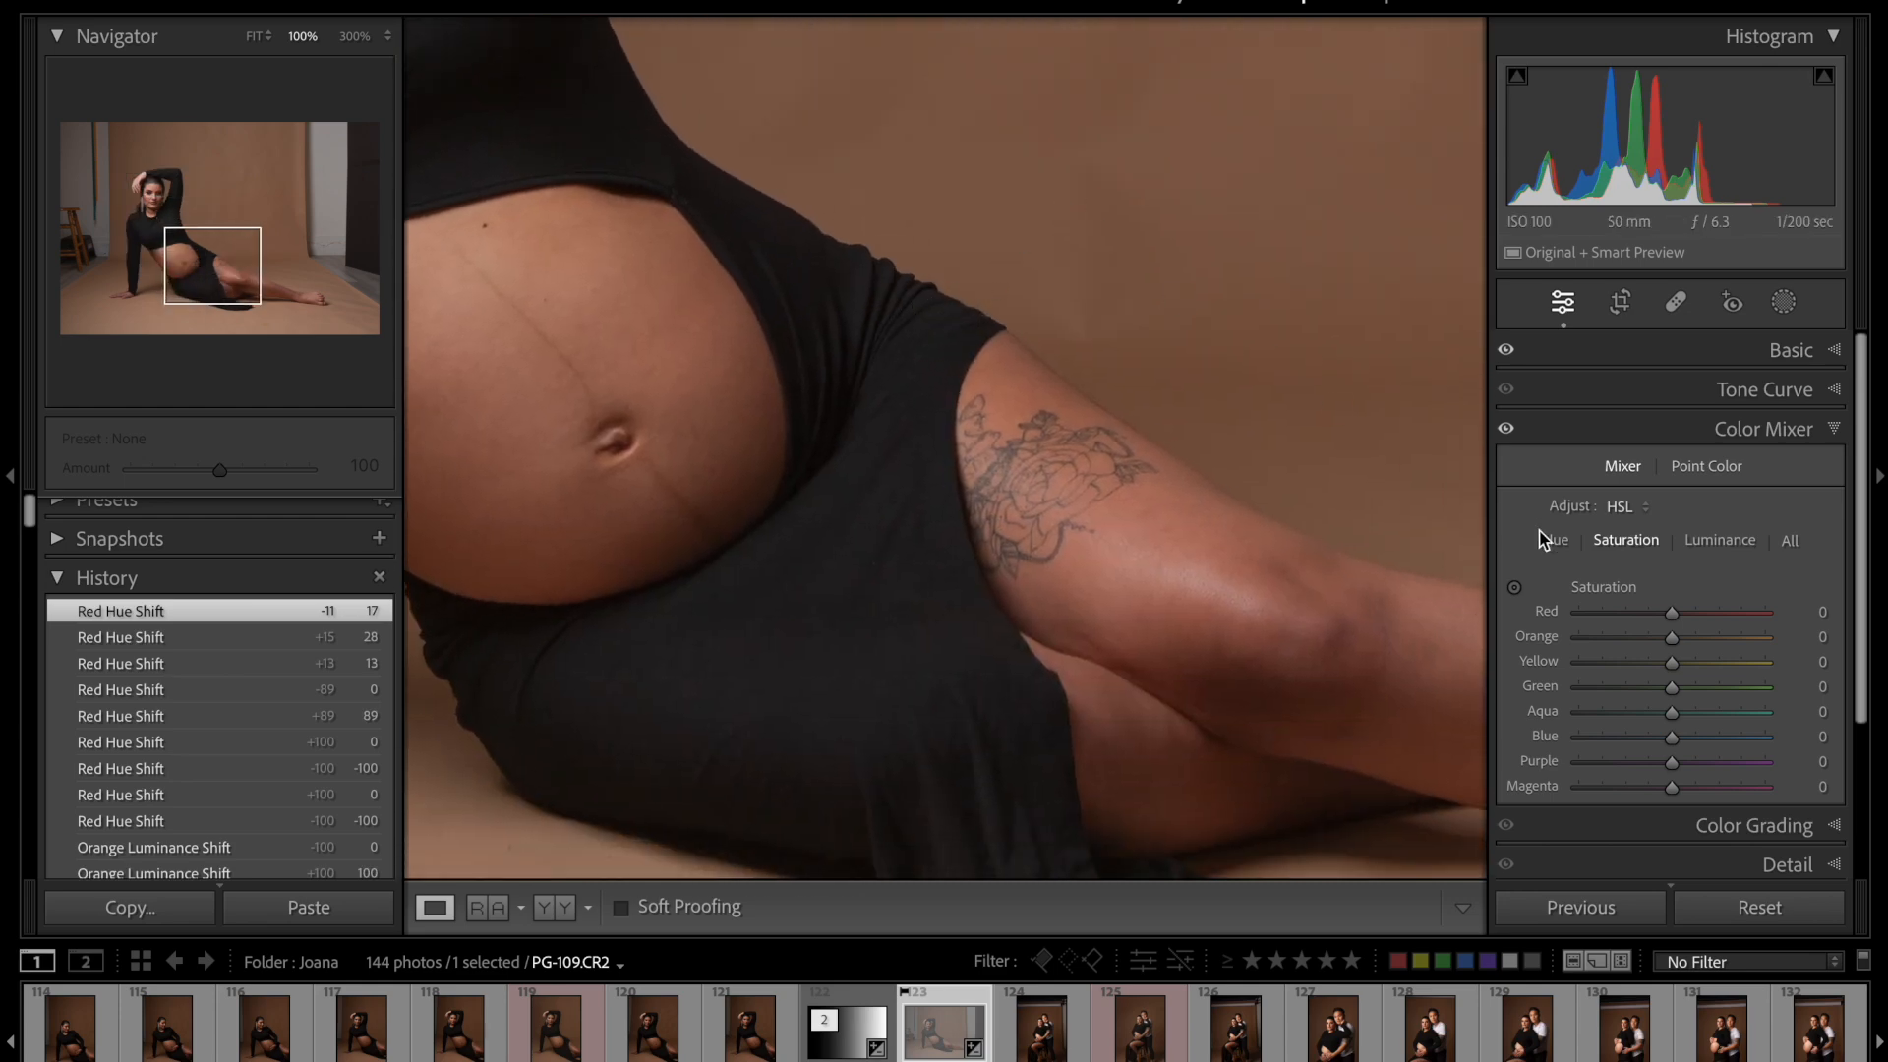
- Set the Red saturation shift to -12 and compare the face at 100% with the Color Mixer off and on
drag(1672, 614, 1660, 615)
drag(772, 378, 1265, 883)
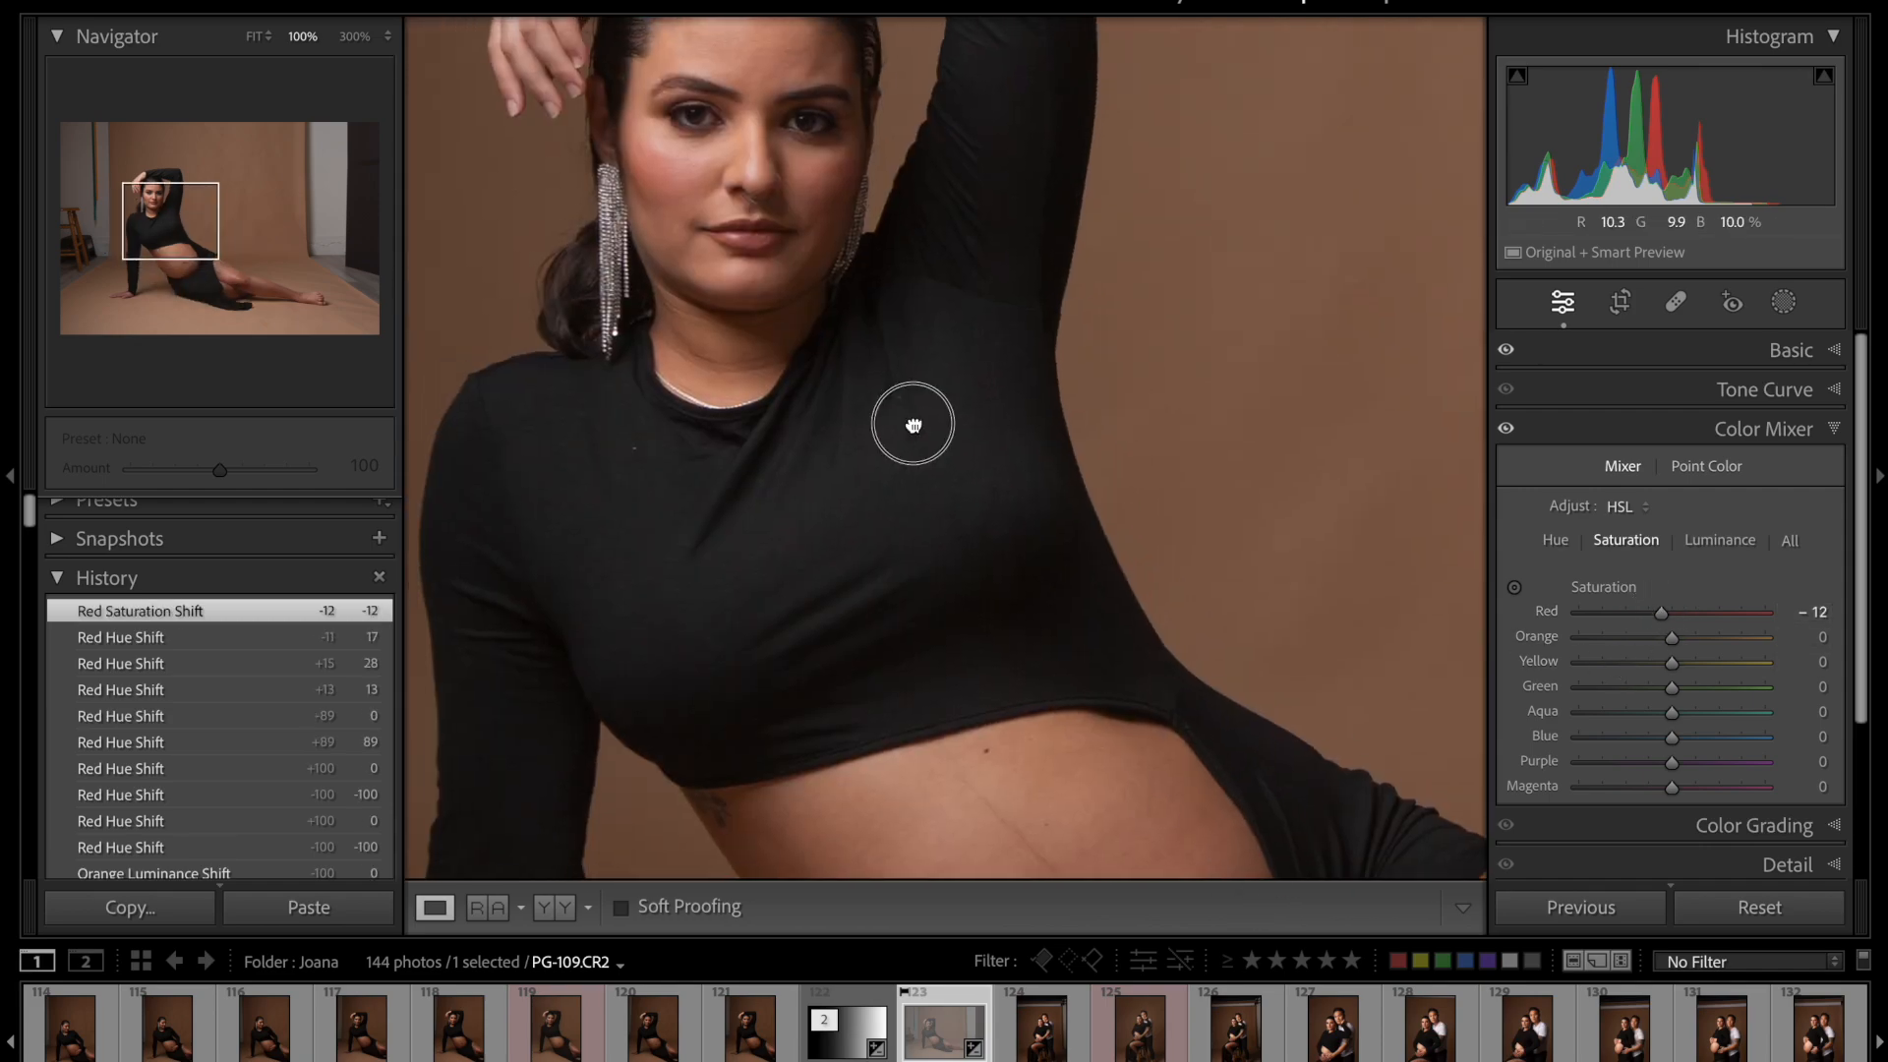
drag(911, 364, 931, 595)
click(1508, 429)
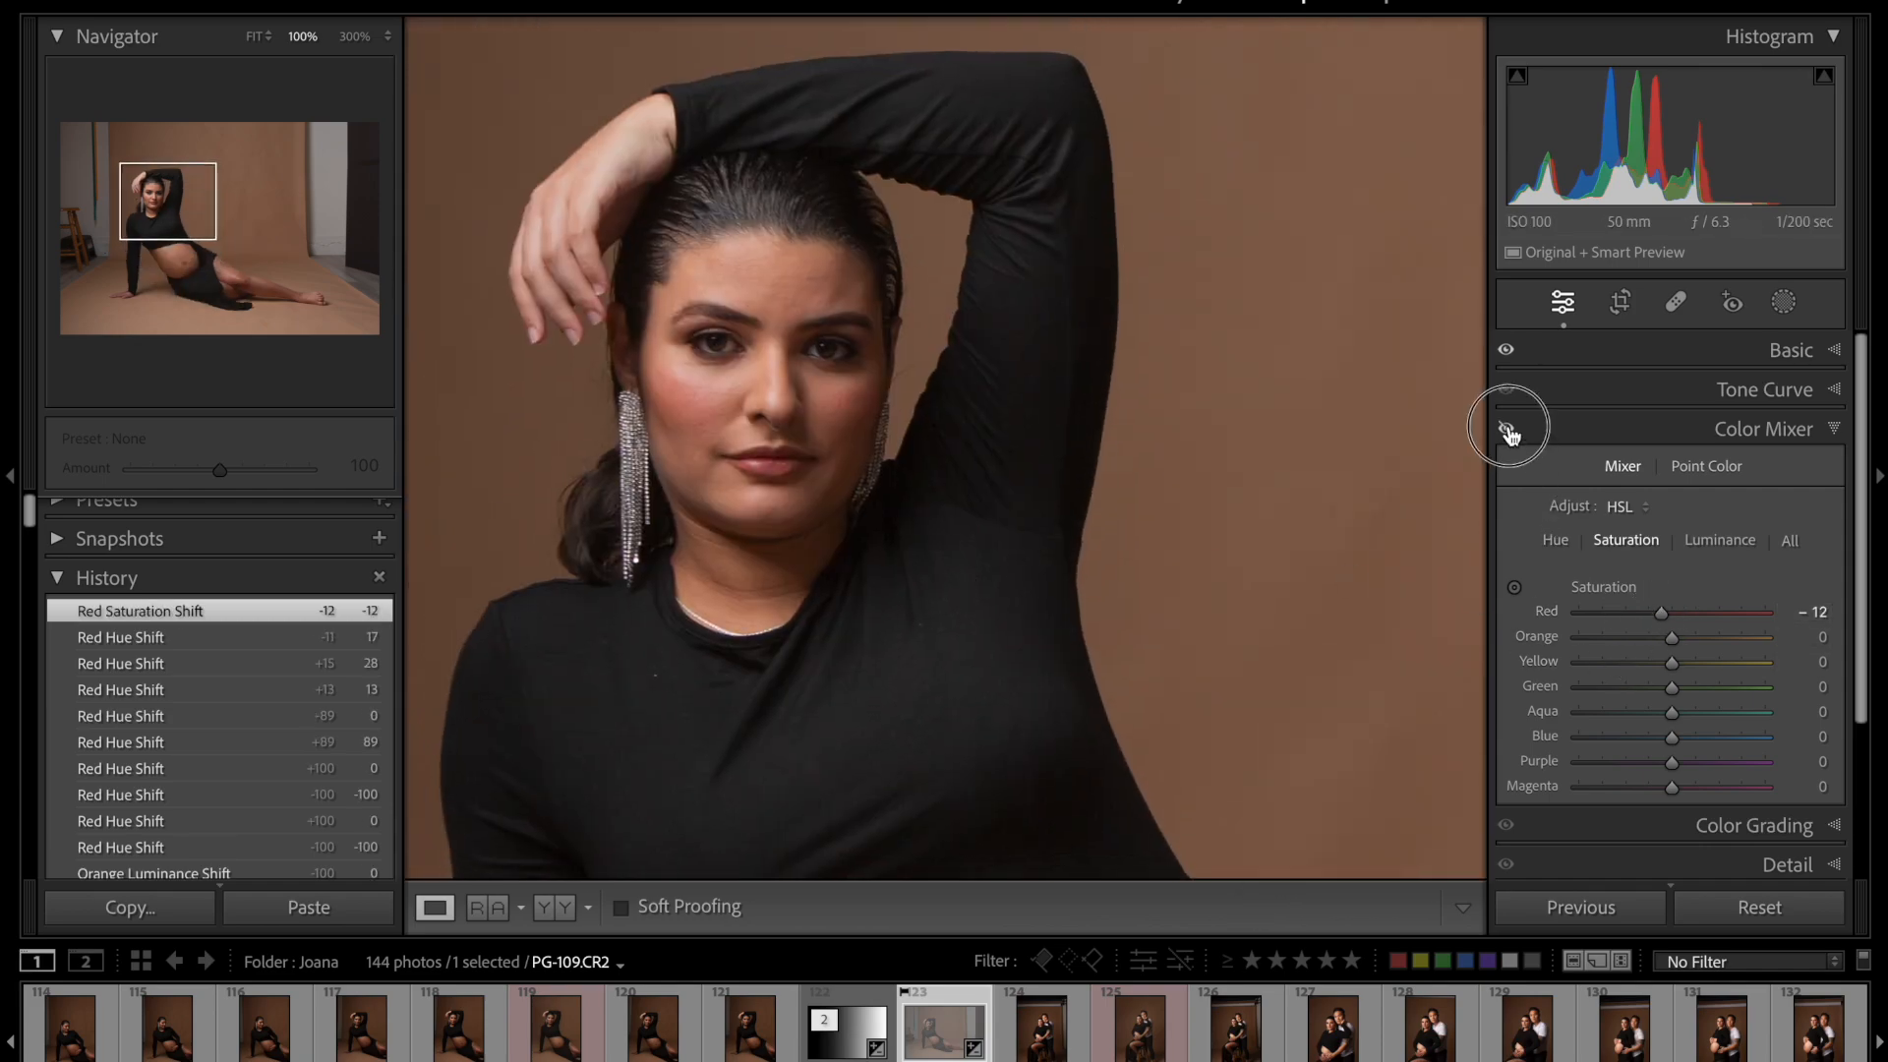
click(1508, 430)
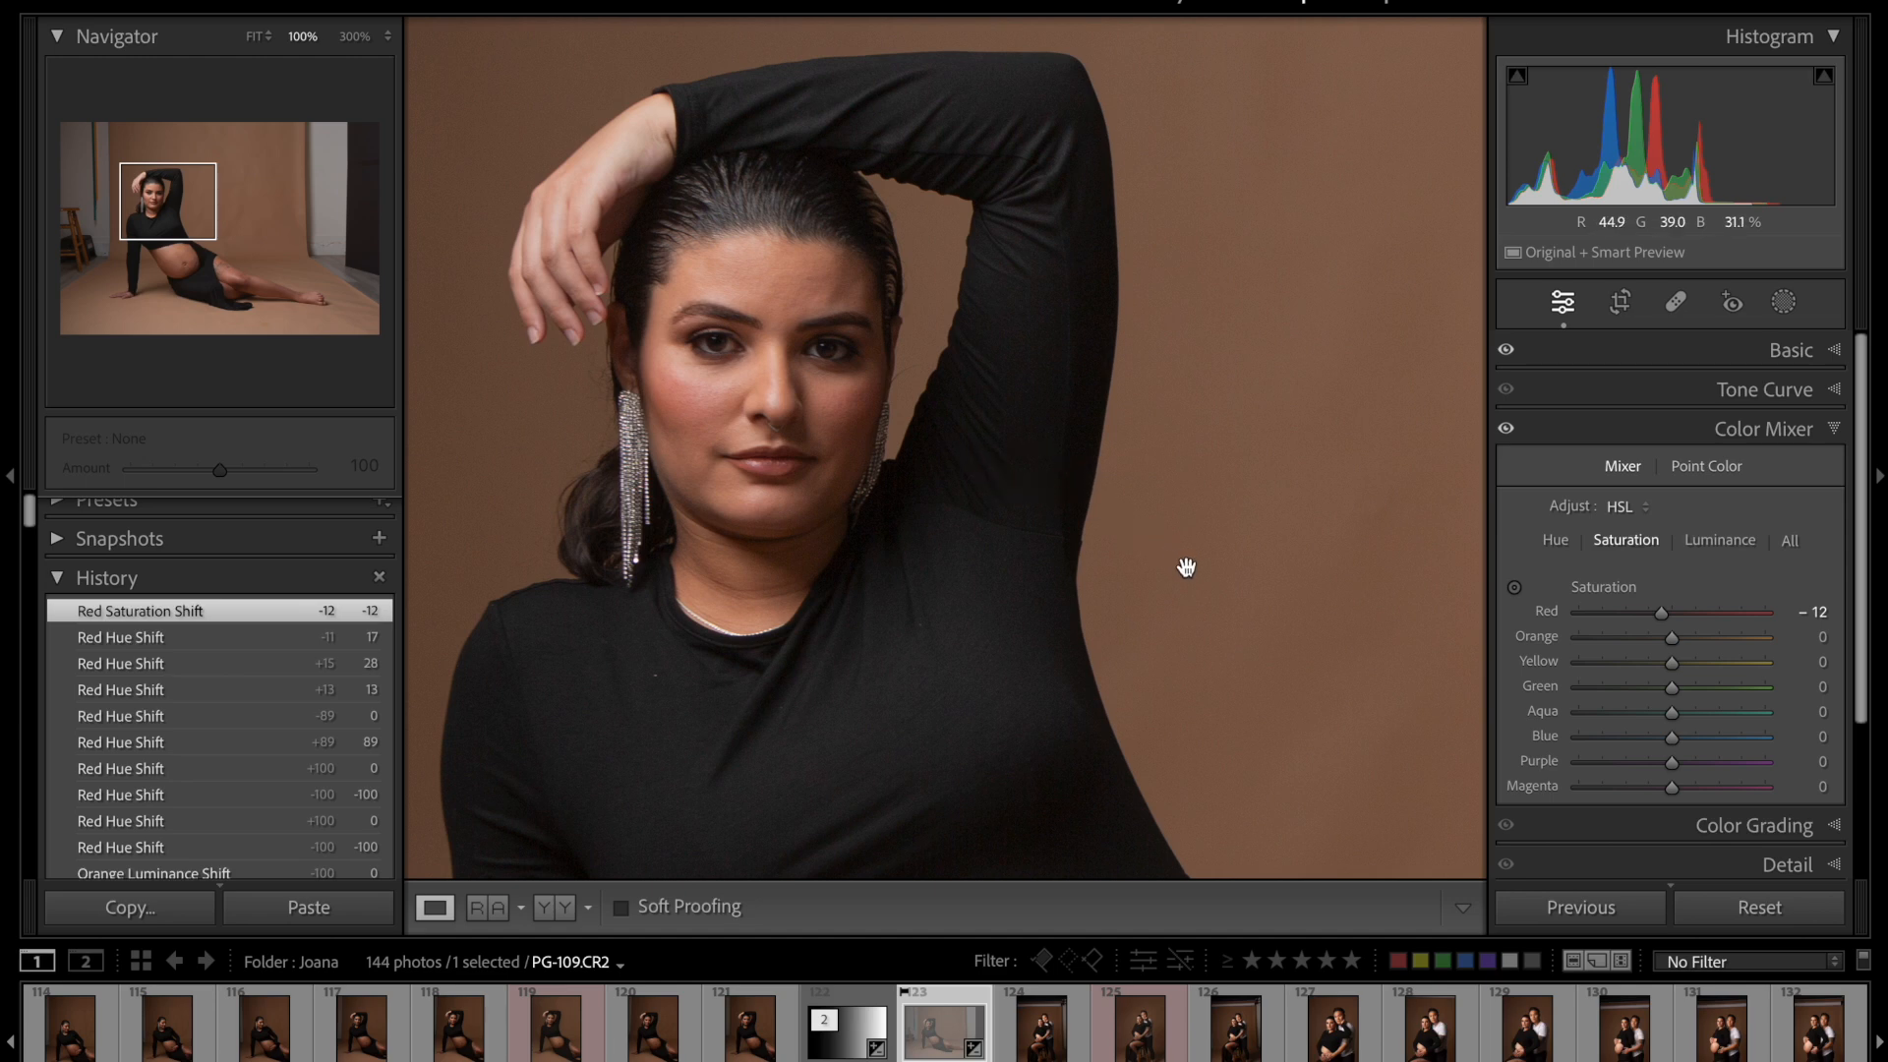
- Viewing the full photo, try Orange hue shifts of -3, +3 and -7, returning the Orange hue to 0 each time
click(1556, 541)
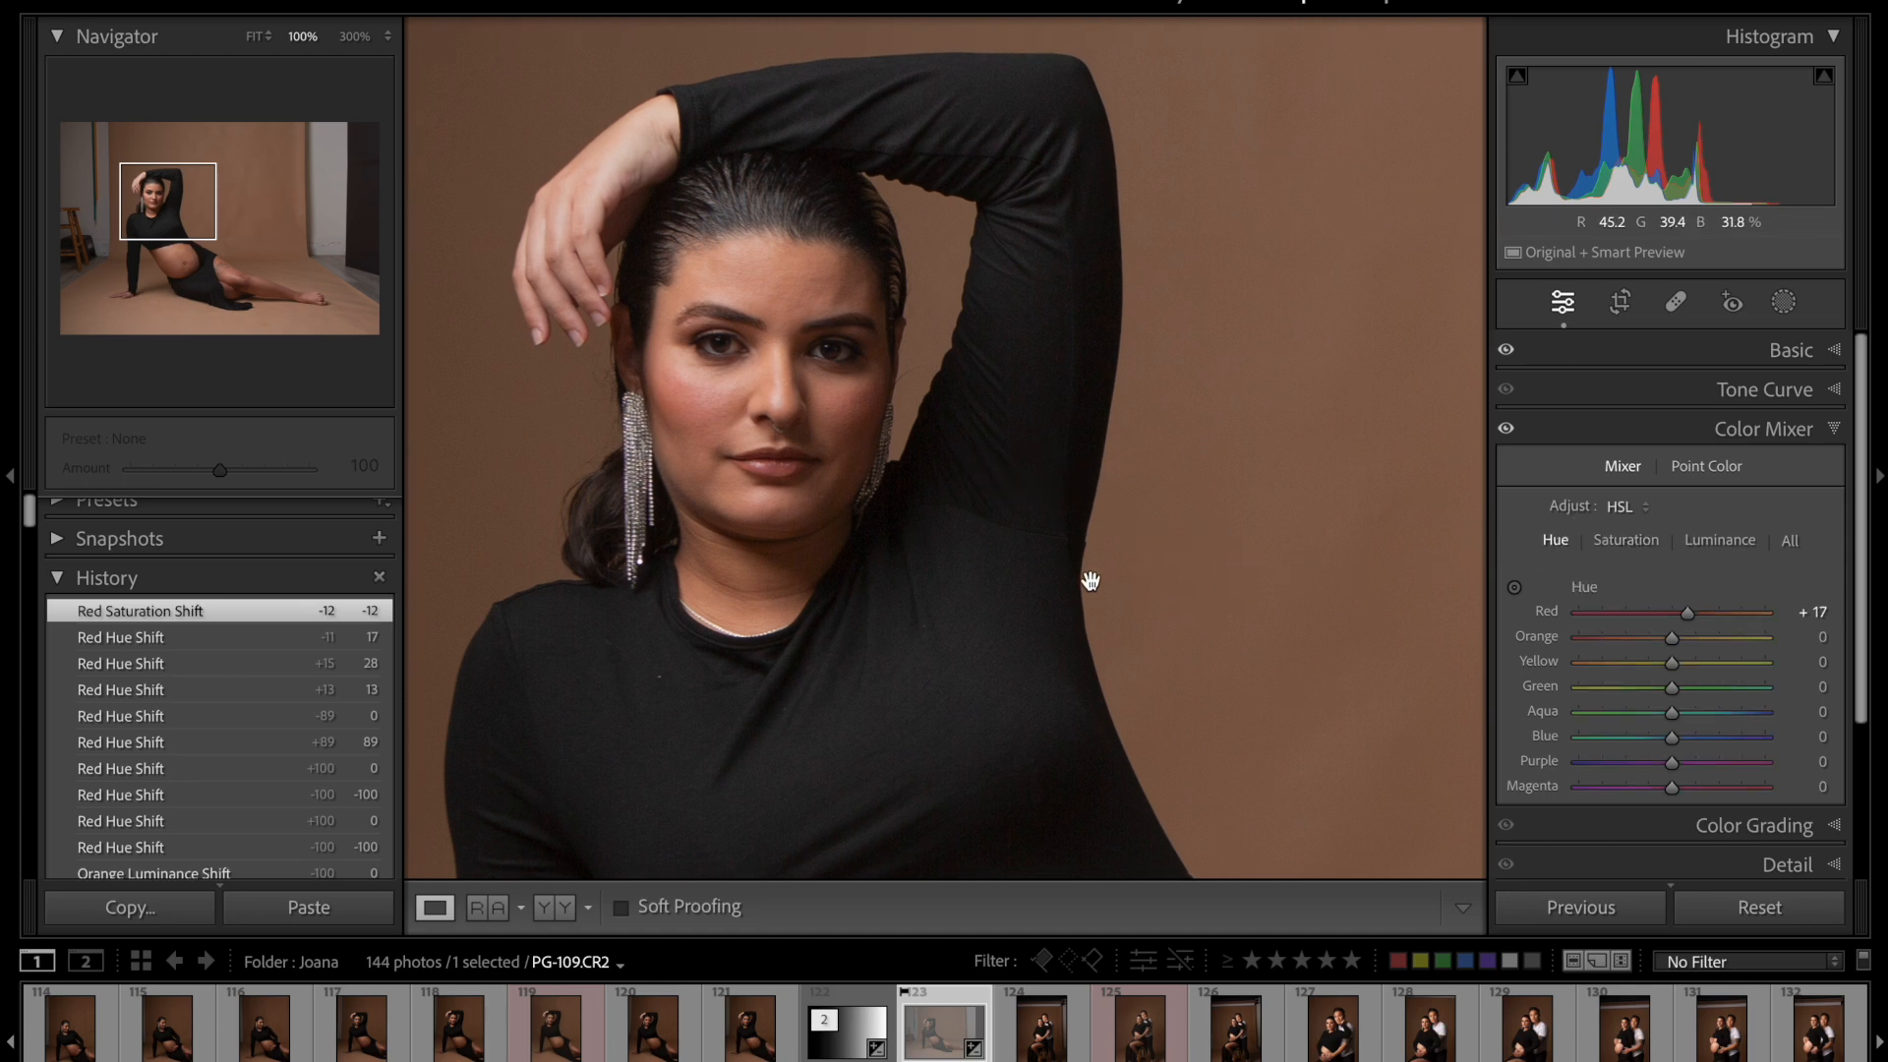
drag(1188, 607, 1028, 499)
click(1027, 499)
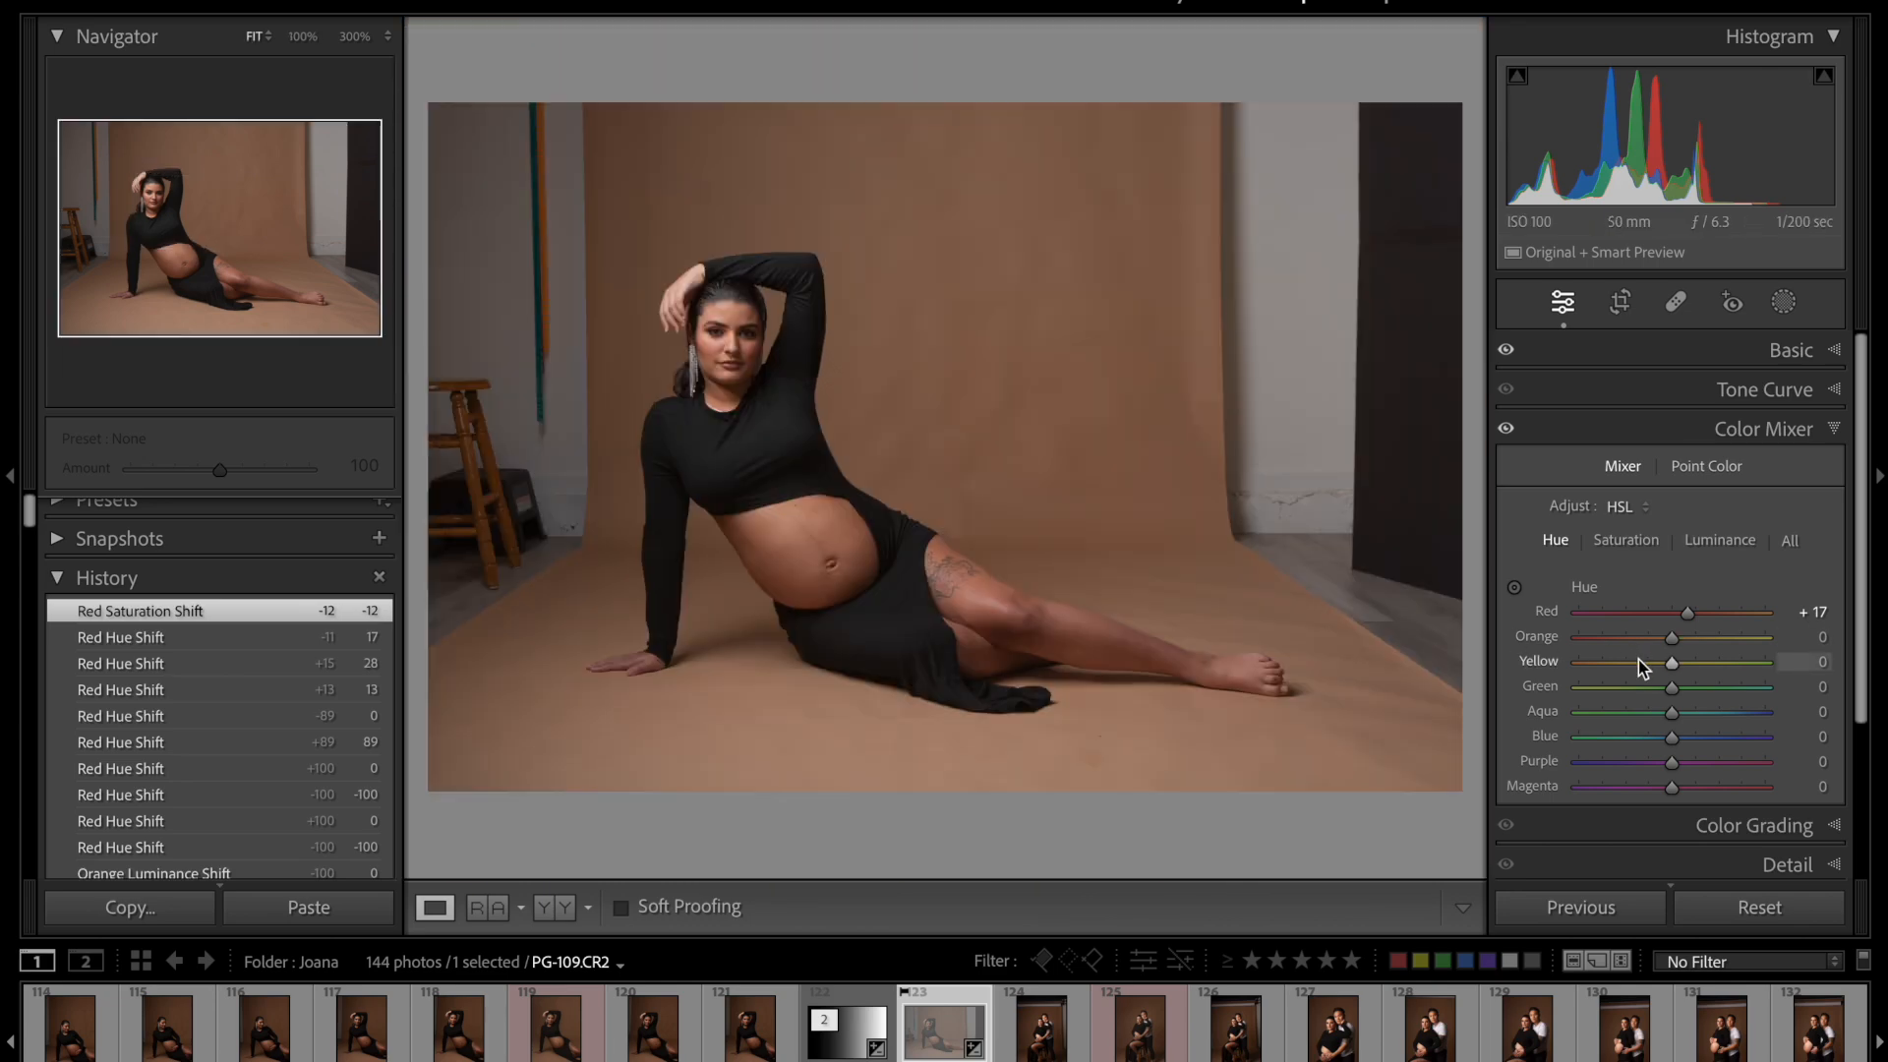
drag(1673, 644, 1671, 639)
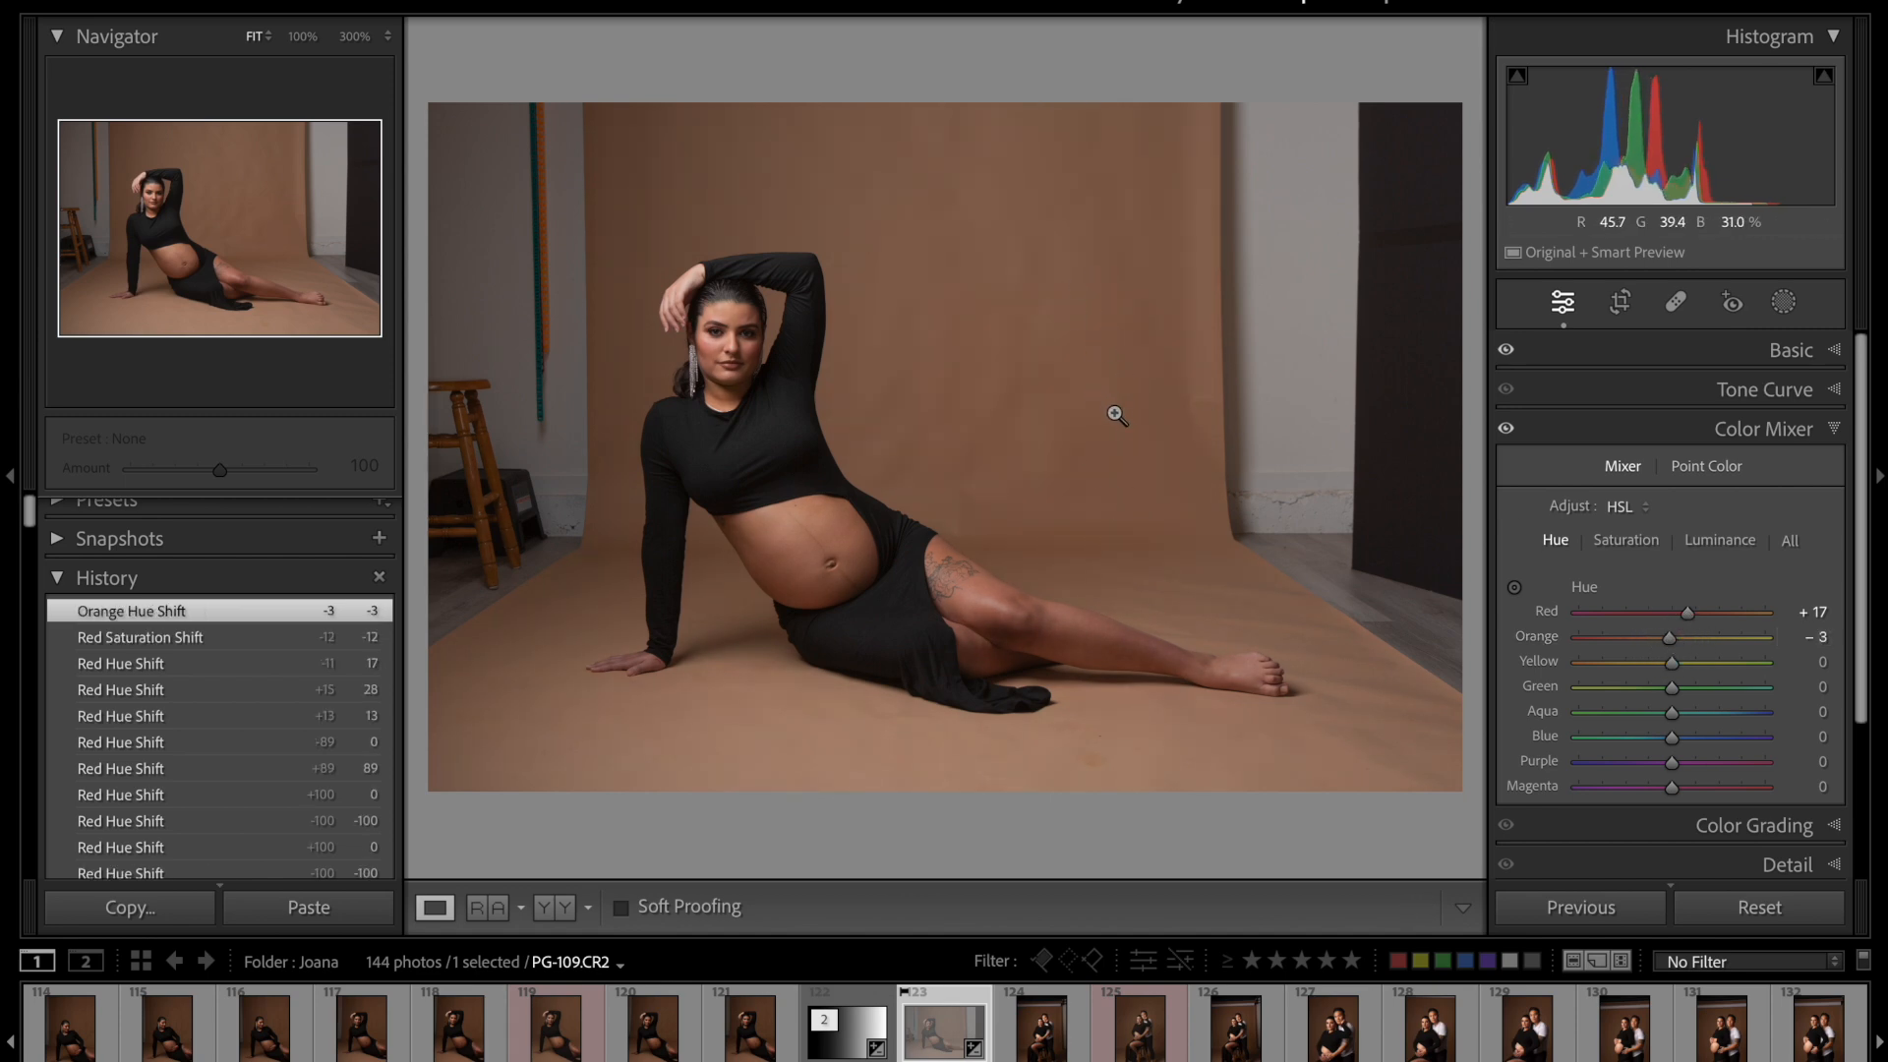
key(ctrl+z)
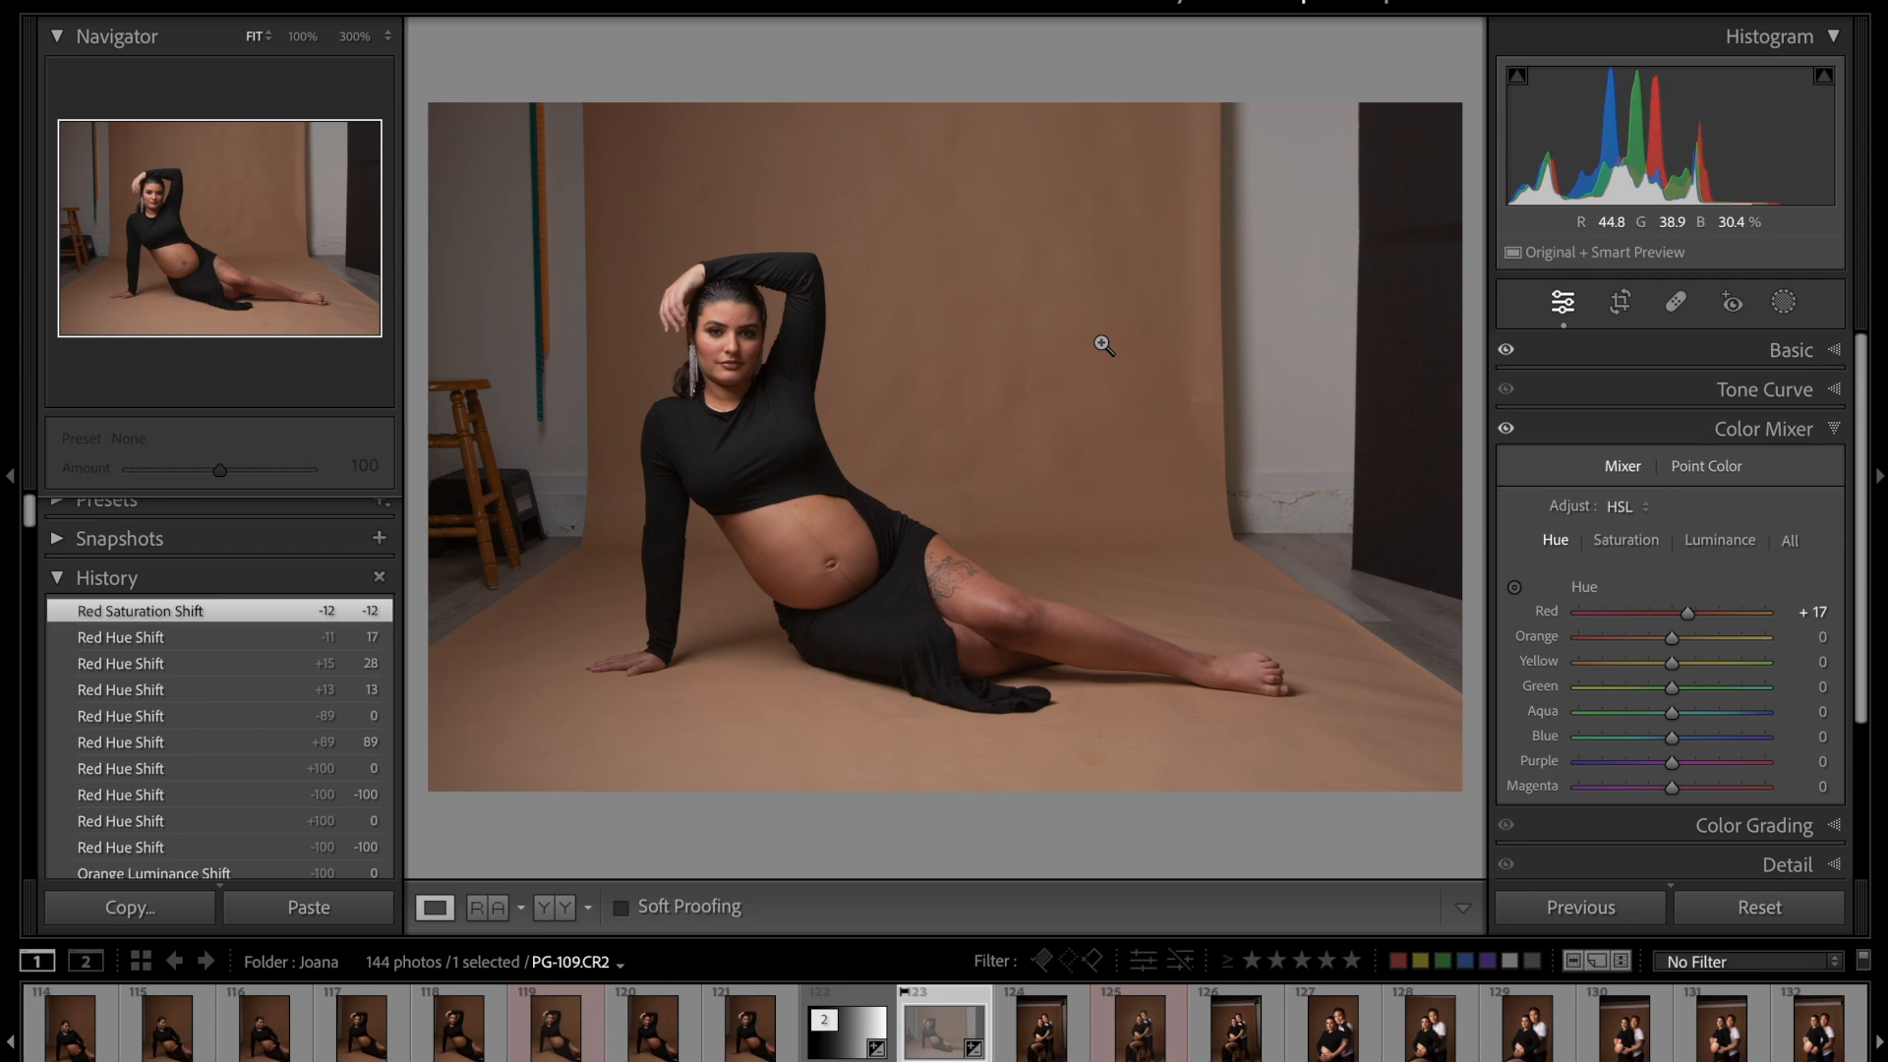
drag(1672, 638, 1673, 637)
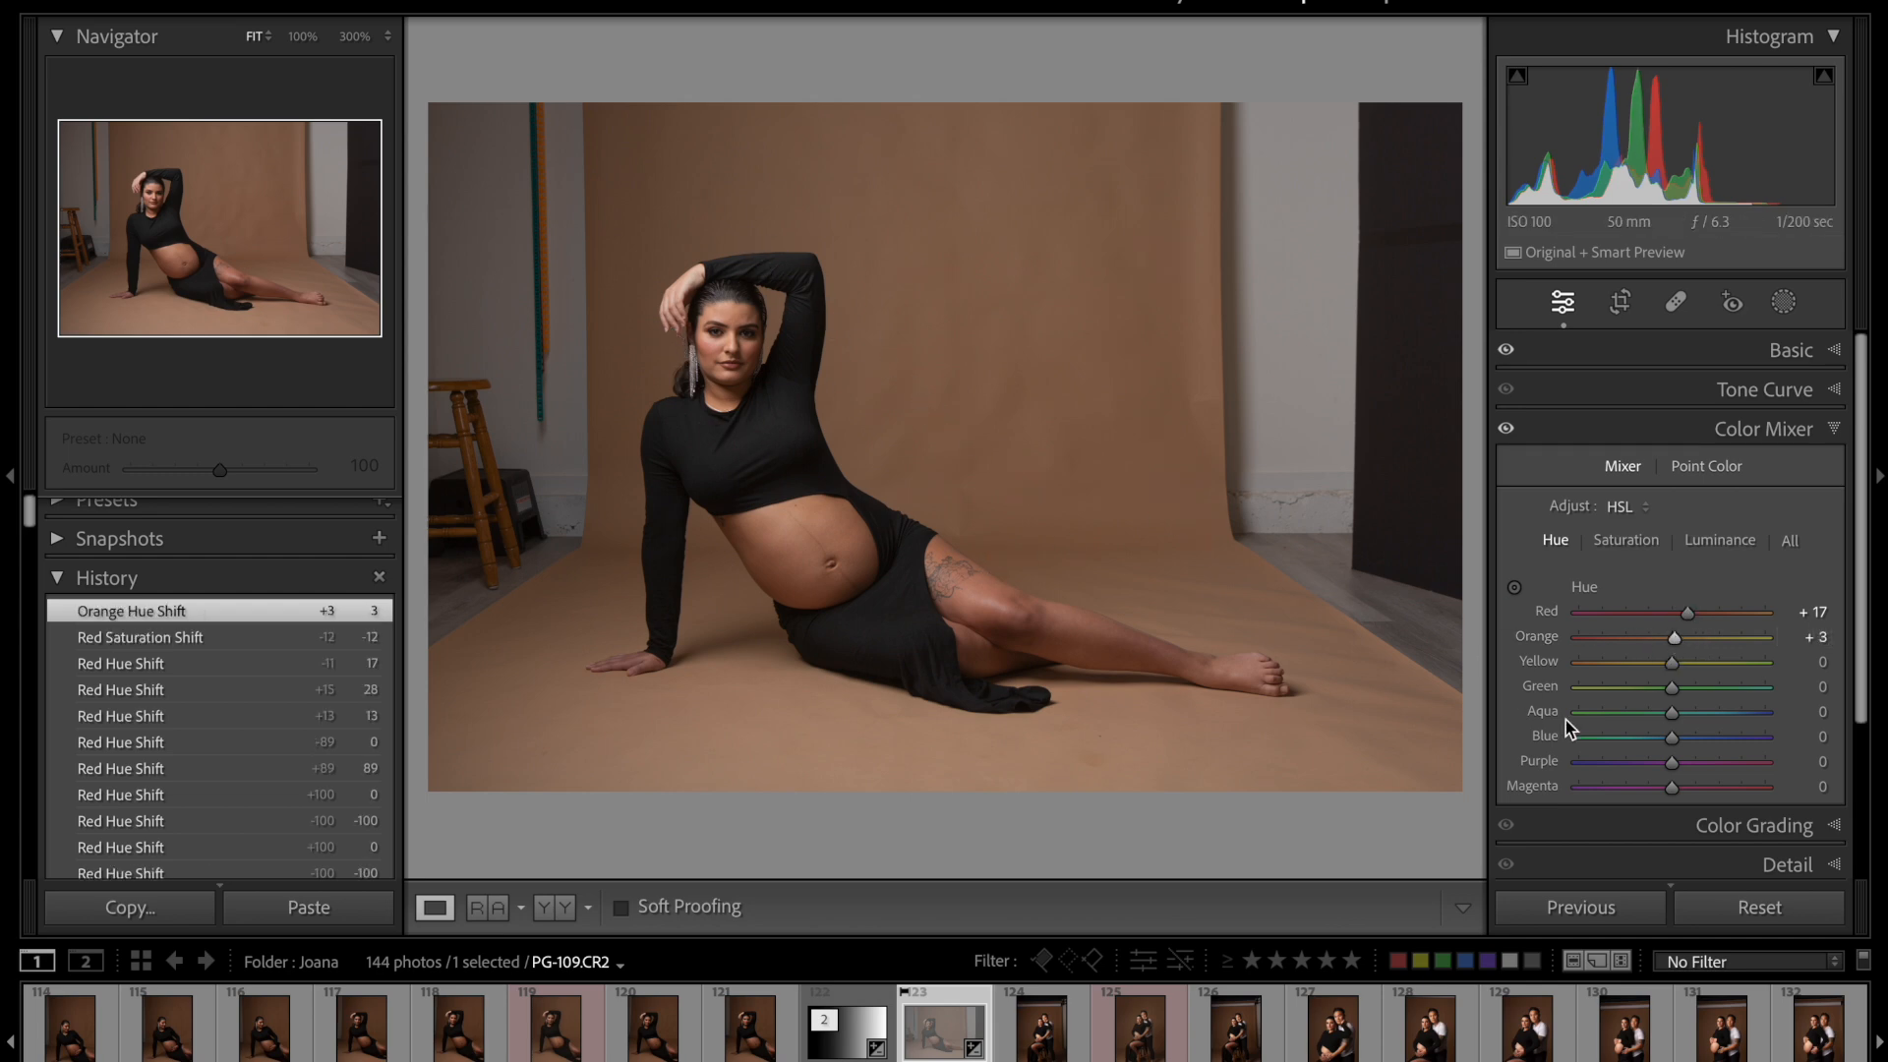
double_click(1538, 638)
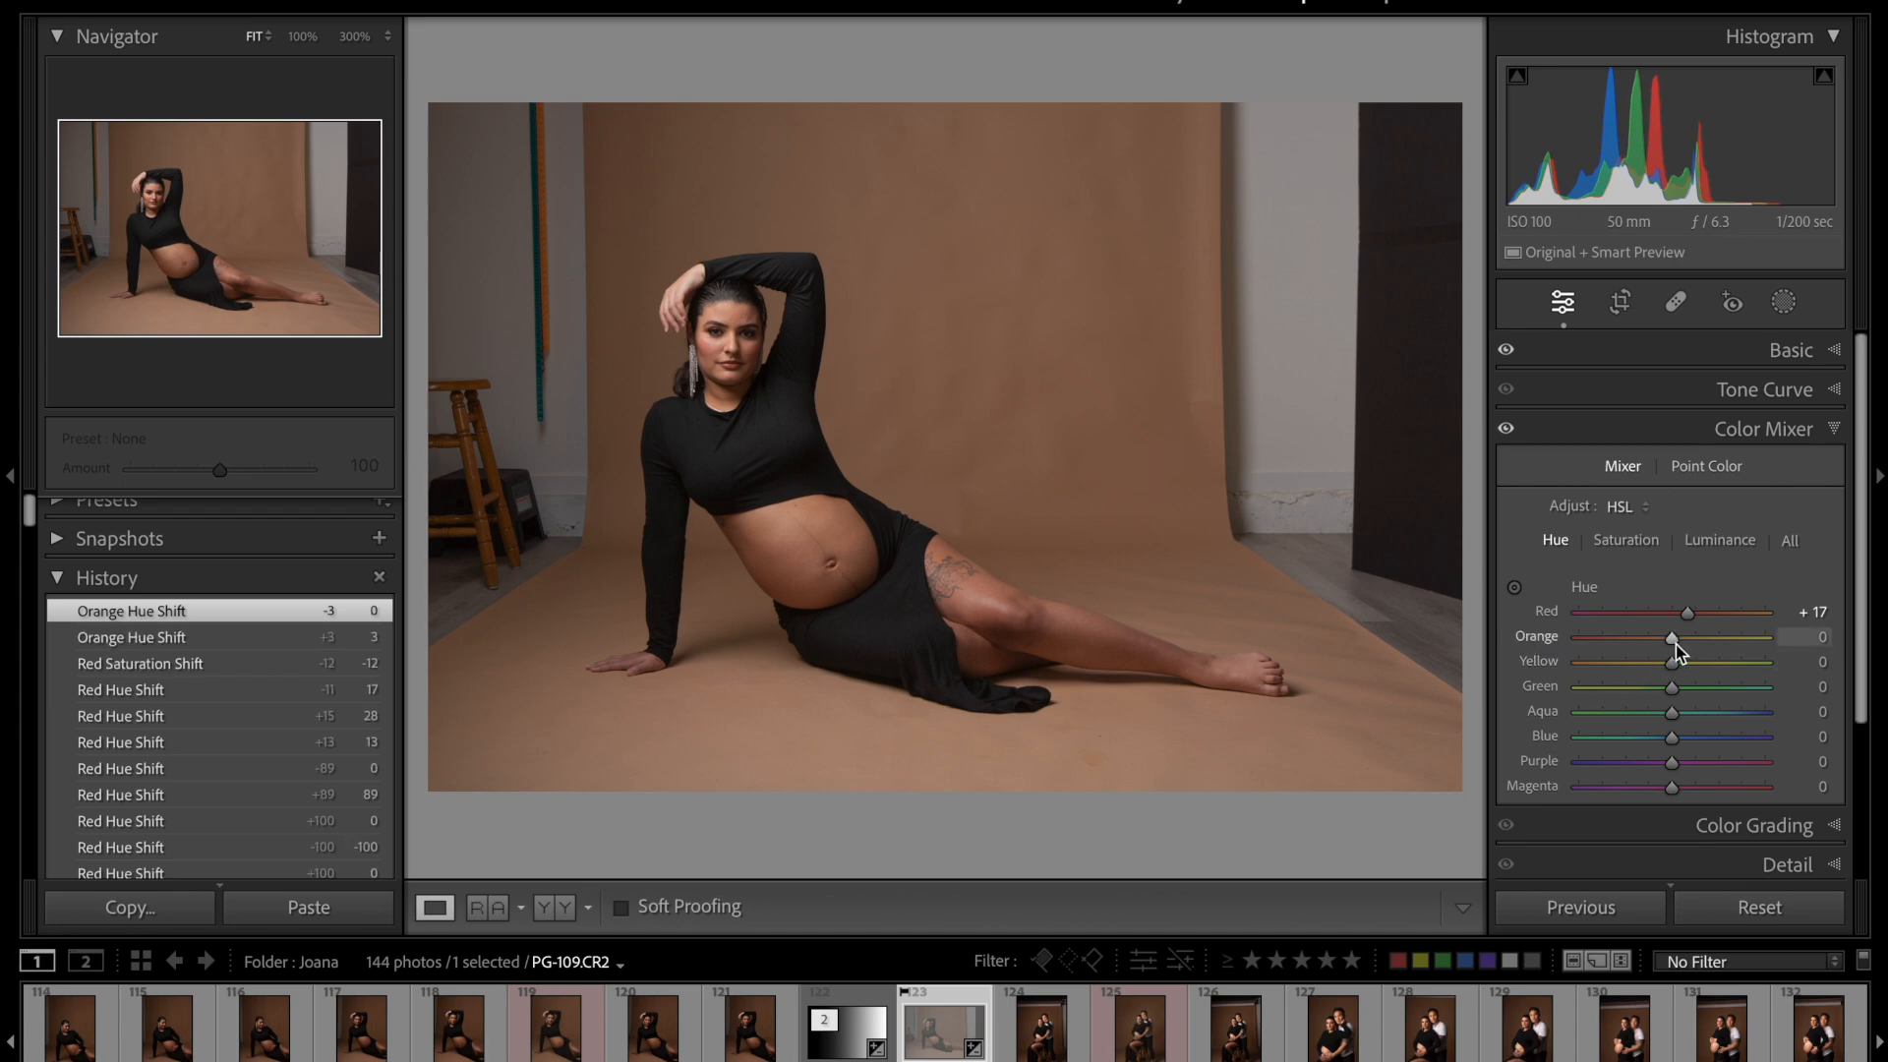
drag(1671, 639, 1665, 640)
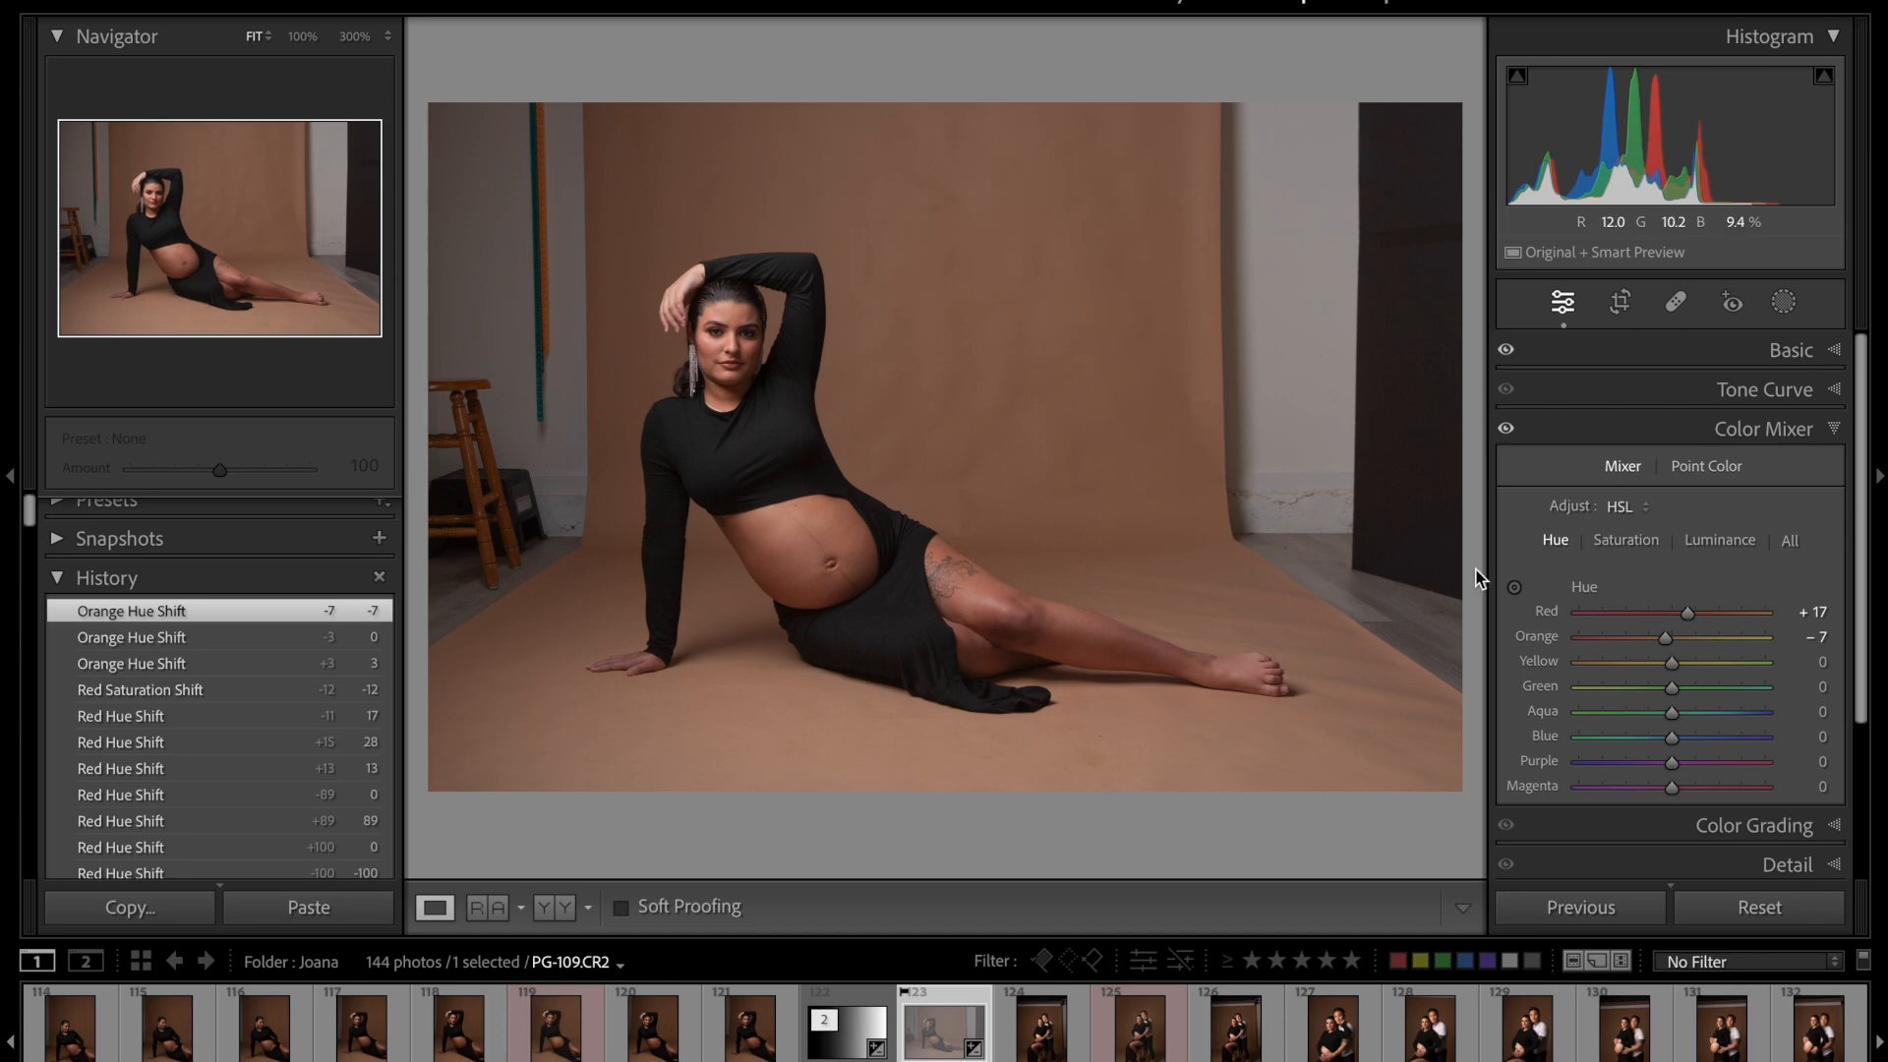
double_click(1540, 636)
- Set the Yellow hue shift to -44 after trying -100
double_click(1586, 661)
mouse_move(1661, 669)
mouse_down()
mouse_move(1728, 674)
mouse_move(1562, 679)
mouse_move(1673, 683)
mouse_move(1632, 681)
mouse_up()
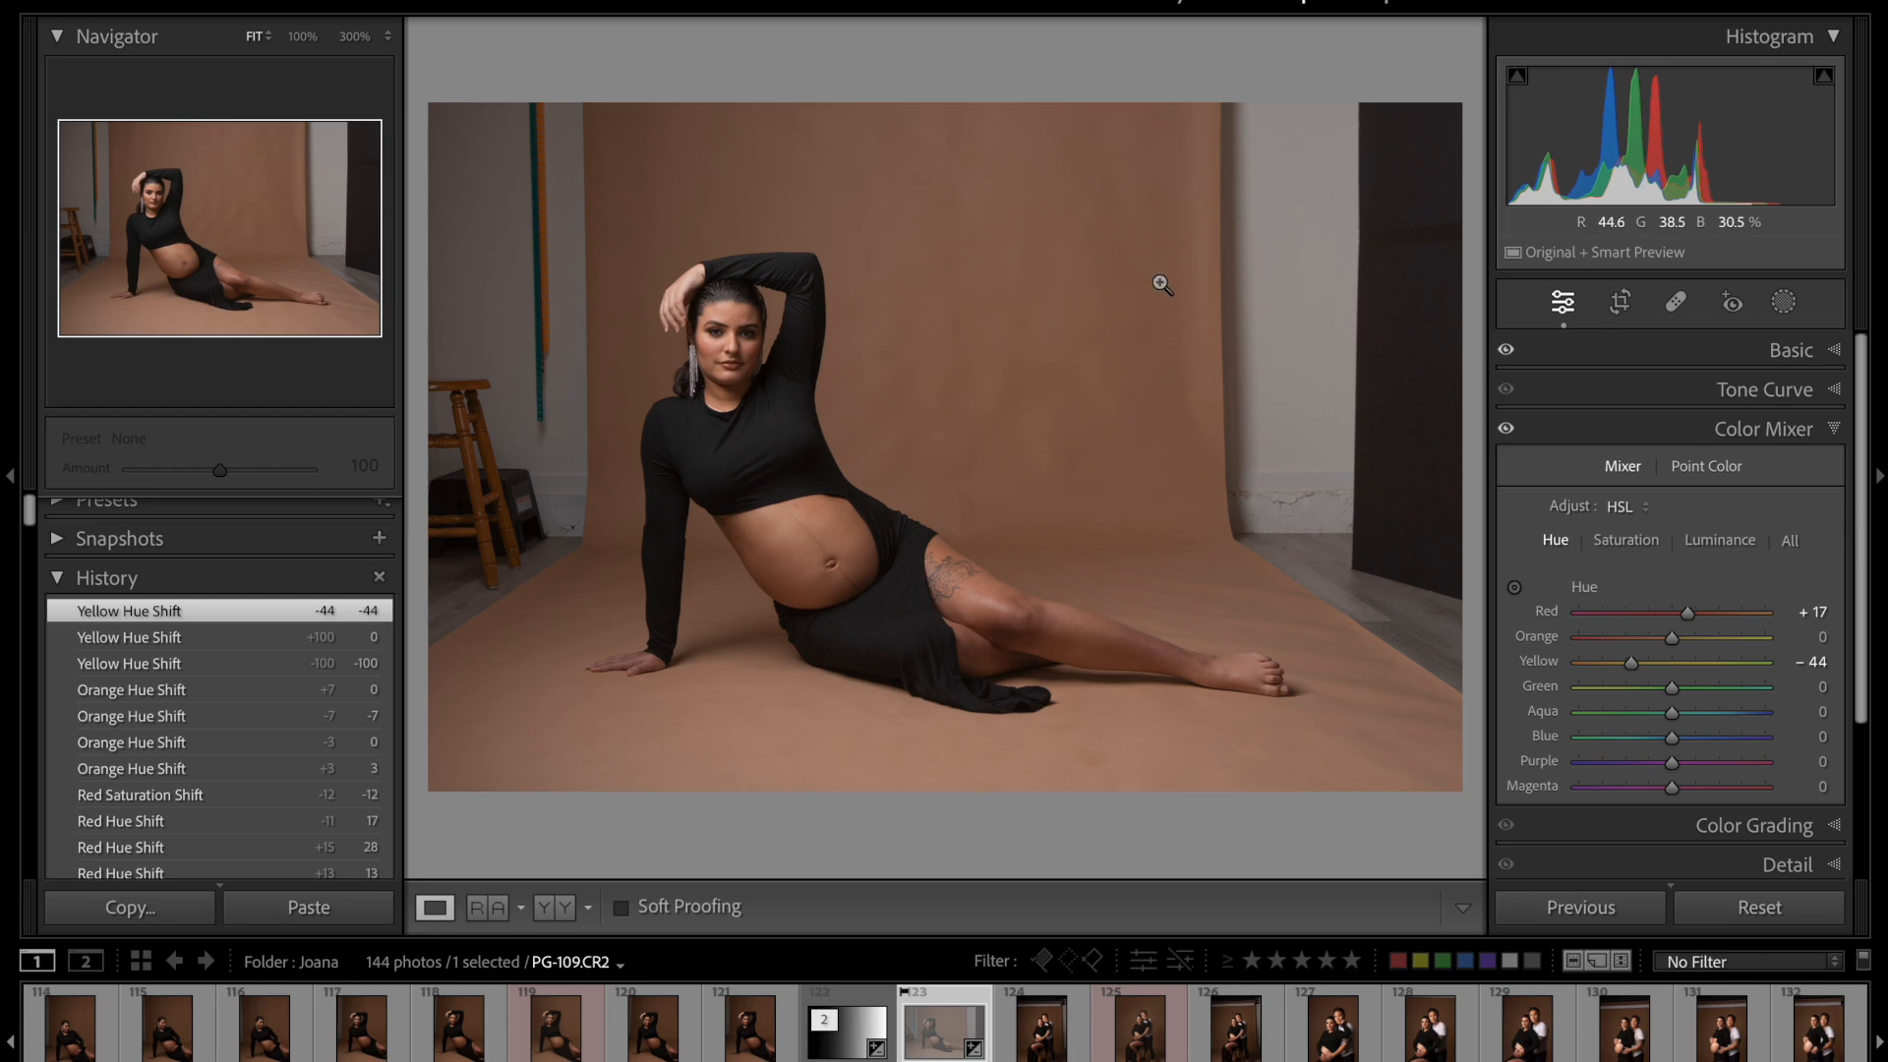
- Try hue shifts of +79 Green, +1 Aqua, +26 Blue, -26 Purple and +16 Magenta, and reset all five to 0
mouse_move(1672, 687)
mouse_down()
mouse_move(1537, 700)
mouse_move(1749, 689)
mouse_move(1680, 710)
mouse_up()
drag(1673, 739, 1696, 751)
mouse_move(1657, 750)
mouse_down()
mouse_move(1623, 757)
mouse_move(1686, 775)
mouse_up()
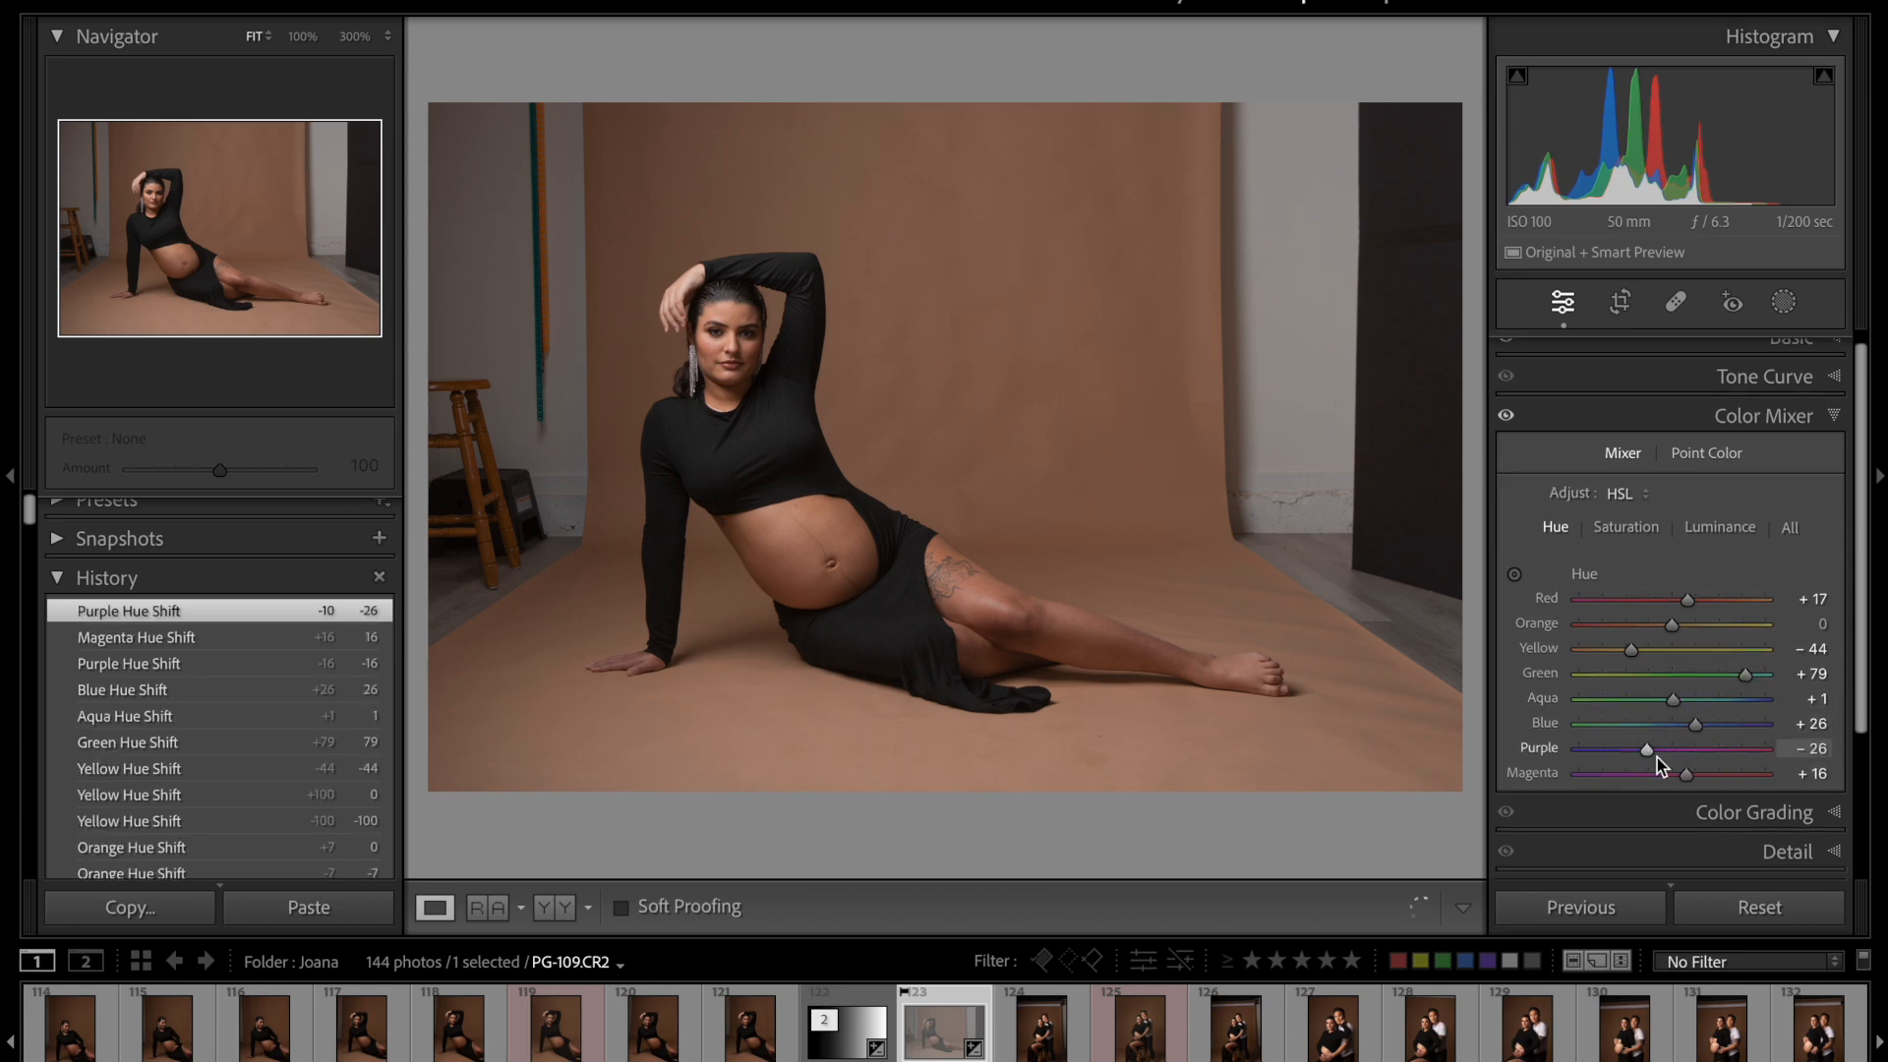
click(1651, 752)
double_click(1536, 774)
double_click(1538, 749)
double_click(1543, 723)
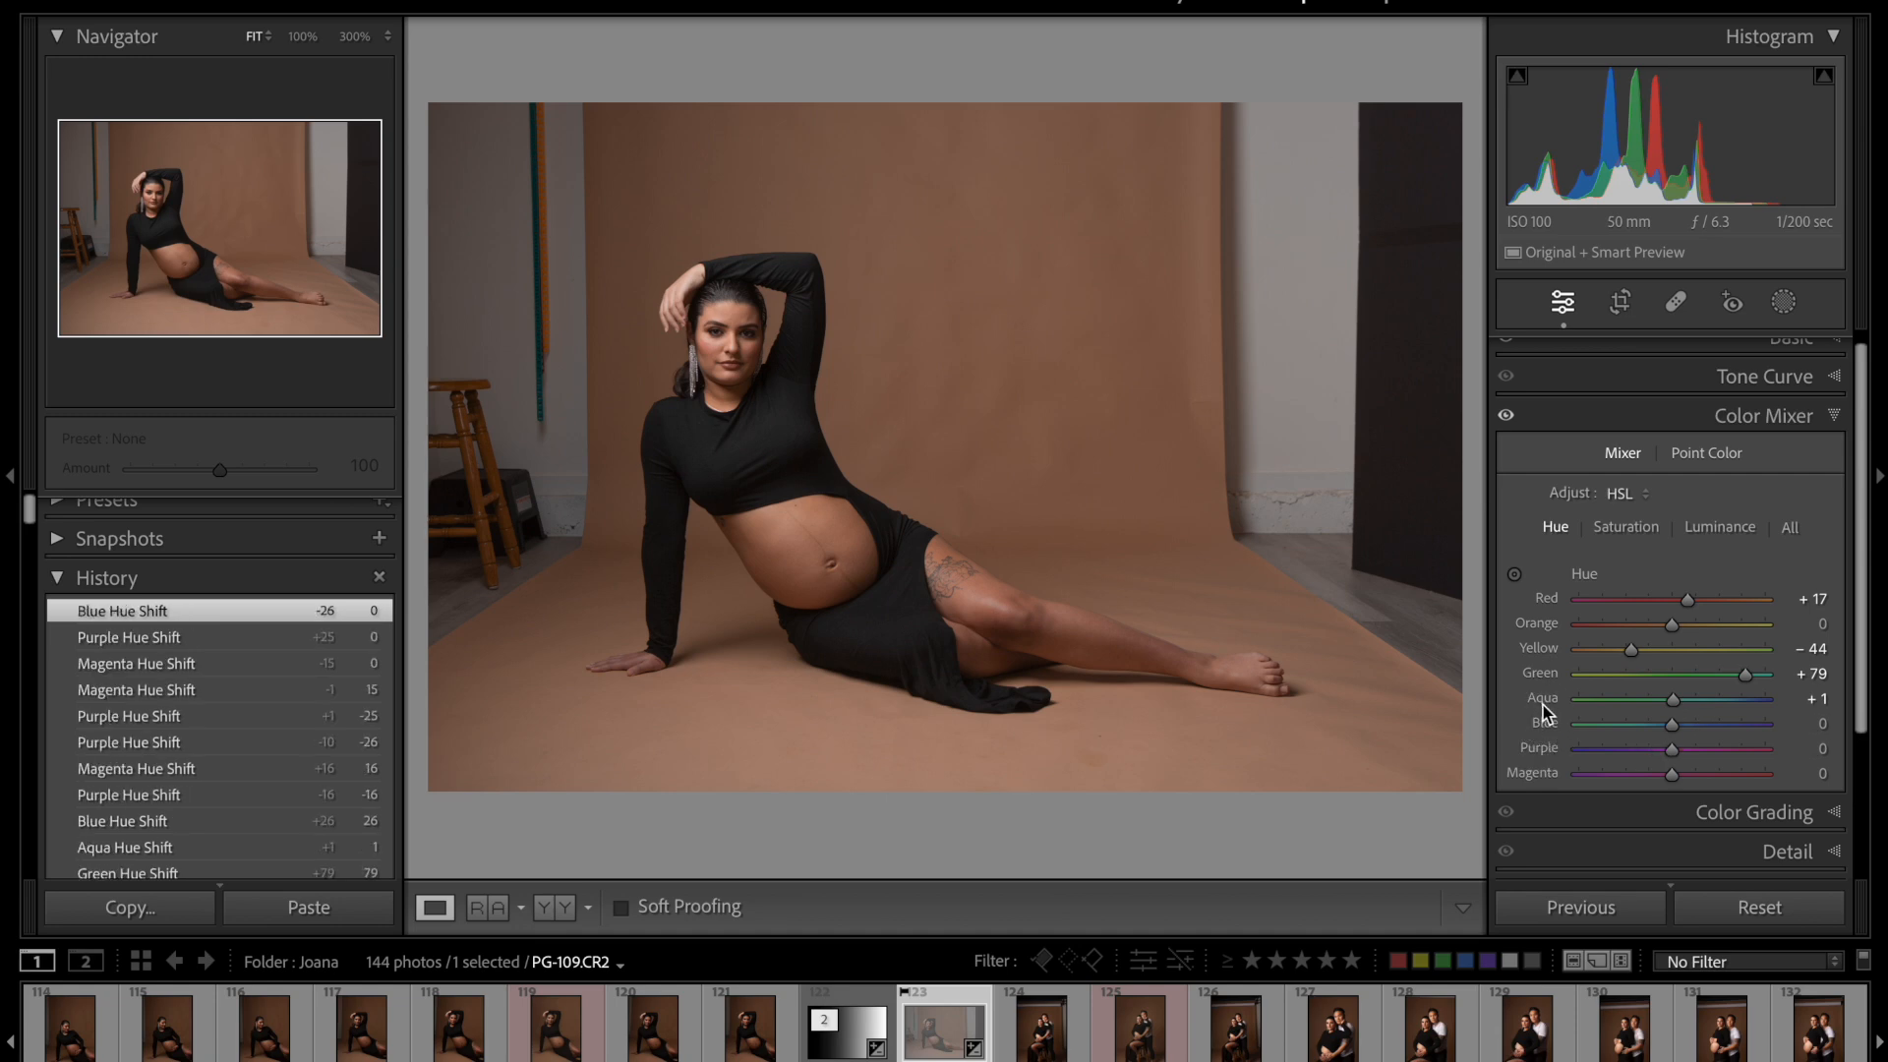
double_click(1544, 701)
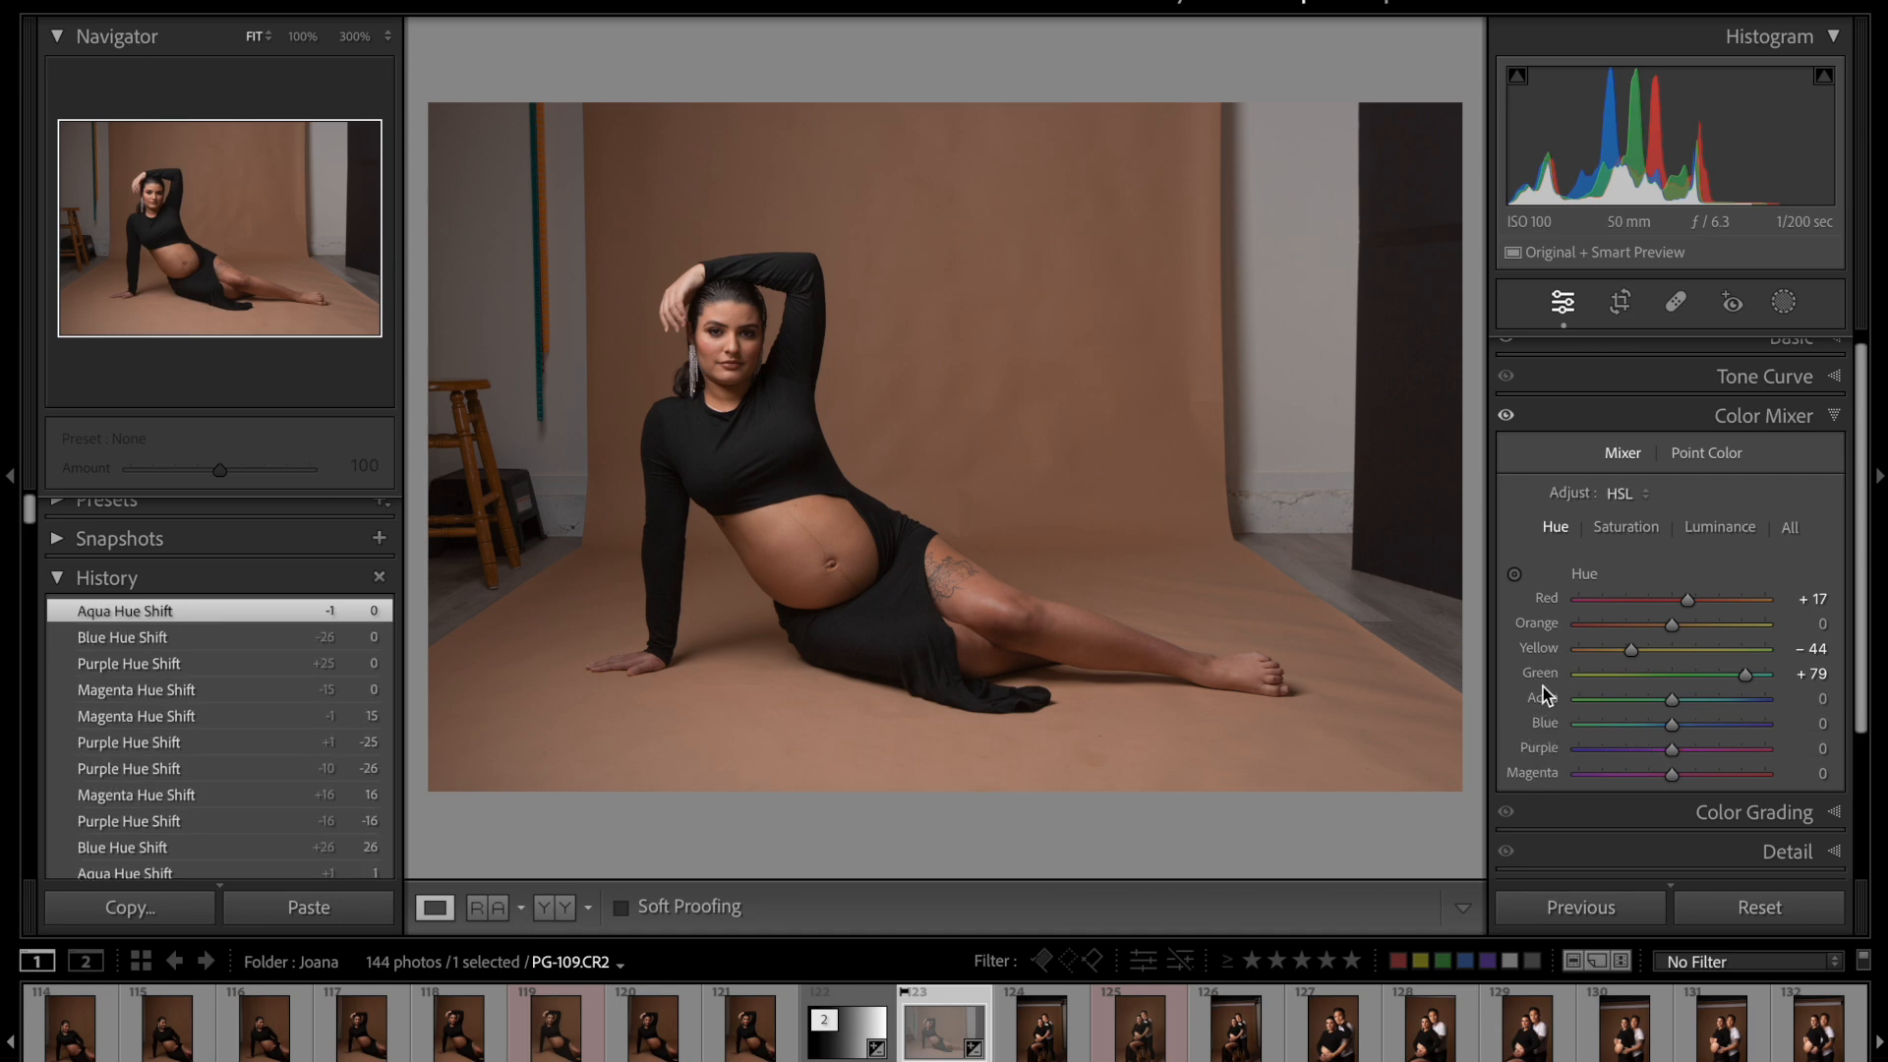
drag(1786, 677, 1749, 693)
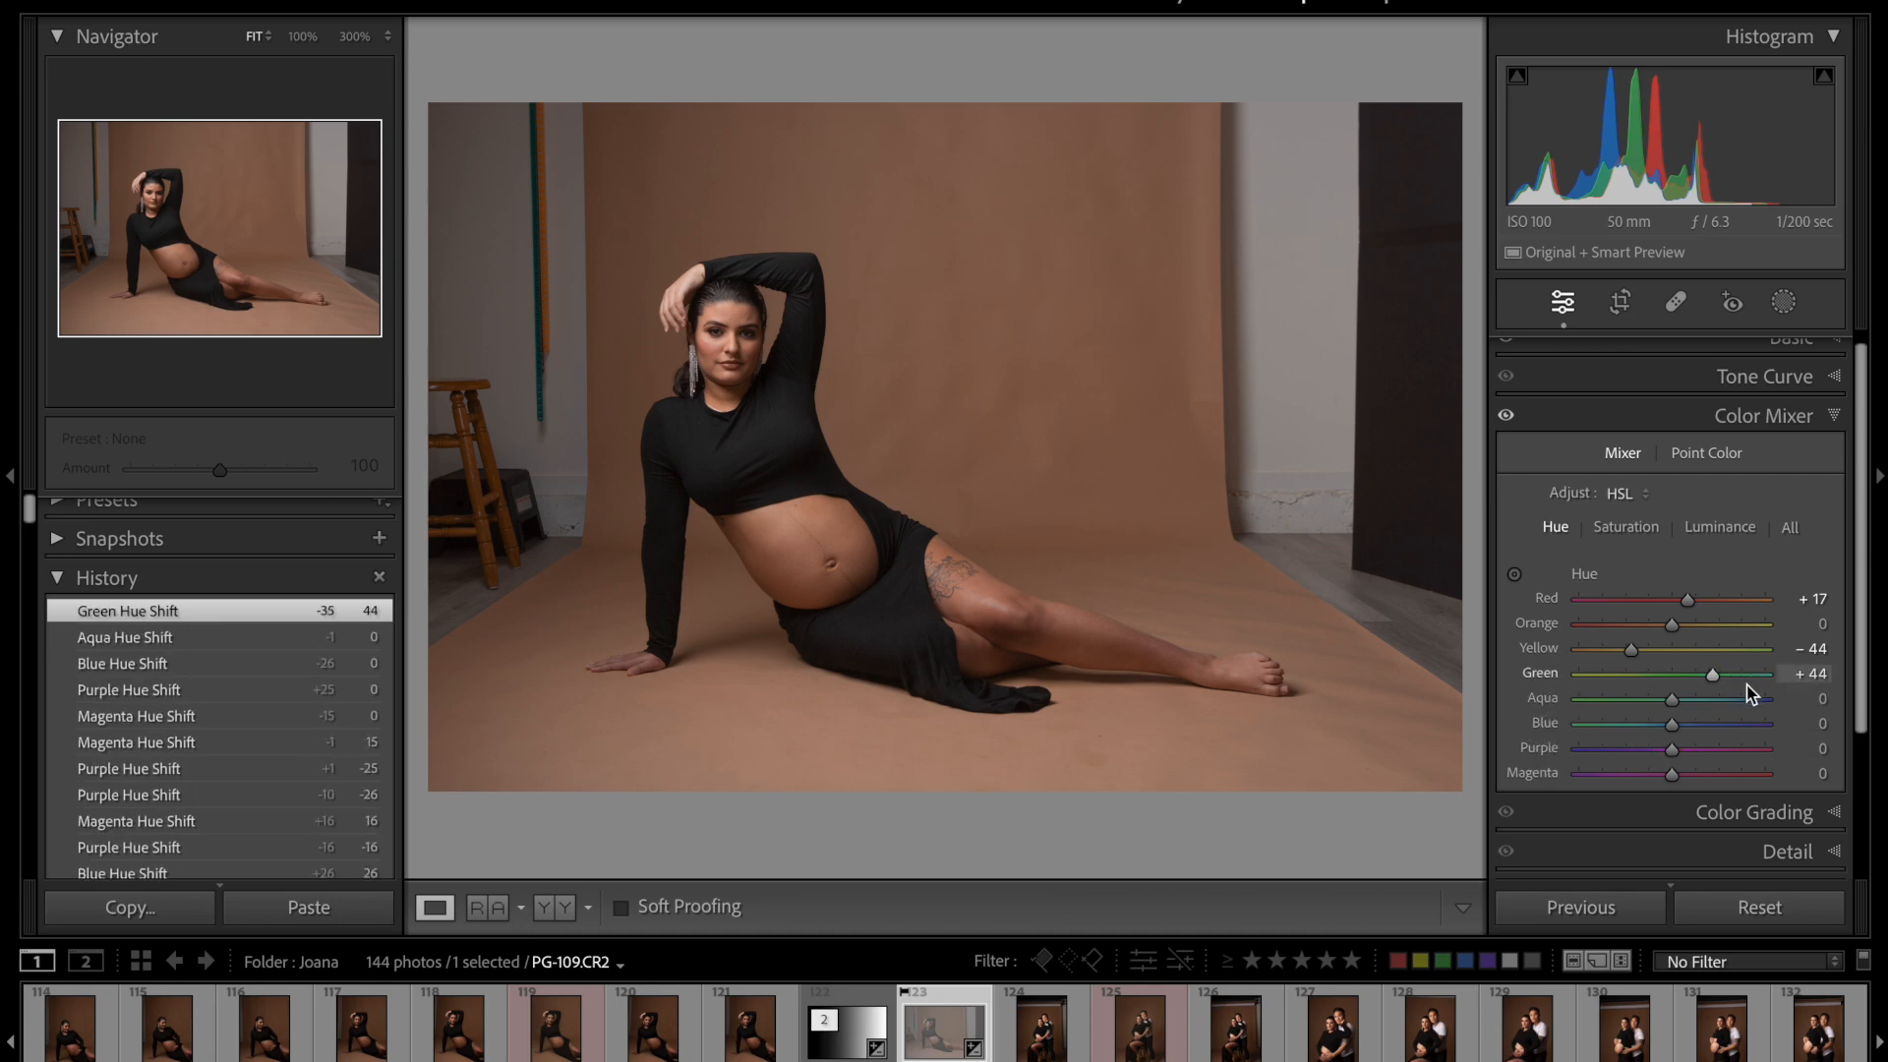
double_click(1541, 674)
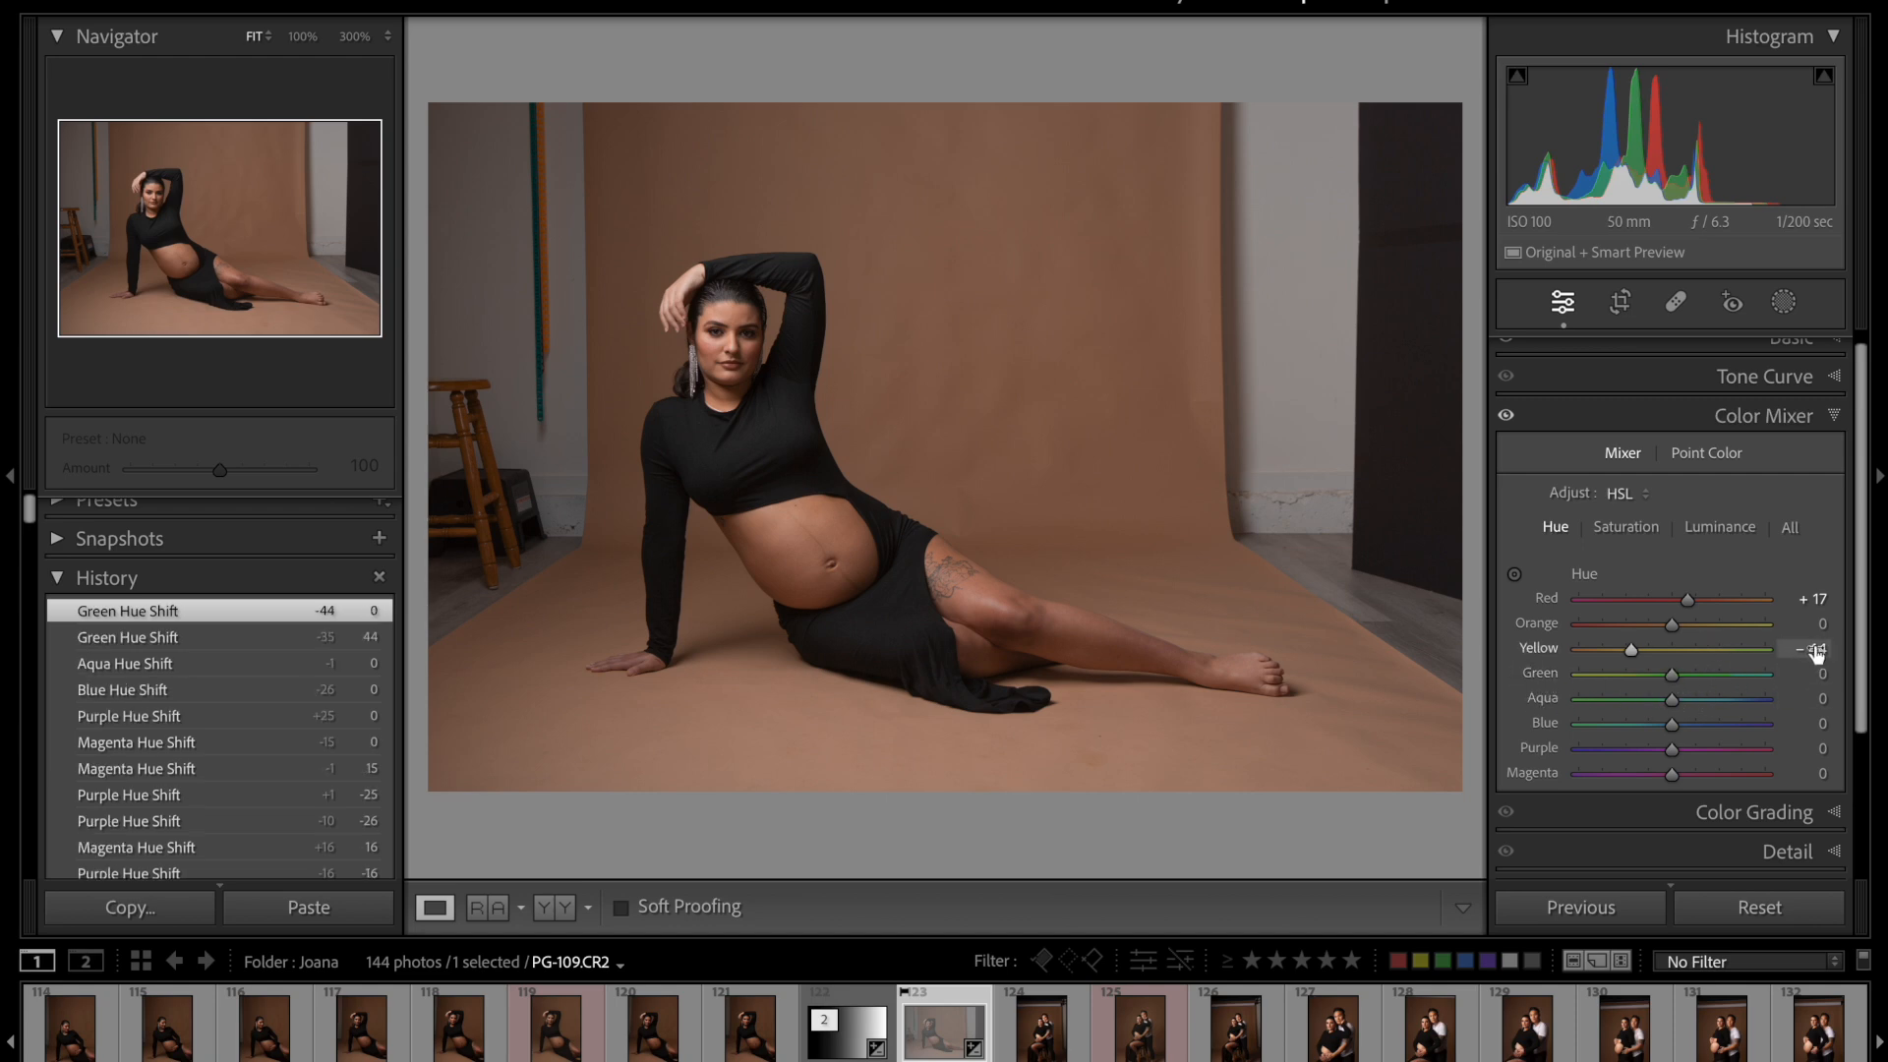
- Try an Orange saturation shift of -25 and reset the Orange saturation to 0
click(1624, 527)
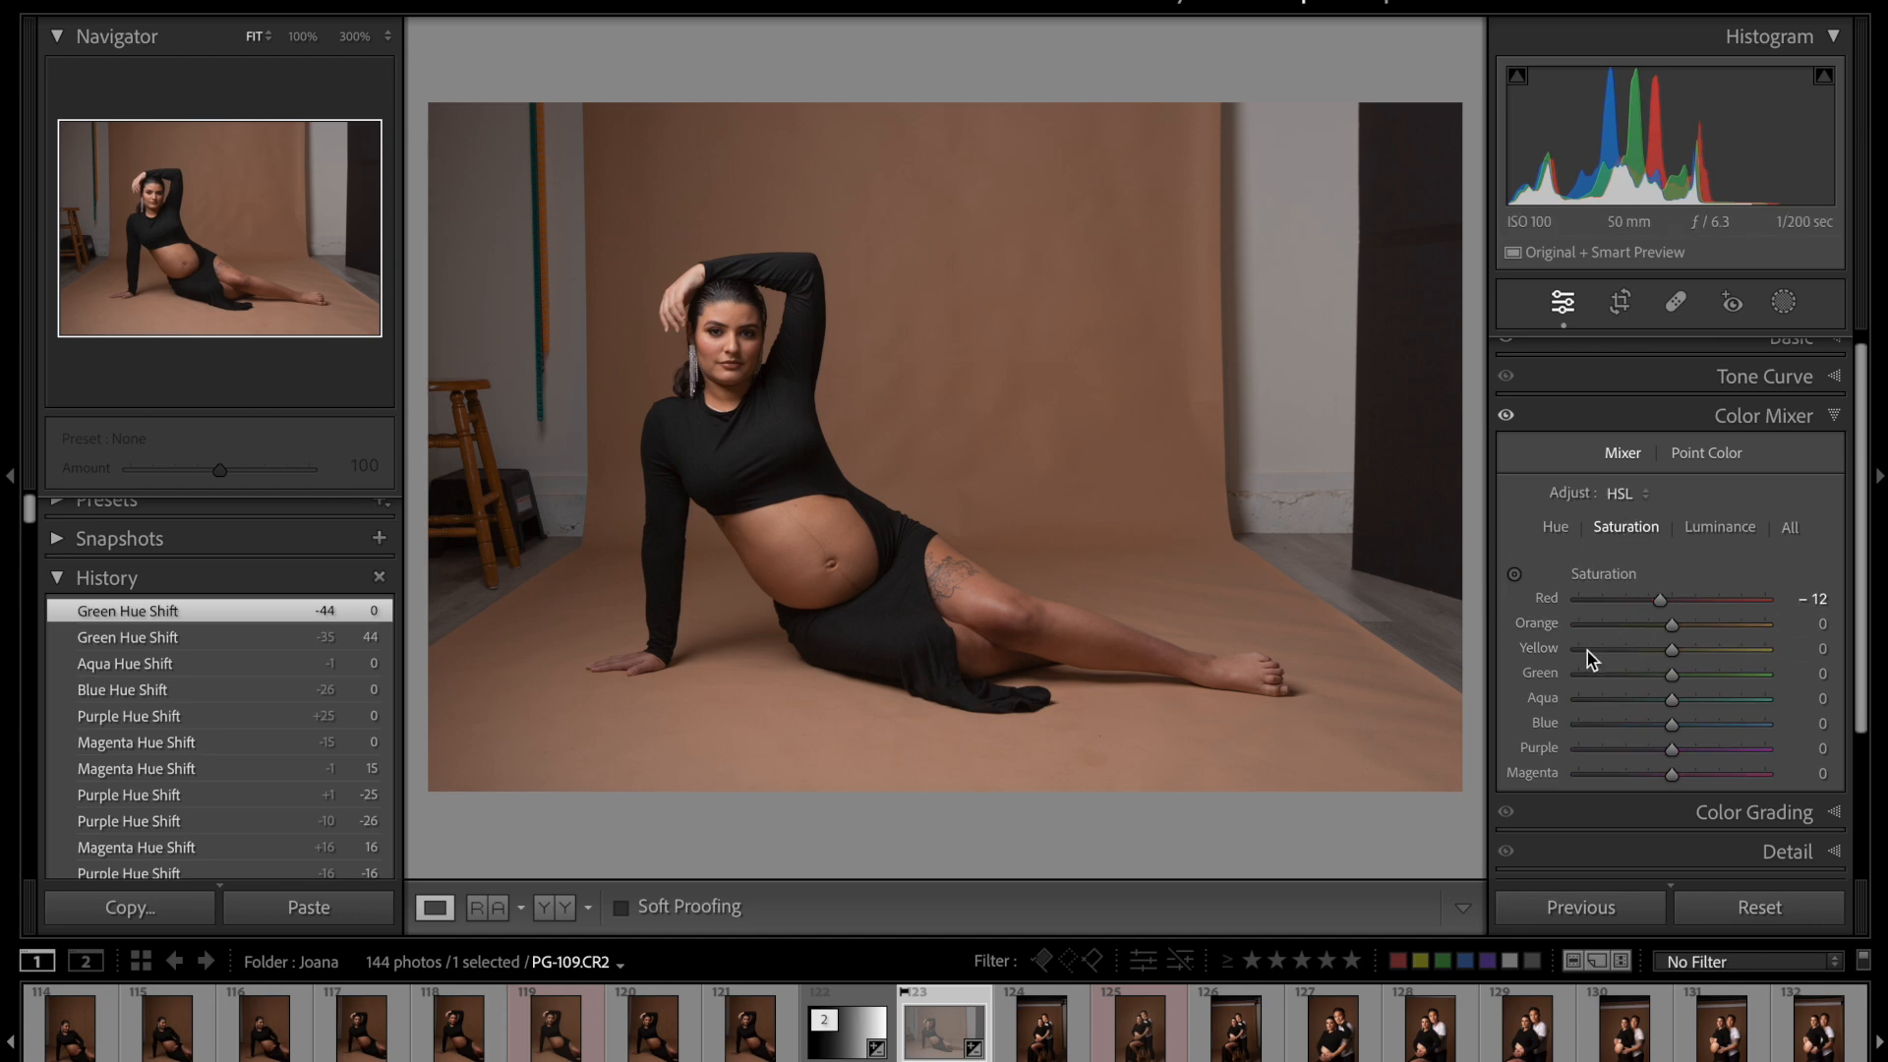
drag(1674, 632, 1649, 639)
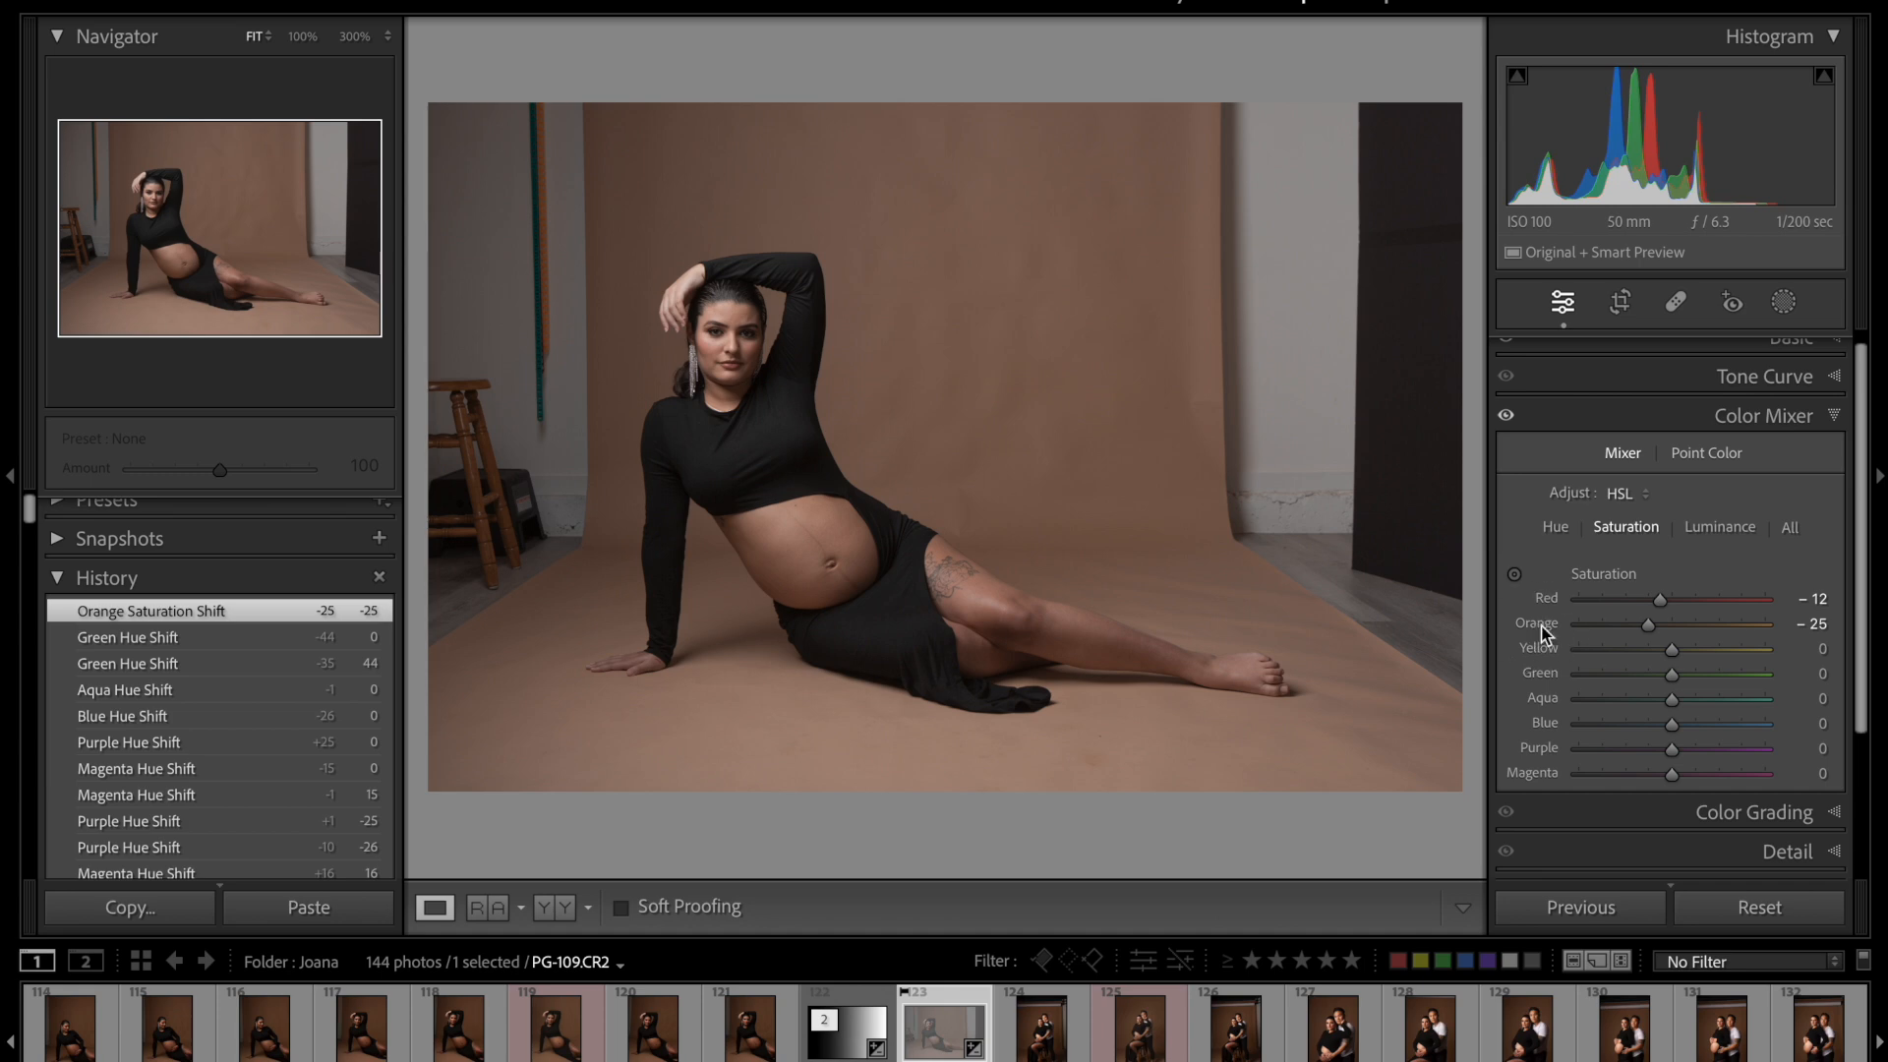
double_click(1538, 629)
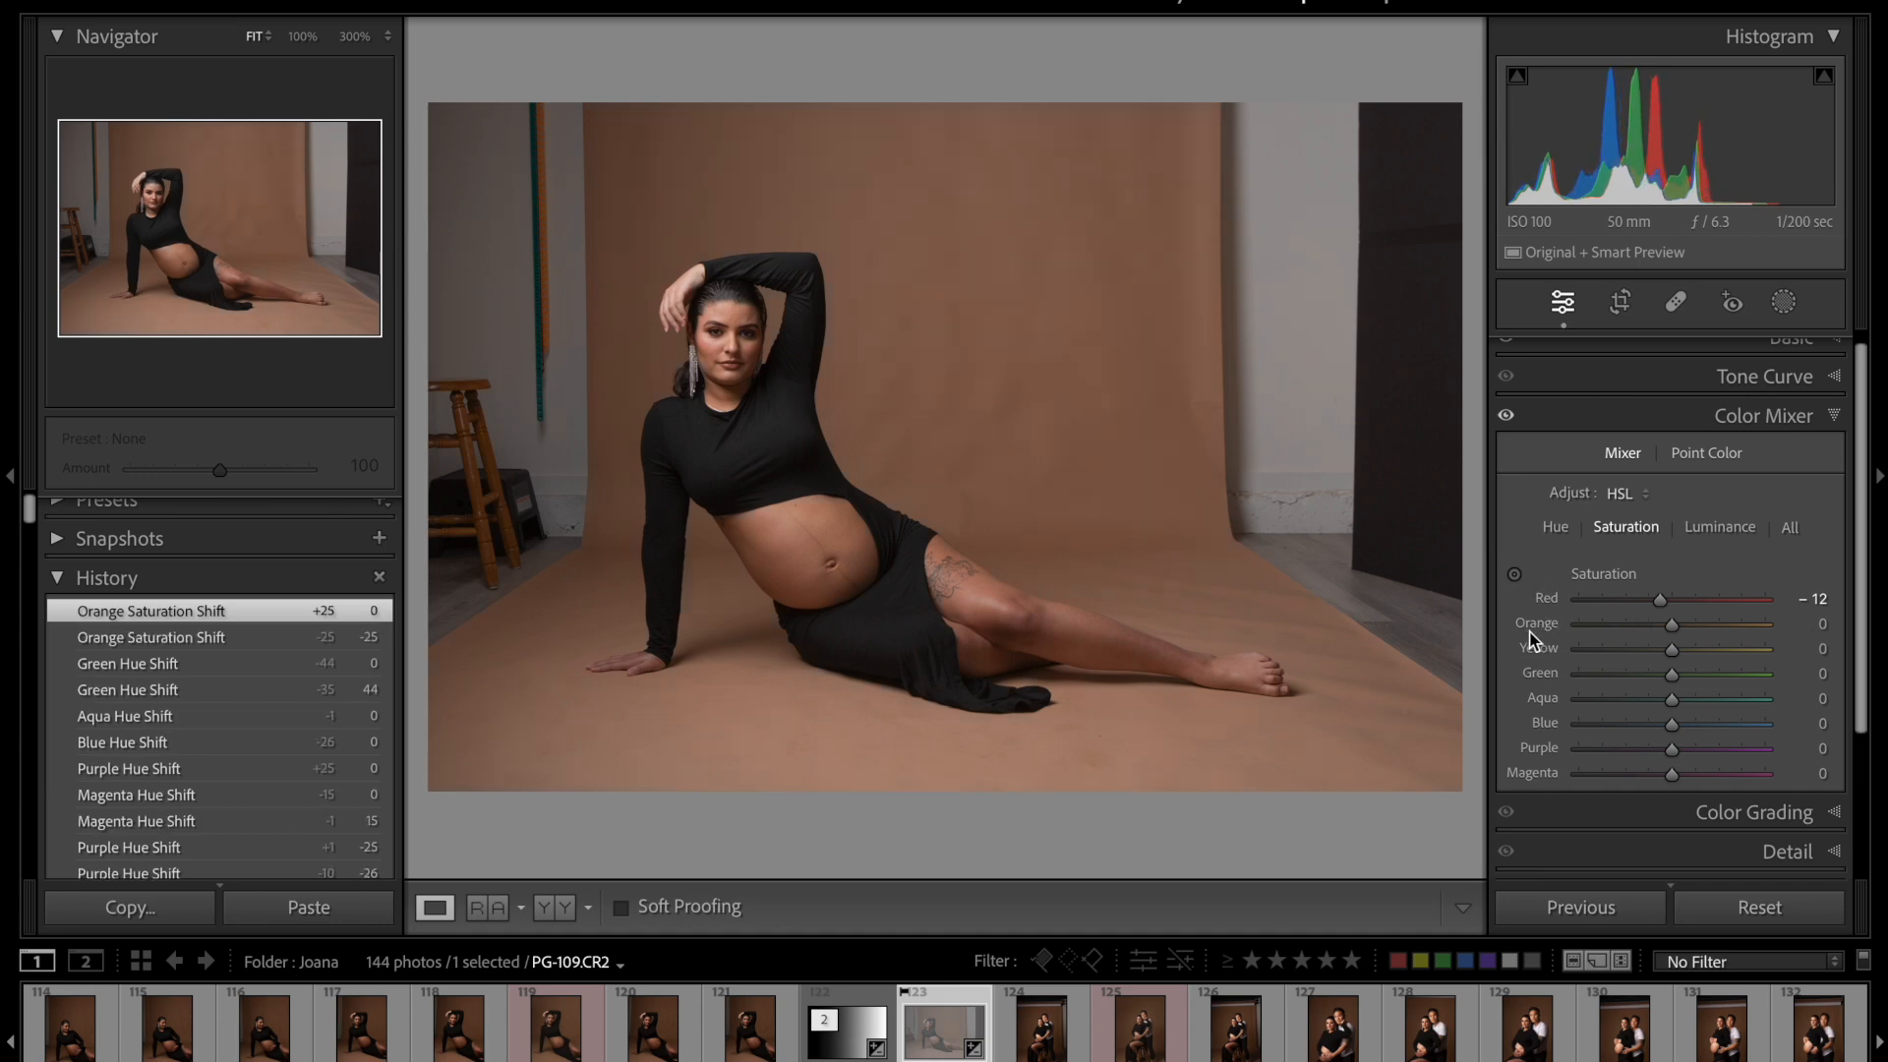
mouse_move(1674, 649)
mouse_down()
mouse_move(1644, 653)
mouse_move(1749, 664)
mouse_move(1603, 662)
mouse_move(1715, 662)
mouse_move(1656, 666)
mouse_move(1670, 659)
mouse_up()
- Try luminance shifts of -15 for Orange and -4 and +37 for Red, resetting both colors to 0
click(1719, 528)
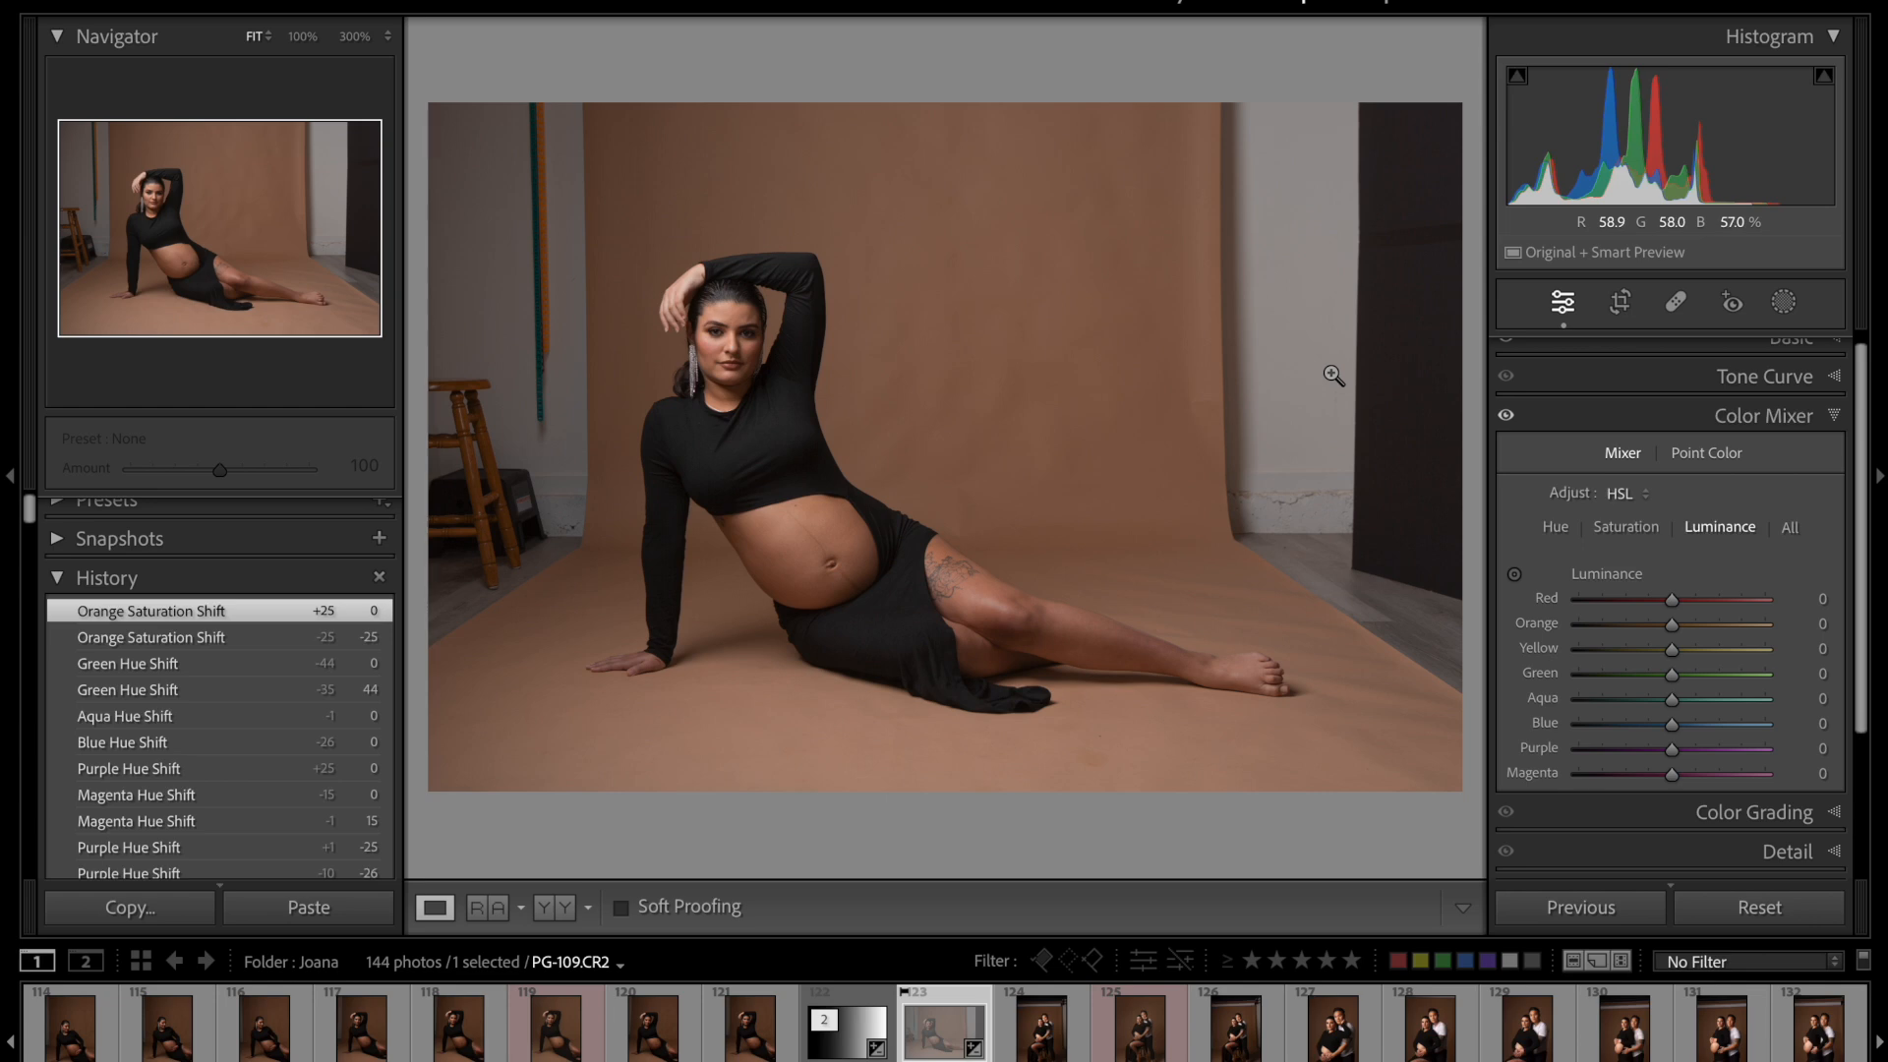
drag(1673, 625, 1658, 626)
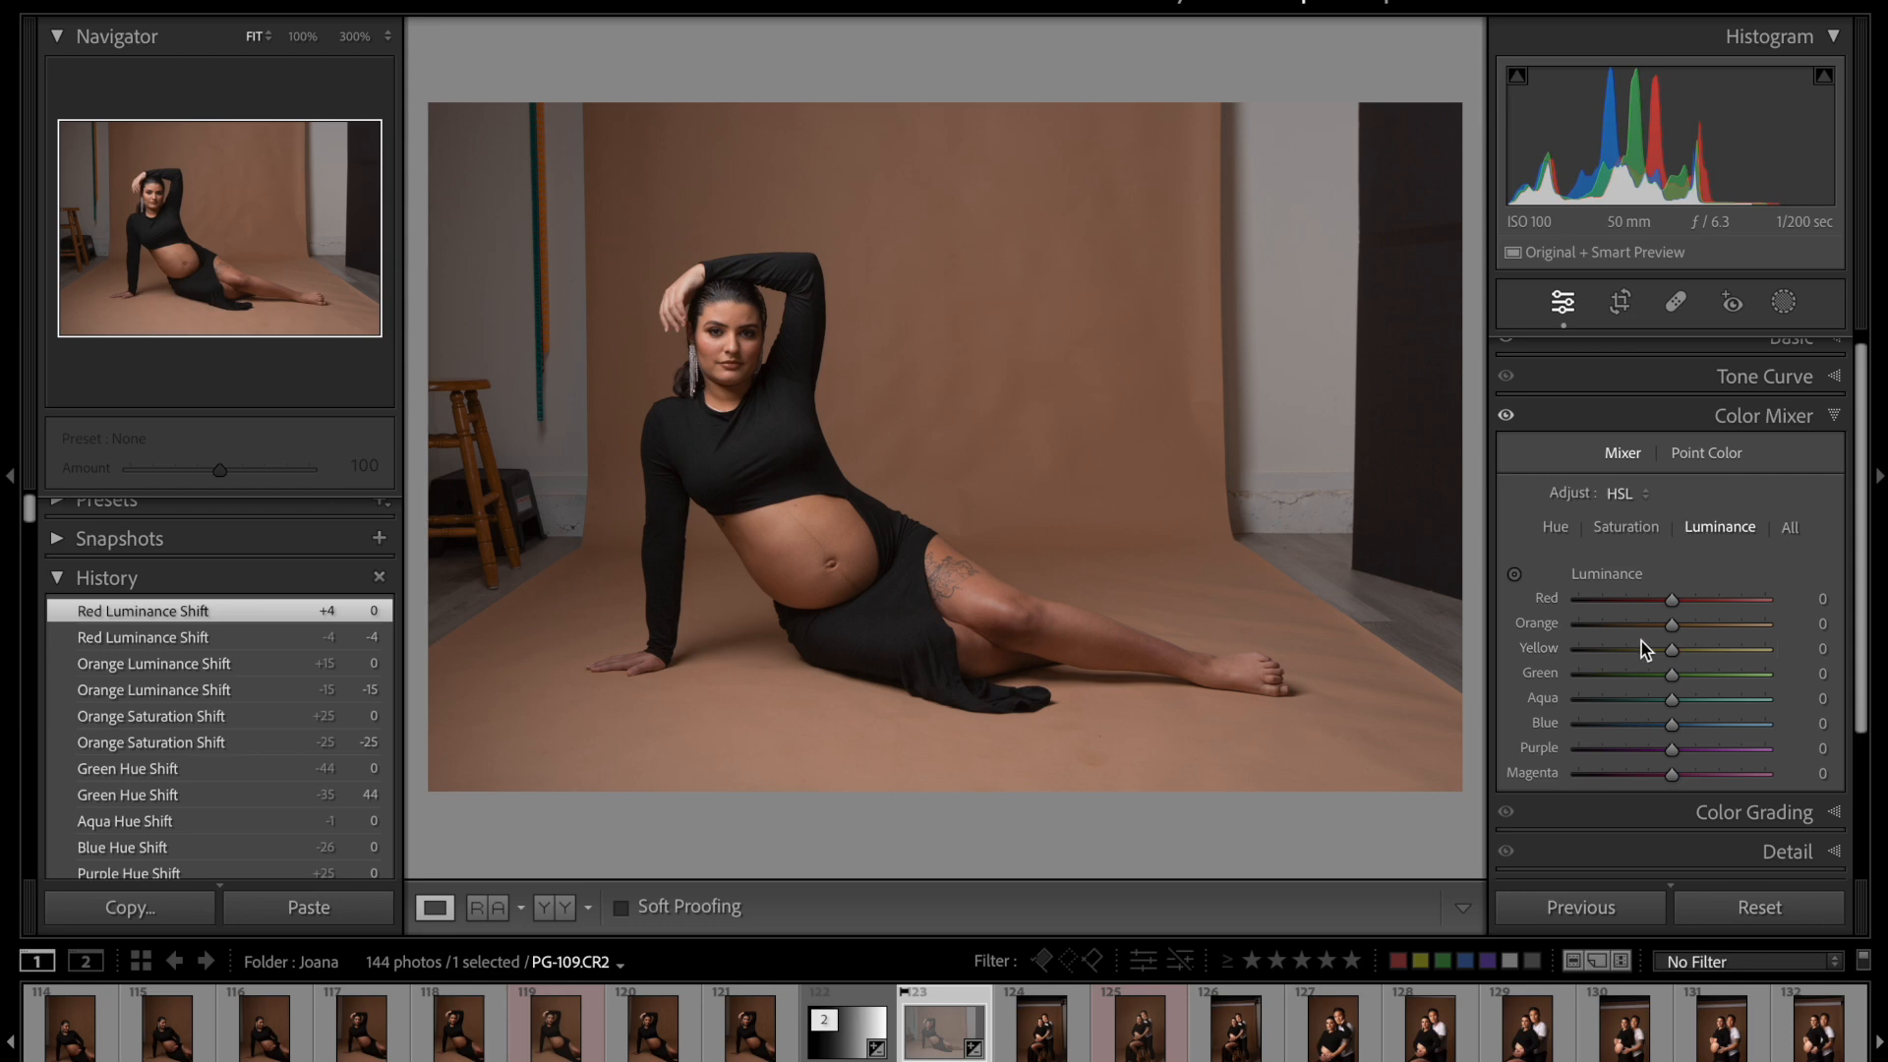
click(1675, 604)
mouse_move(1674, 602)
mouse_down()
mouse_move(1652, 598)
mouse_move(1707, 606)
mouse_up()
double_click(1549, 600)
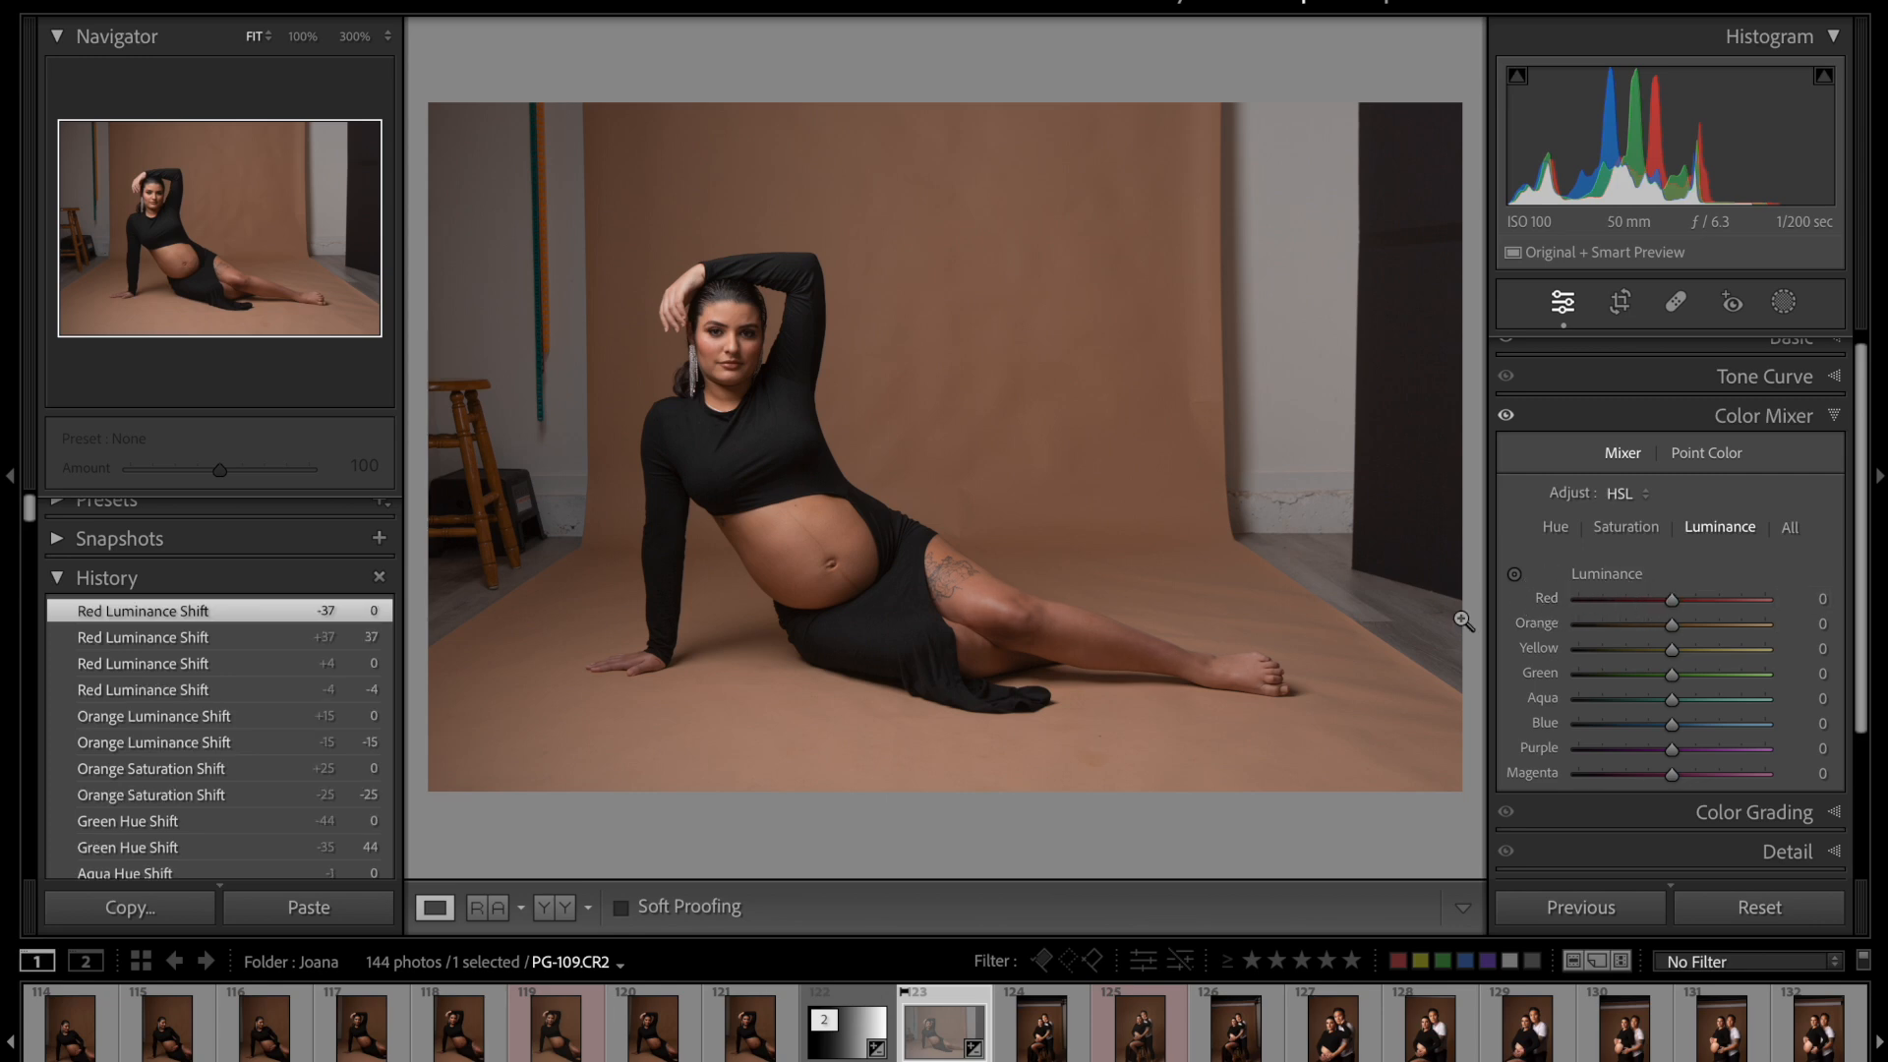
- Collapse the Color Mixer, compare the full photo with its adjustments off and on, and check the overall before and after
click(1507, 423)
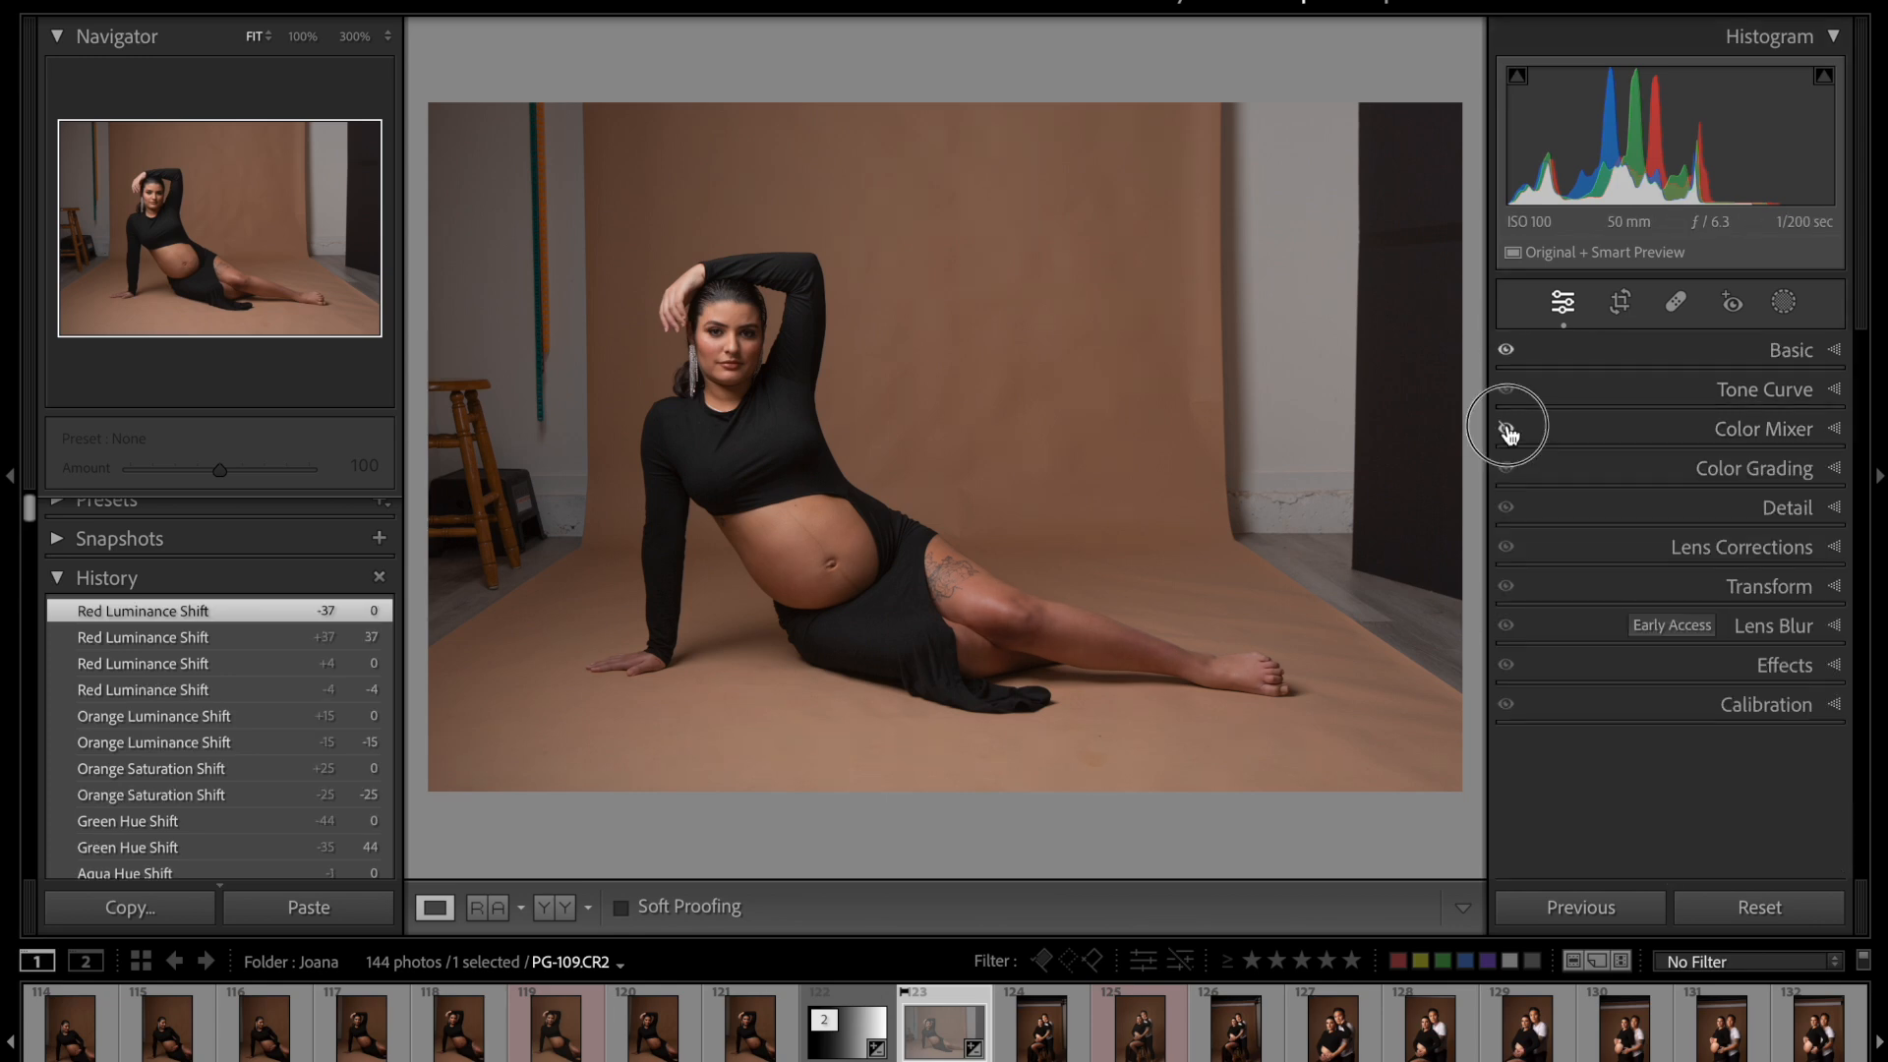
click(1508, 429)
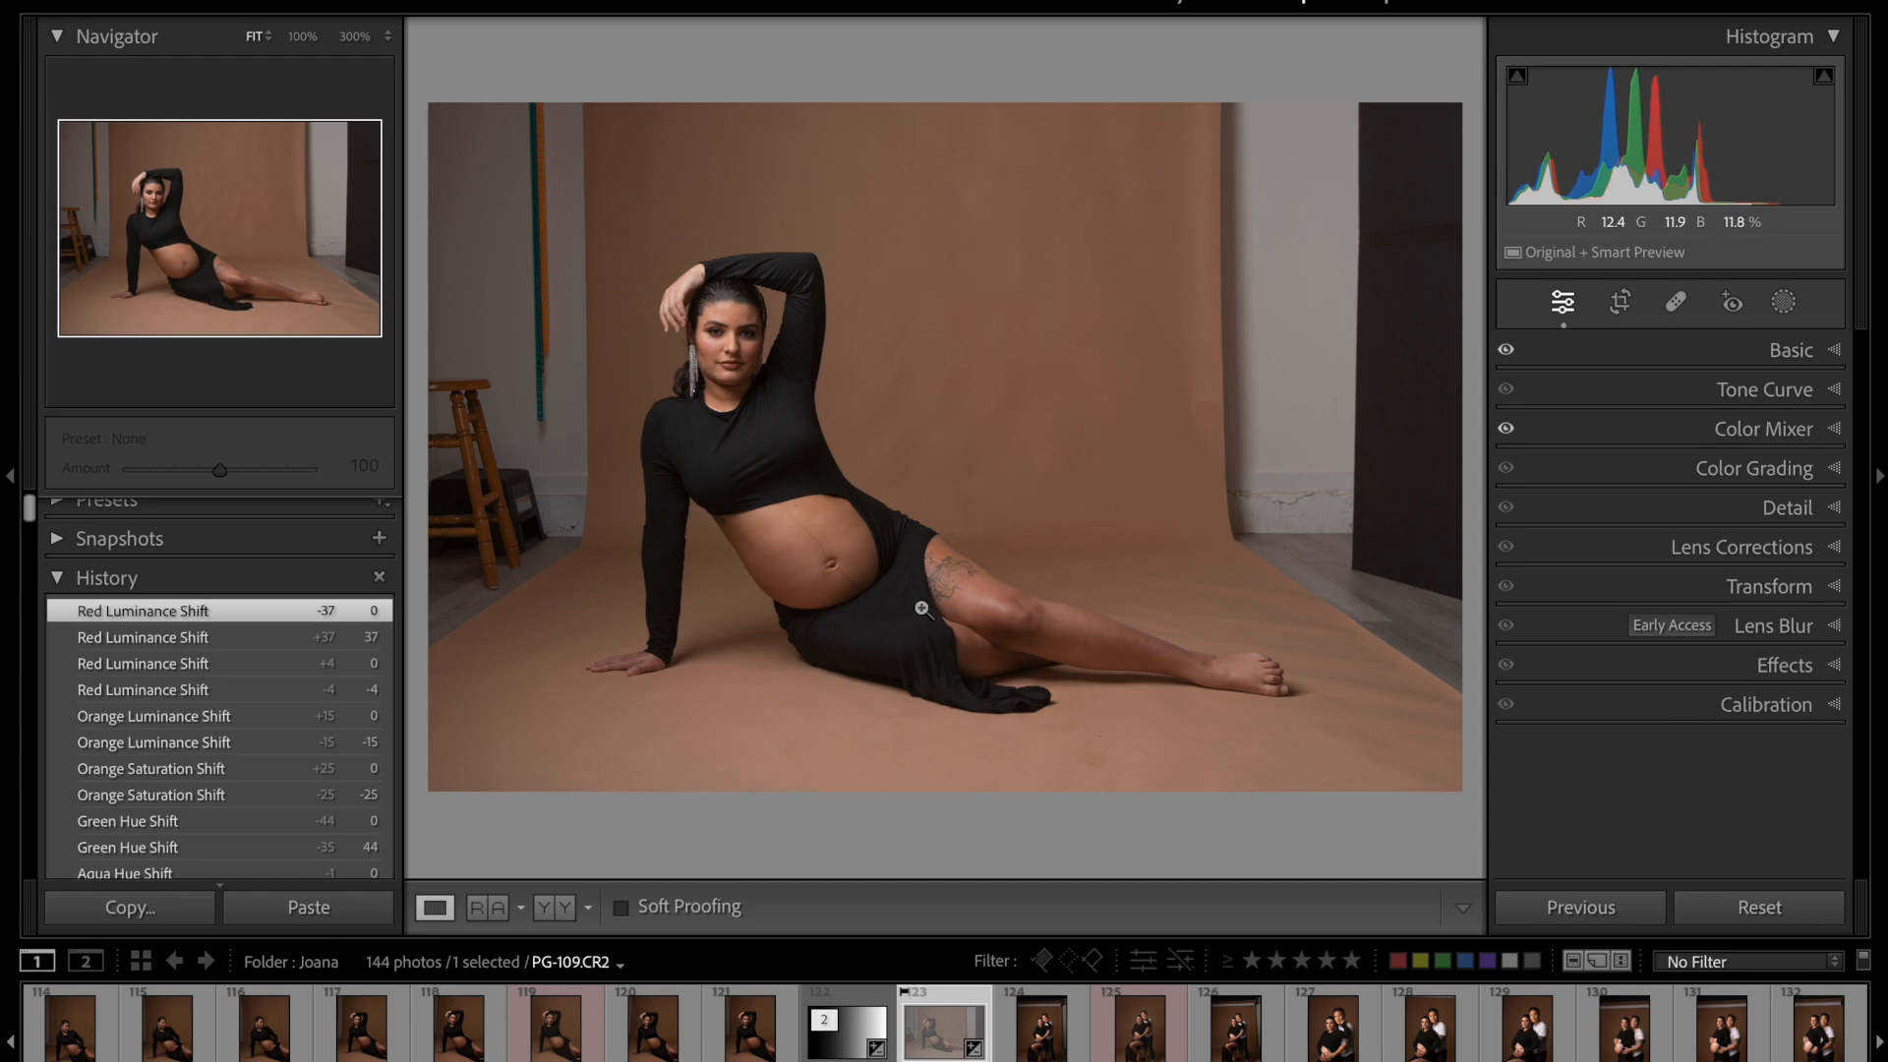
click(1508, 429)
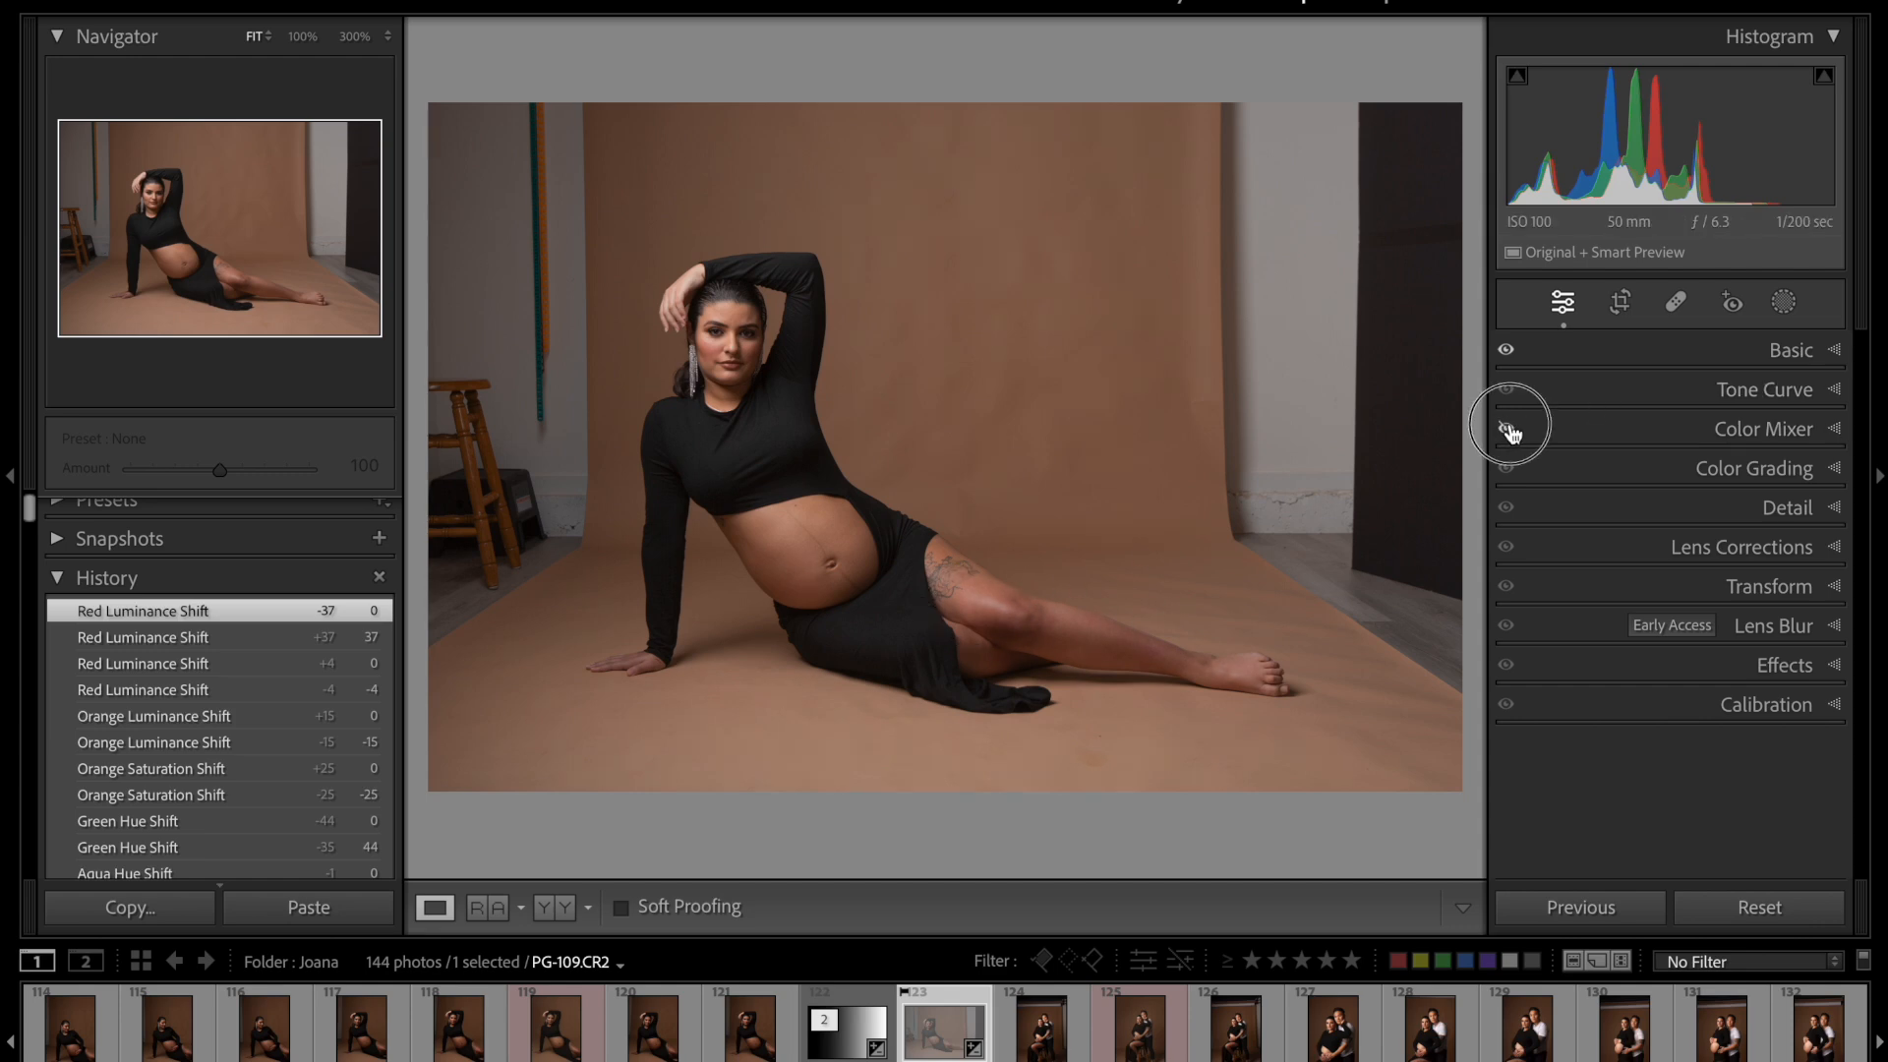
click(1510, 431)
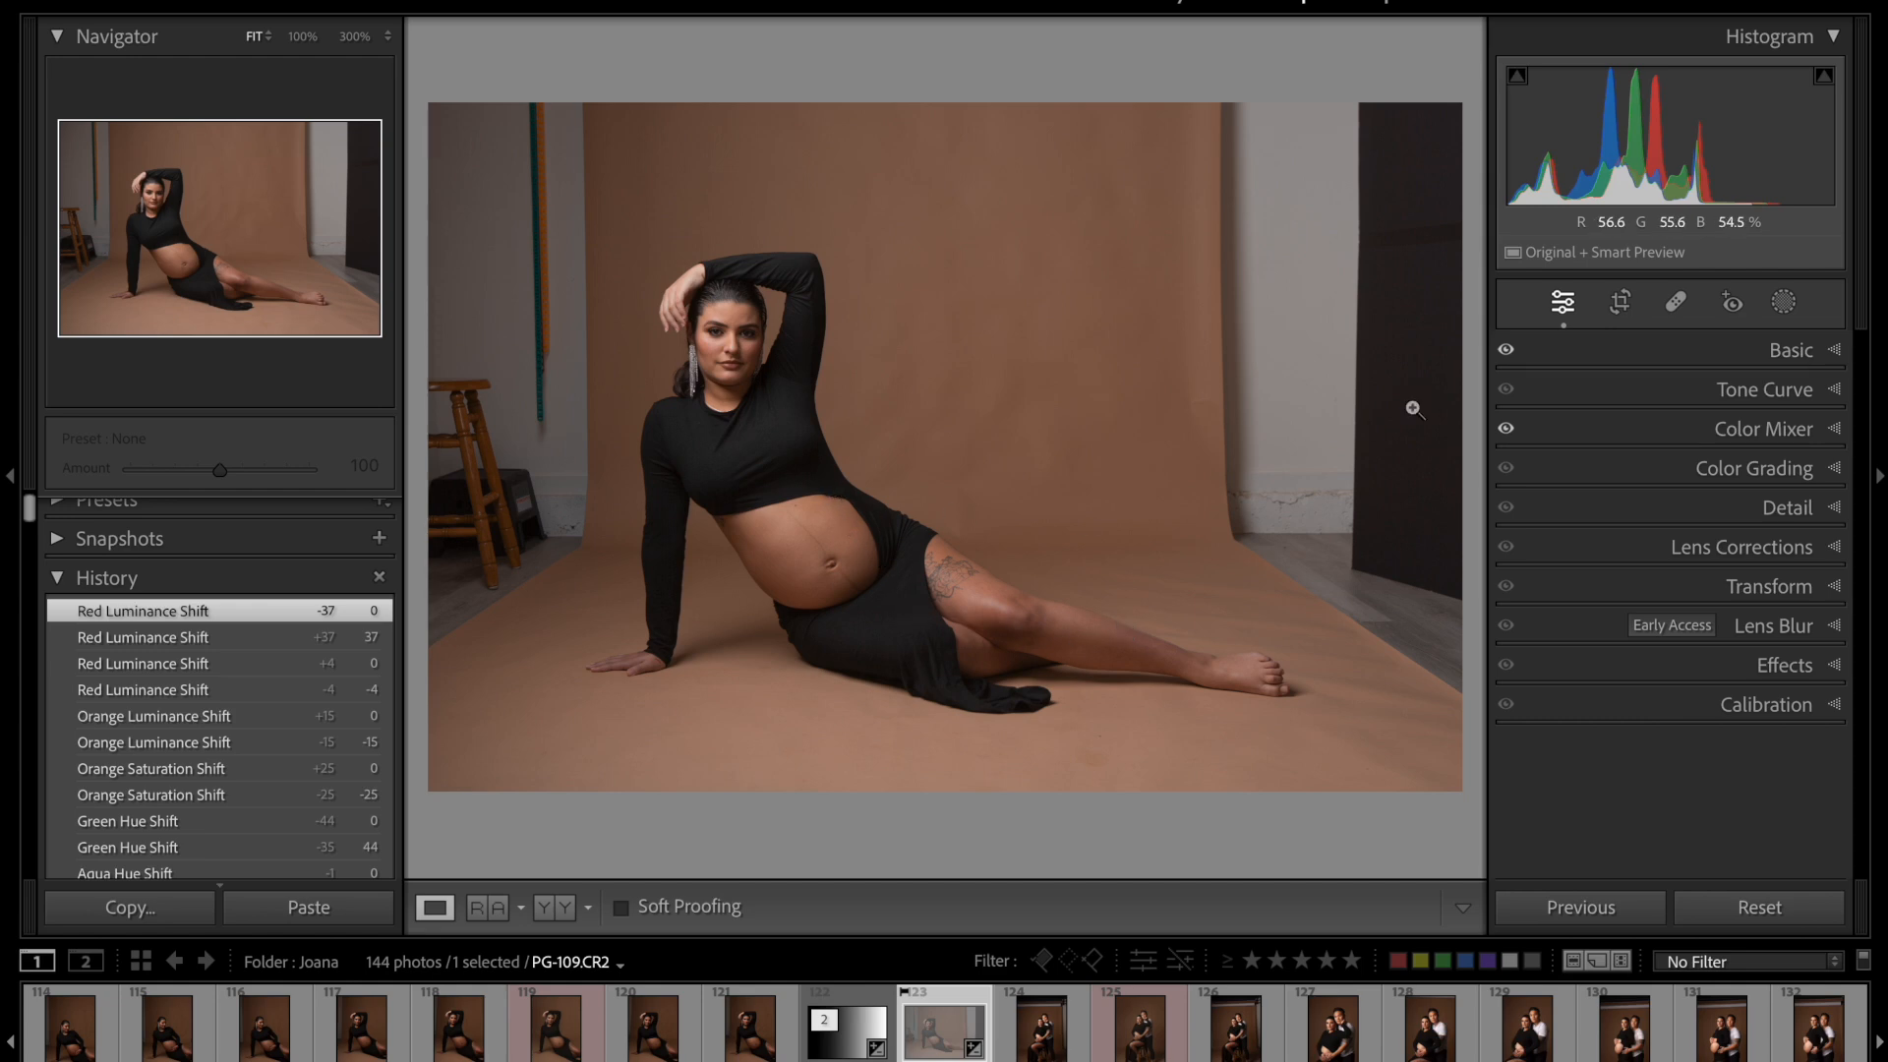
click(1507, 430)
click(1508, 430)
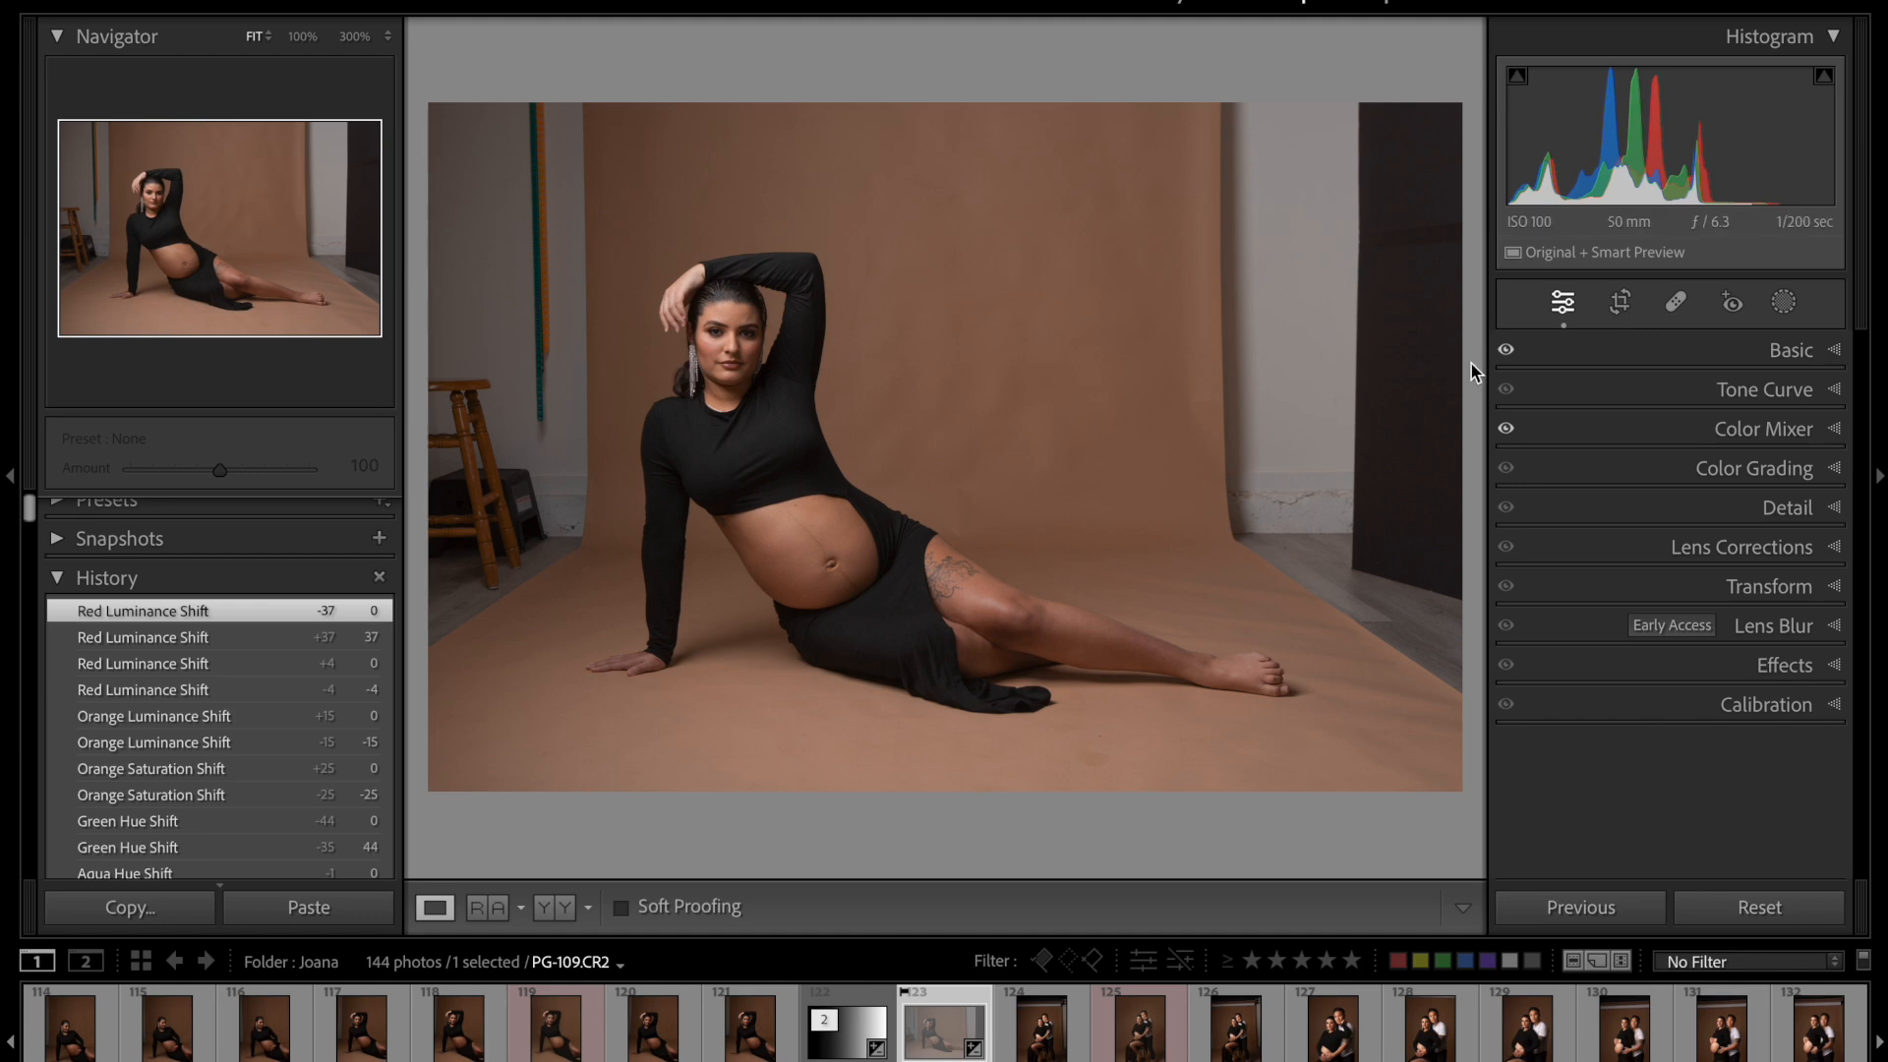
key(backslash)
key(backslash)
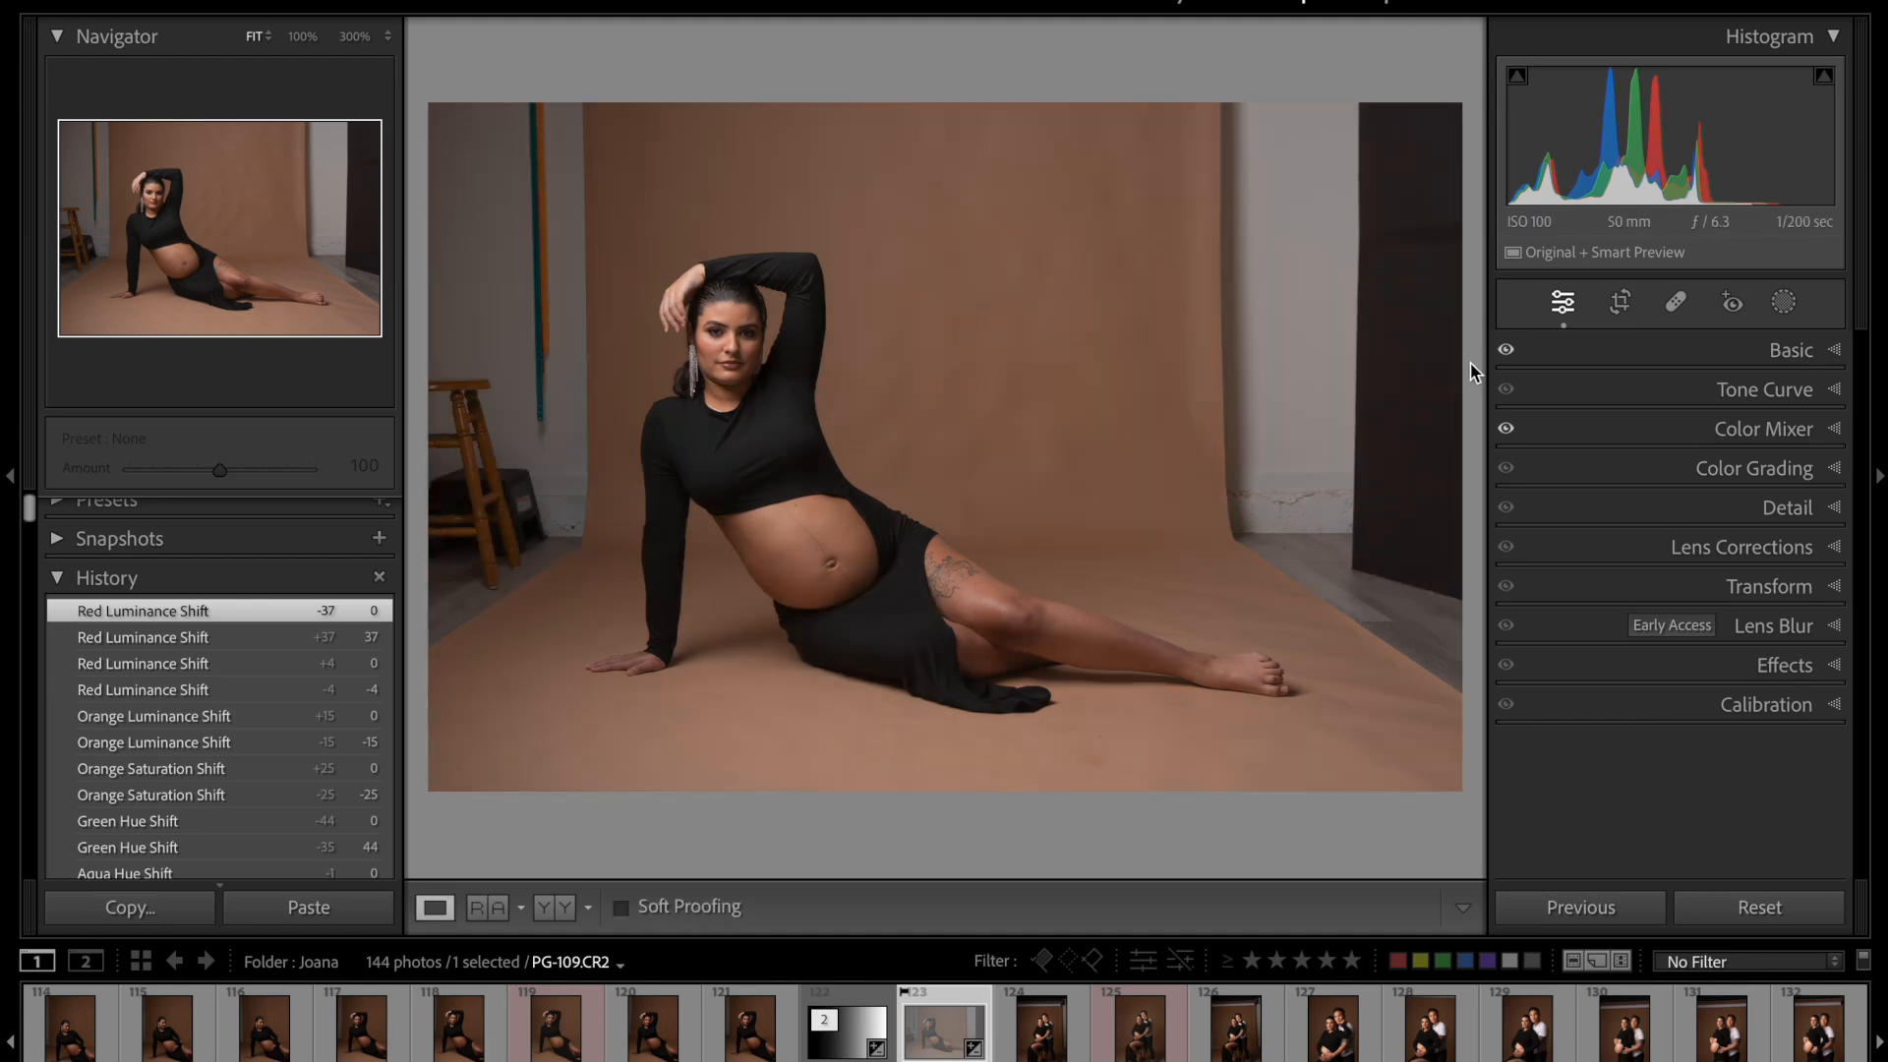